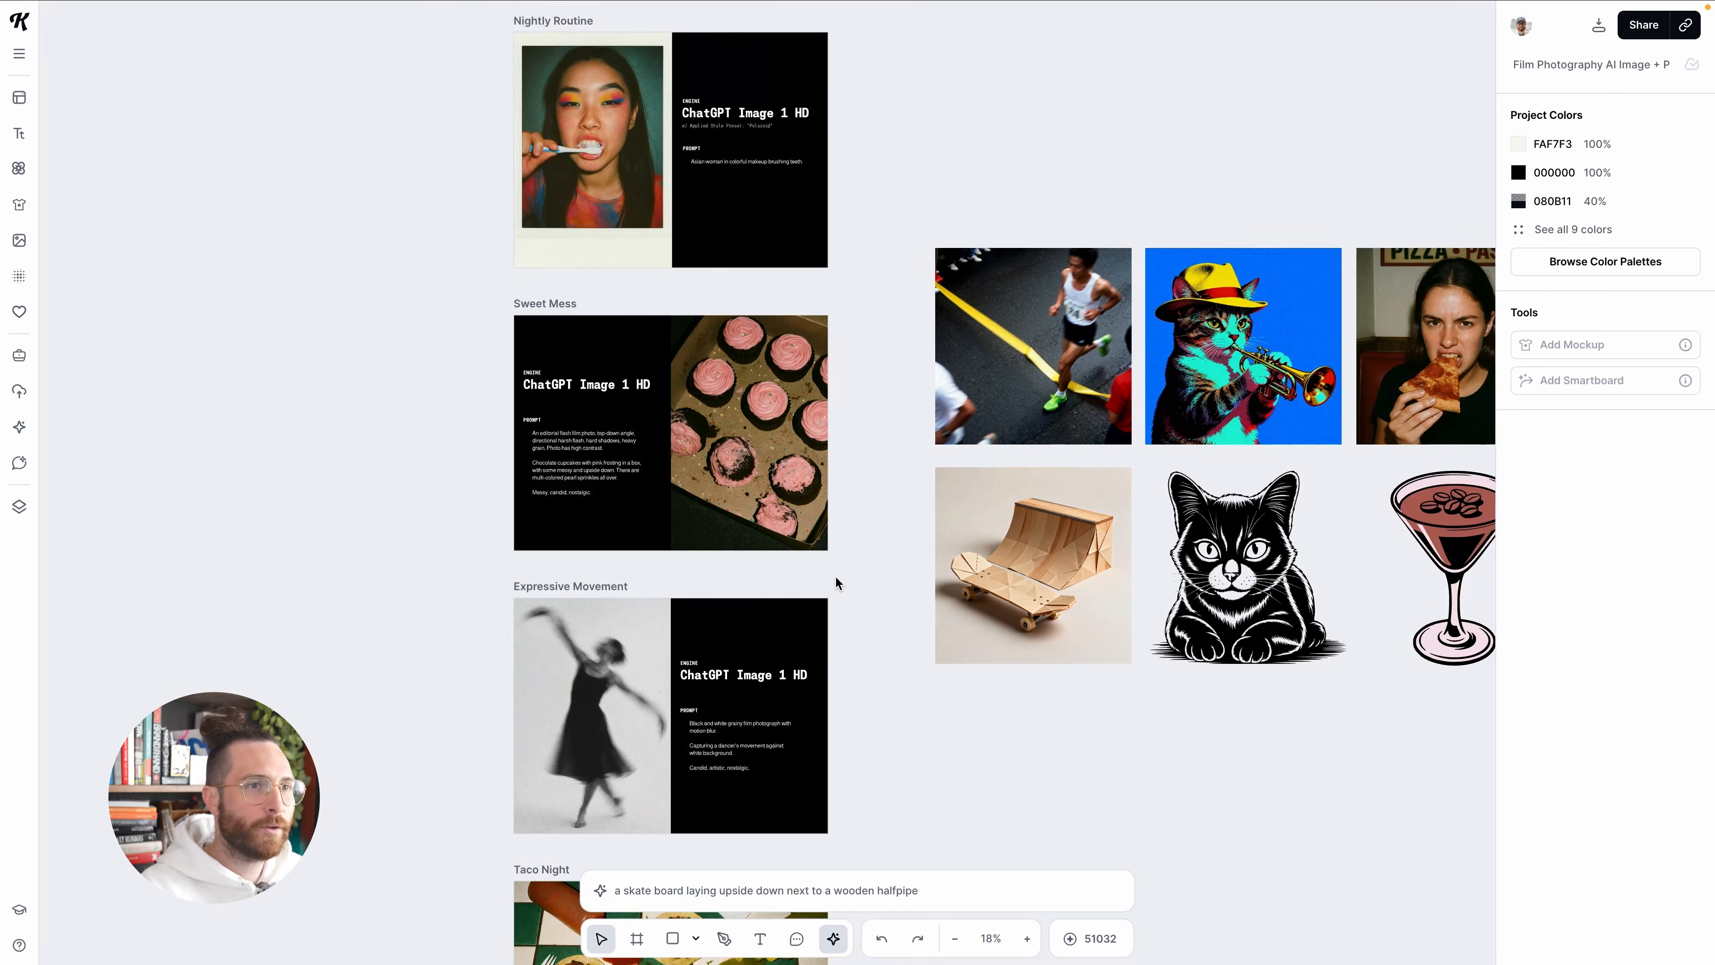
Bring up the image generation prompt for the upside-down skateboard next to a wooden halfpipe
scroll(835, 582, "right", 5)
scroll(836, 582, "right", 8)
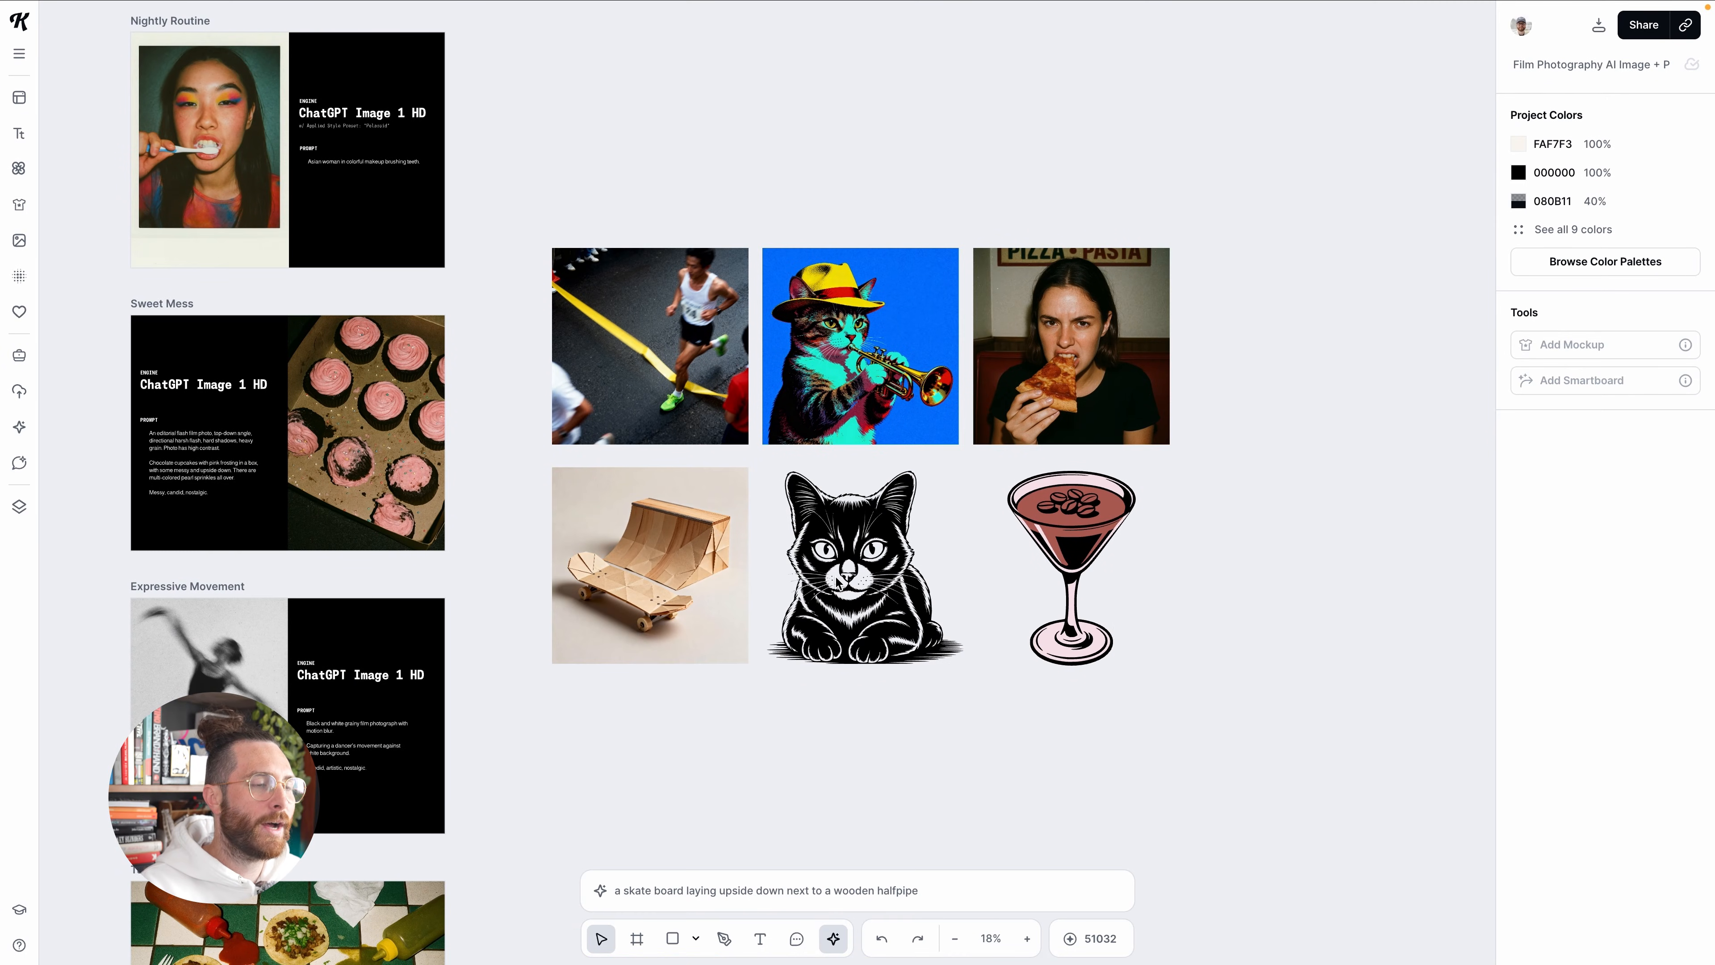
scroll(1138, 630, "down", 1)
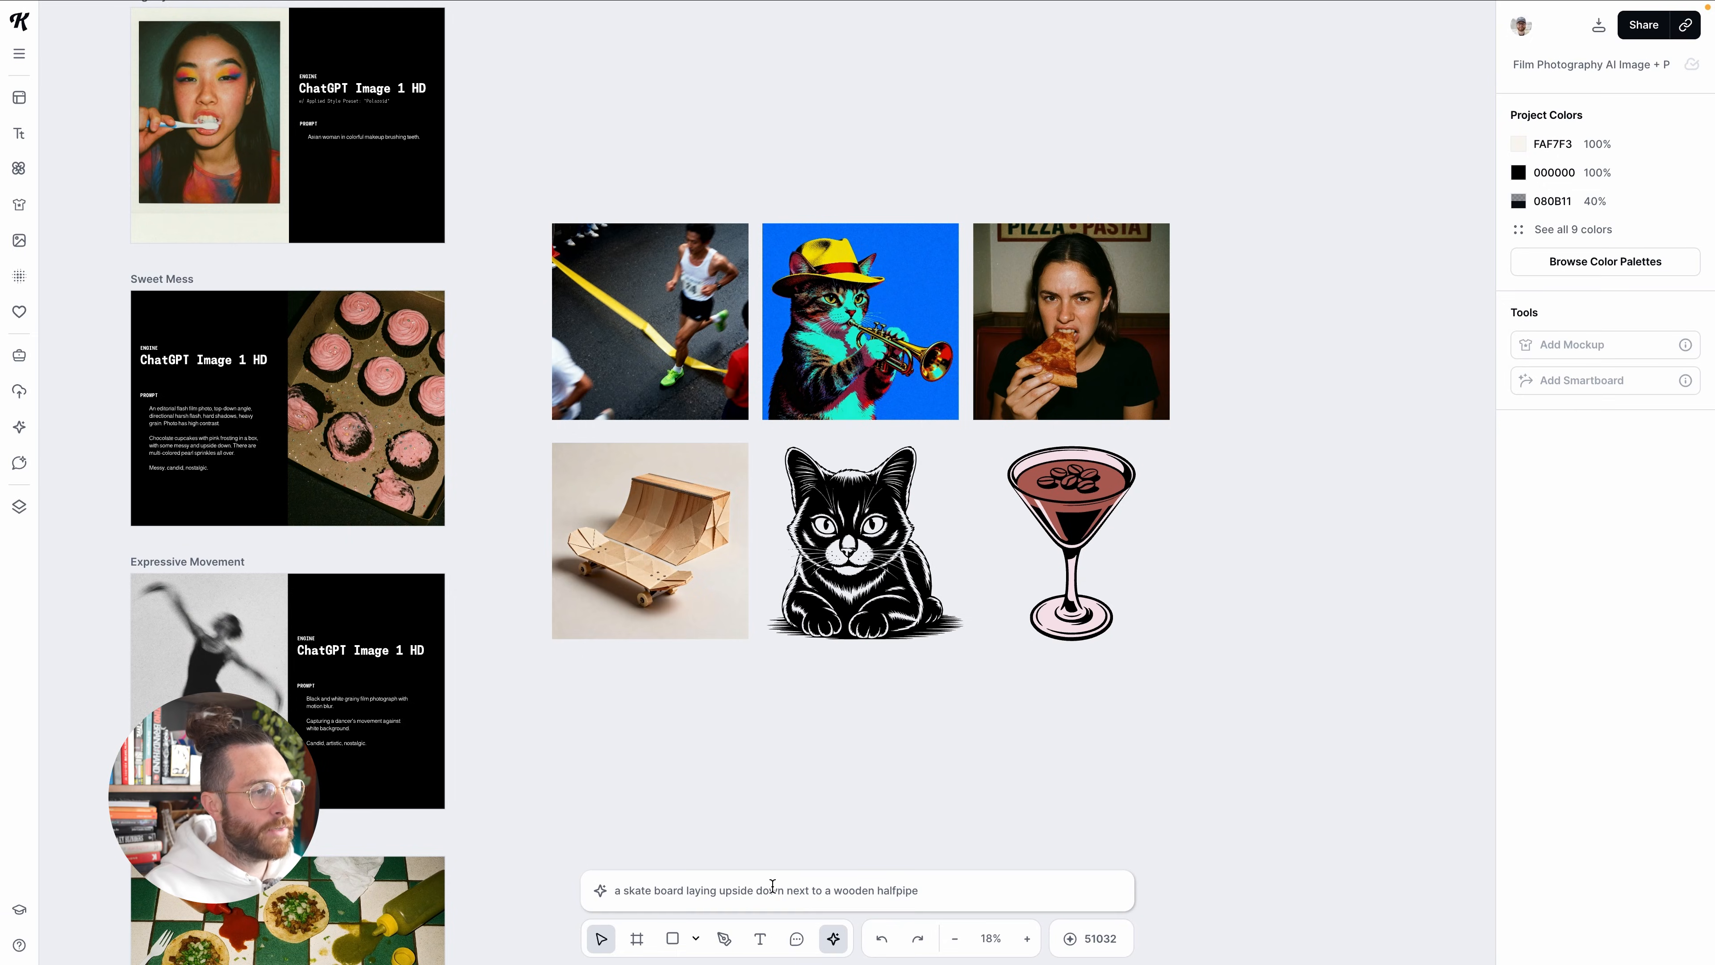
left_click(772, 885)
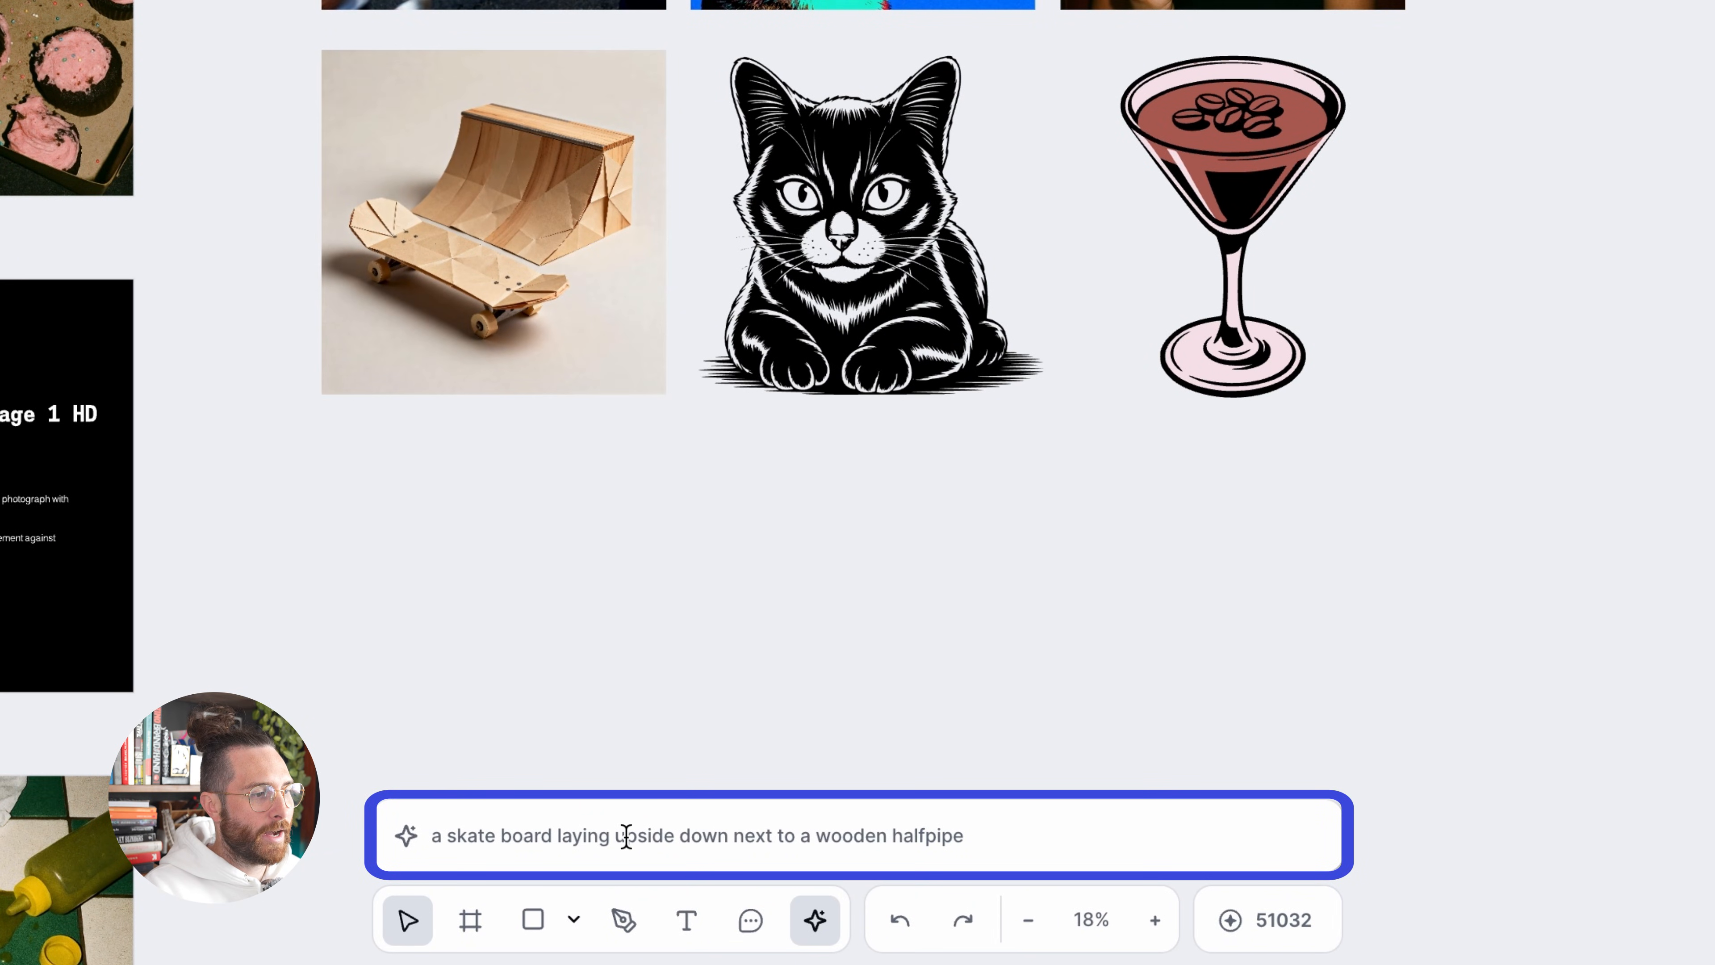
left_click(626, 836)
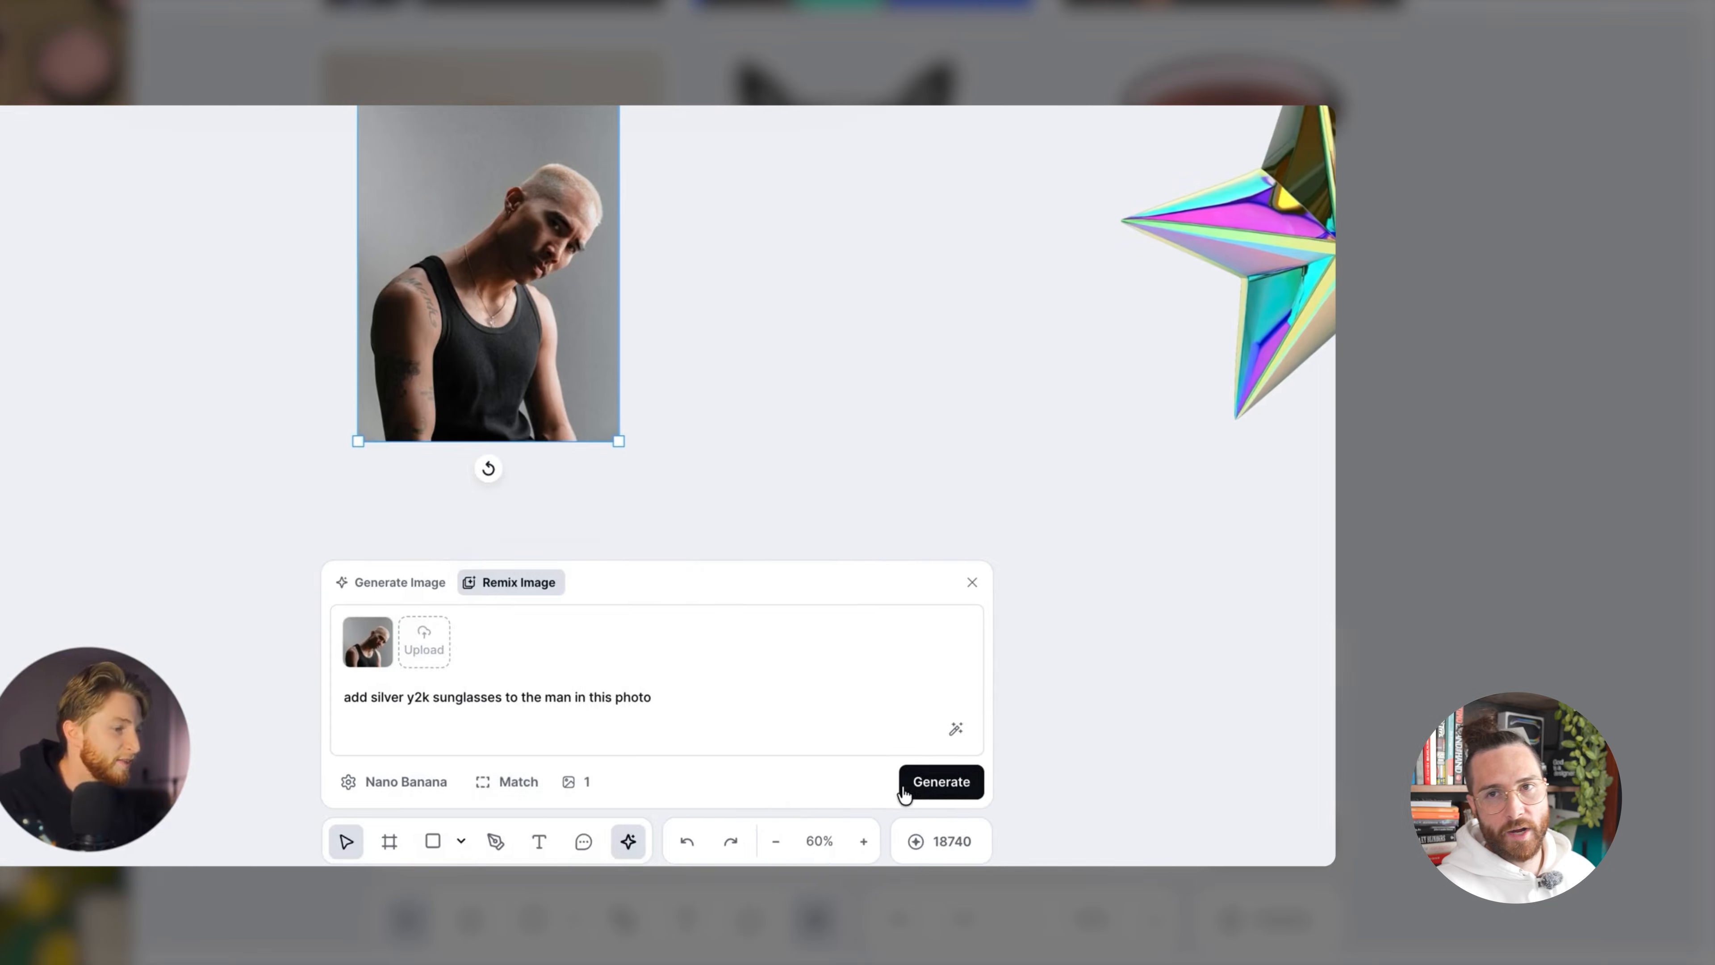
left_click(905, 787)
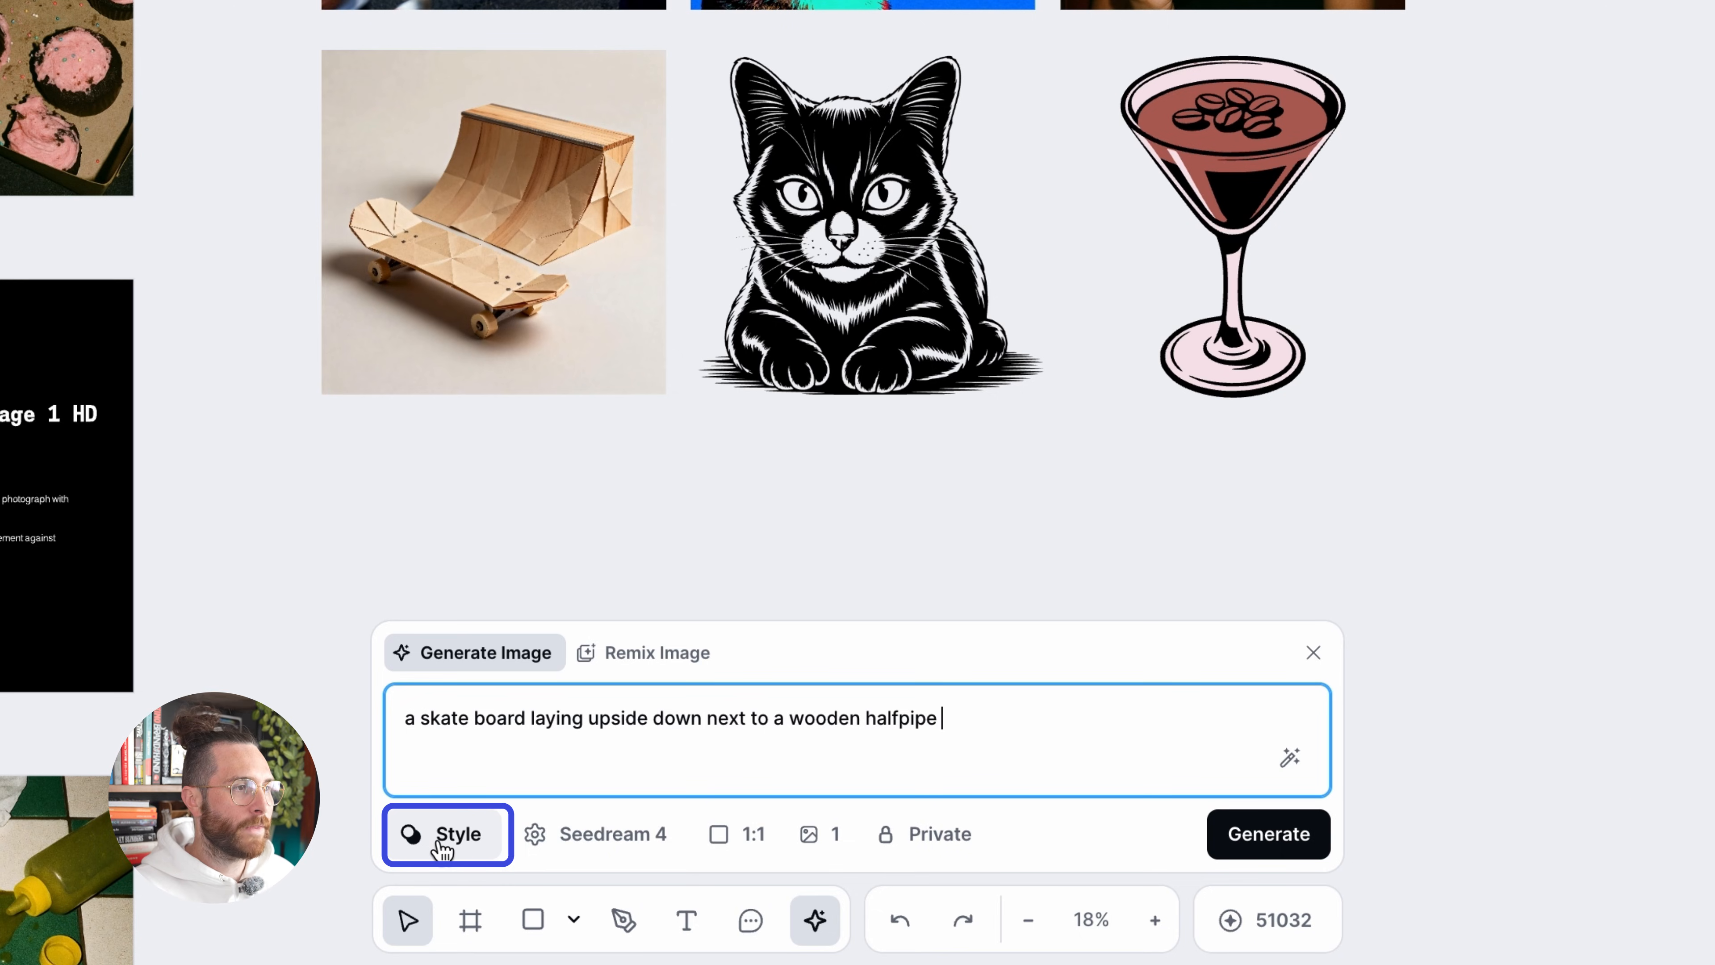
Apply the featured Graphic Art style to the skateboard prompt and switch the model to Nano Banana
left_click(442, 836)
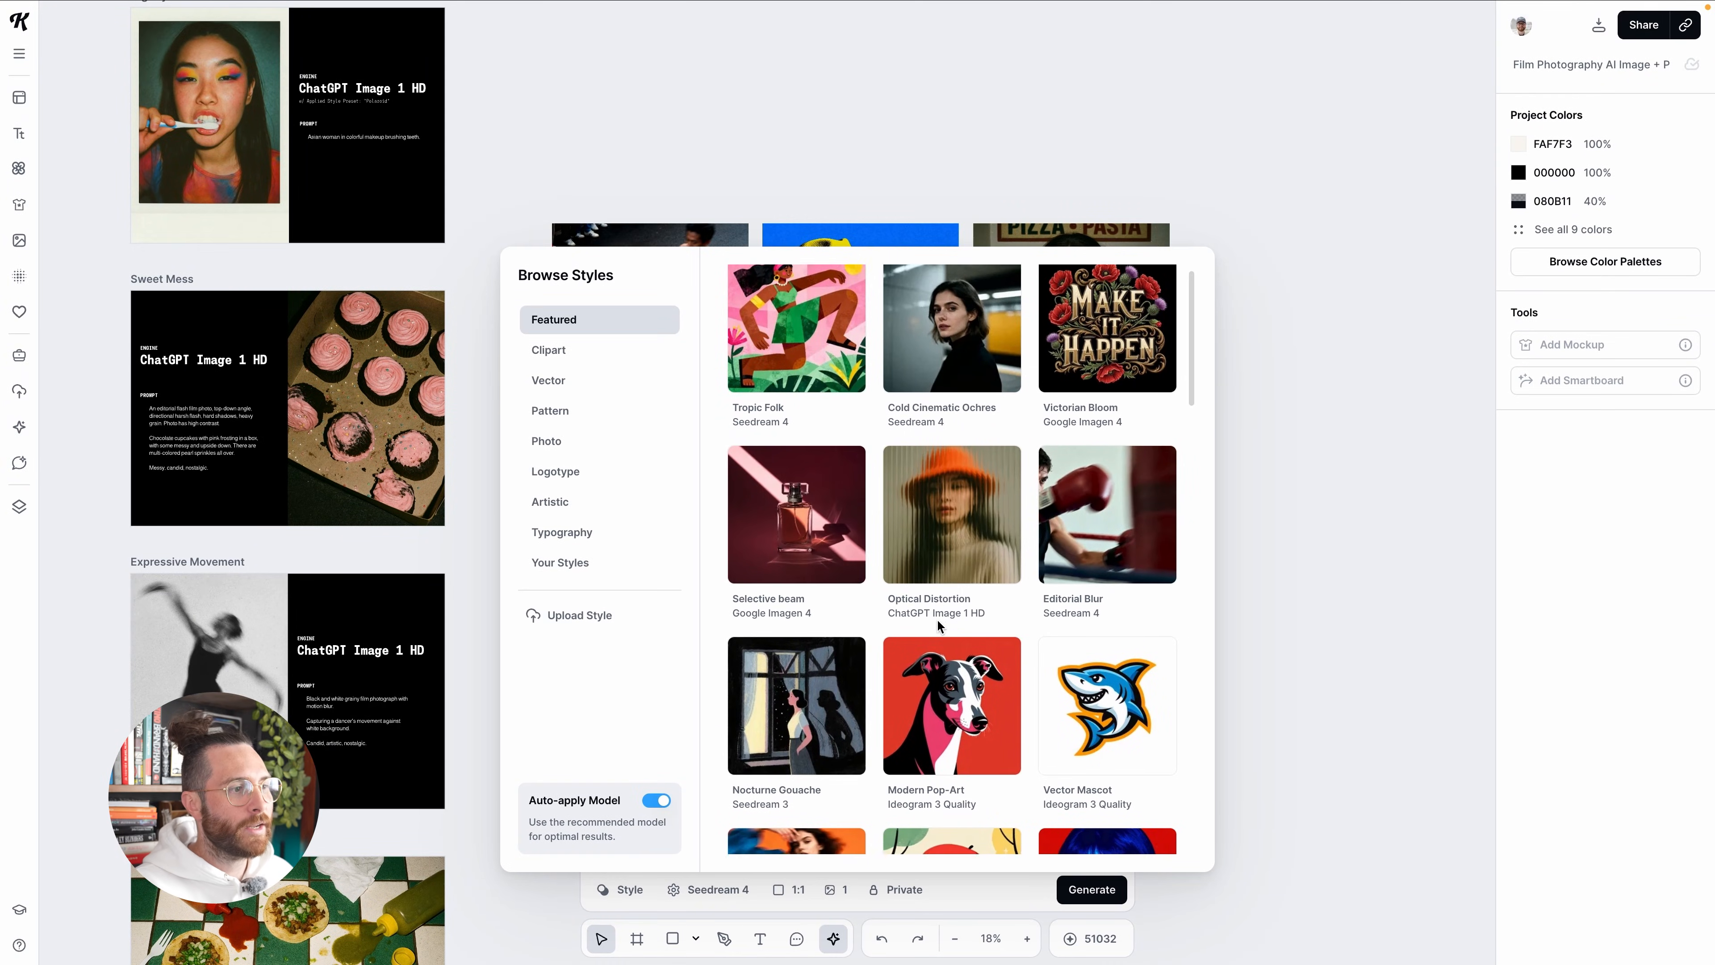
scroll(939, 625, "down", 2)
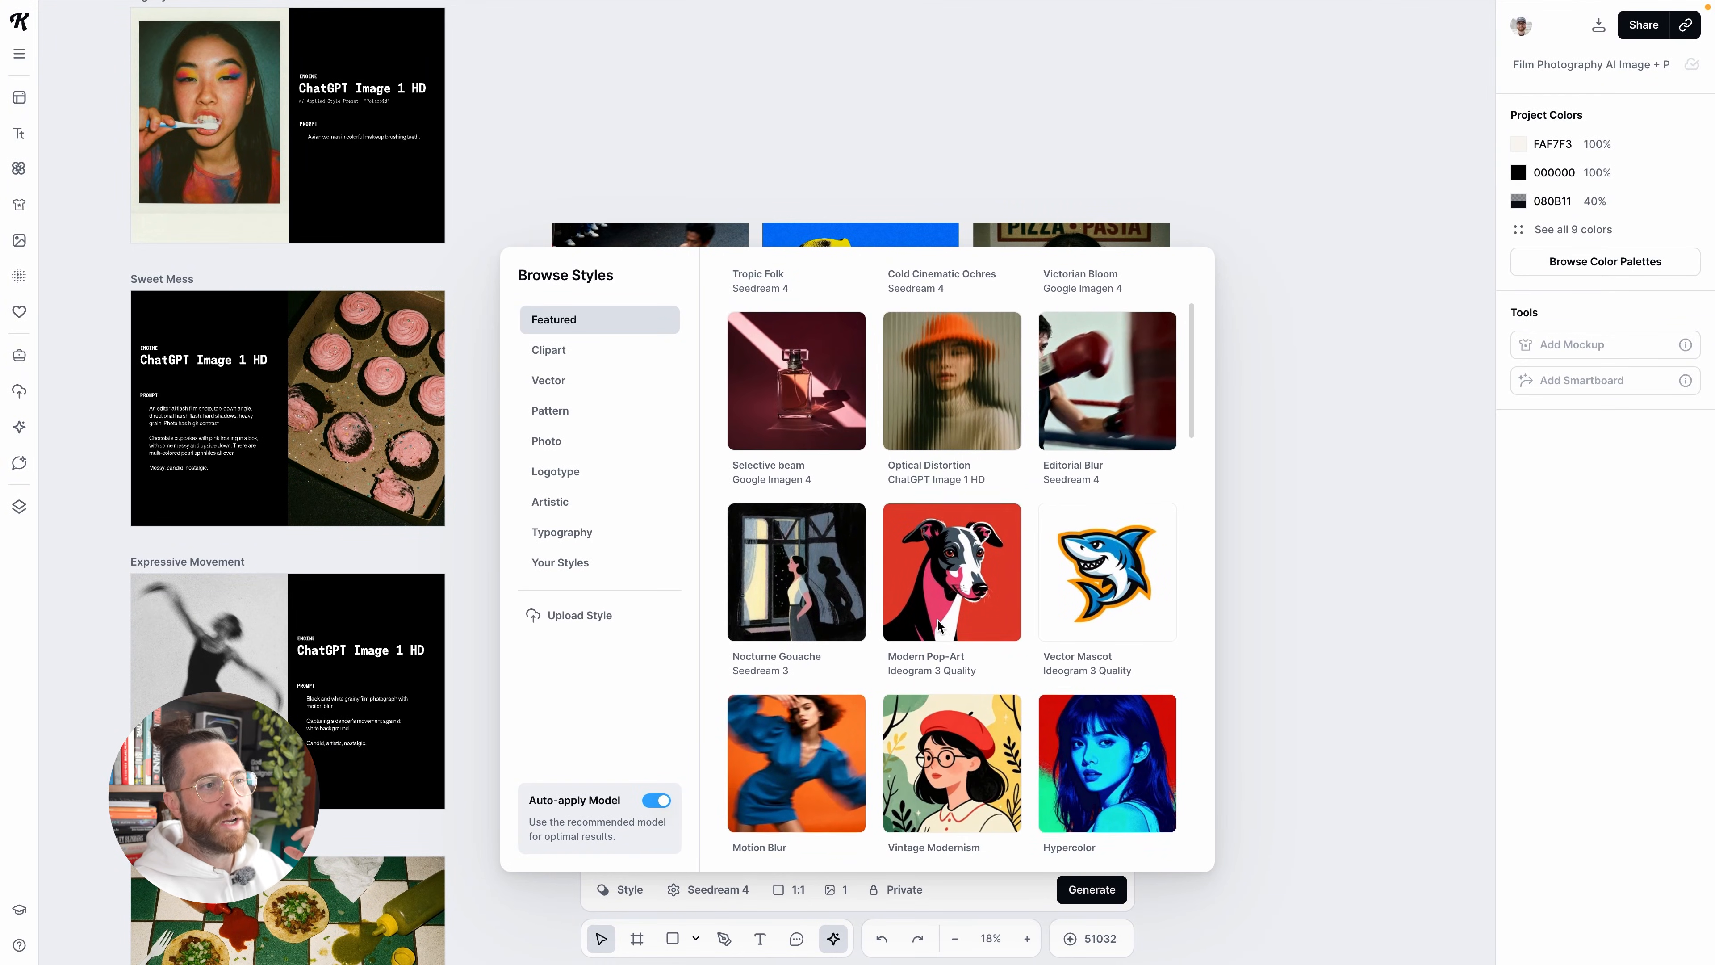
scroll(939, 625, "down", 5)
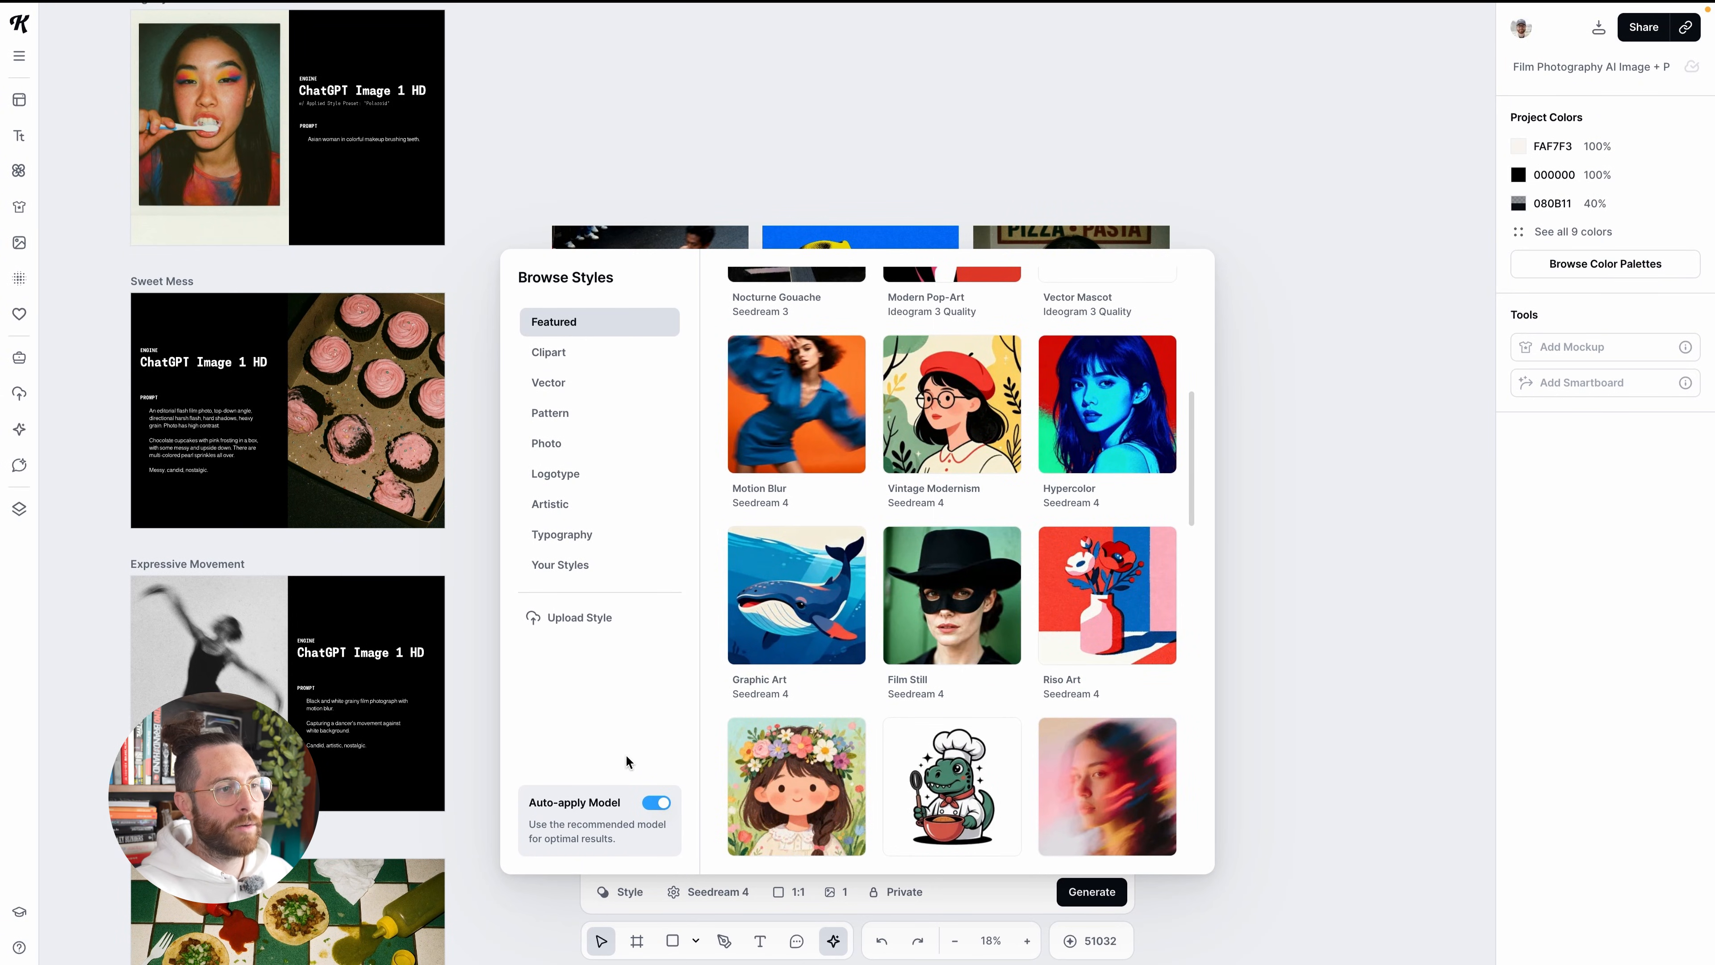
left_click(781, 695)
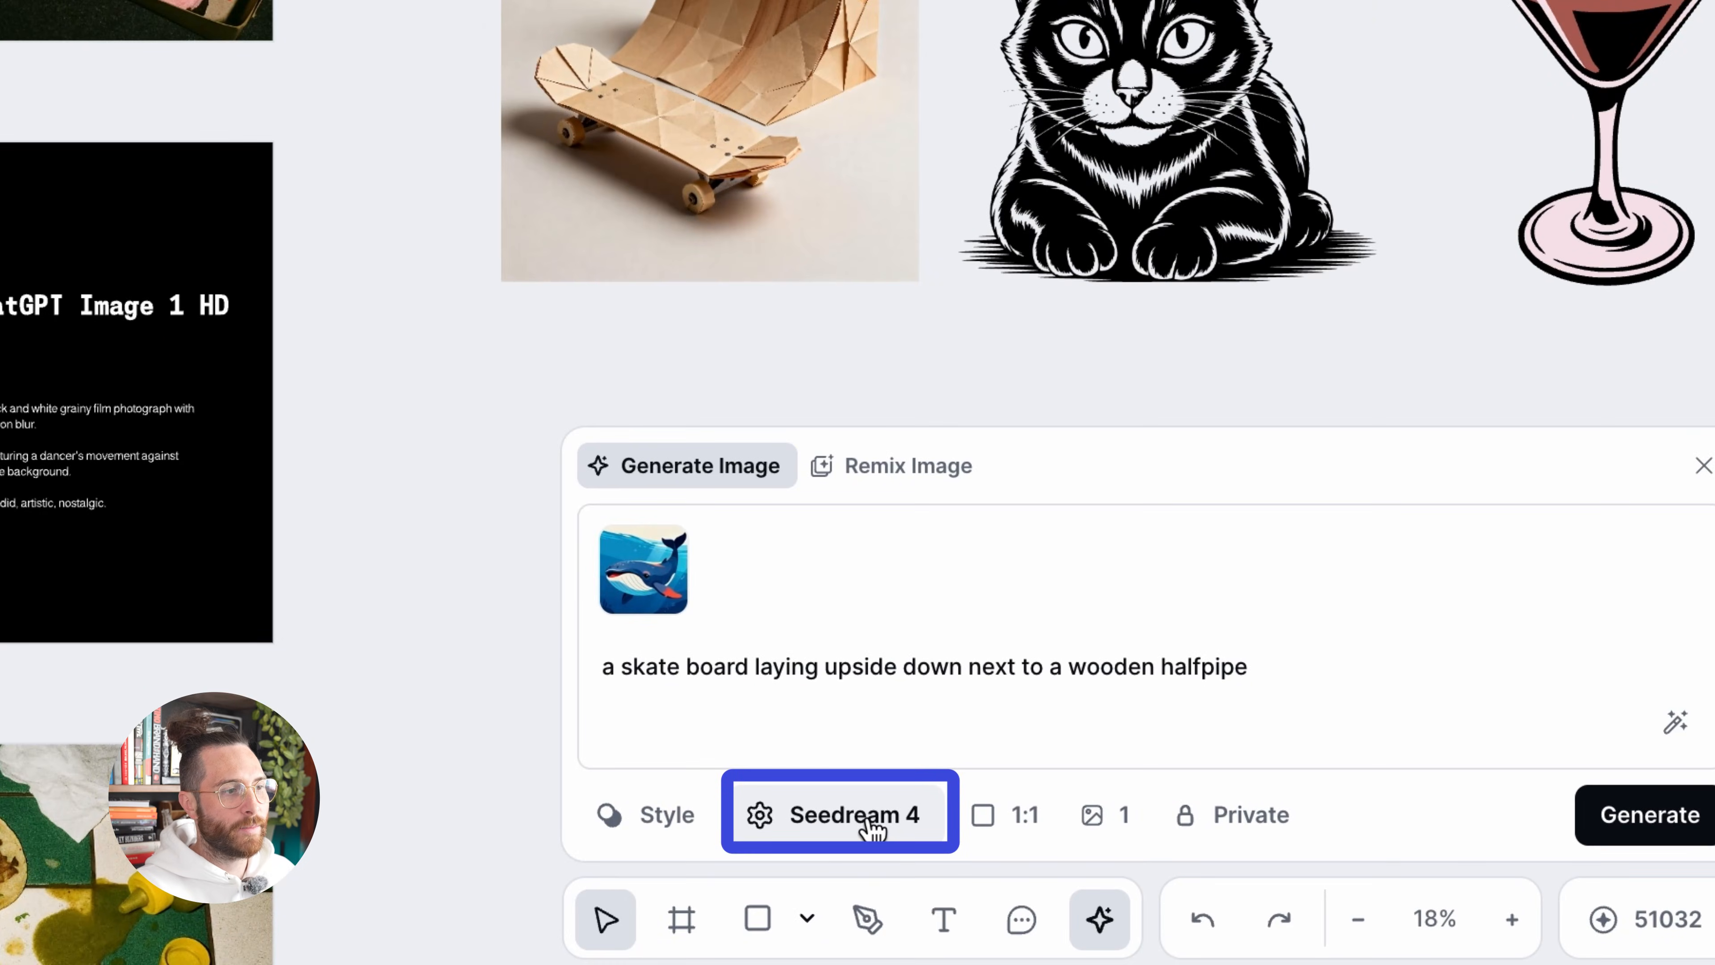
left_click(871, 826)
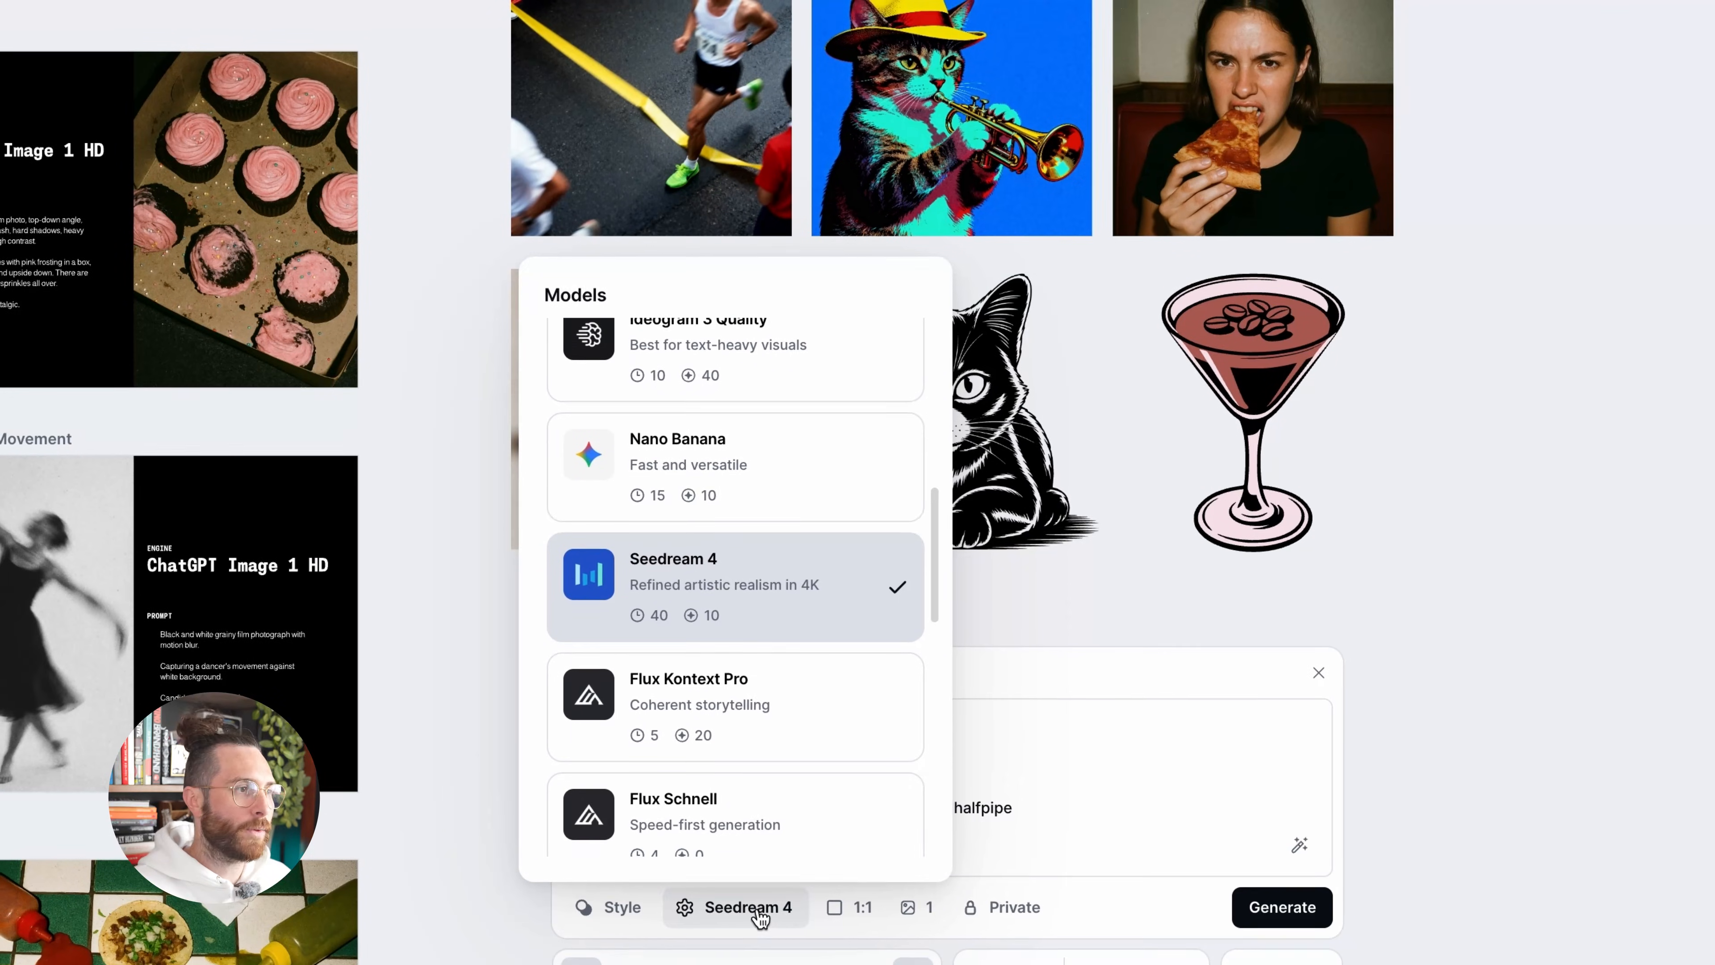
left_click(726, 465)
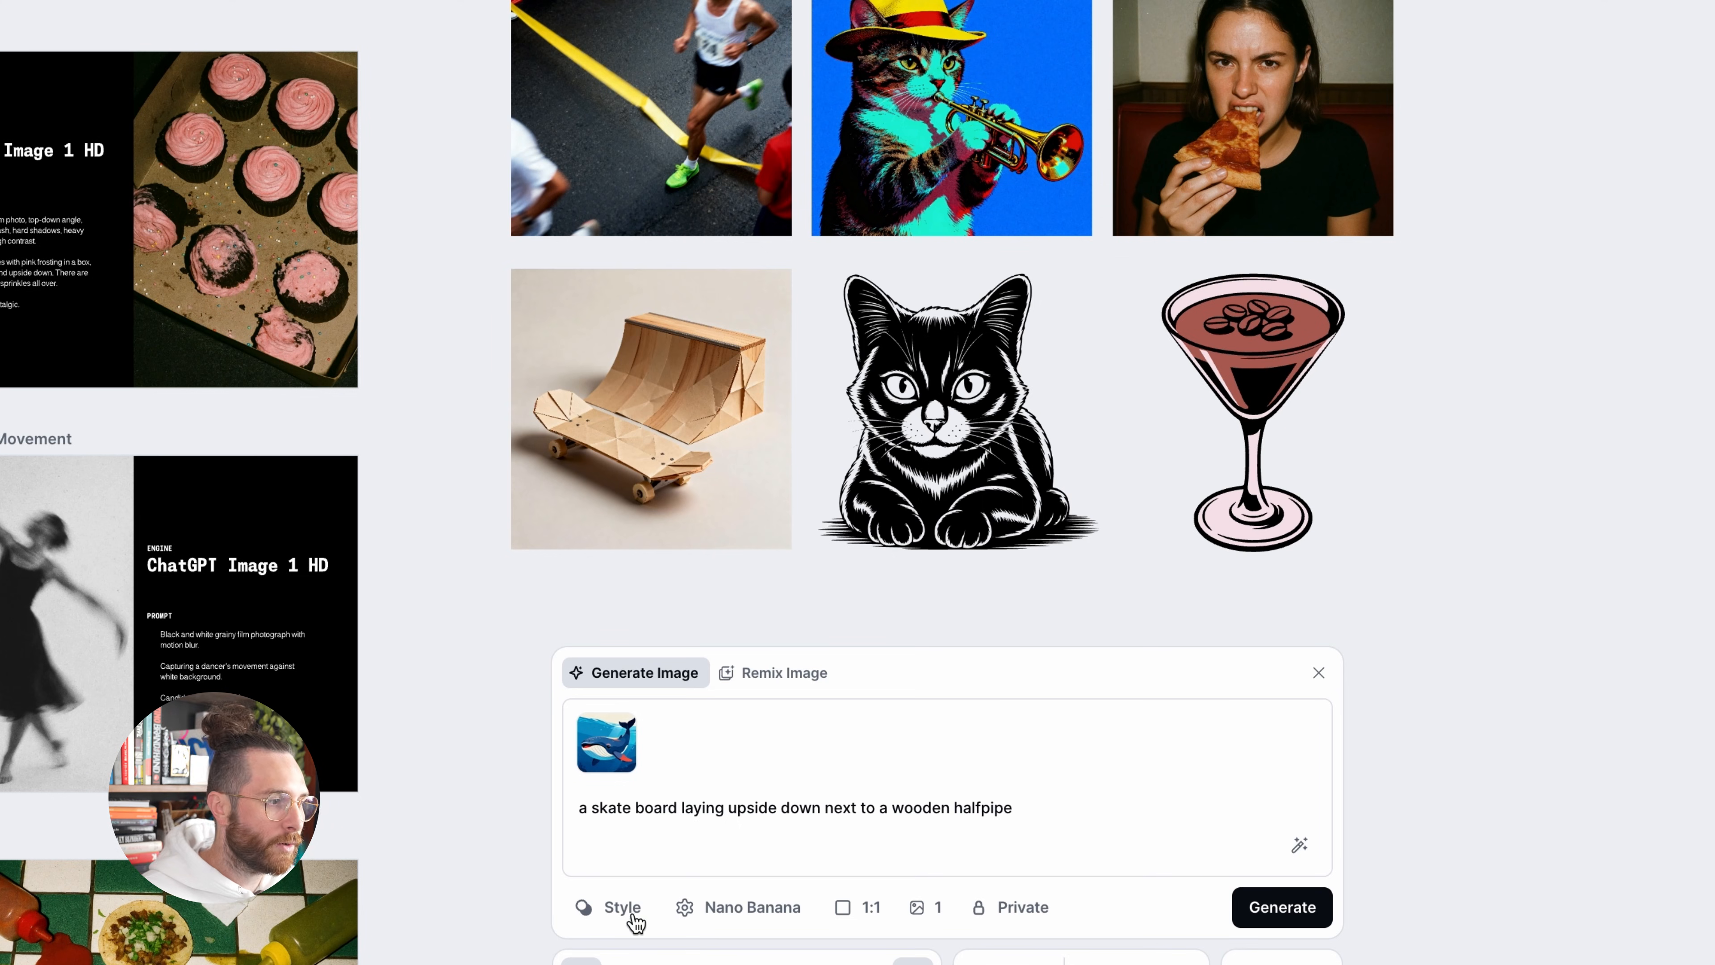
Apply the Pastoral Toile pattern style to the skateboard prompt and check which model is selected with it
left_click(611, 909)
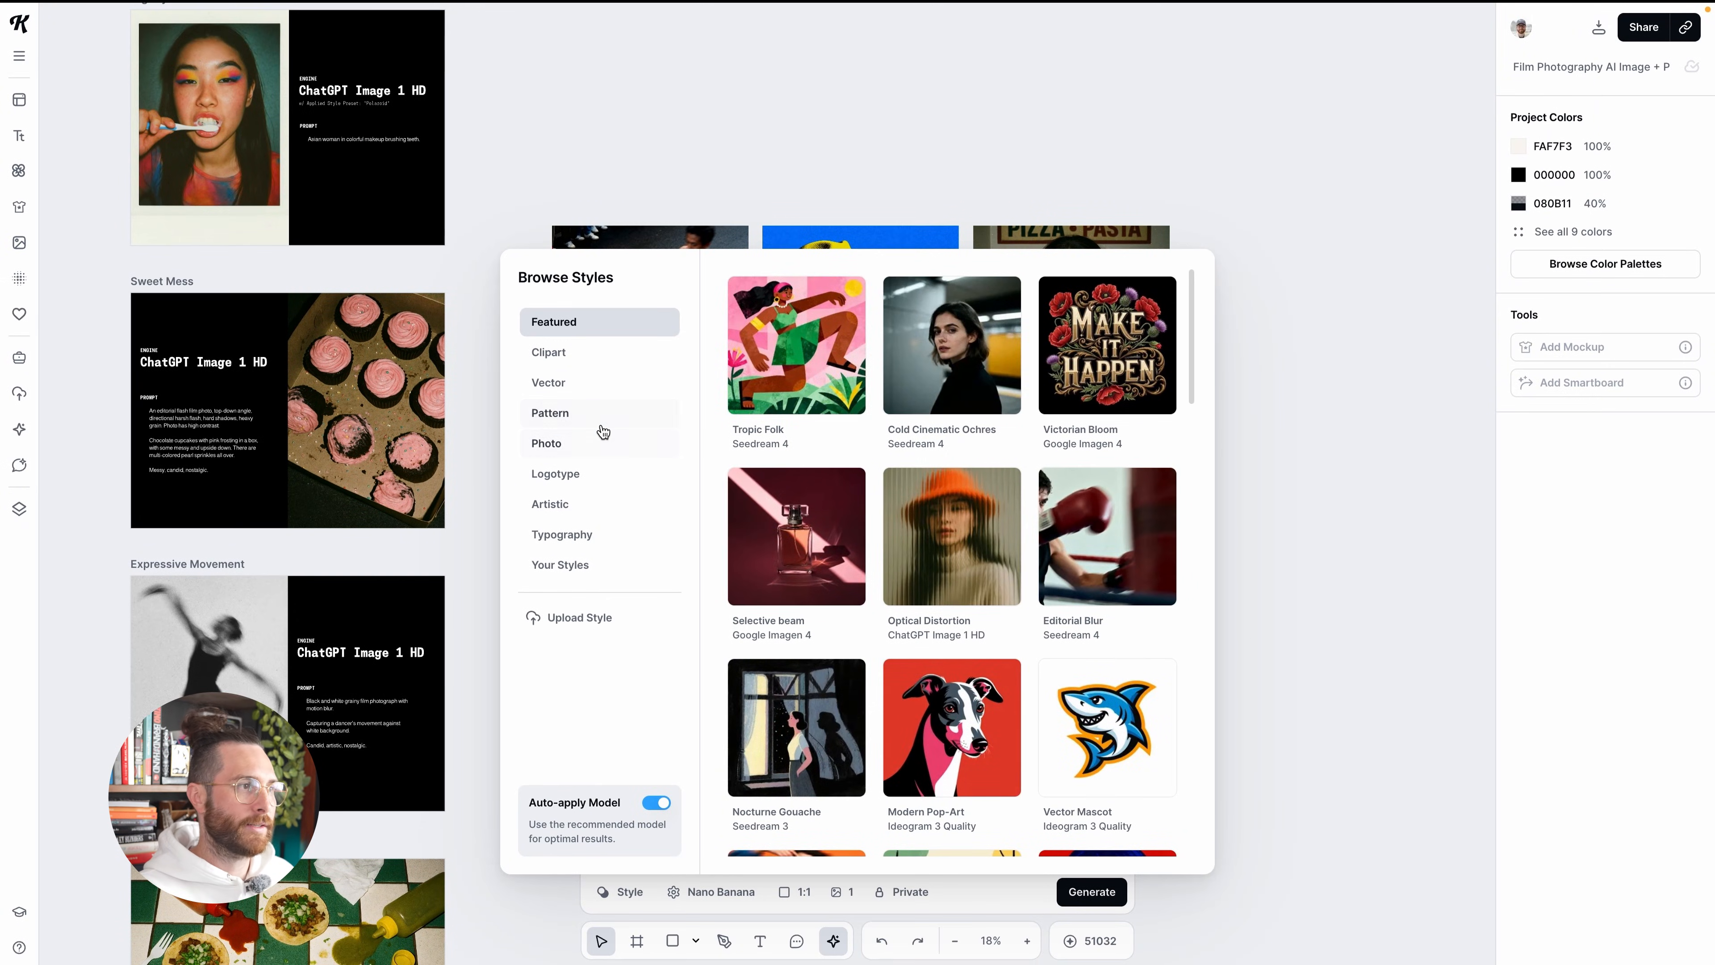
left_click(589, 404)
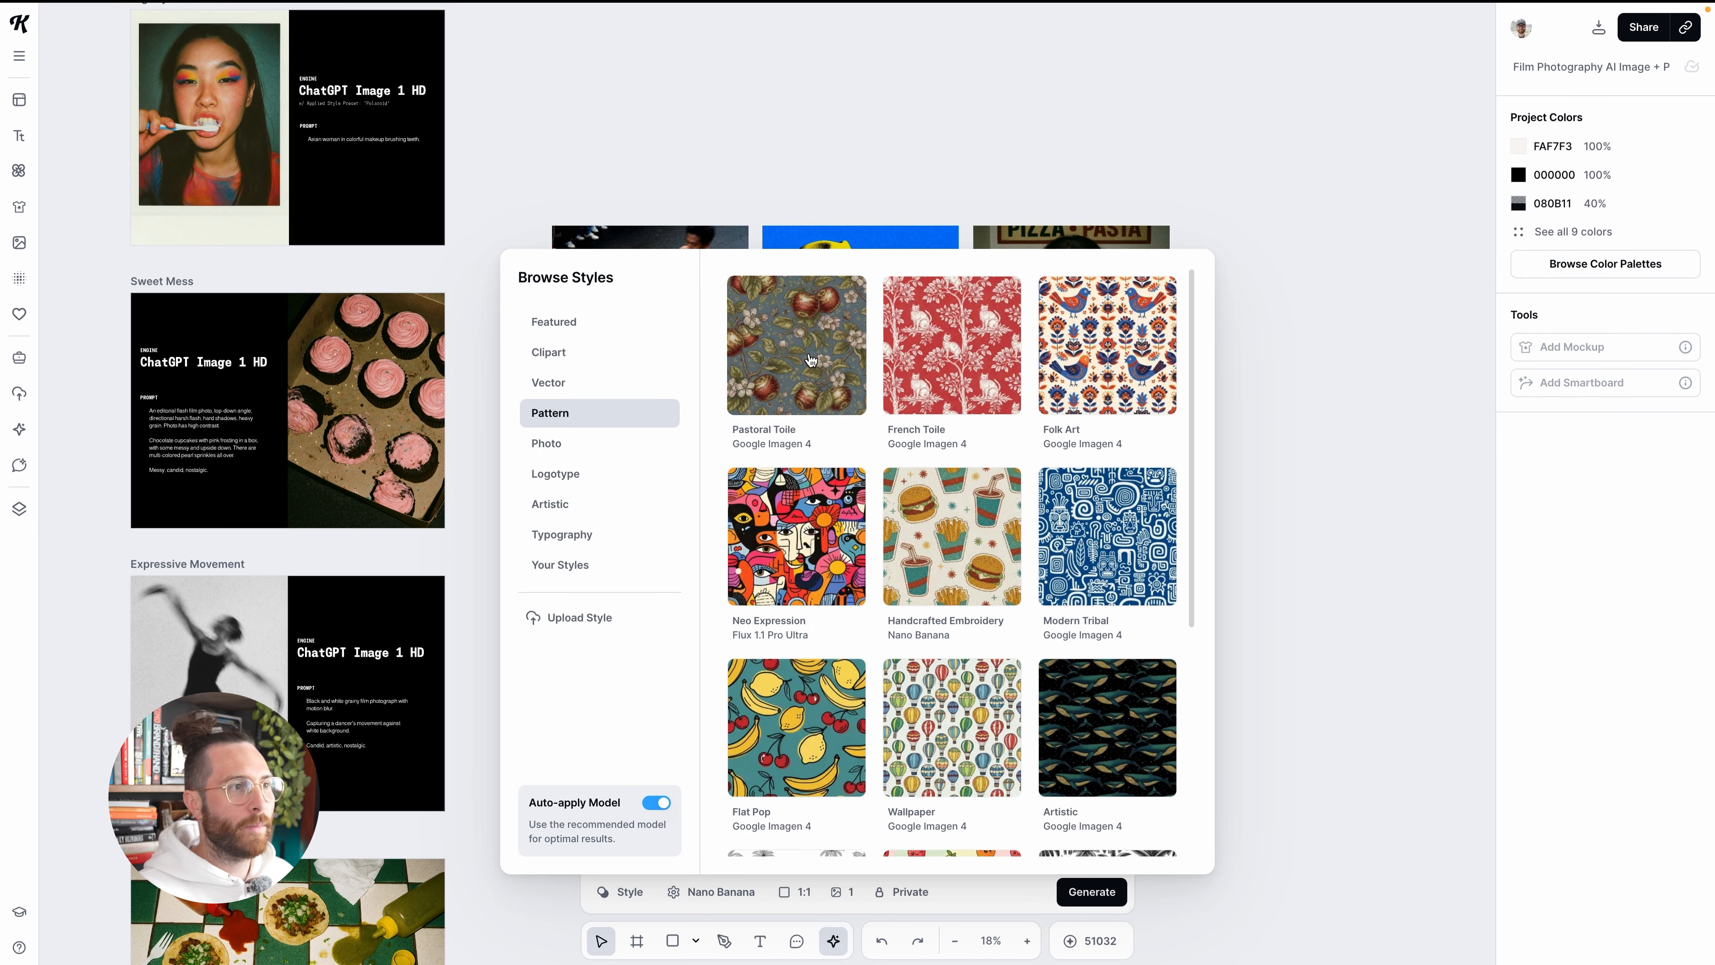
left_click(765, 366)
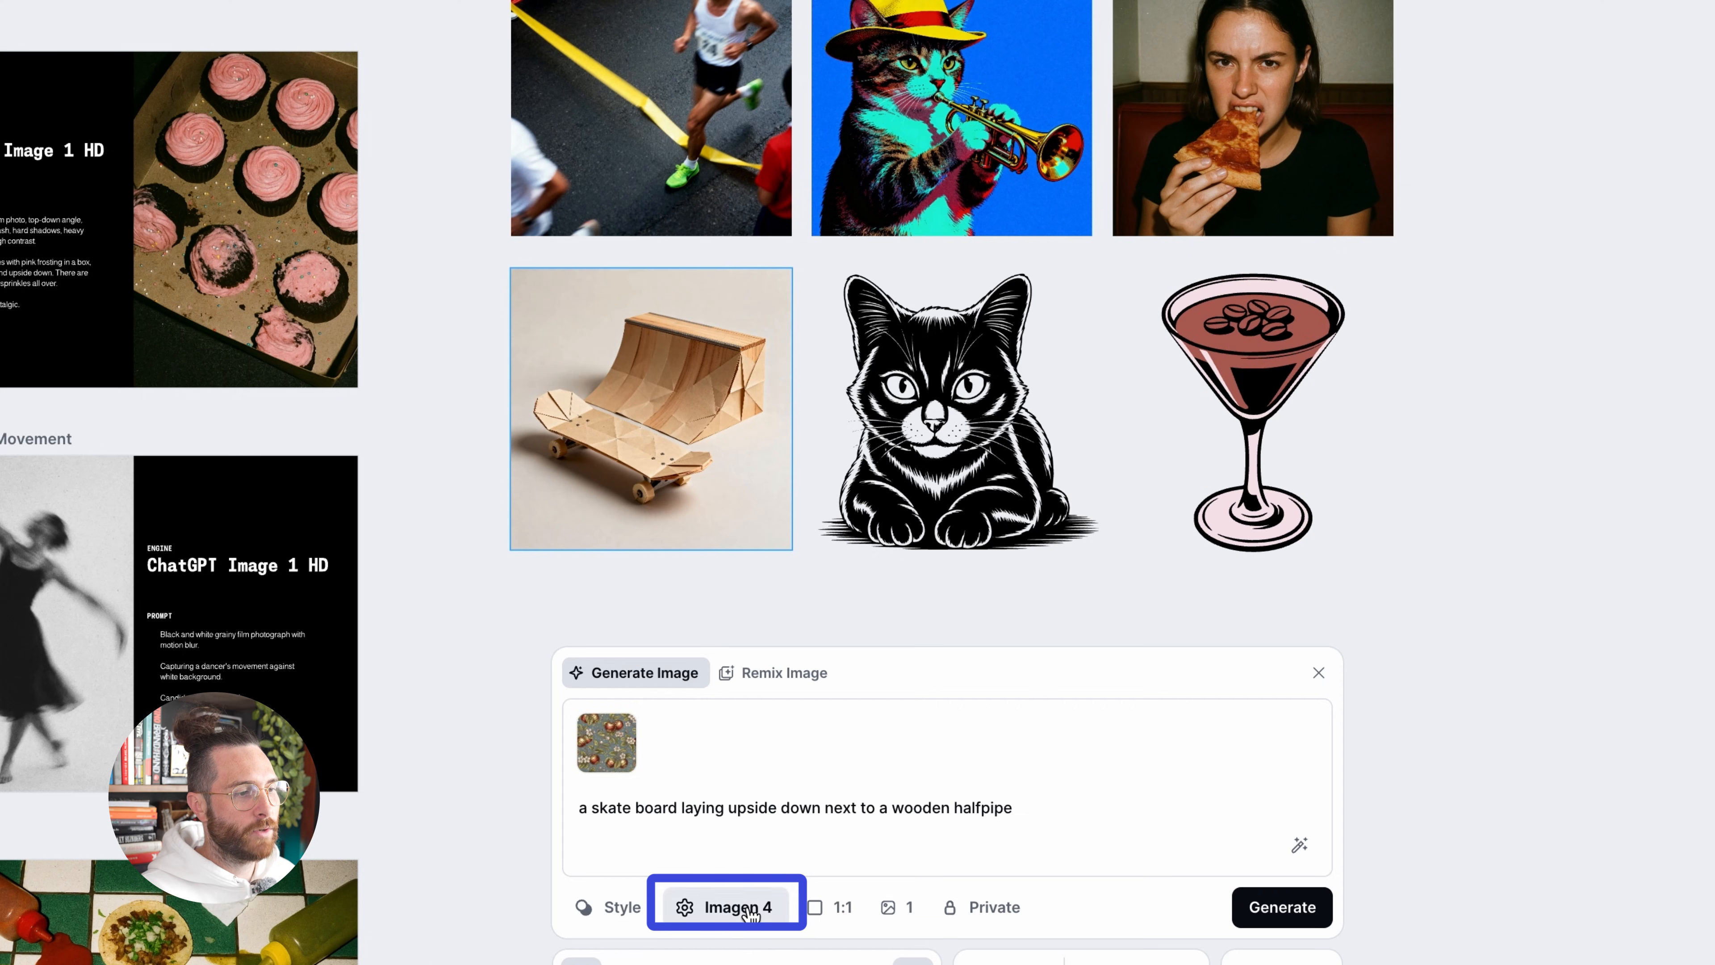
left_click(752, 913)
scroll(692, 609, "down", 1)
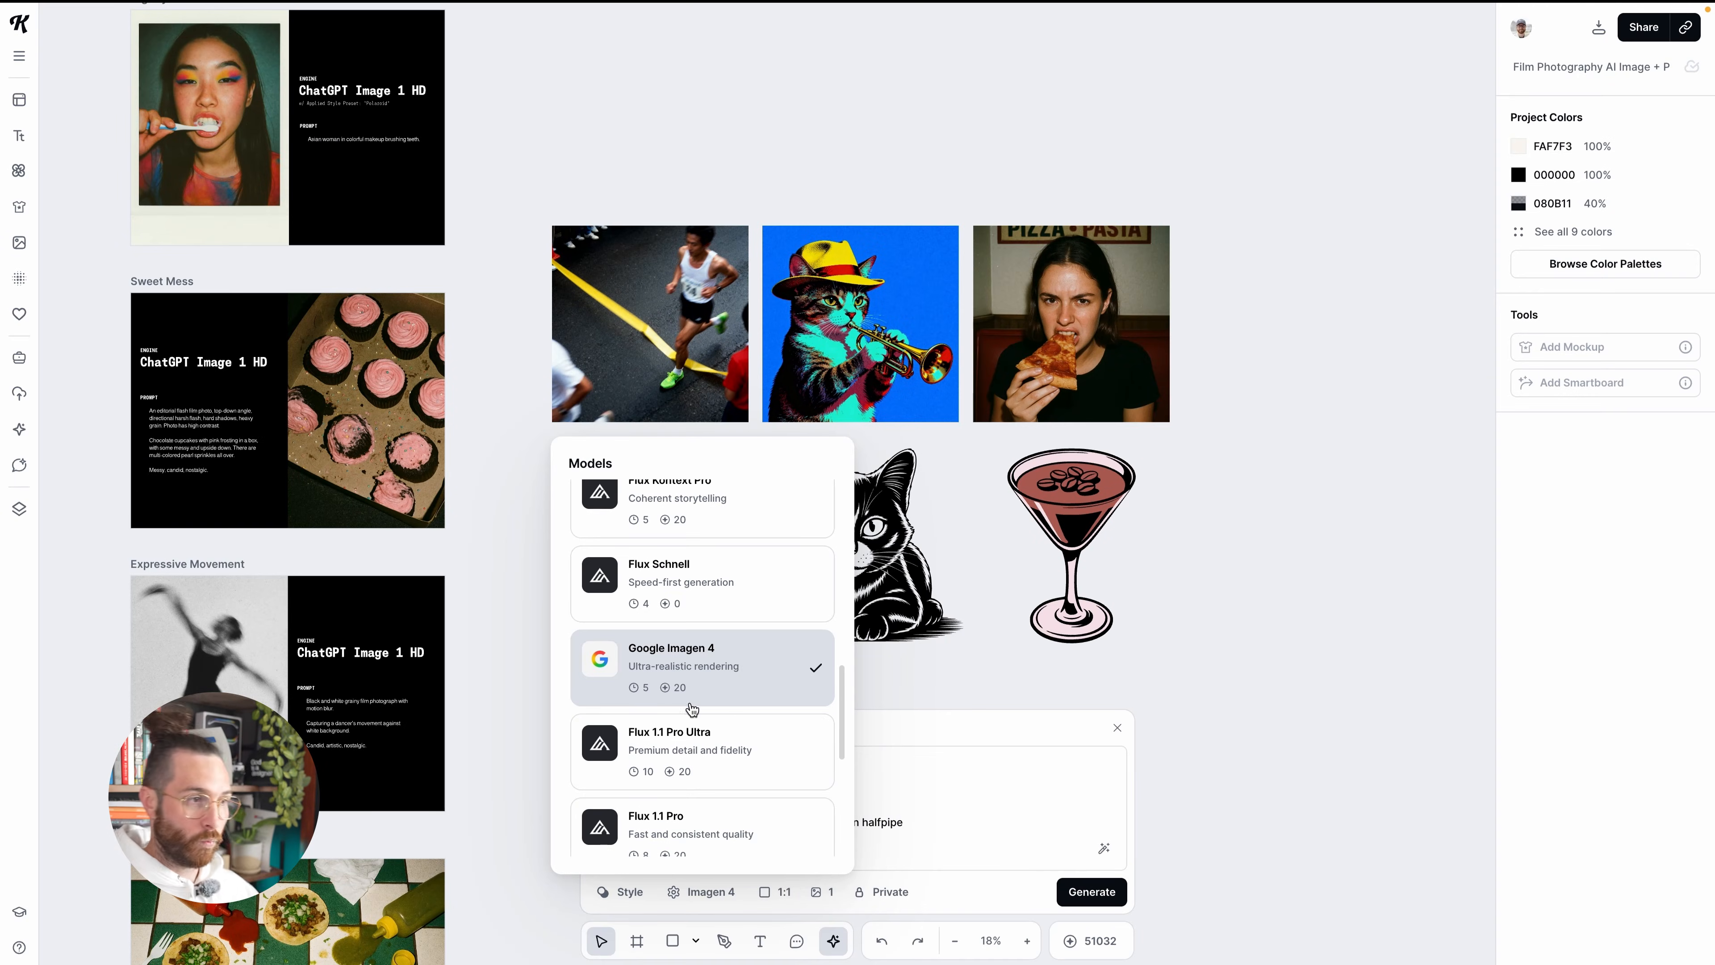
left_click(870, 751)
Select the runner image, view its full prompt and load it with its style for recreation
scroll(926, 444, "down", 1)
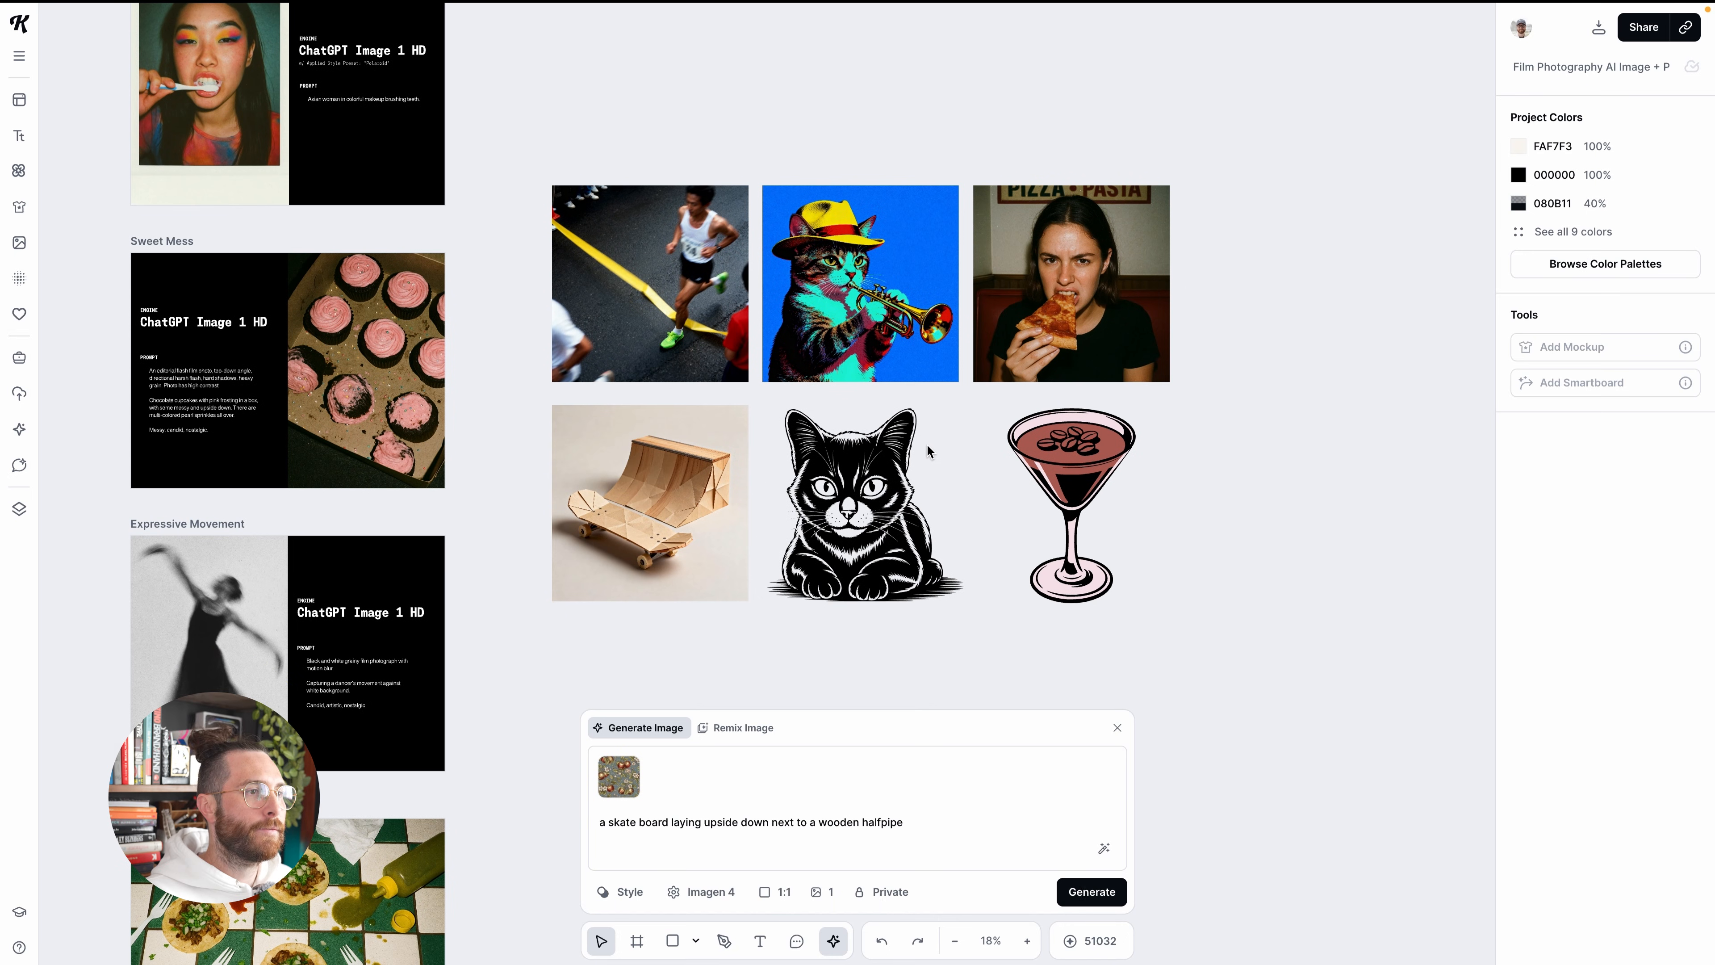
left_click(650, 230)
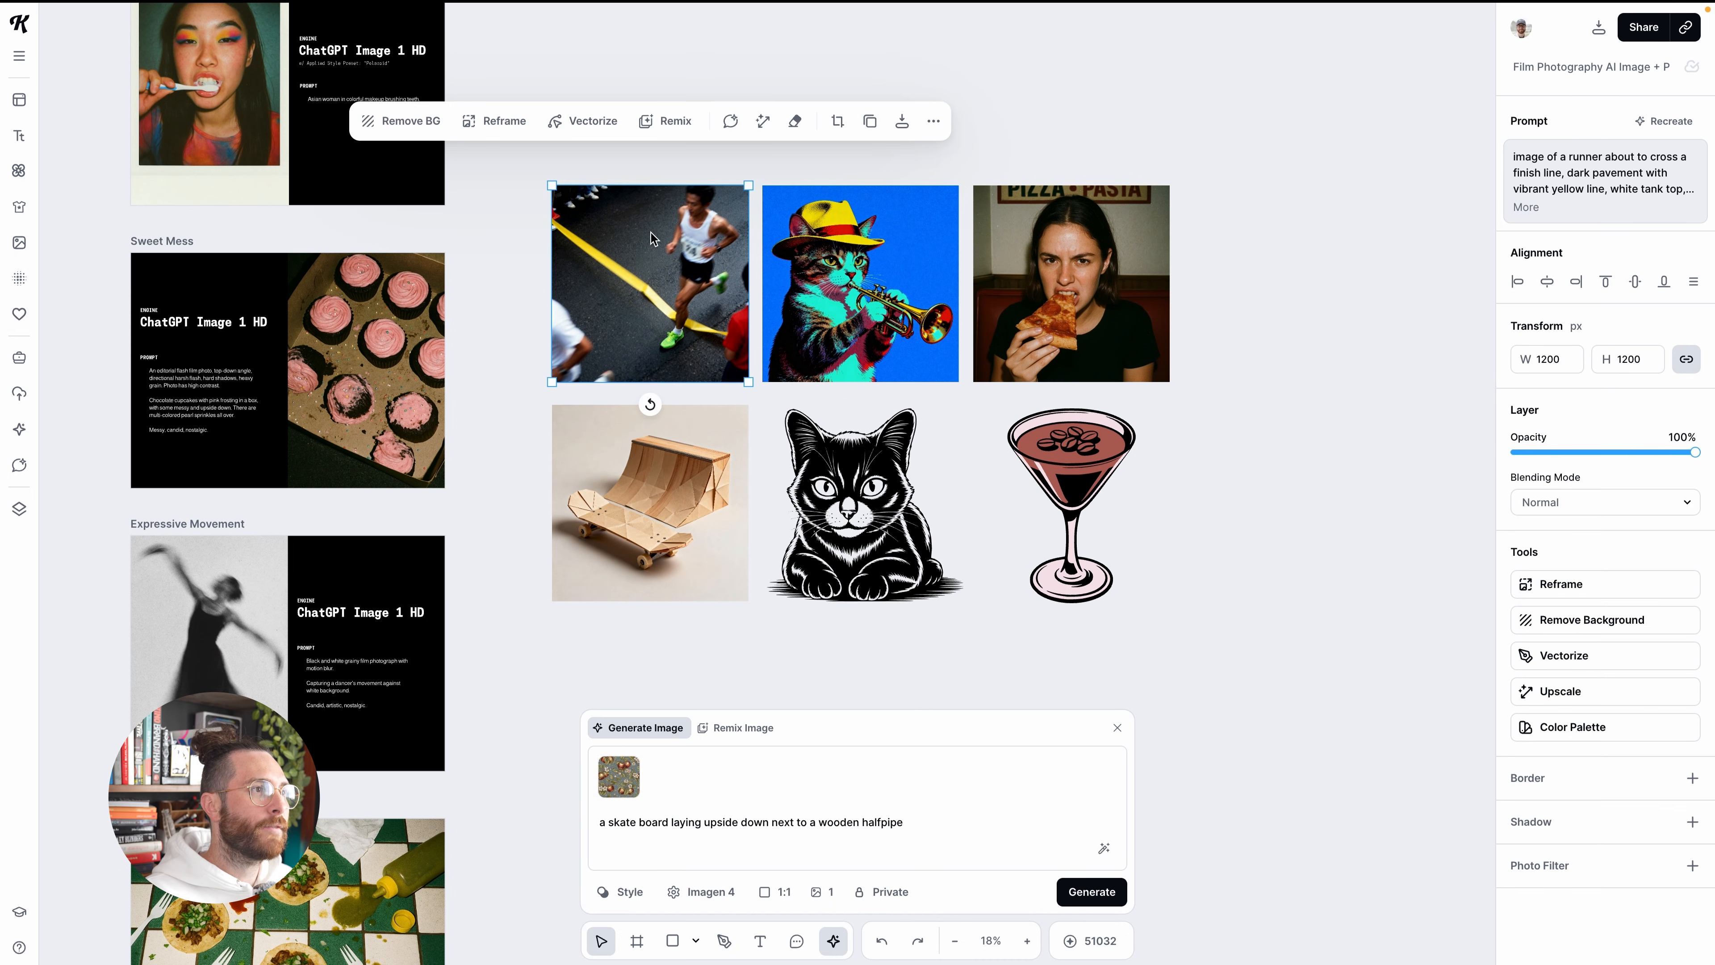
scroll(658, 282, "up", 5)
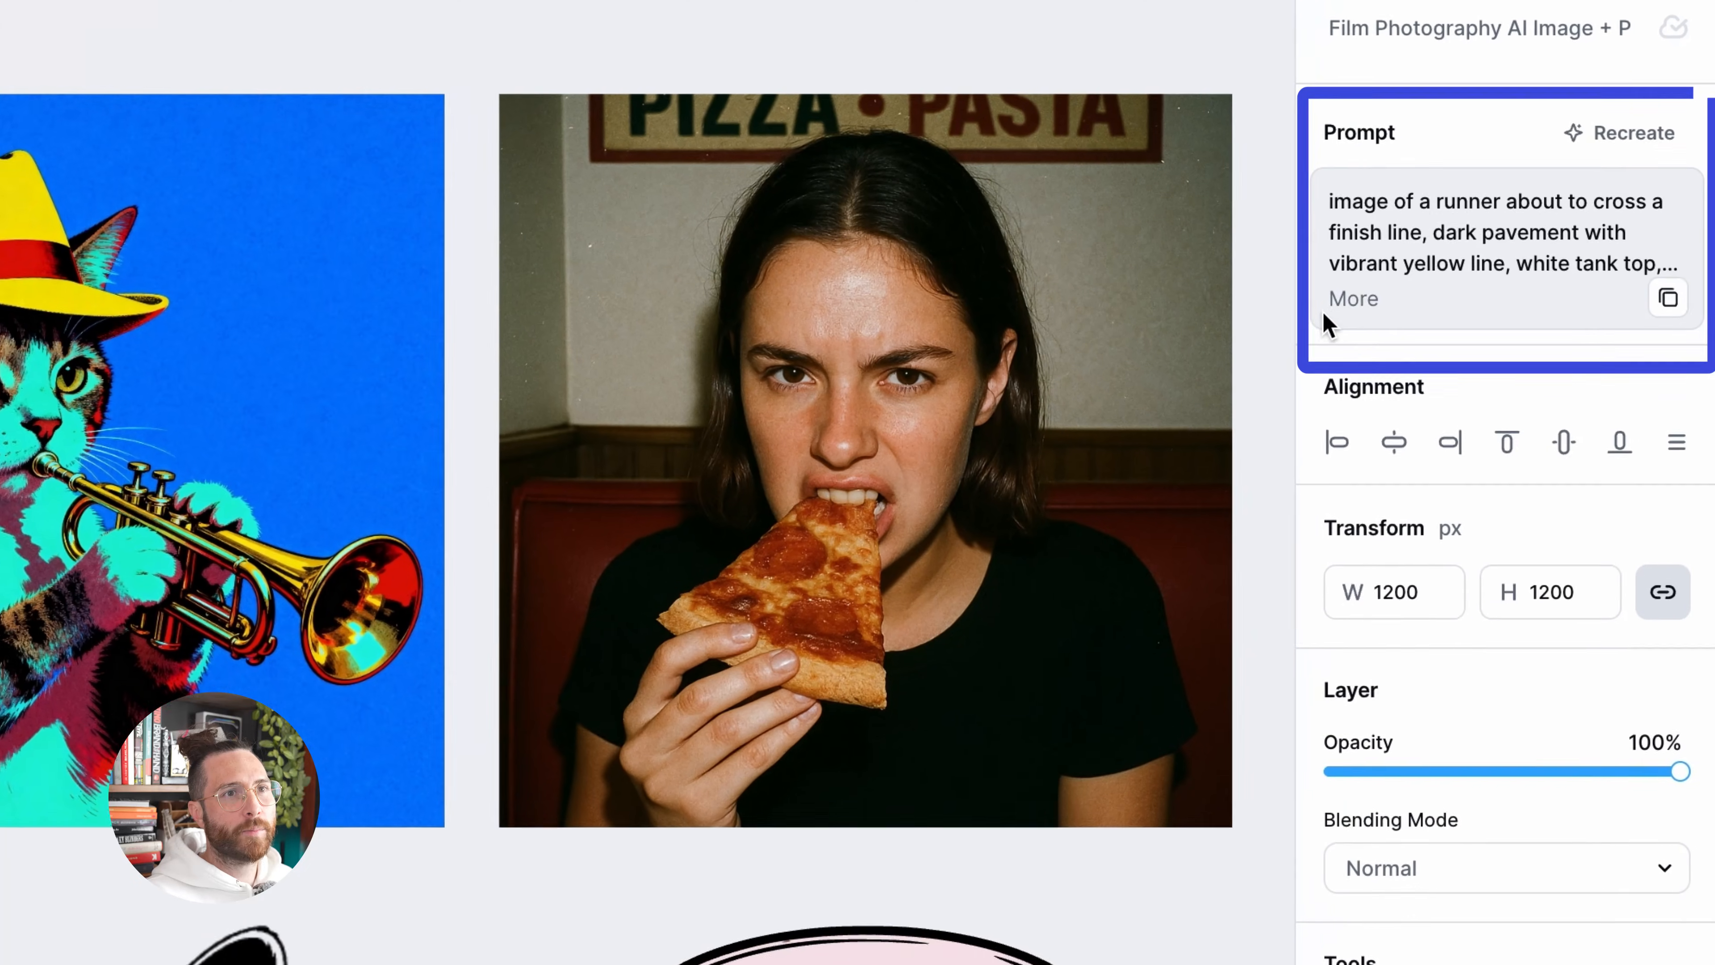
left_click(1520, 209)
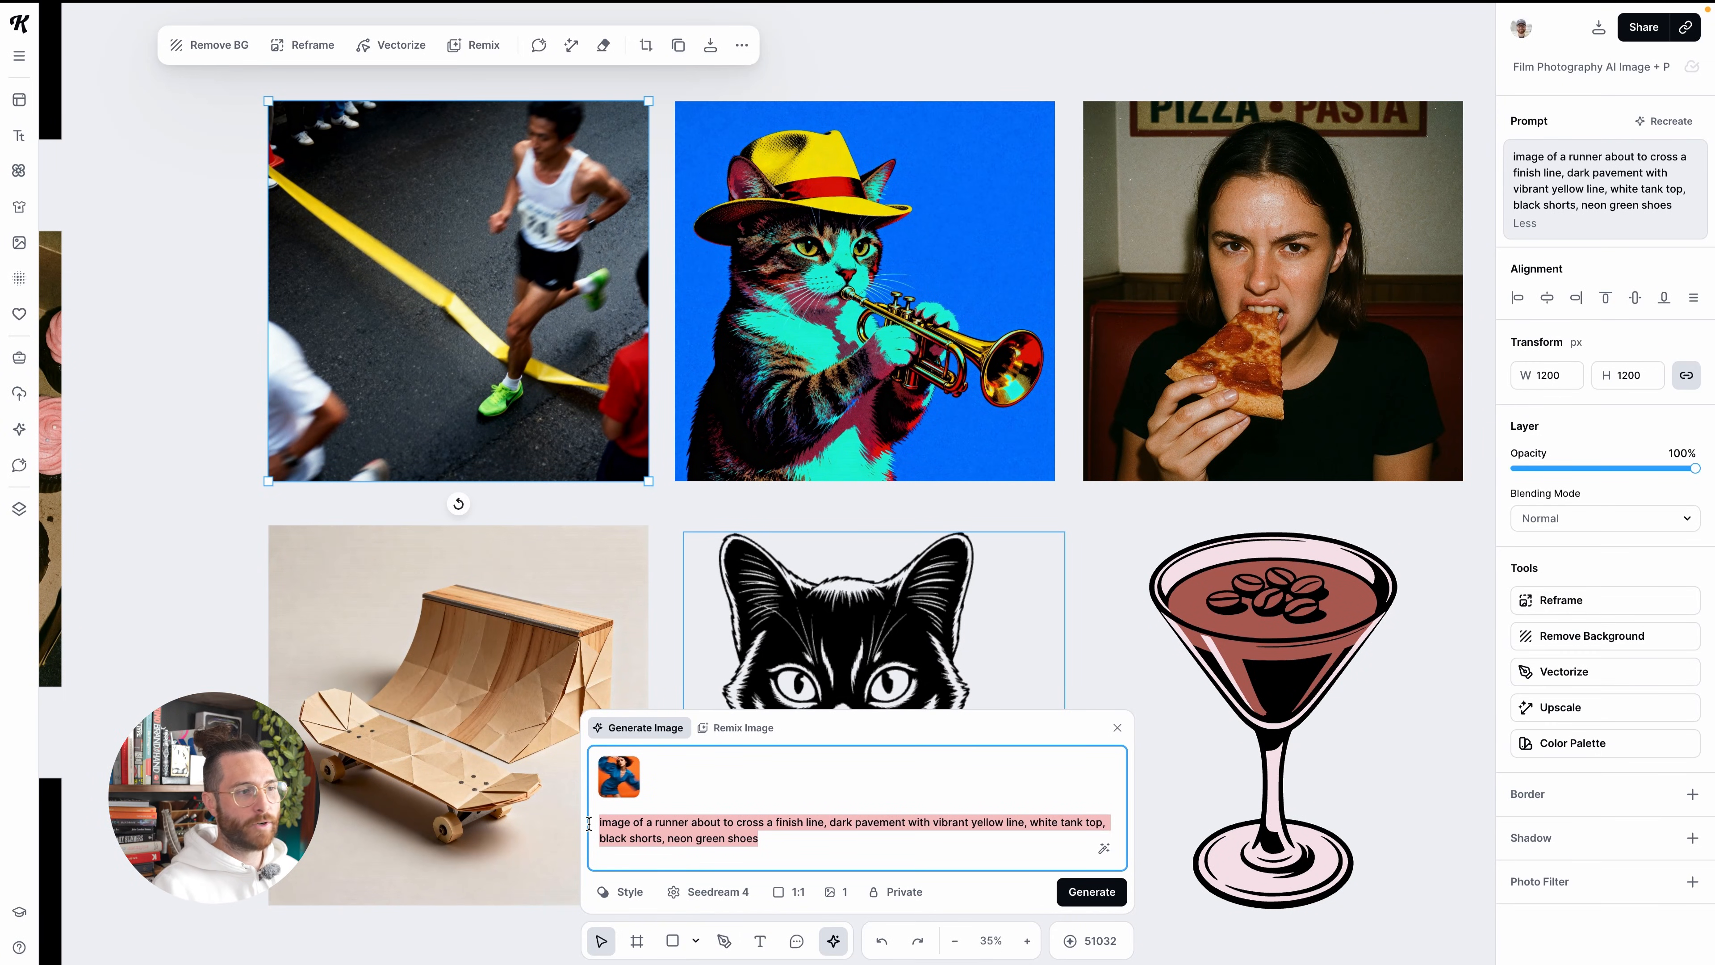
Browse the featured styles to find Motion Blur, the style behind the runner image, and close the style browser
left_click(622, 892)
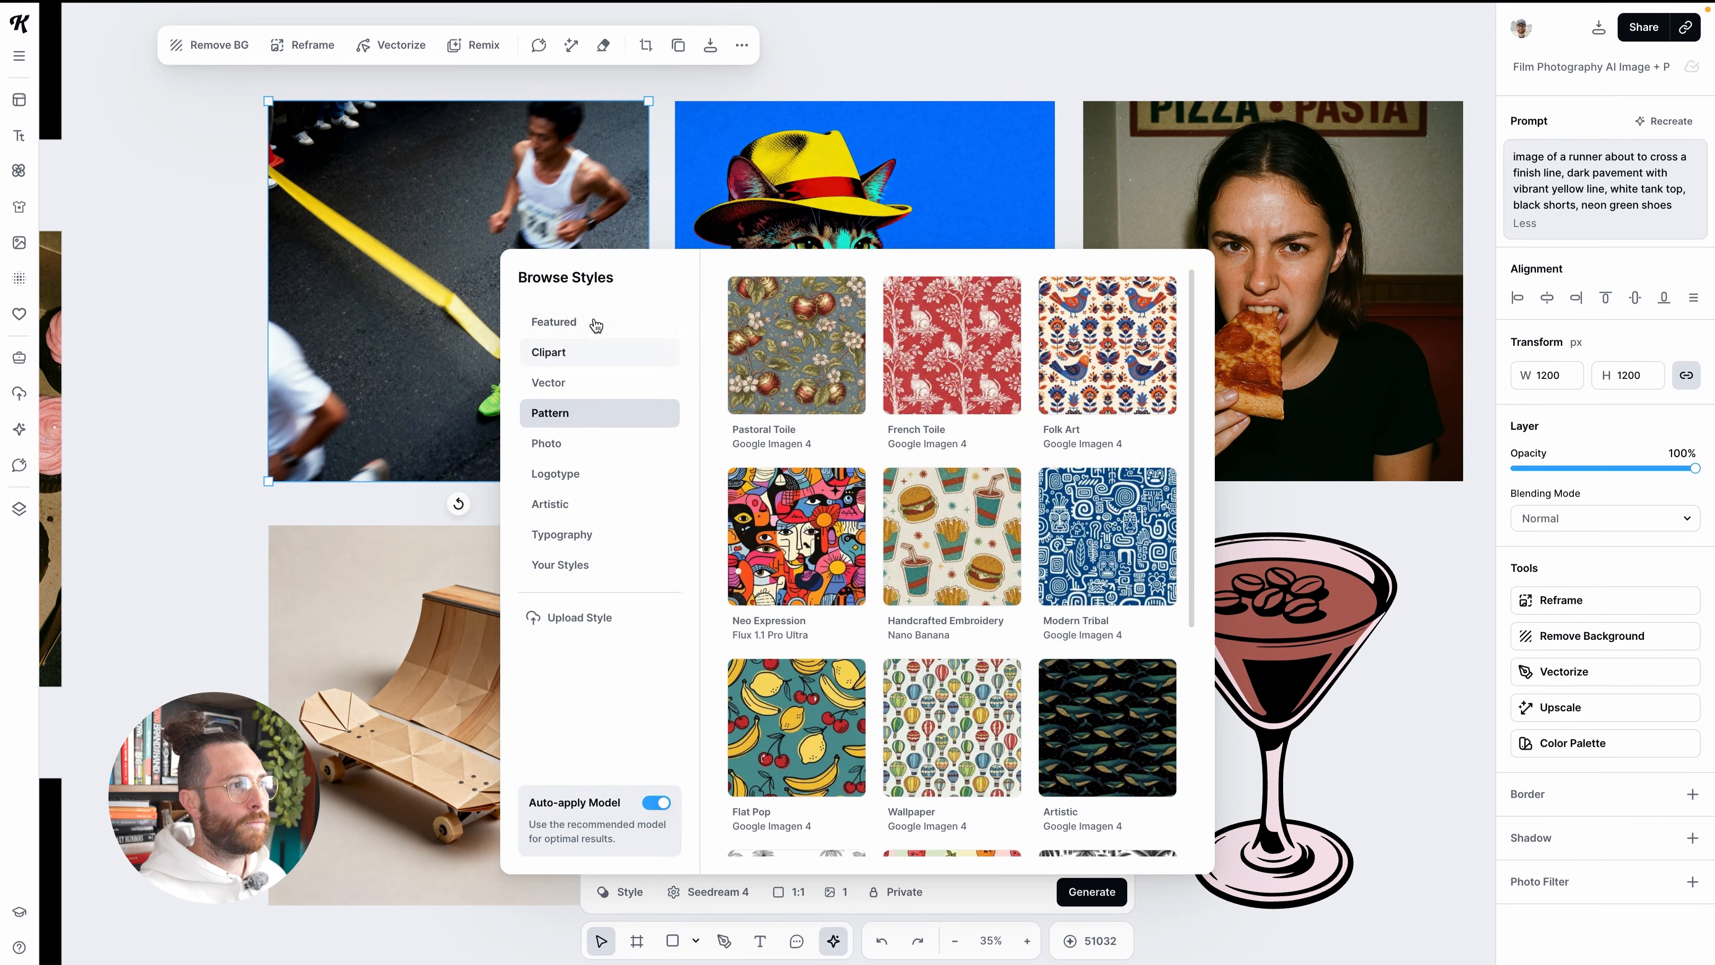
left_click(594, 322)
scroll(1152, 438, "down", 5)
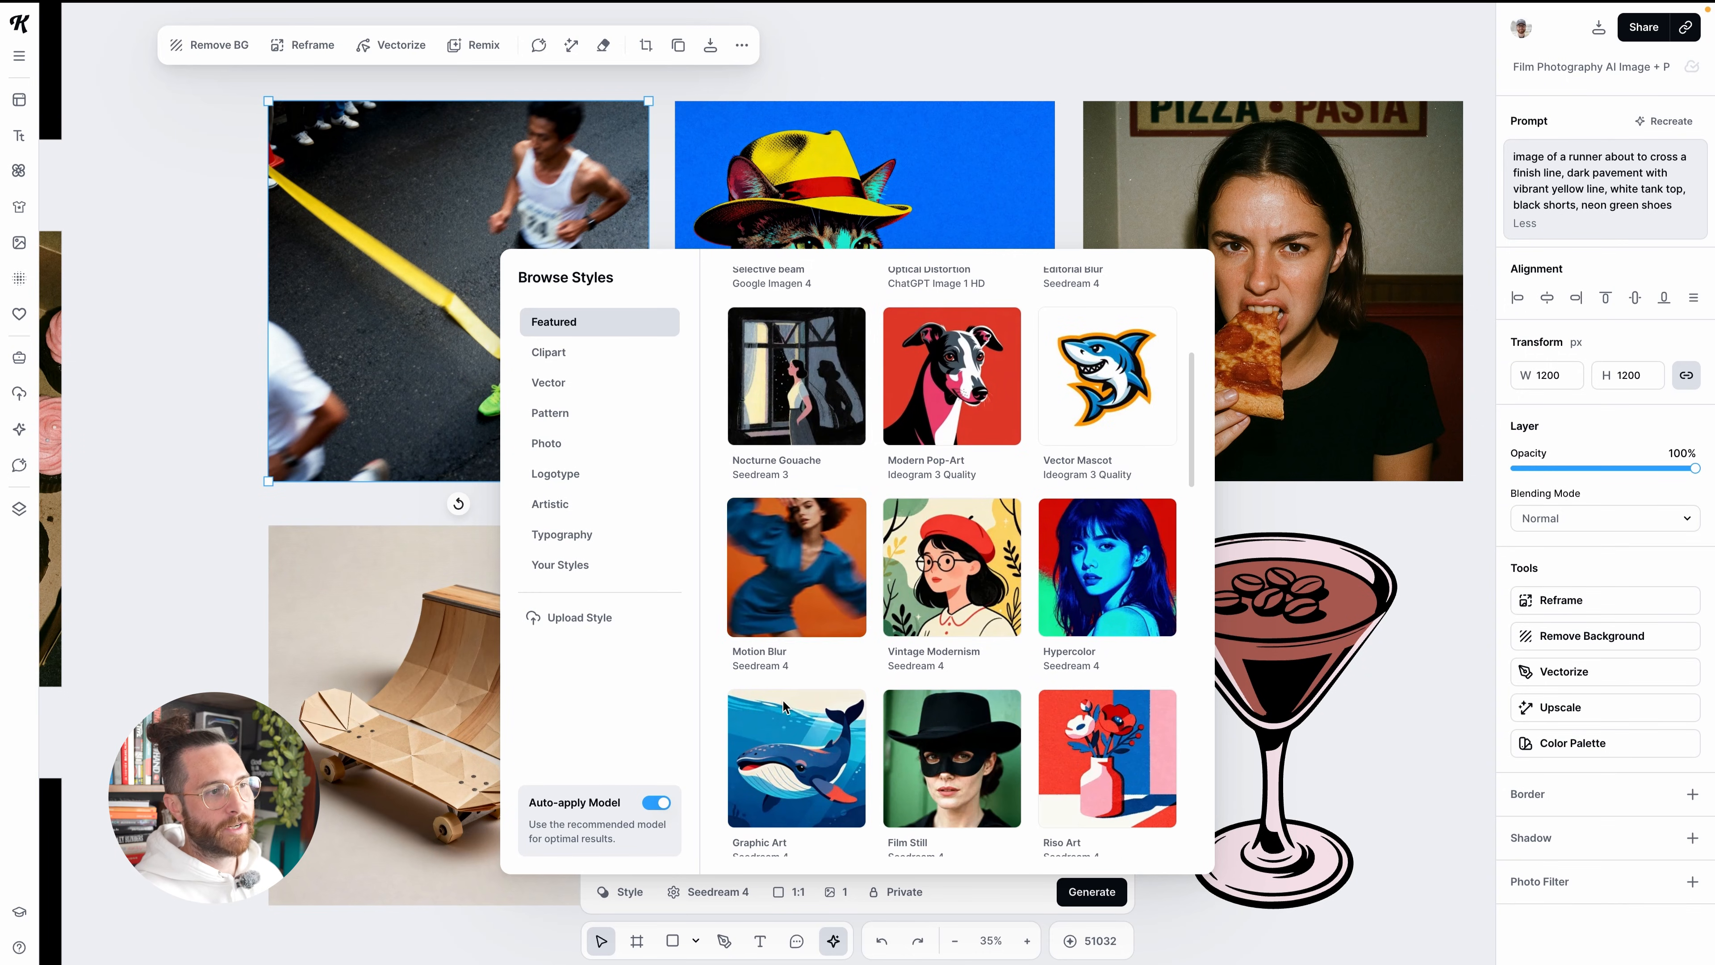
left_click(685, 891)
left_click(686, 892)
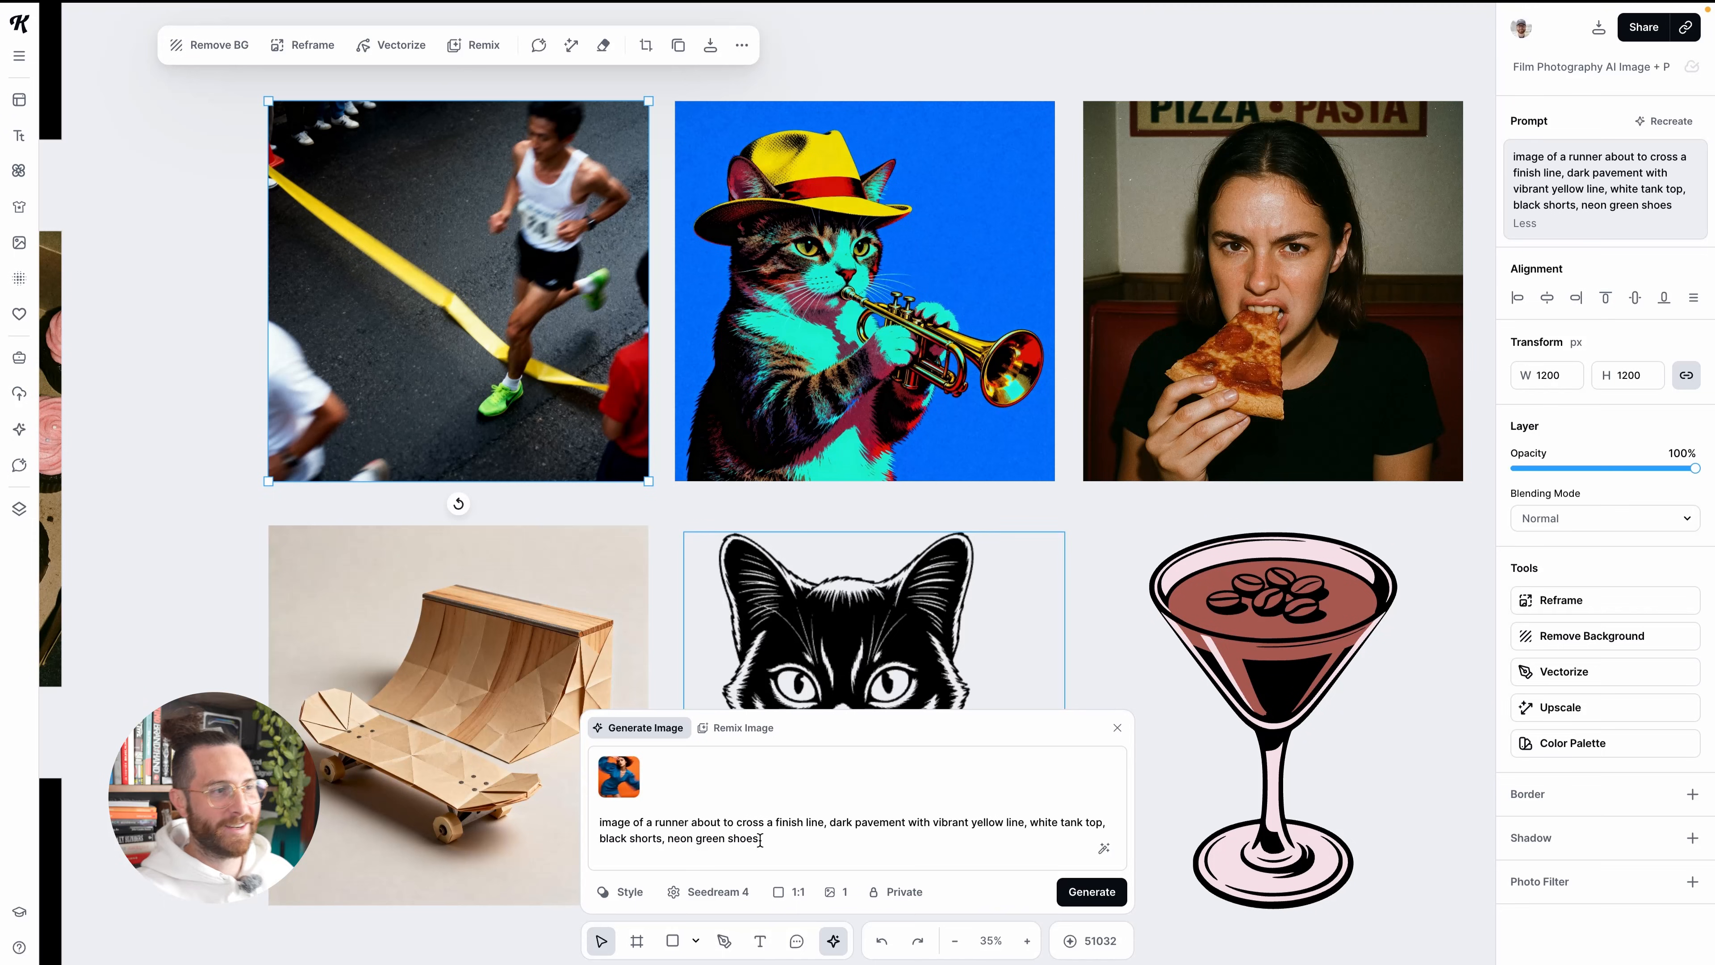
Load the trumpet-playing cat image's prompt and style for recreation, and look up Hypercolor among the featured styles
left_click(900, 400)
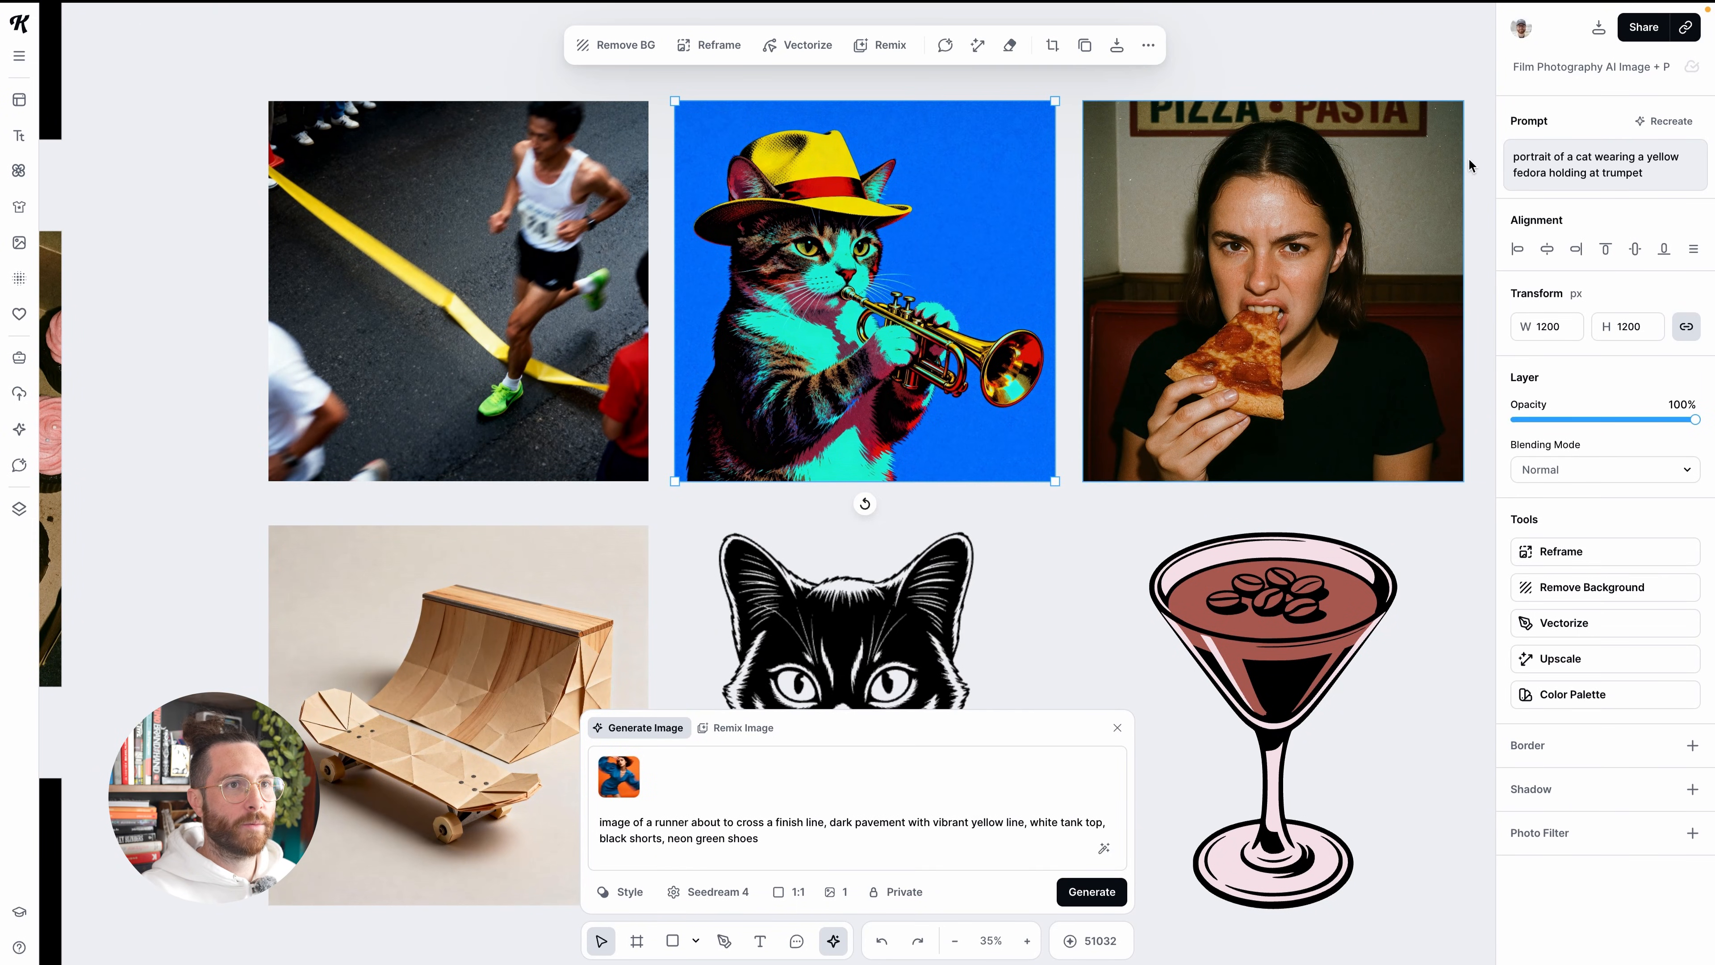
left_click(1652, 124)
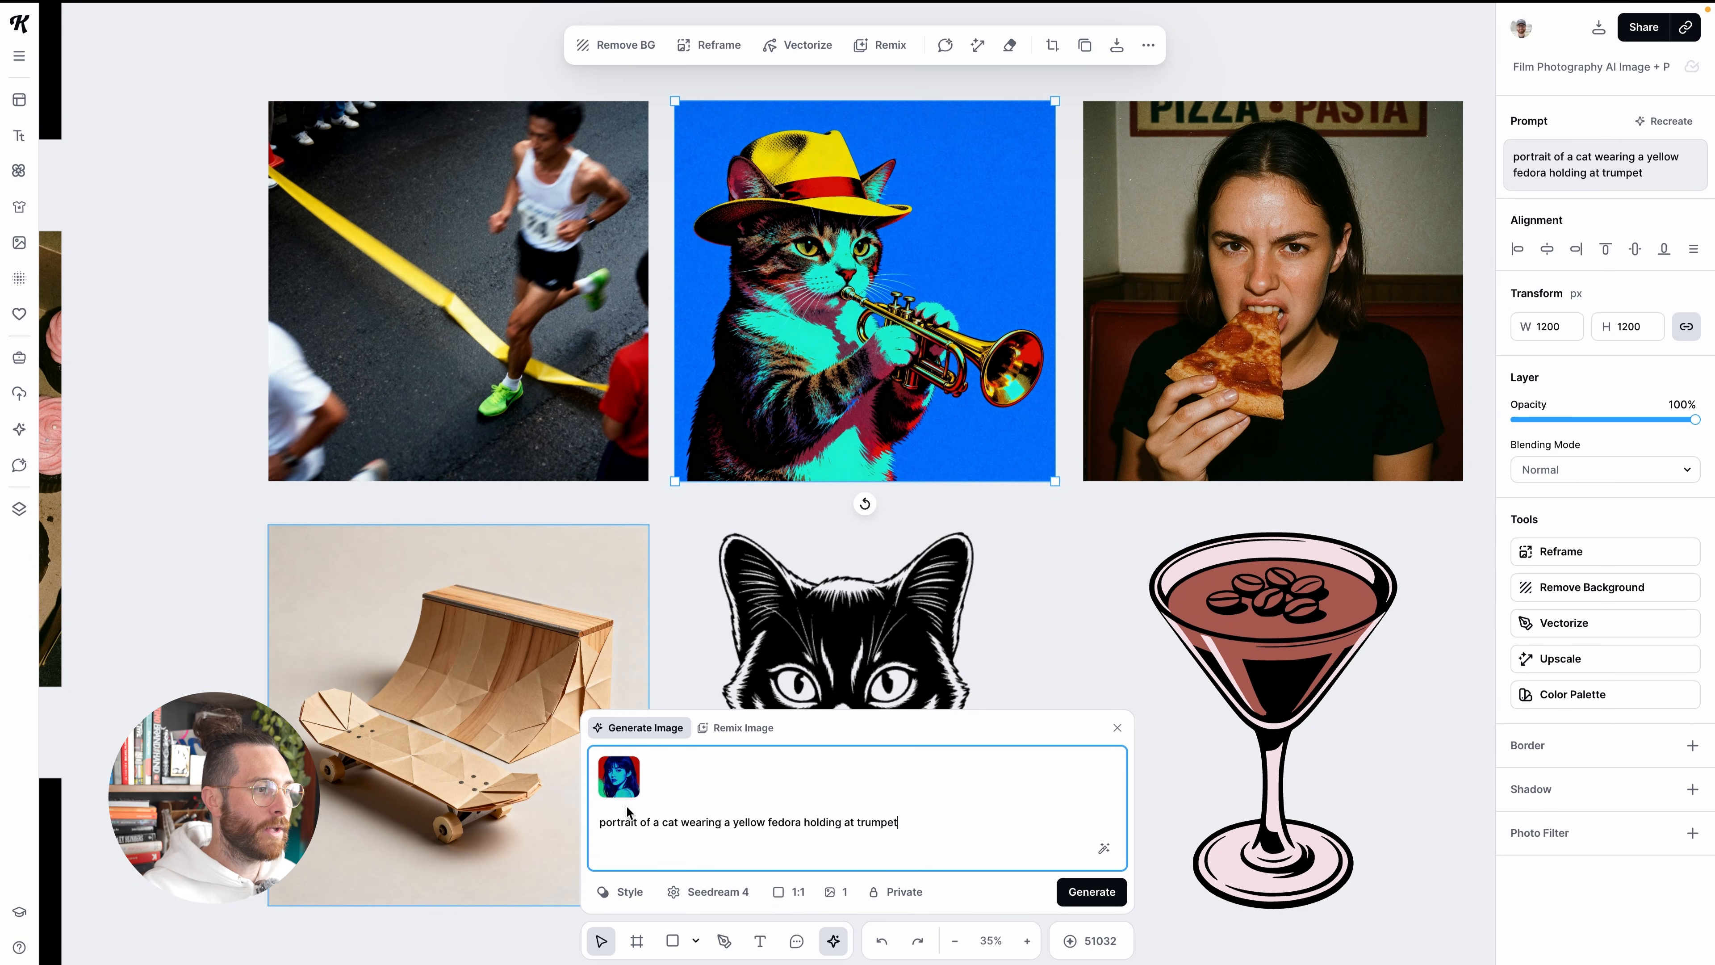
left_click(621, 893)
scroll(1062, 710, "down", 5)
left_click(1062, 710)
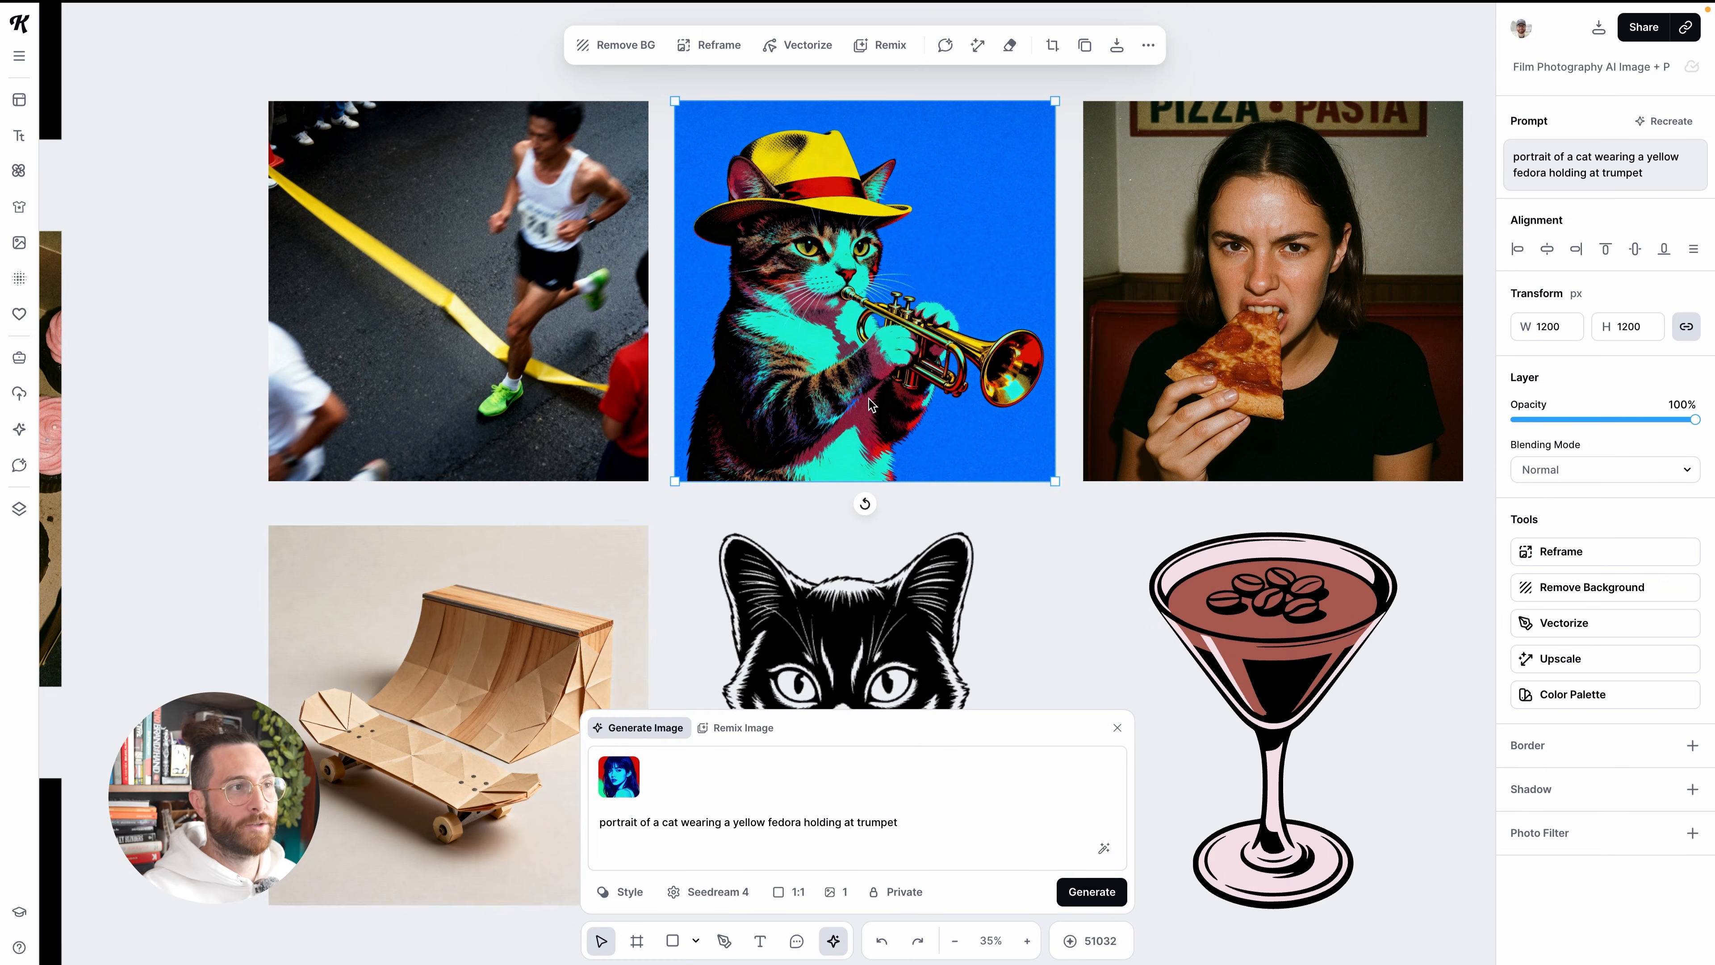
scroll(868, 406, "up", 1)
scroll(857, 378, "up", 2)
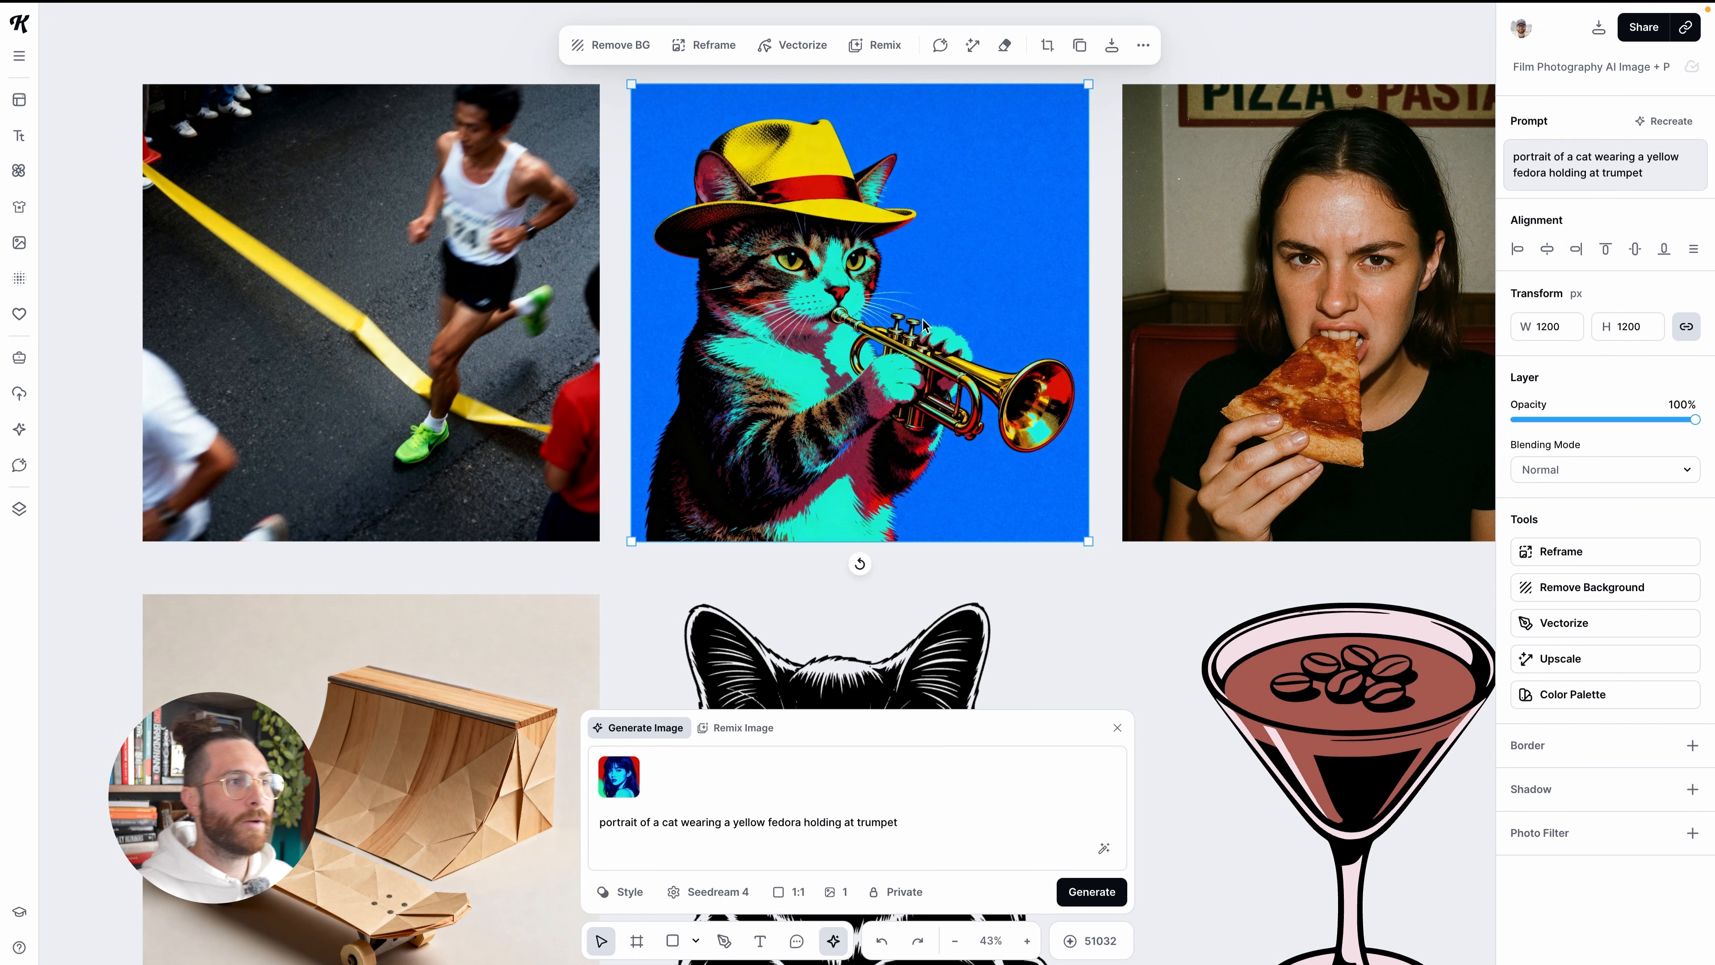
Load the prompt, style and model of the image of the woman eating pizza for recreation
scroll(925, 324, "down", 2)
scroll(966, 305, "right", 2)
left_click(1169, 289)
scroll(1169, 289, "right", 2)
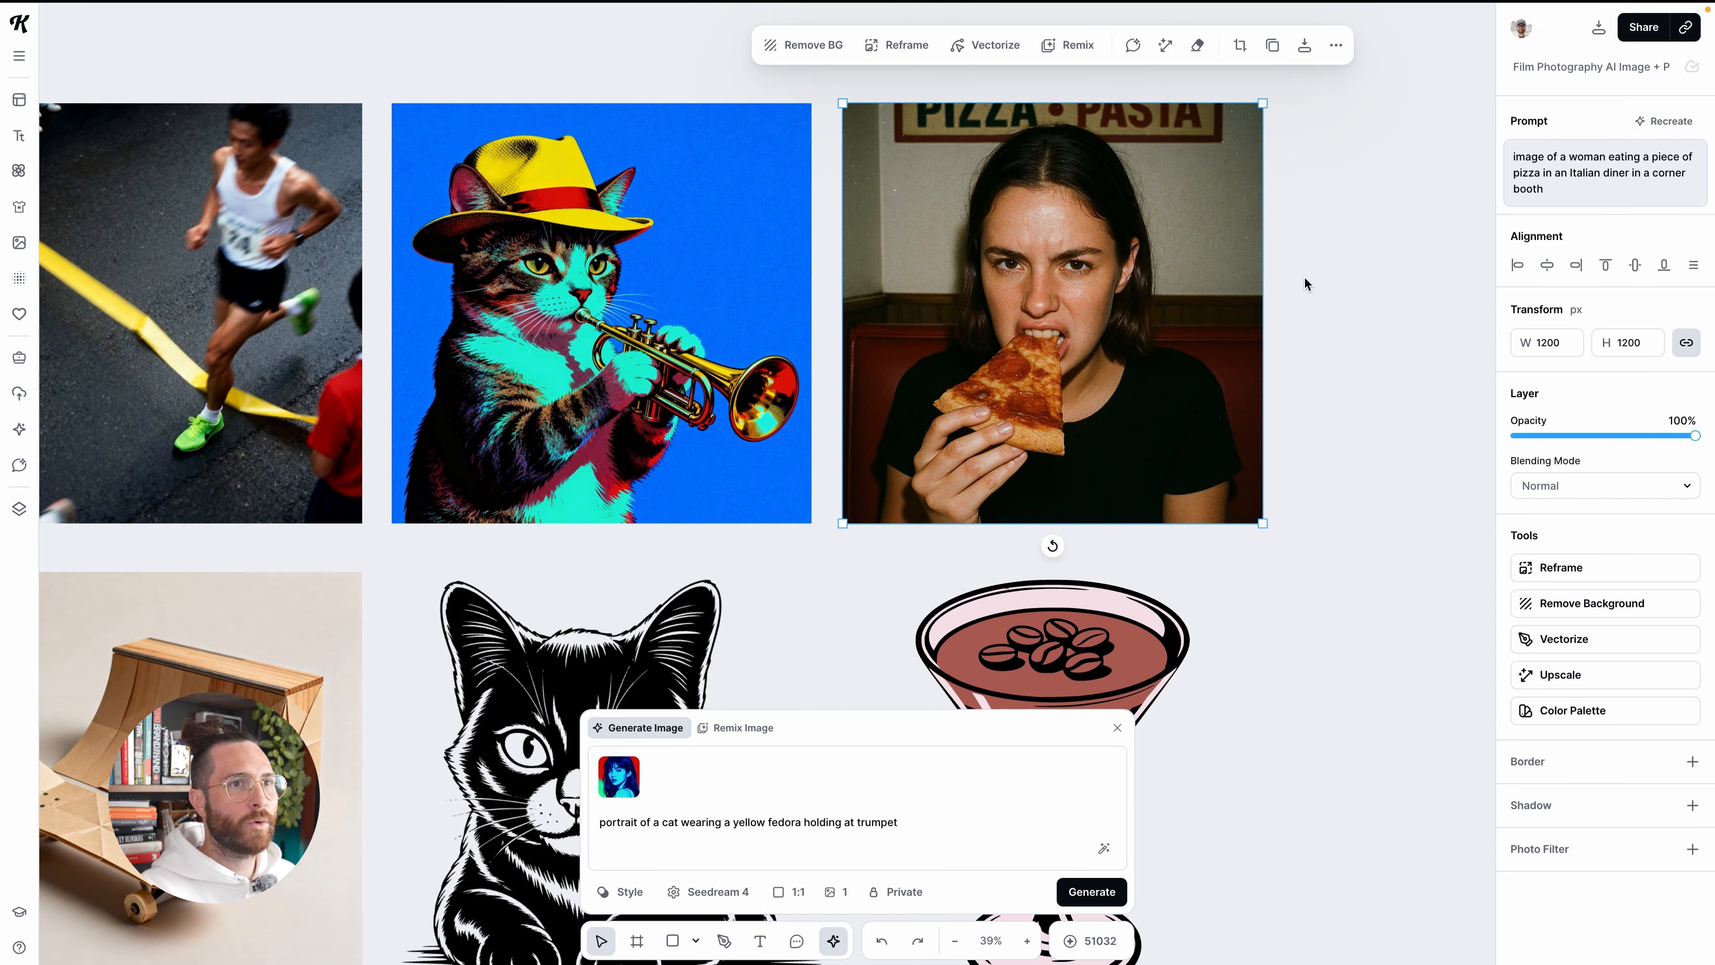
left_click(1665, 123)
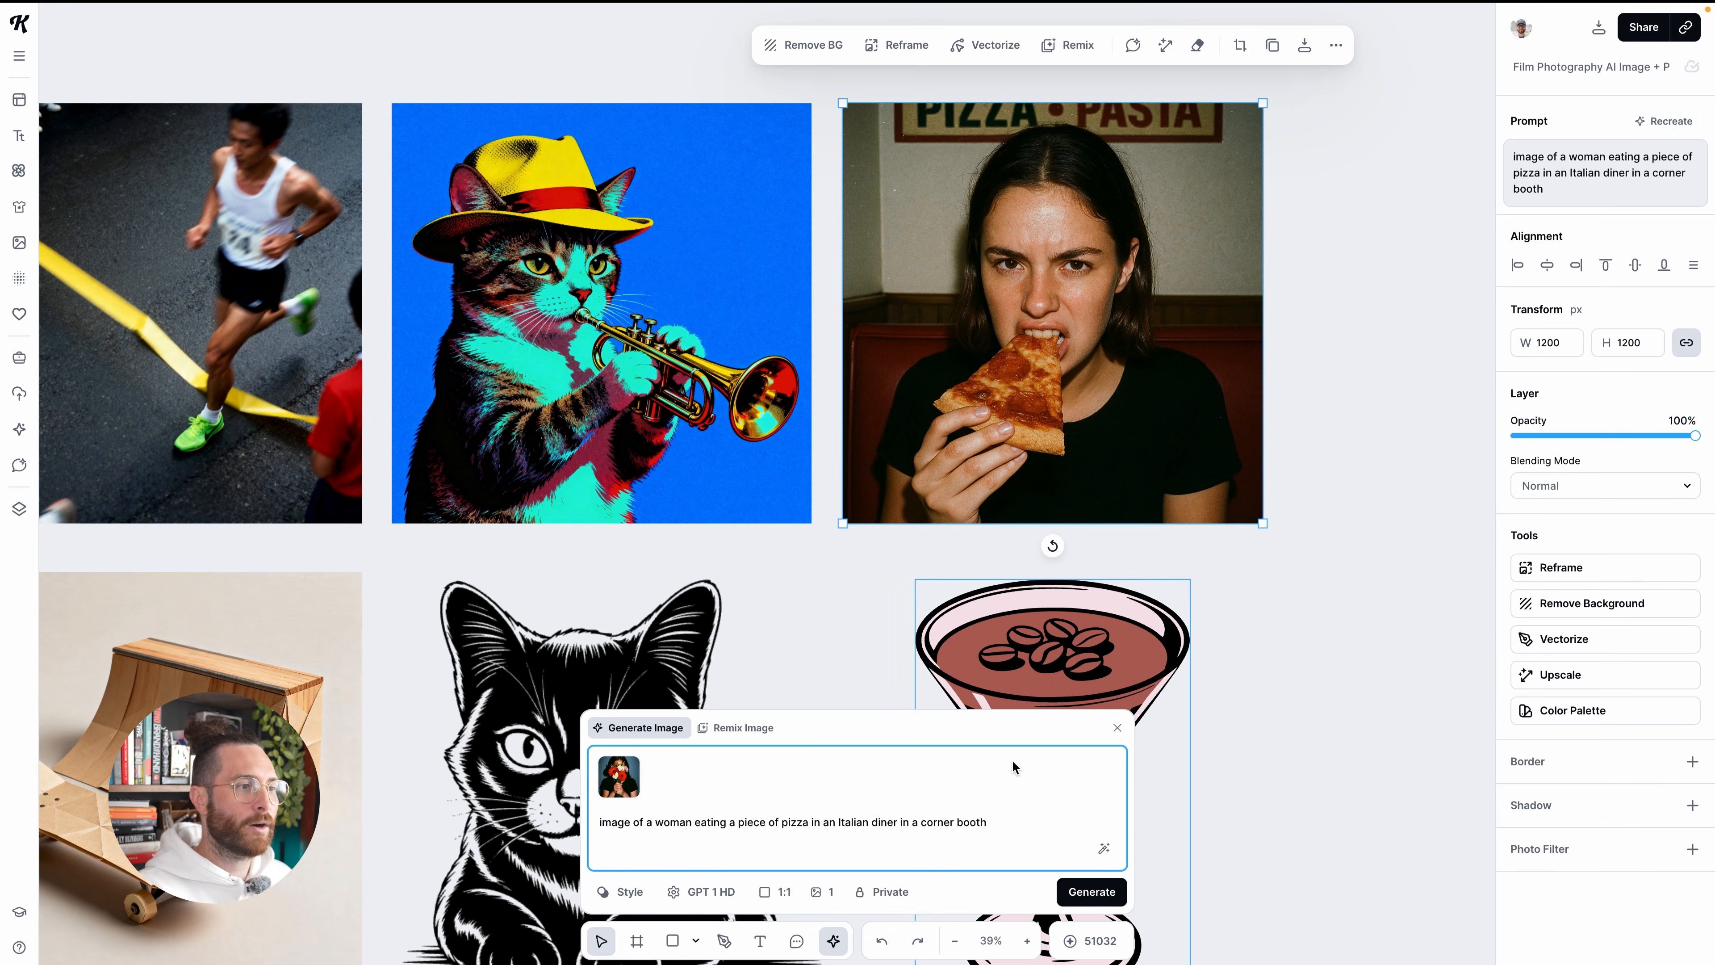
Look up the Hard Flash style among the featured styles and close the style browser
left_click(622, 892)
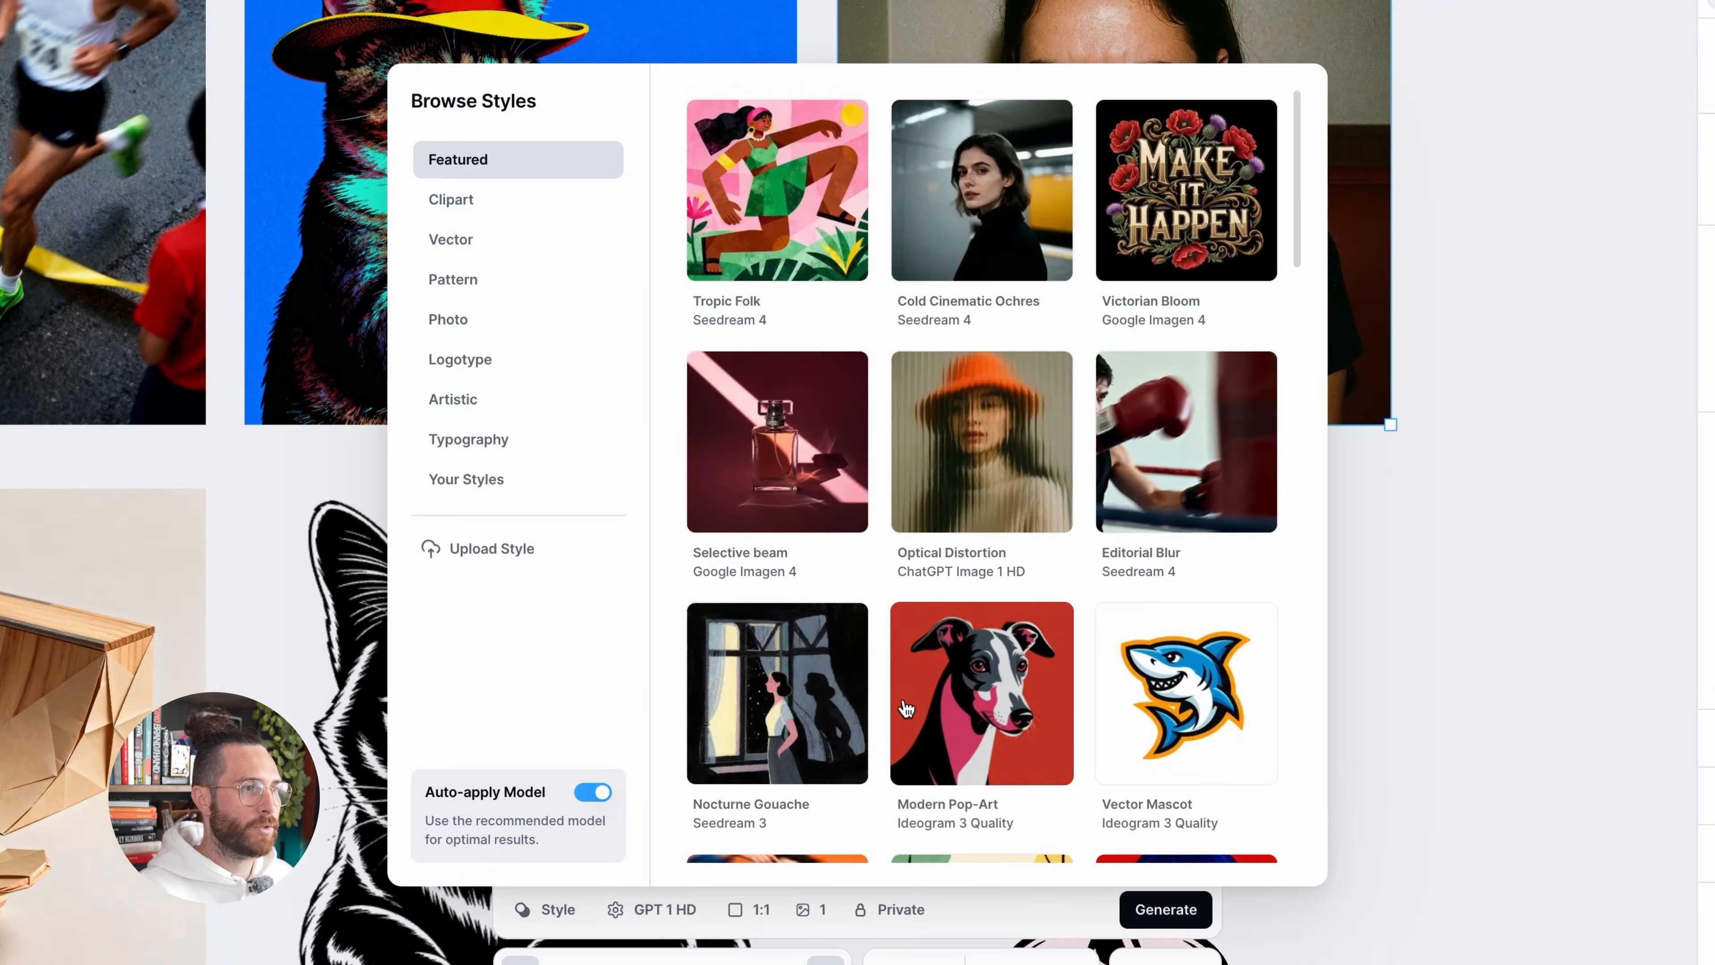
scroll(906, 708, "down", 12)
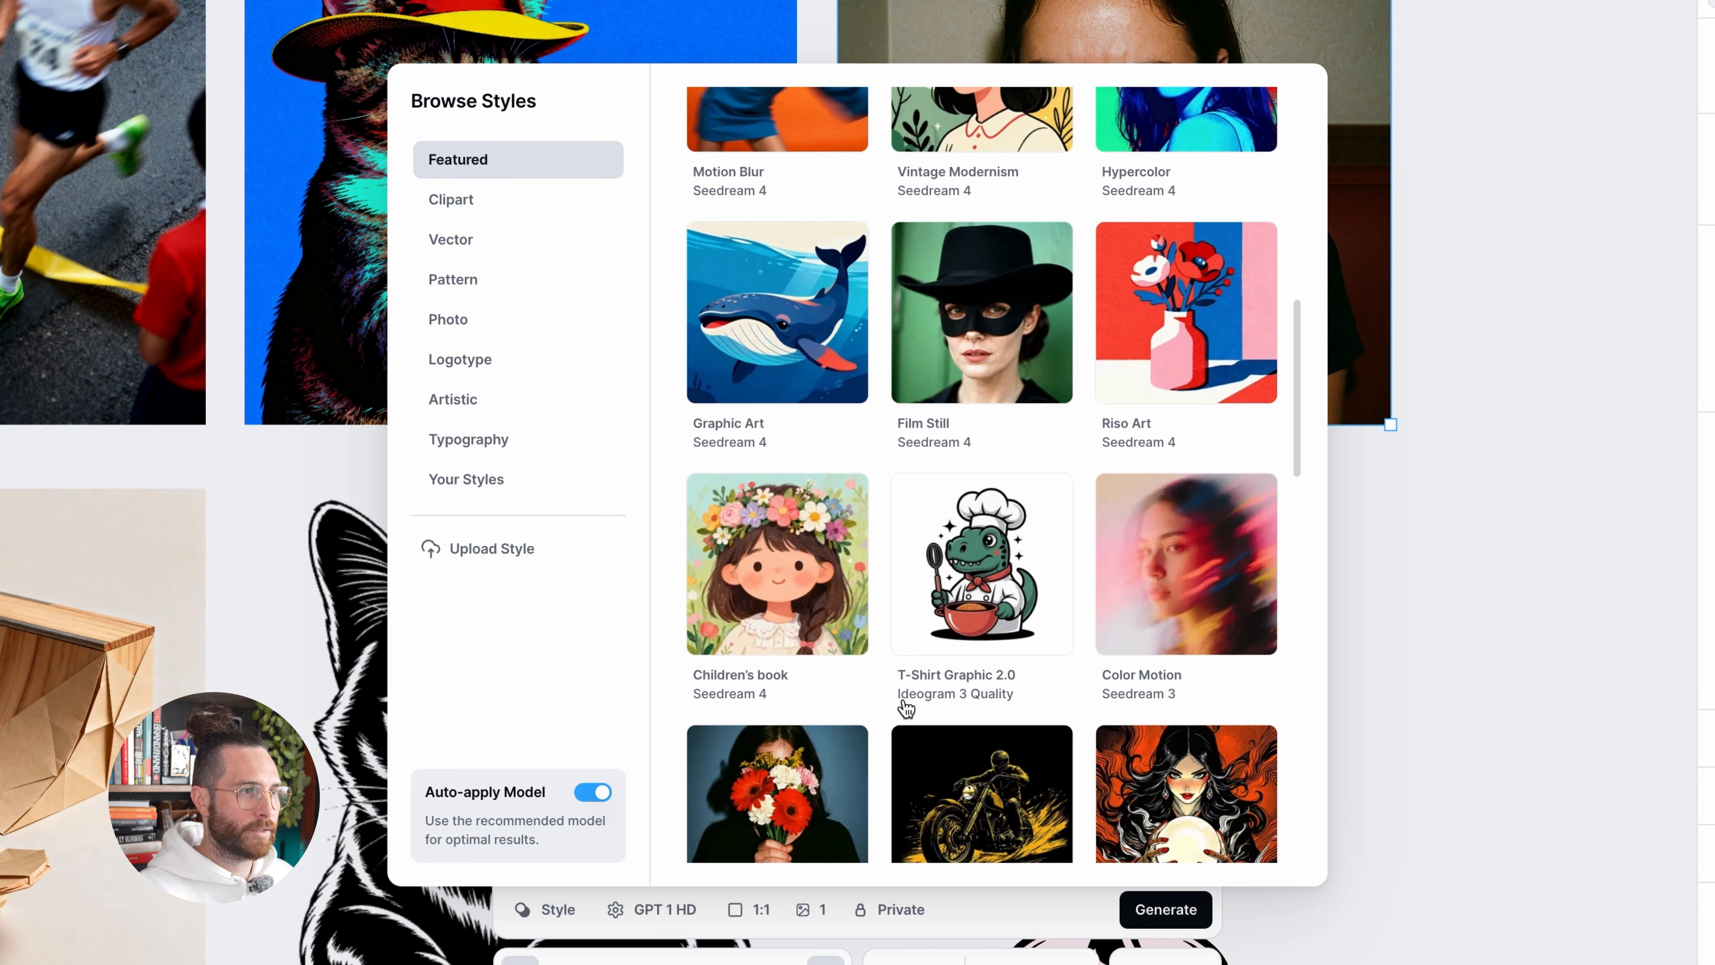
scroll(906, 708, "down", 3)
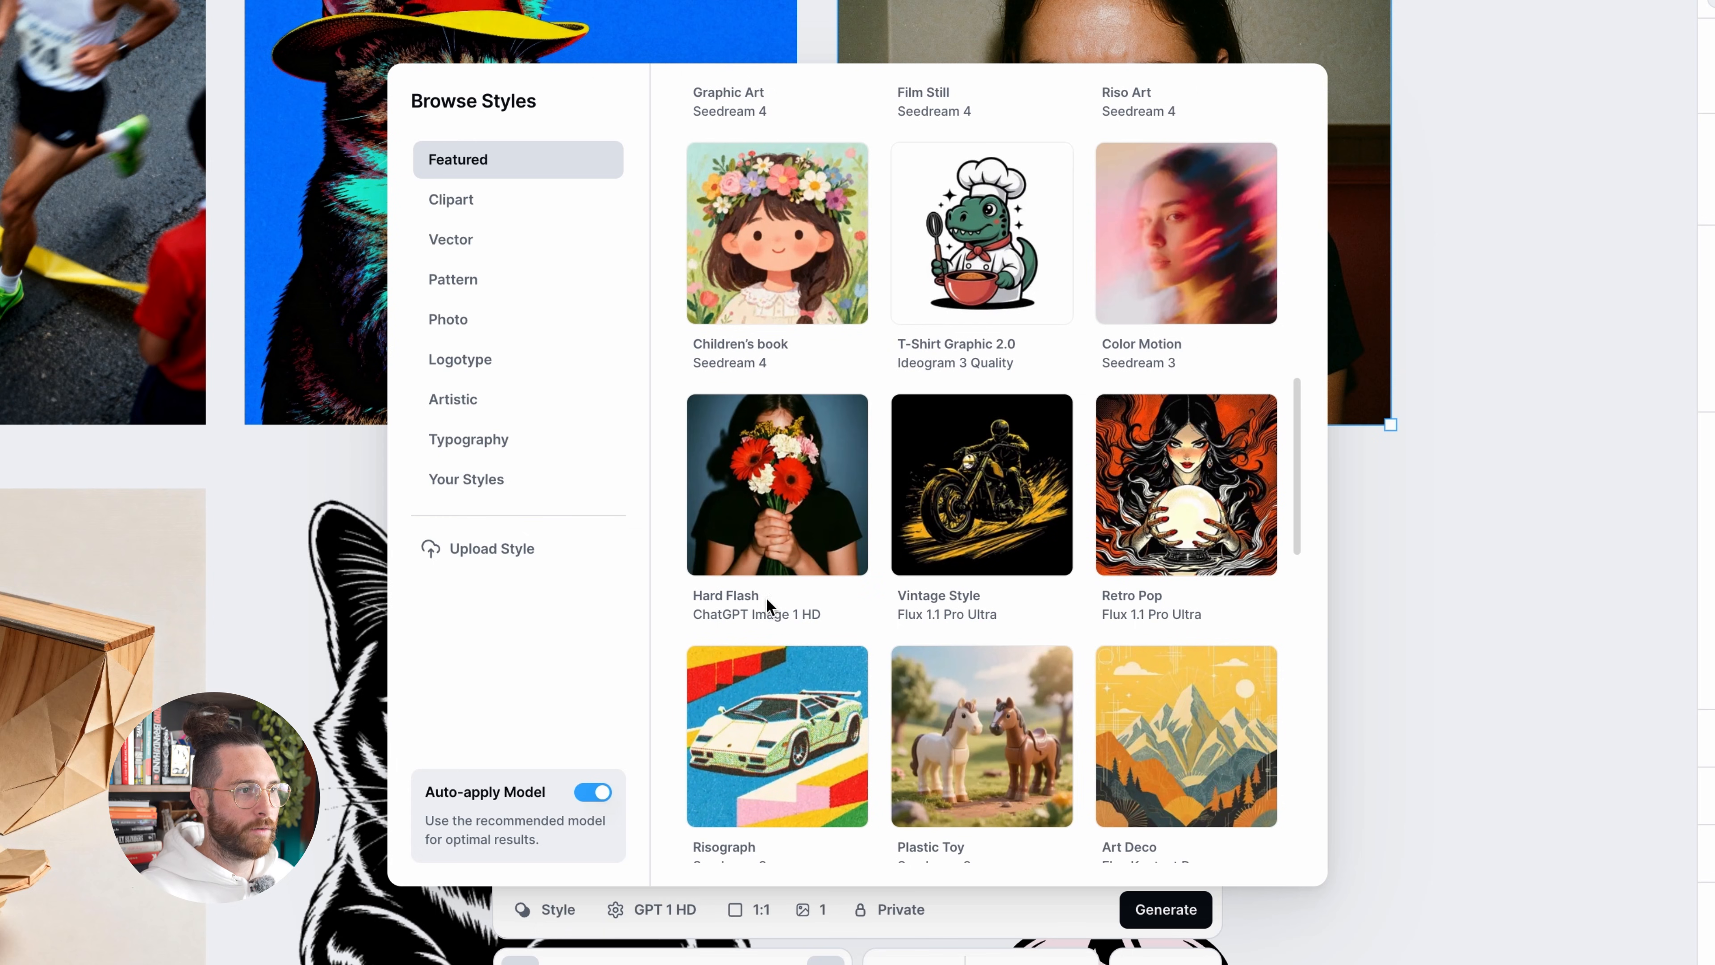
left_click(742, 597)
left_click(1394, 696)
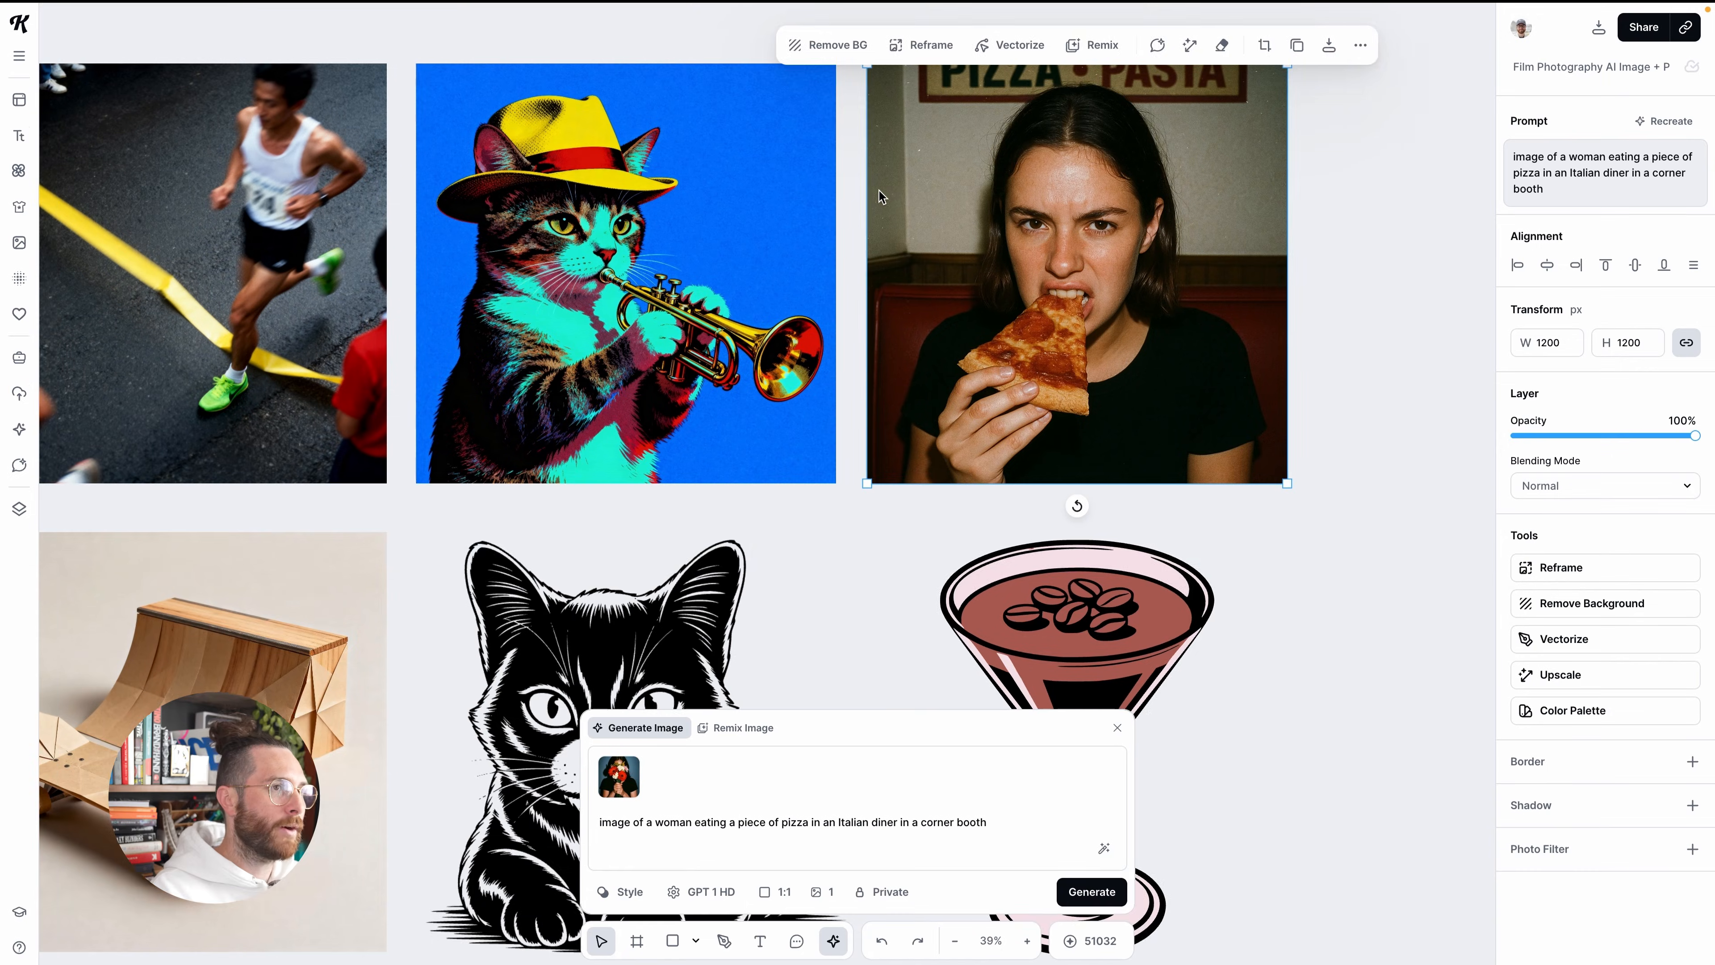
Load the prompt, style and model of the espresso martini illustration for recreation
scroll(879, 190, "down", 5)
scroll(879, 202, "down", 3)
scroll(879, 202, "right", 5)
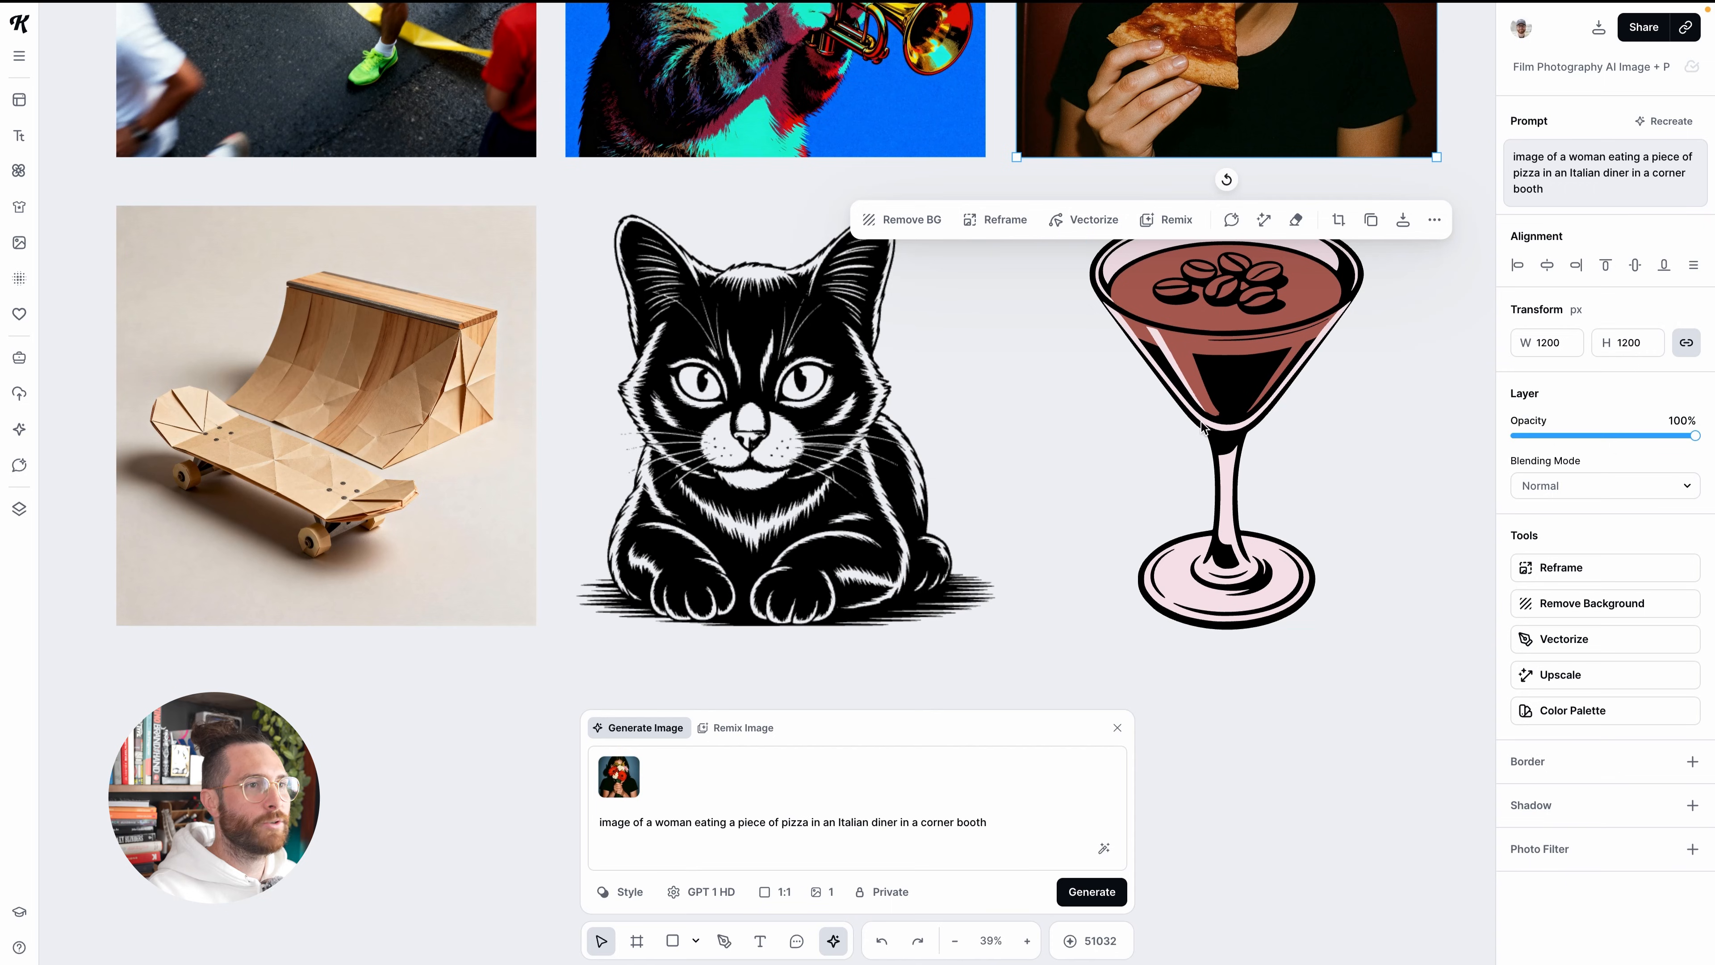
left_click(1274, 362)
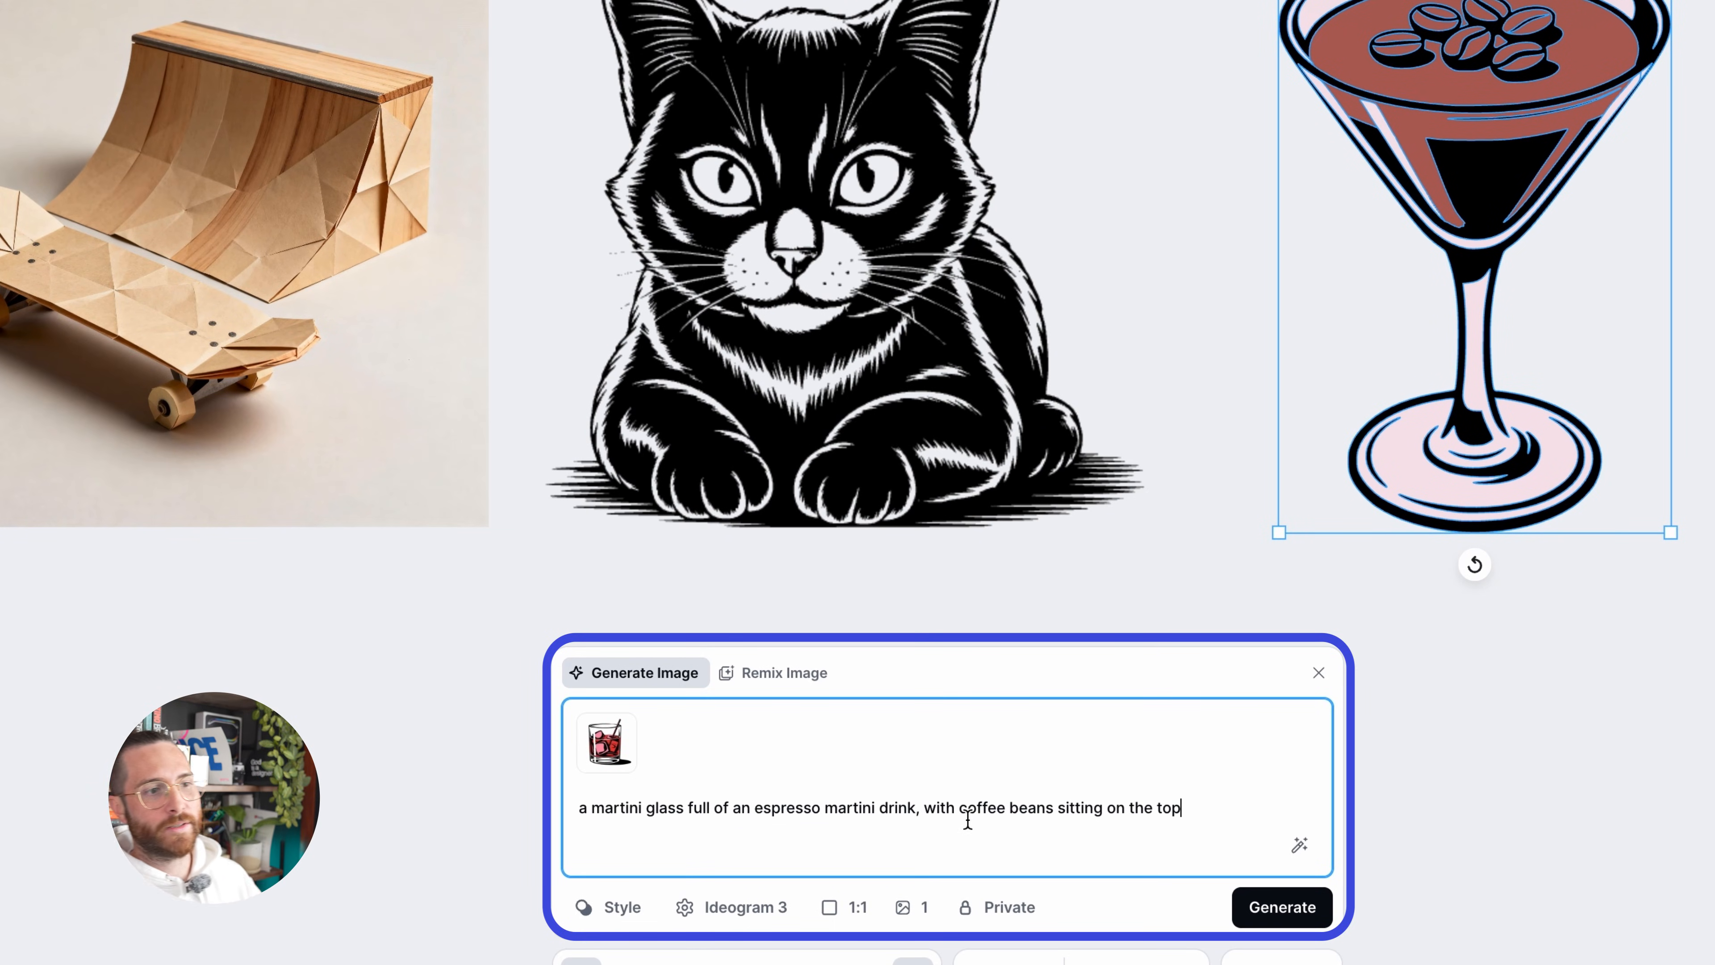
Browse the Vector styles, including Retro Pop Vector, the style behind the martini illustration, and close the style browser
left_click(645, 927)
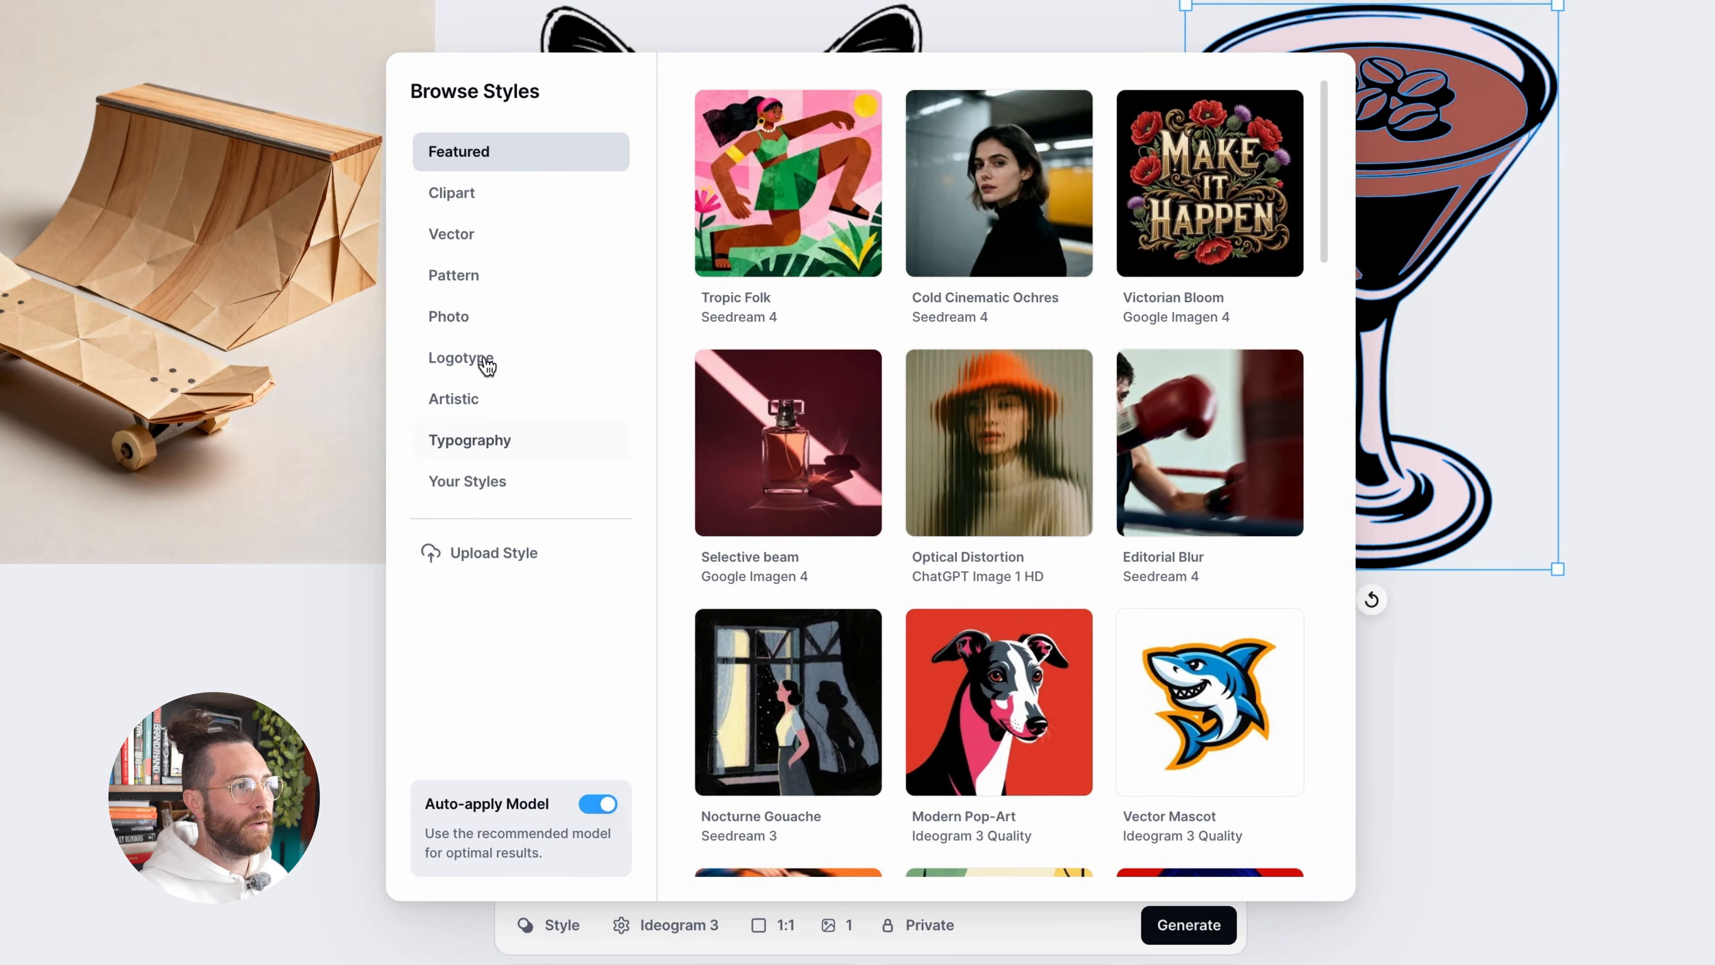
left_click(477, 236)
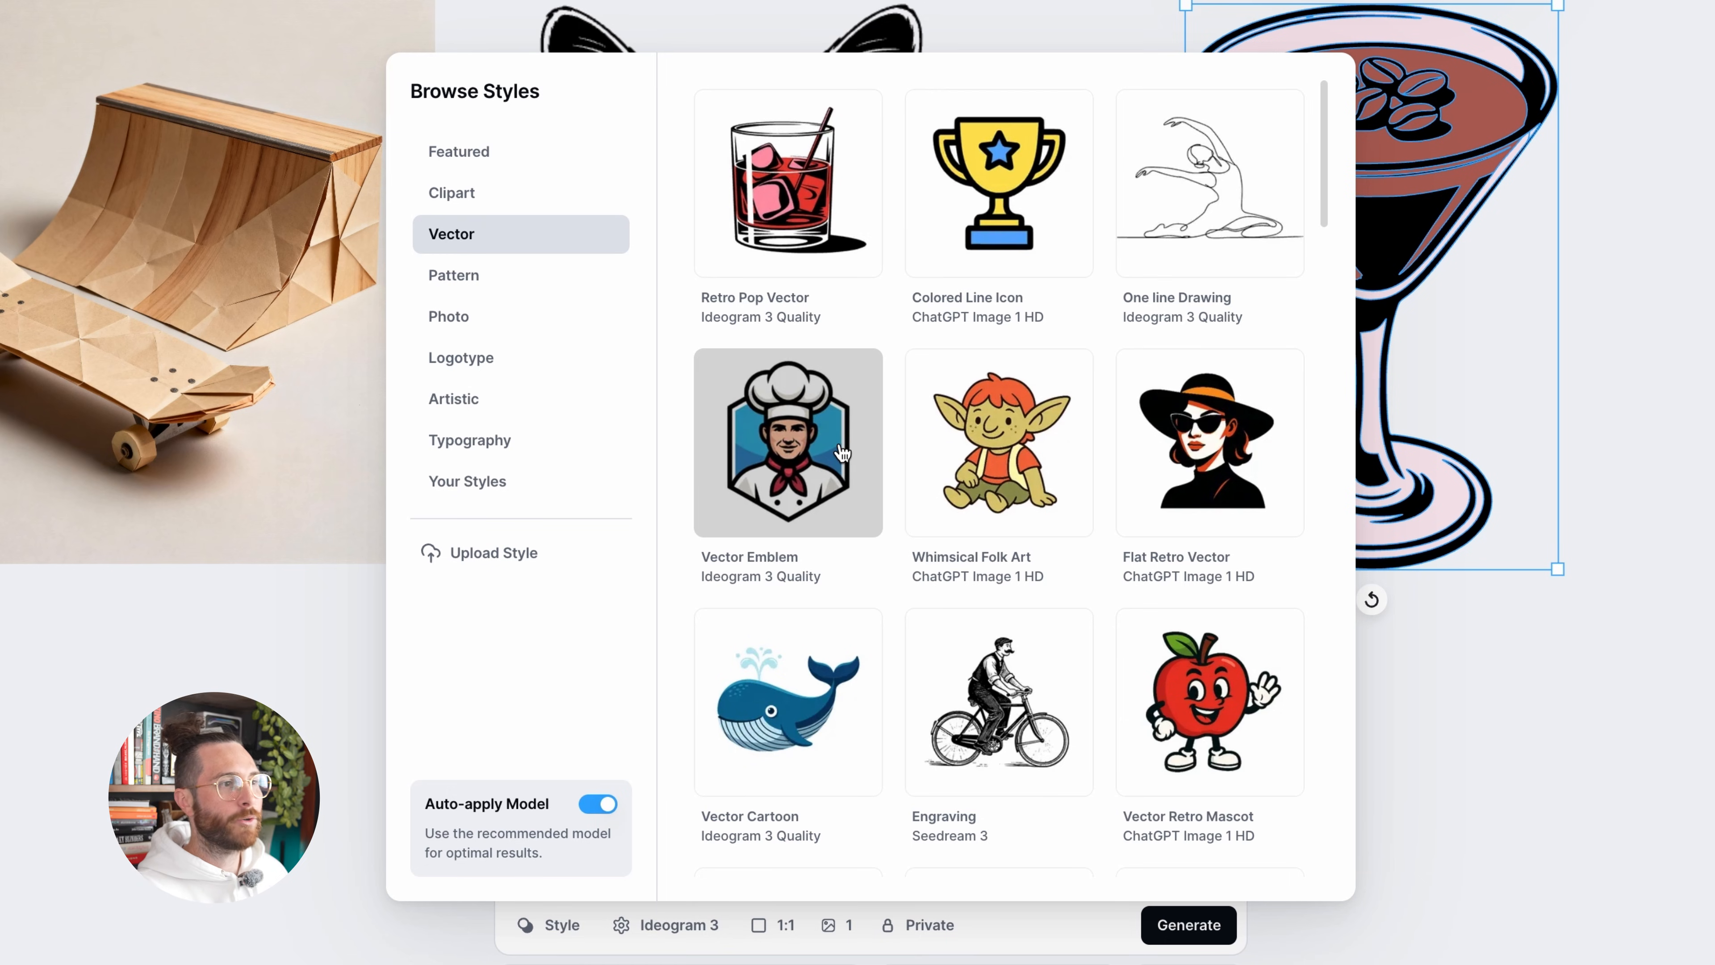
scroll(844, 449, "down", 1)
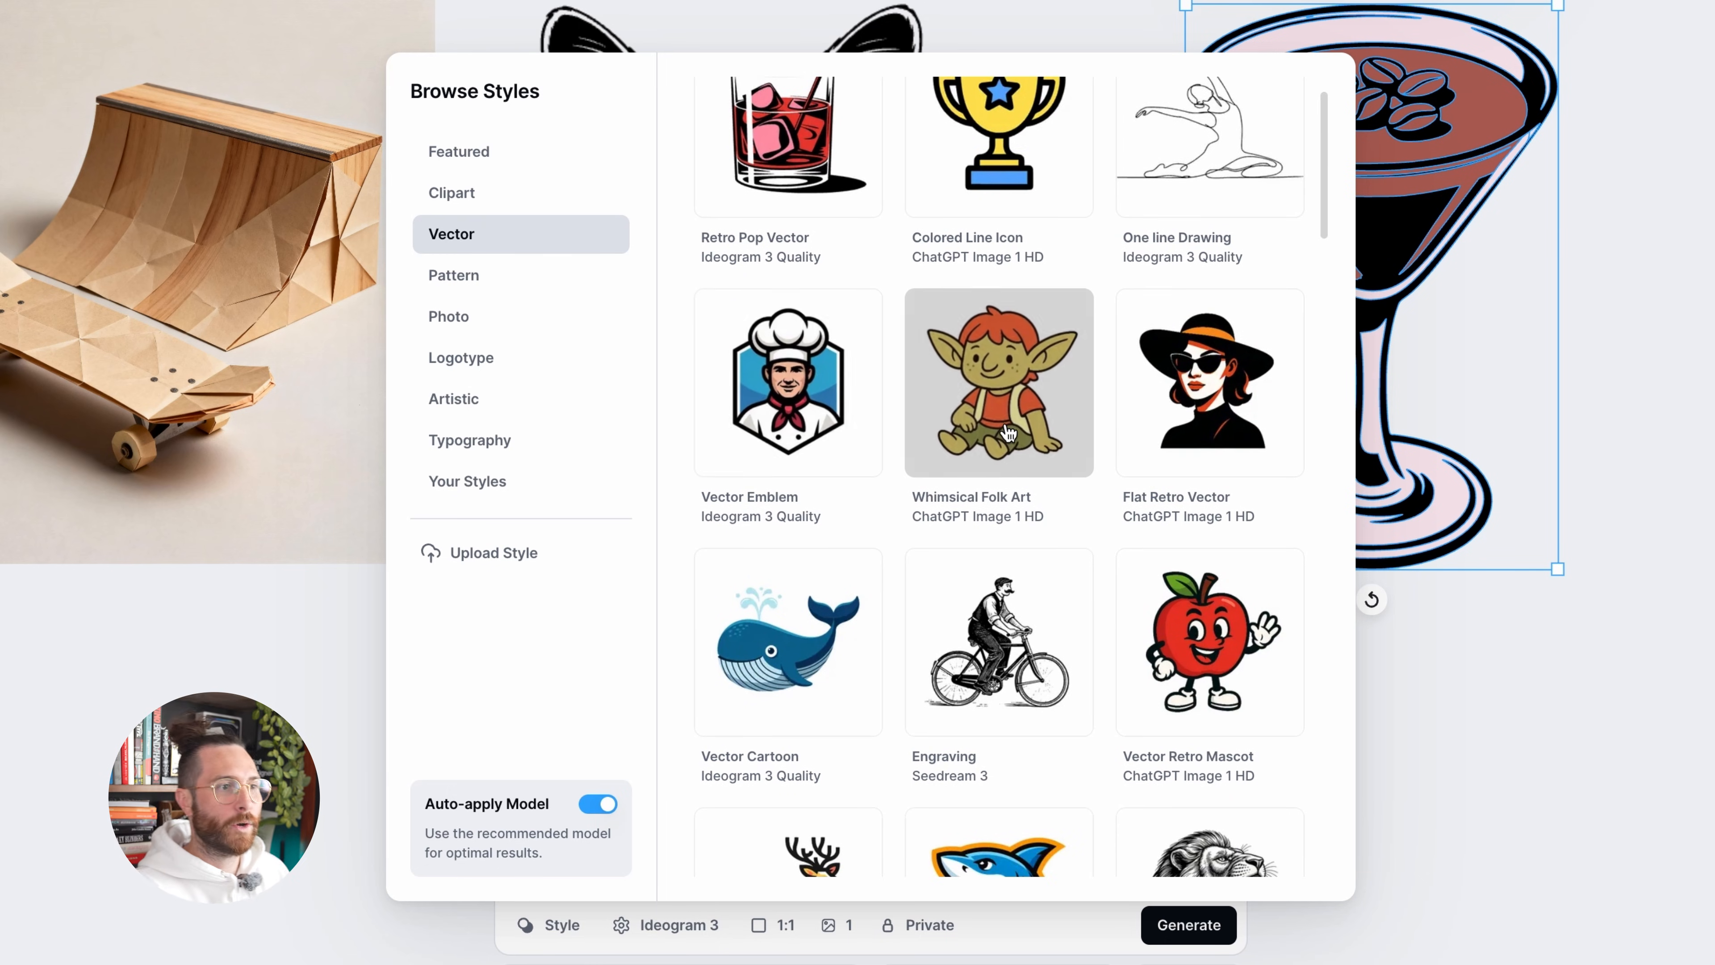
scroll(1008, 433, "down", 1)
scroll(1219, 659, "down", 1)
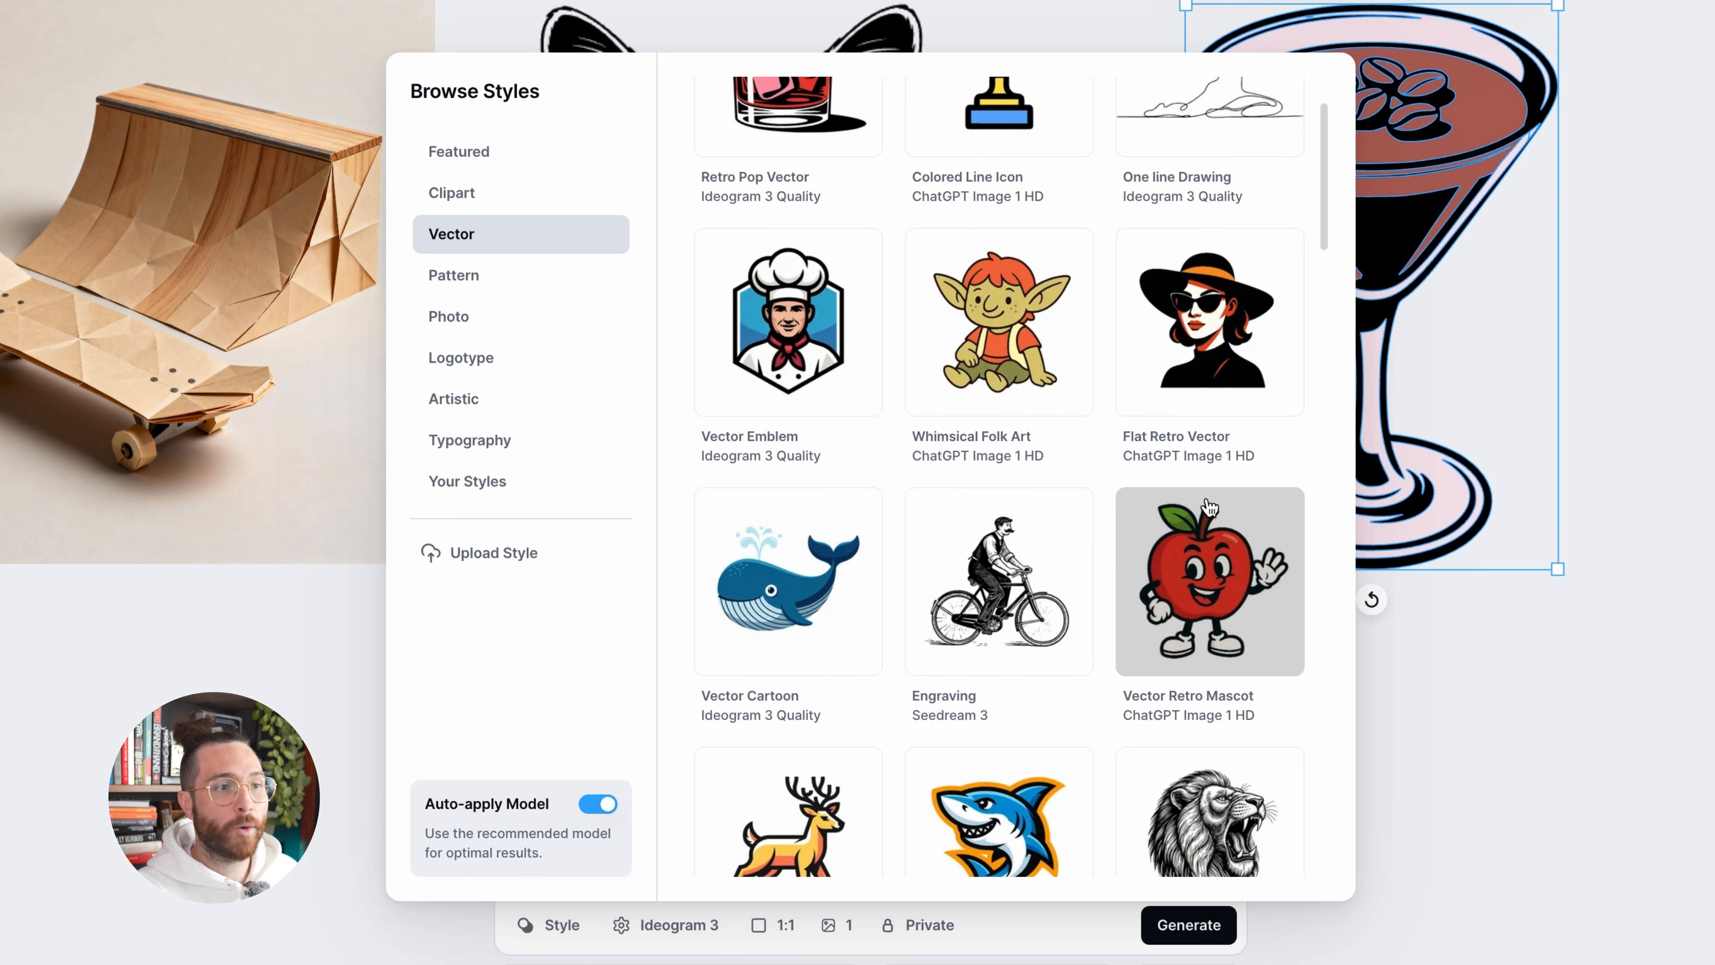
scroll(1243, 581, "down", 2)
scroll(1248, 569, "down", 4)
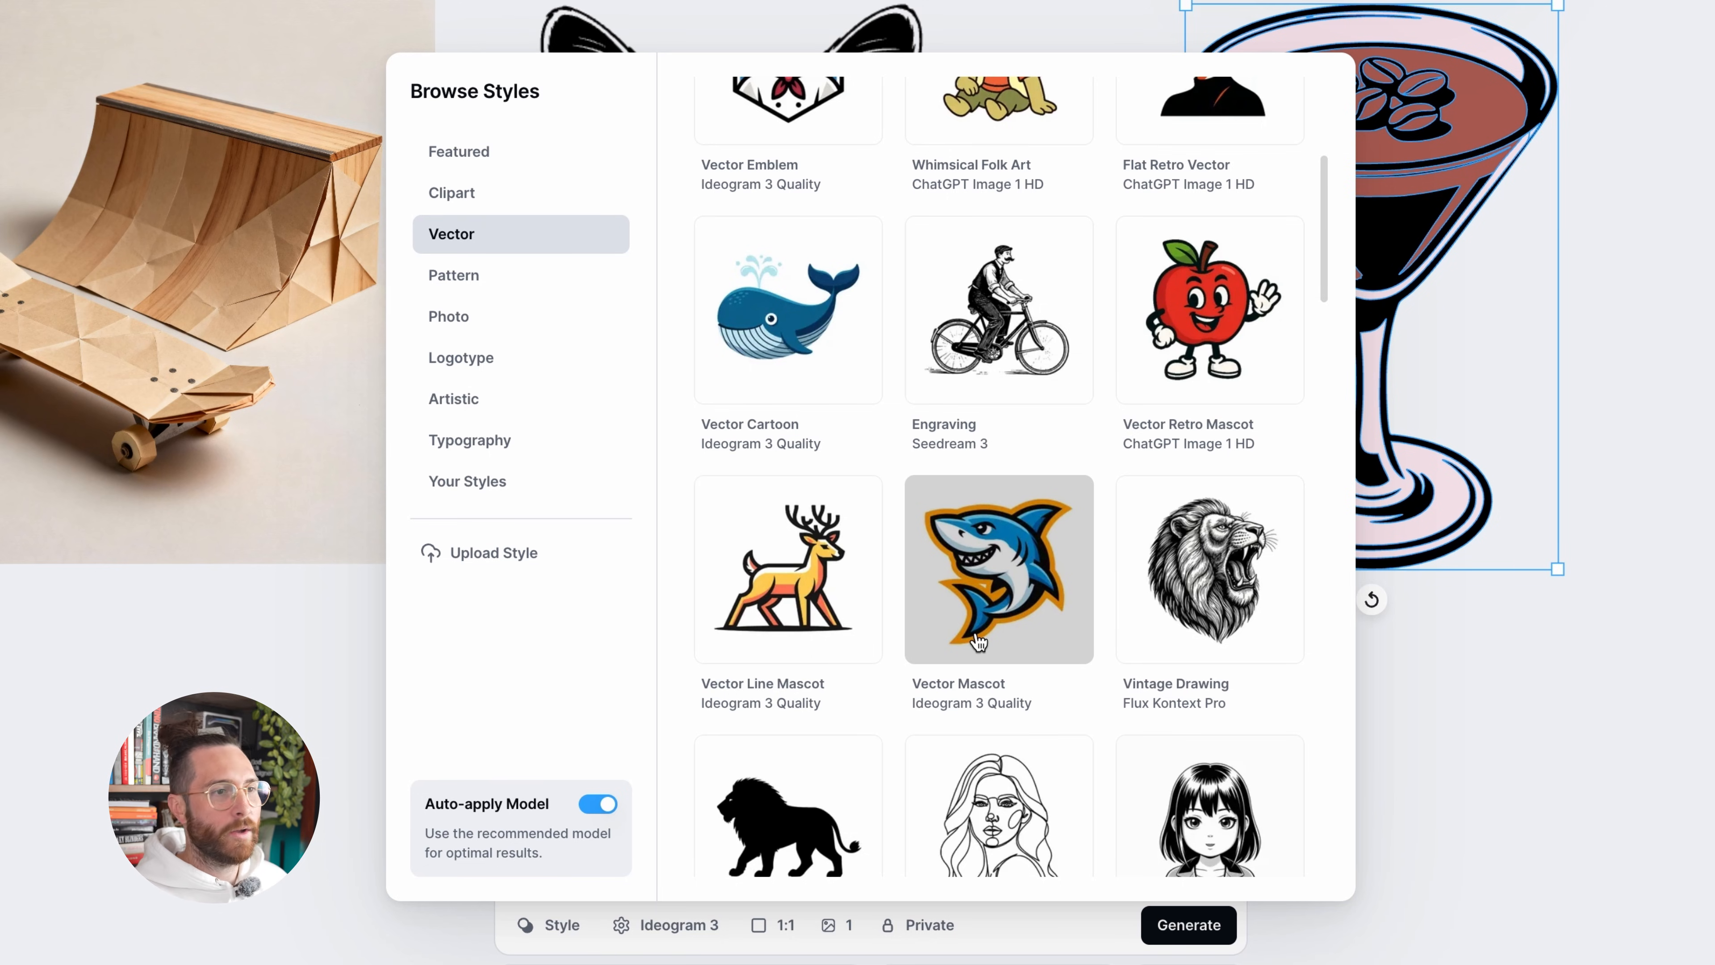
scroll(979, 642, "down", 2)
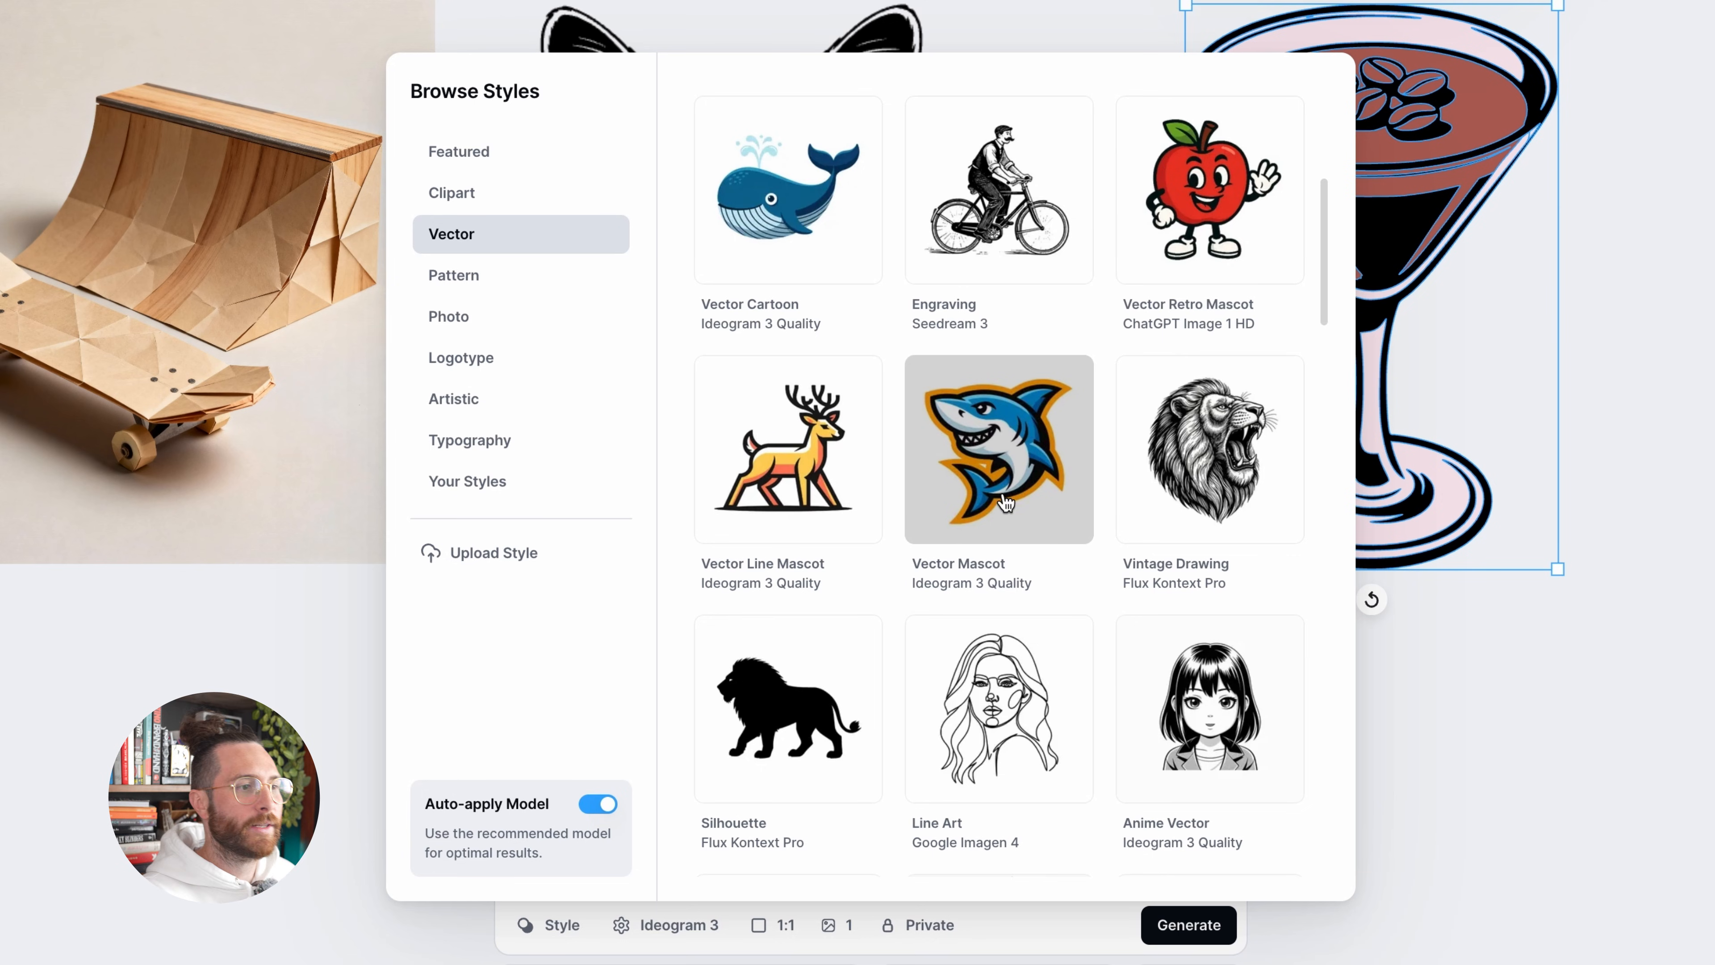
scroll(1006, 503, "down", 8)
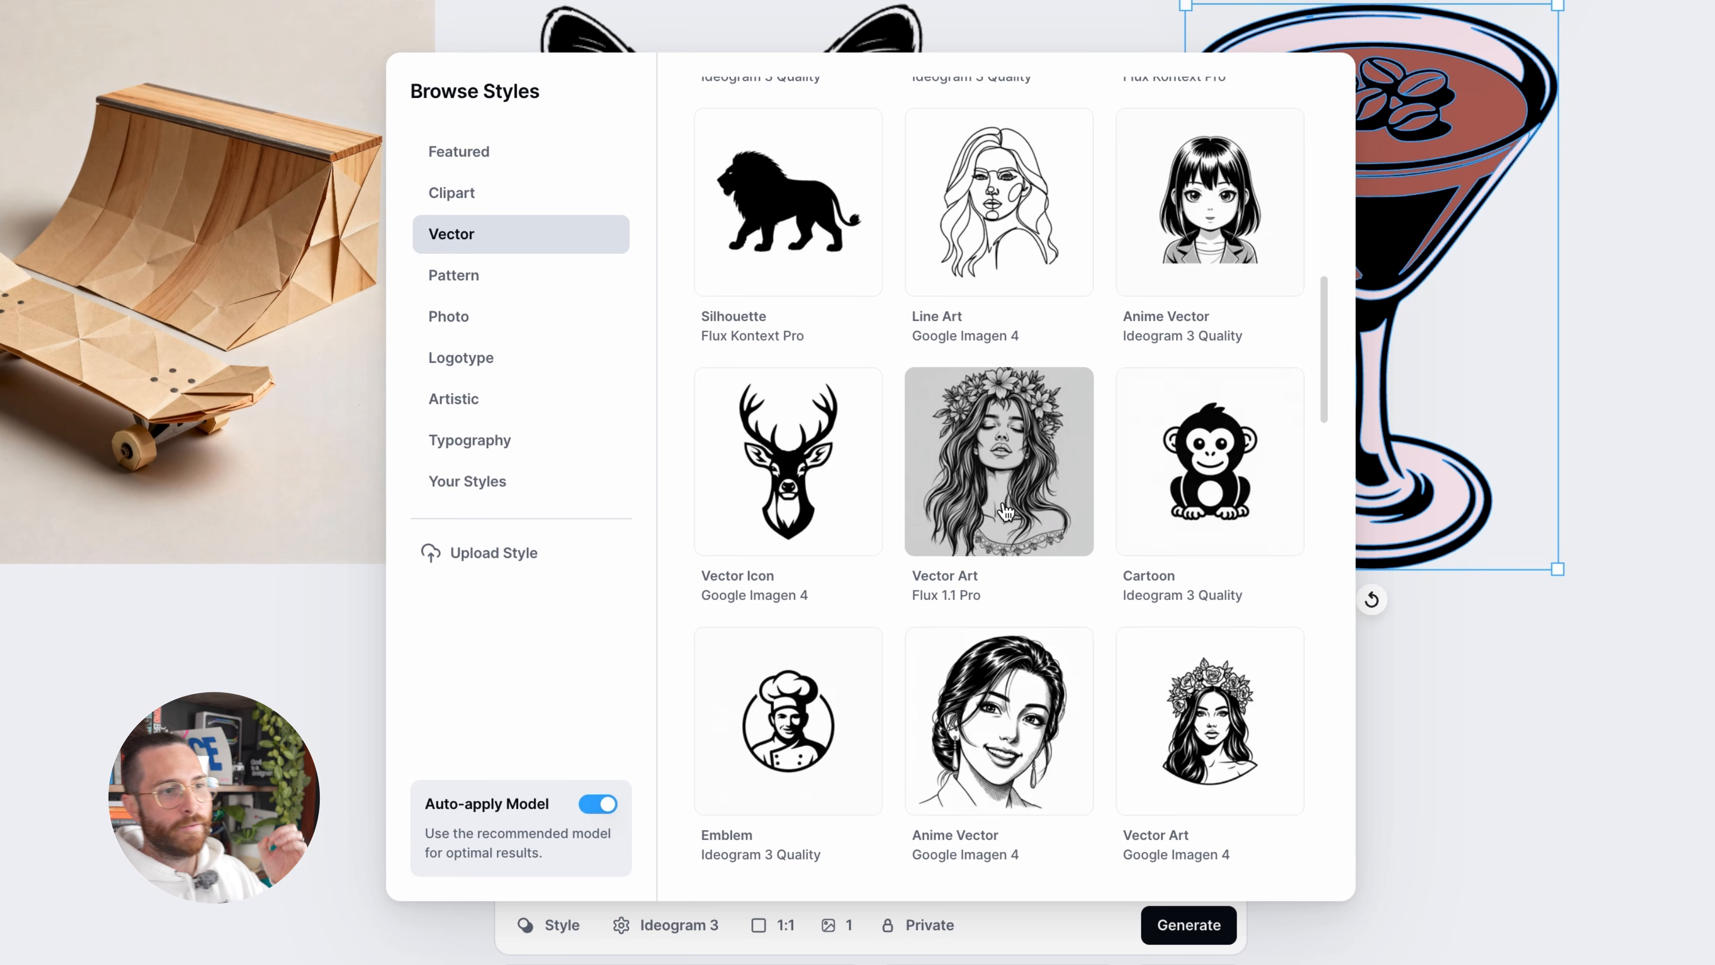
scroll(1007, 511, "down", 4)
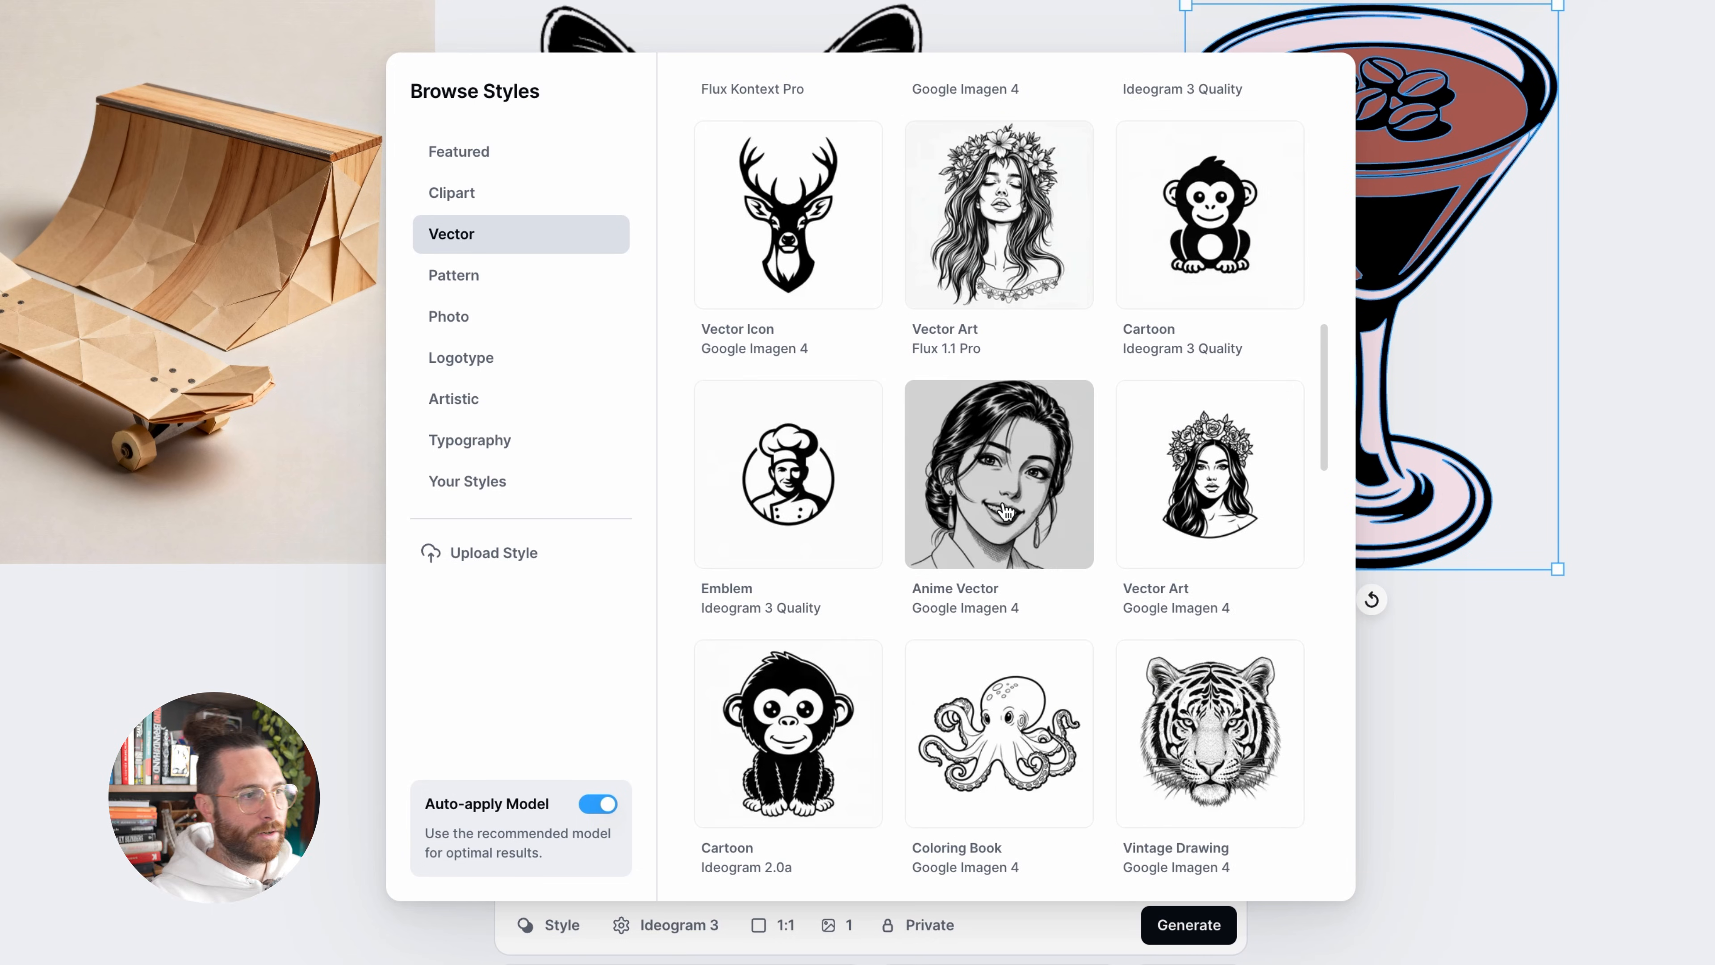
scroll(1006, 511, "down", 7)
scroll(1006, 511, "up", 7)
scroll(1006, 511, "up", 11)
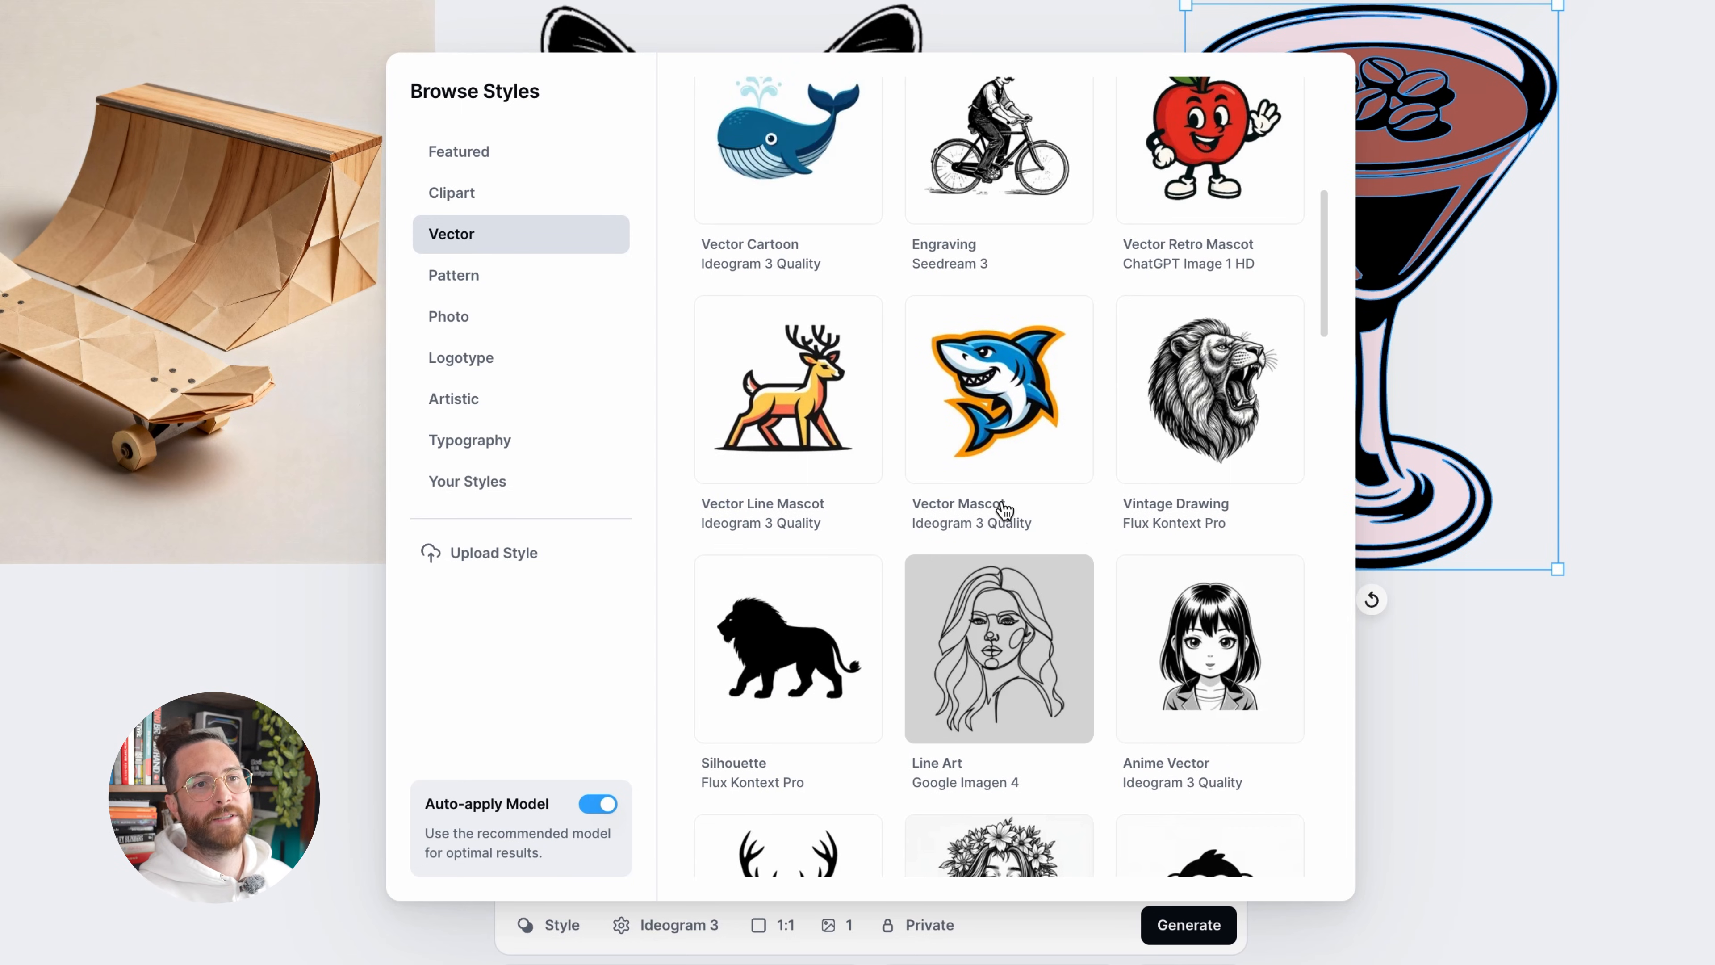
scroll(1004, 508, "up", 9)
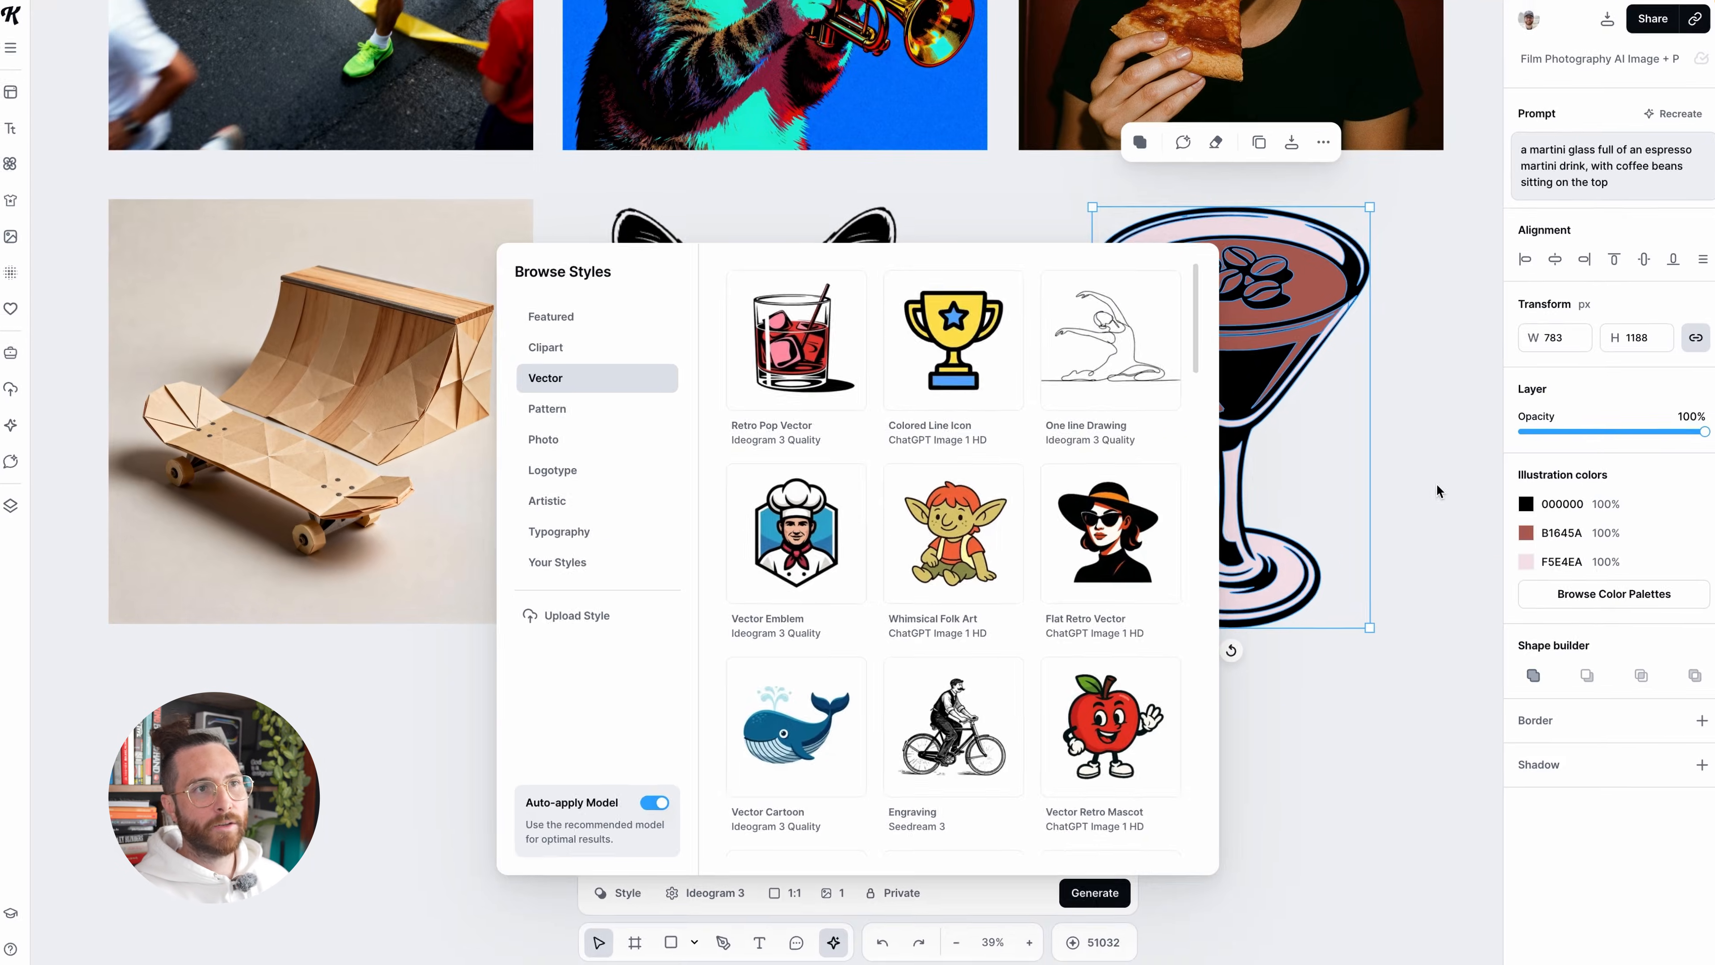
left_click(1443, 481)
Recolor the martini's brown drink to green 5AB17E and scale the illustration down slightly
left_click(1518, 535)
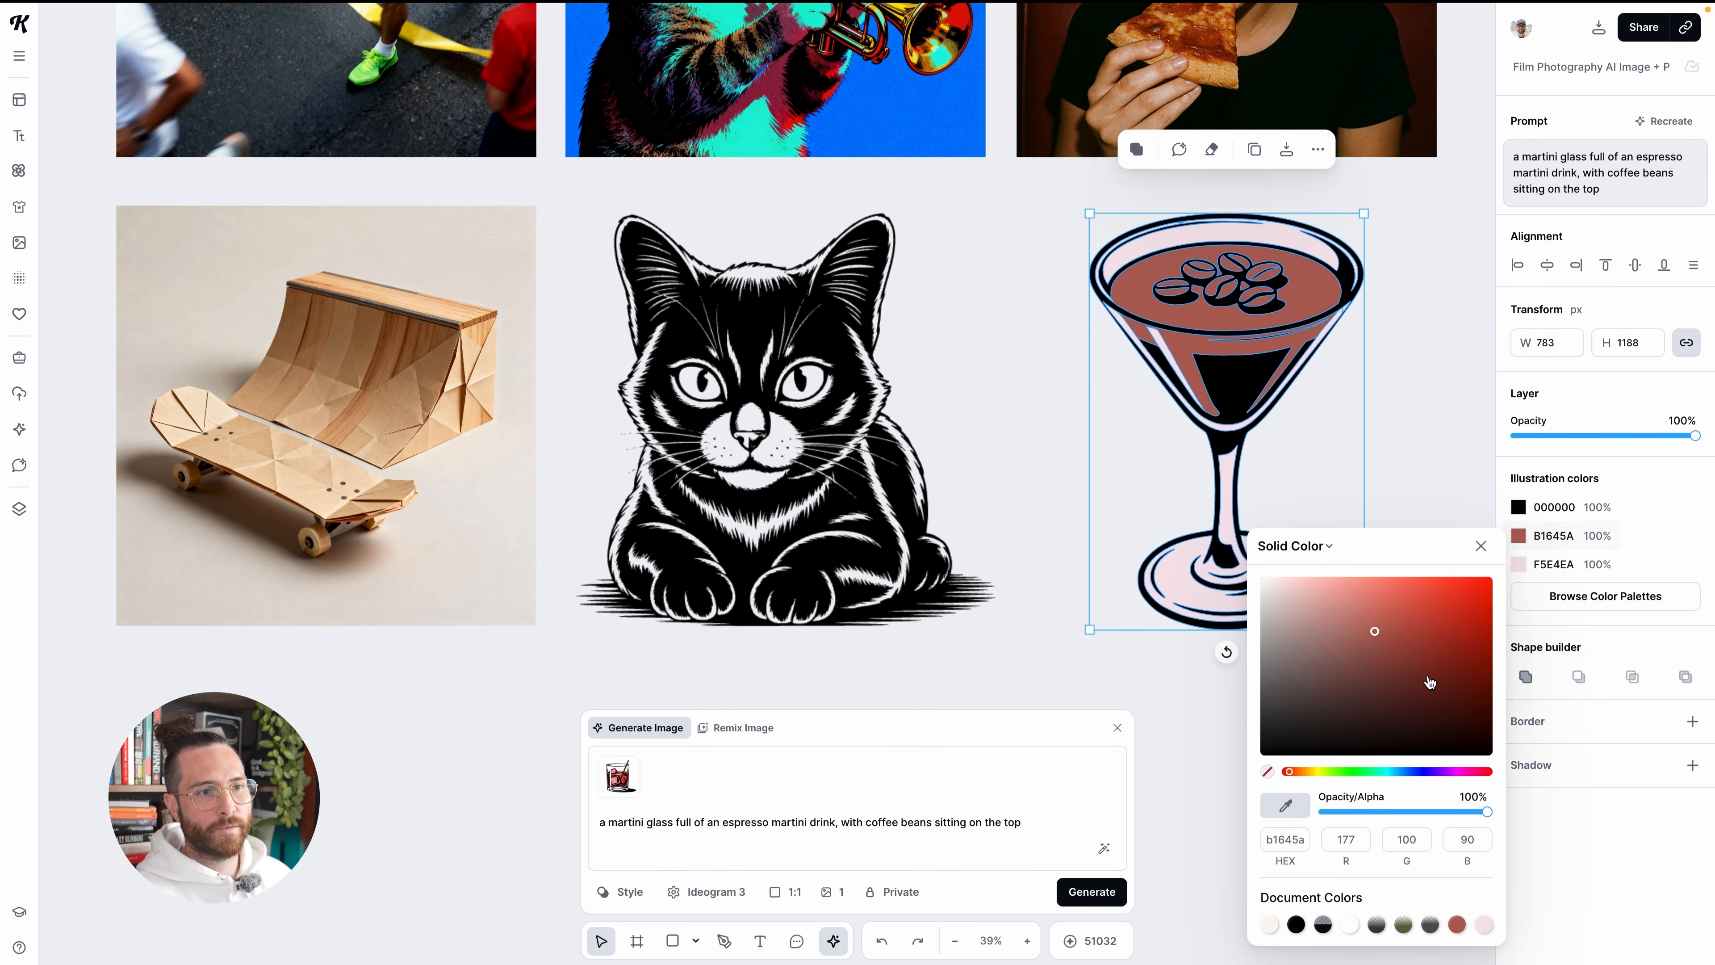
left_click(1343, 772)
left_click_drag(1344, 774, 1356, 776)
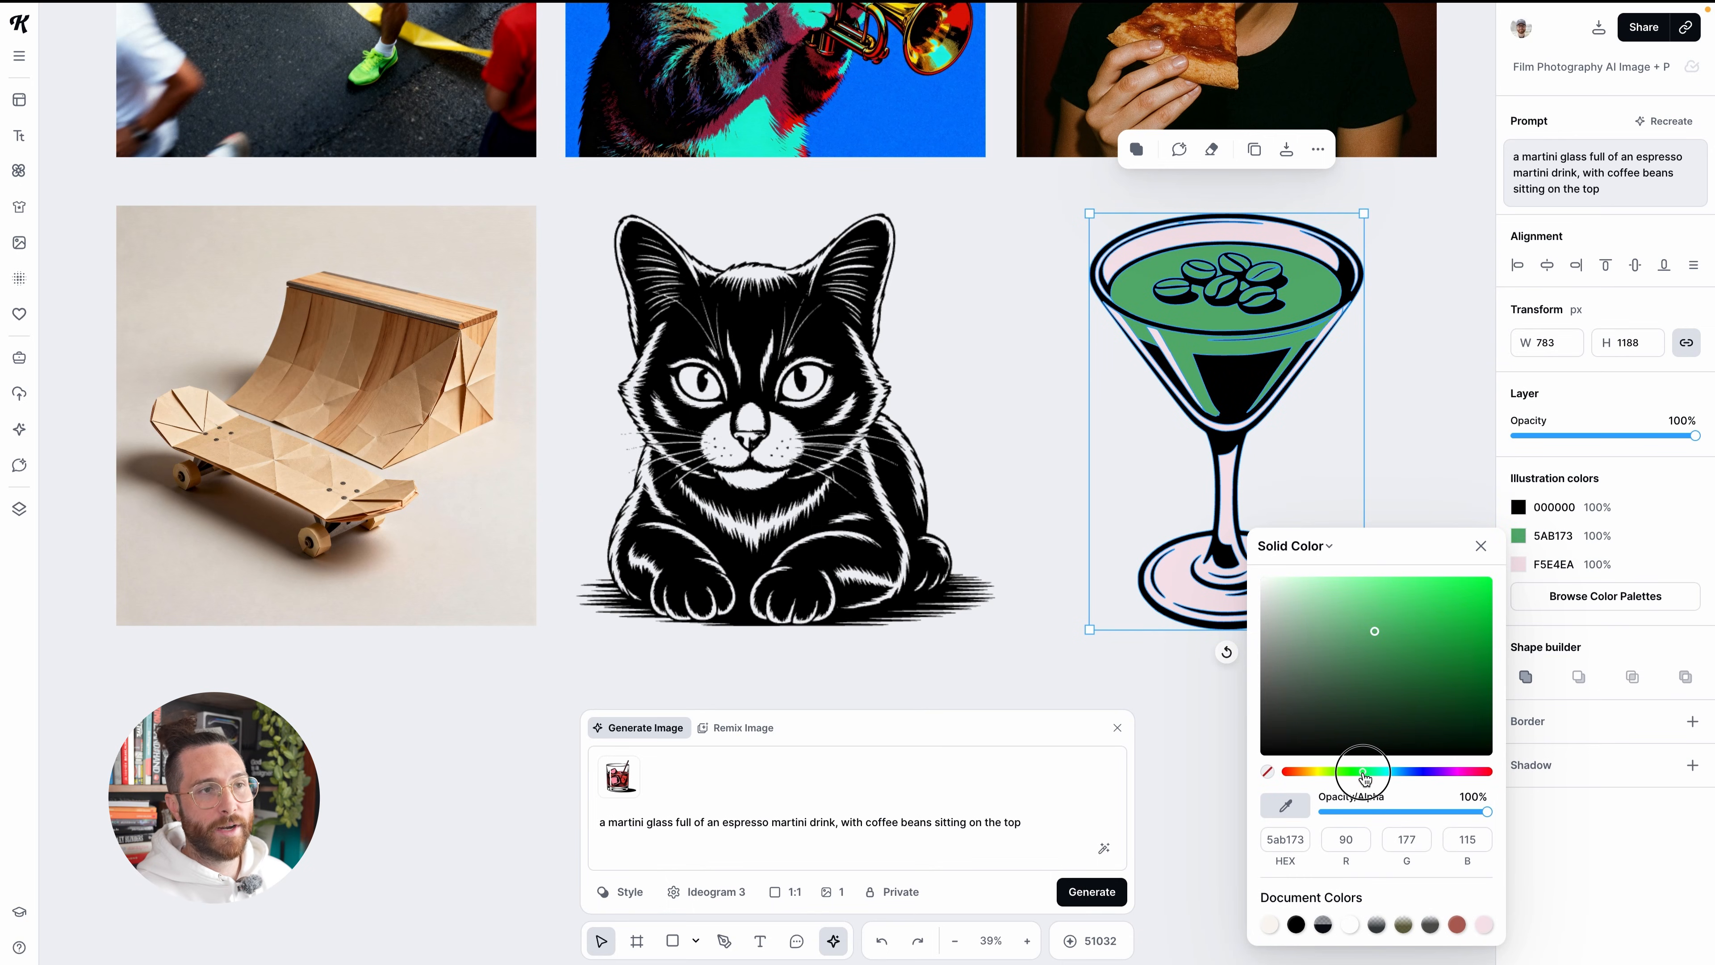
left_click(1415, 461)
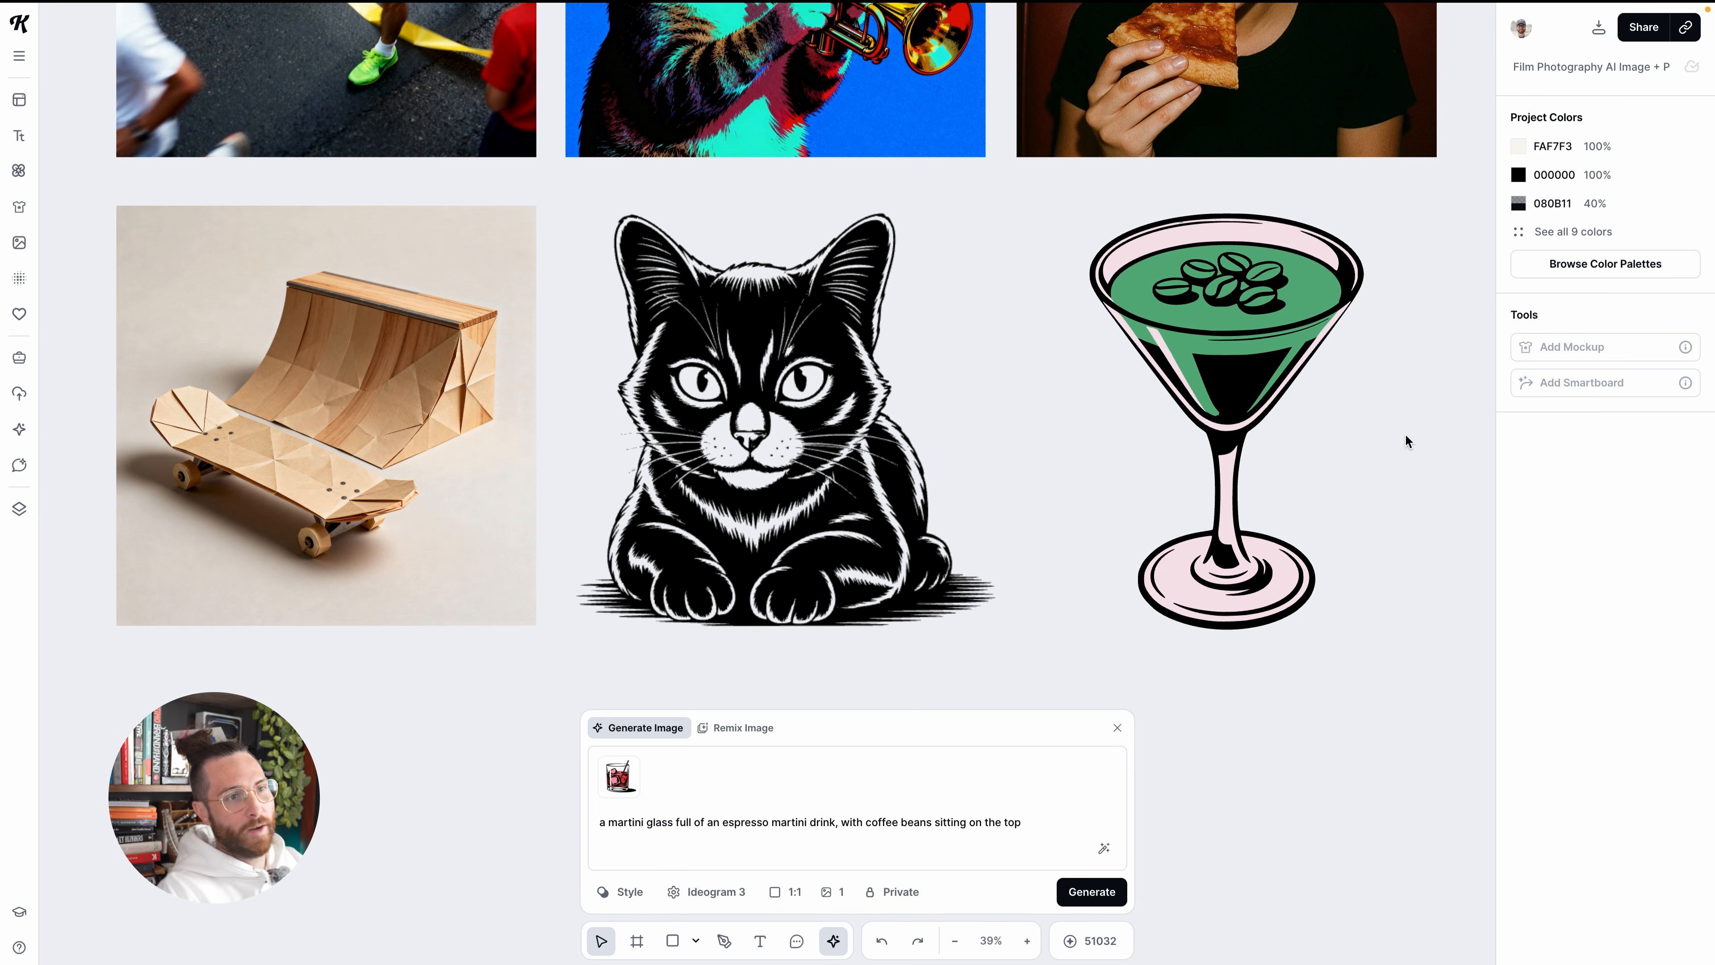
left_click(1264, 334)
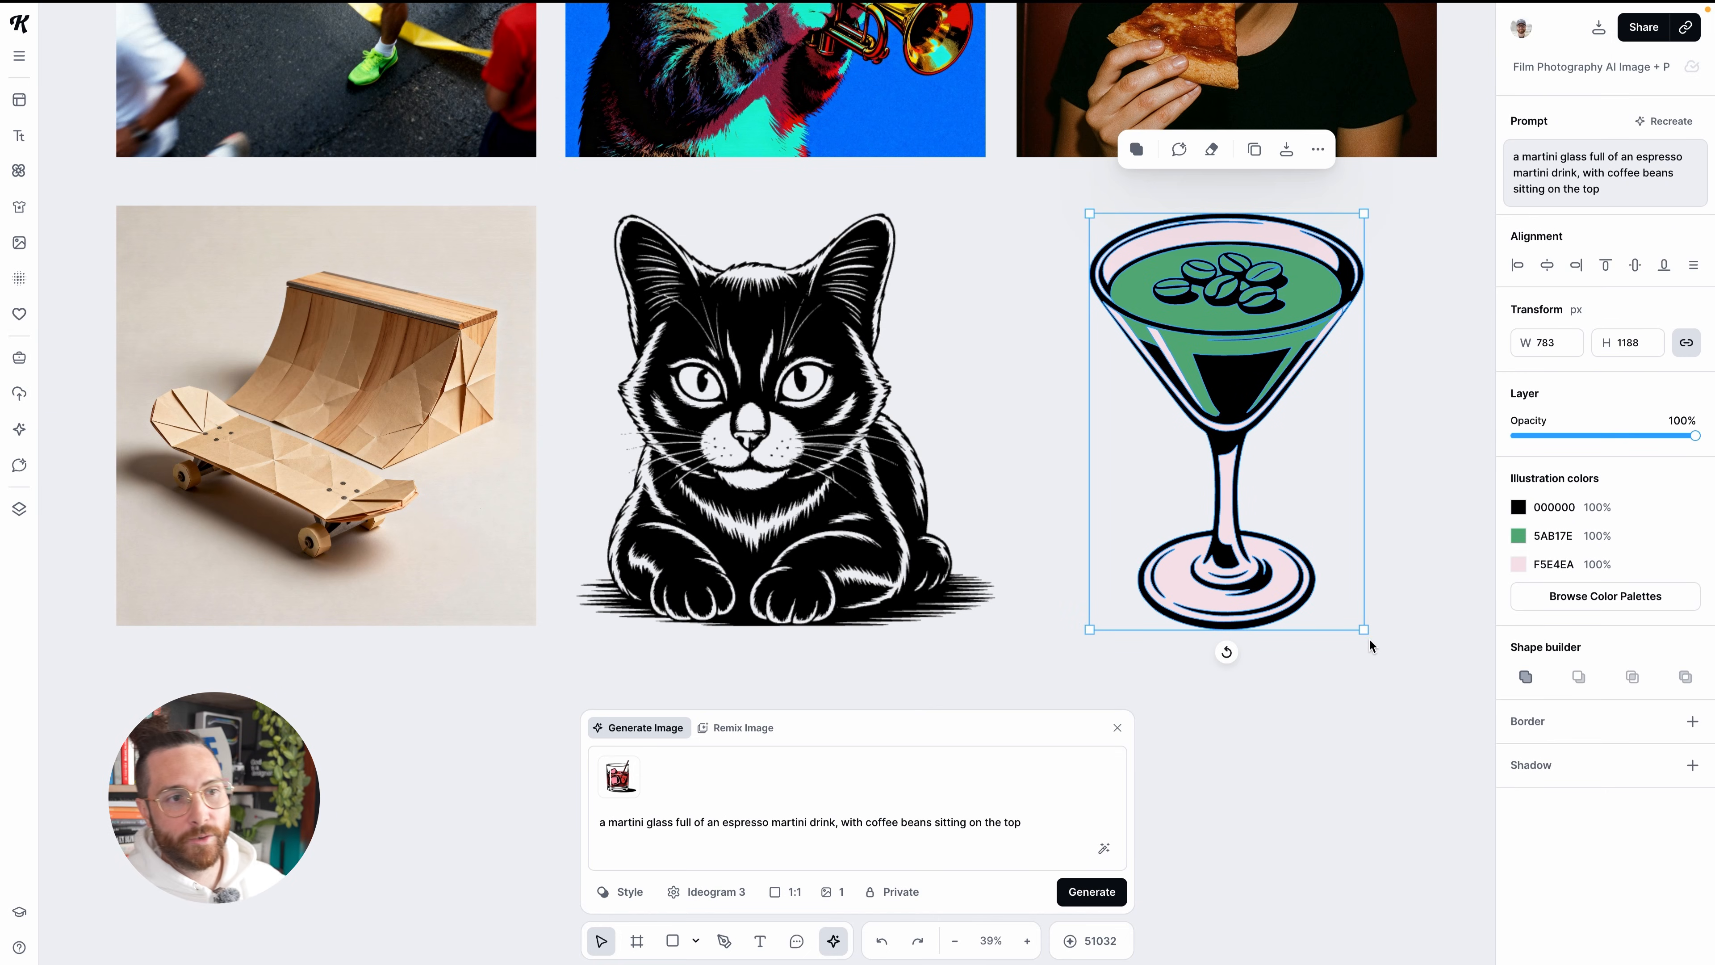
left_click_drag(1365, 631, 1303, 669)
Load the black cat illustration's prompt and style for recreation, and look up Anime Vector among the Vector styles
left_click(797, 473)
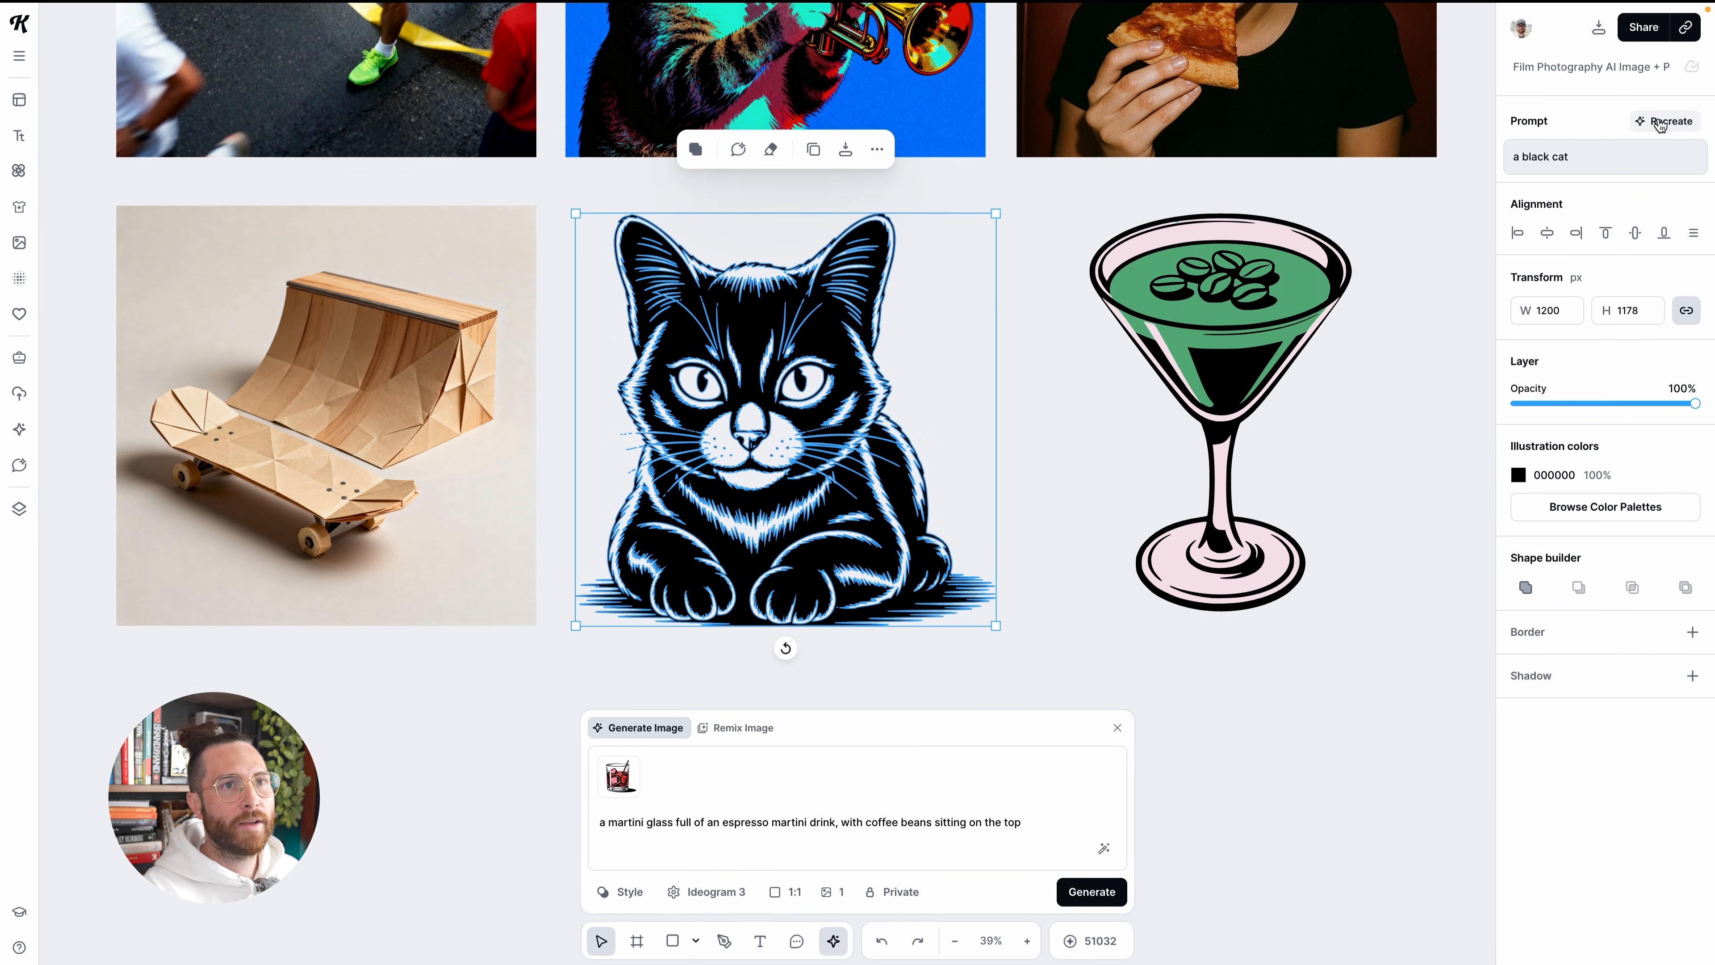
left_click(1661, 122)
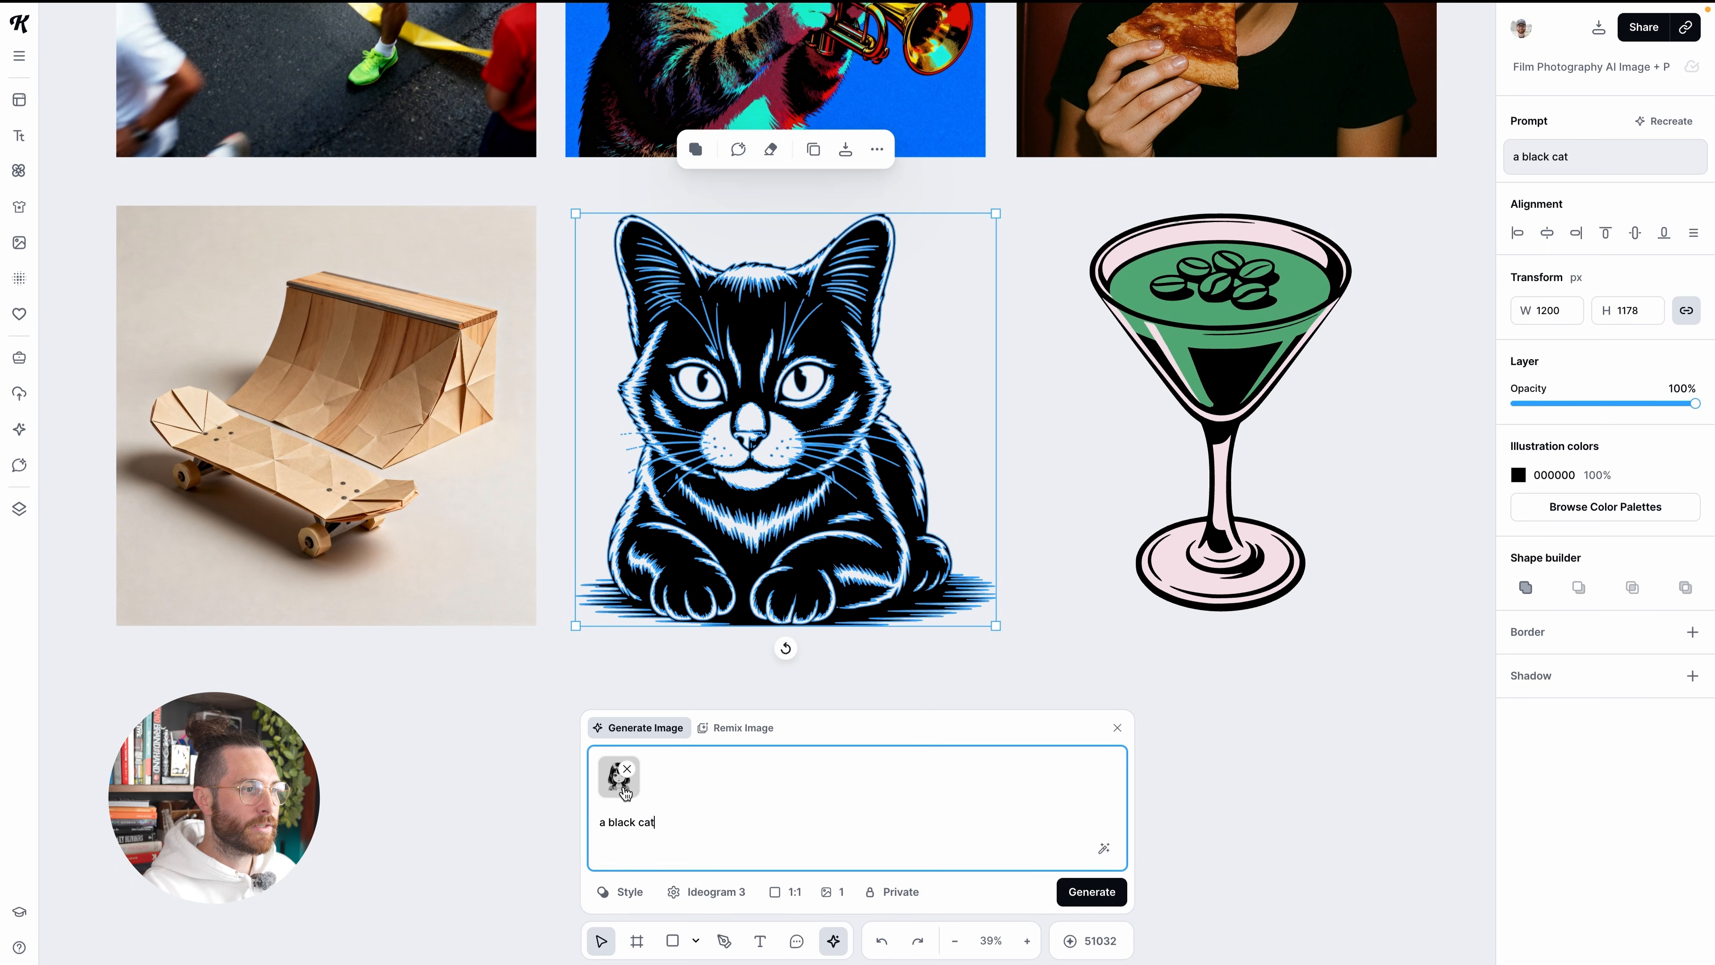
left_click(622, 890)
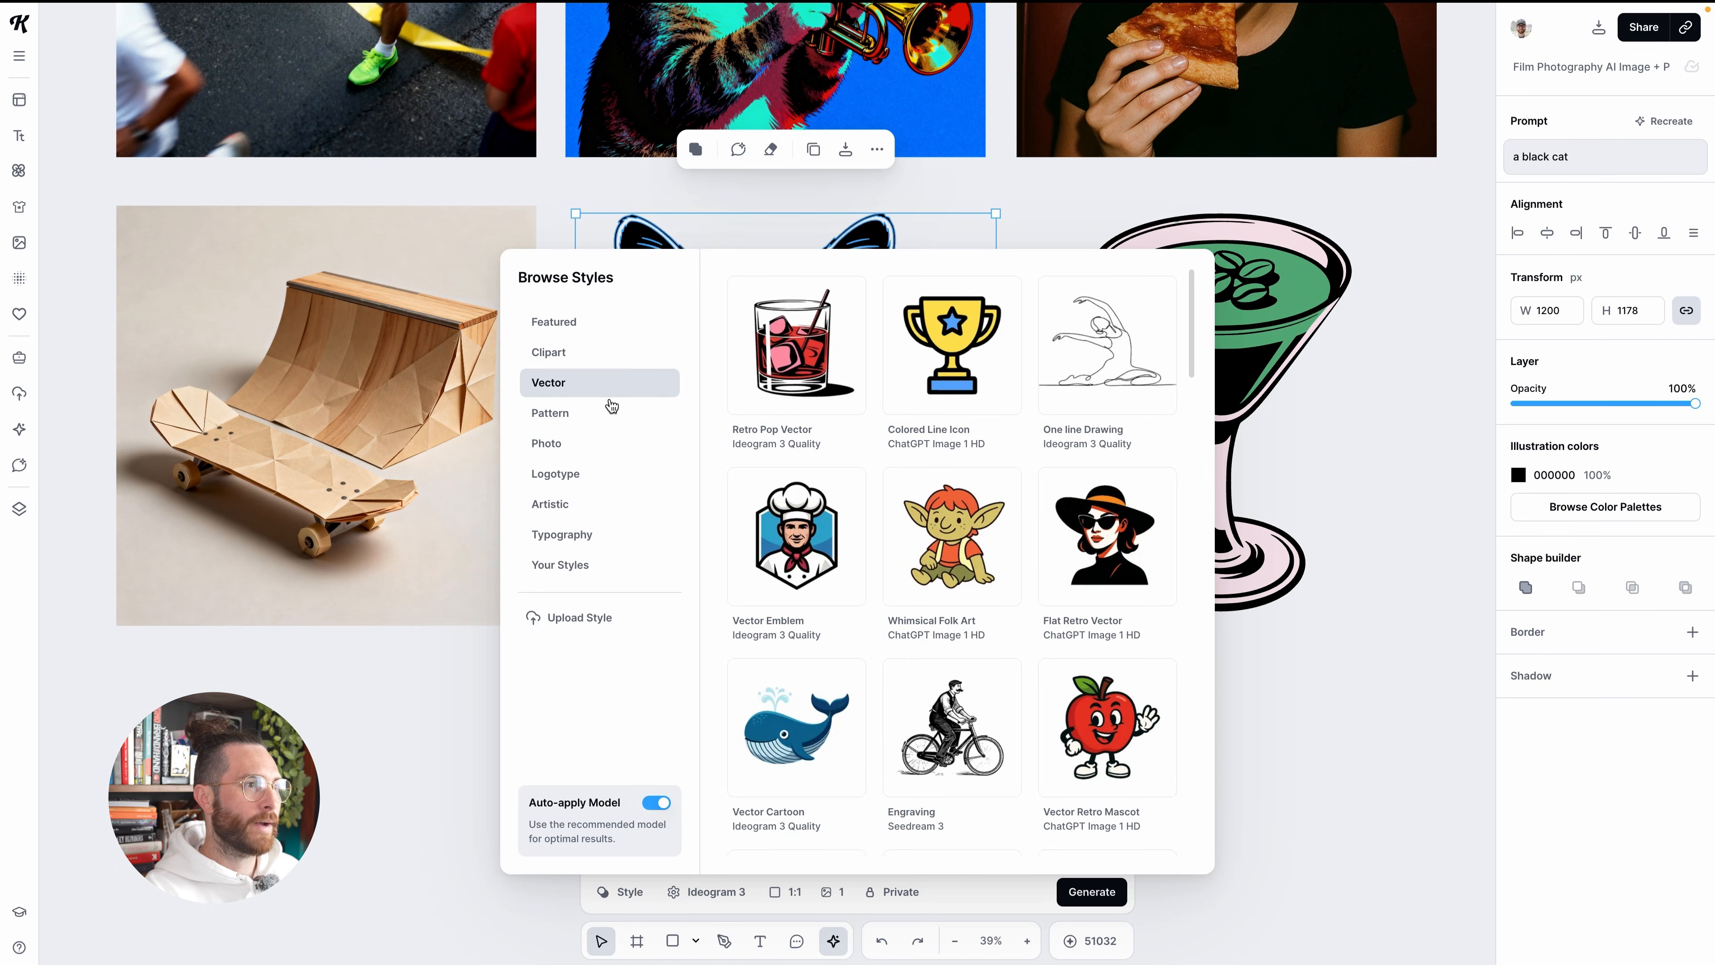
scroll(851, 486, "down", 8)
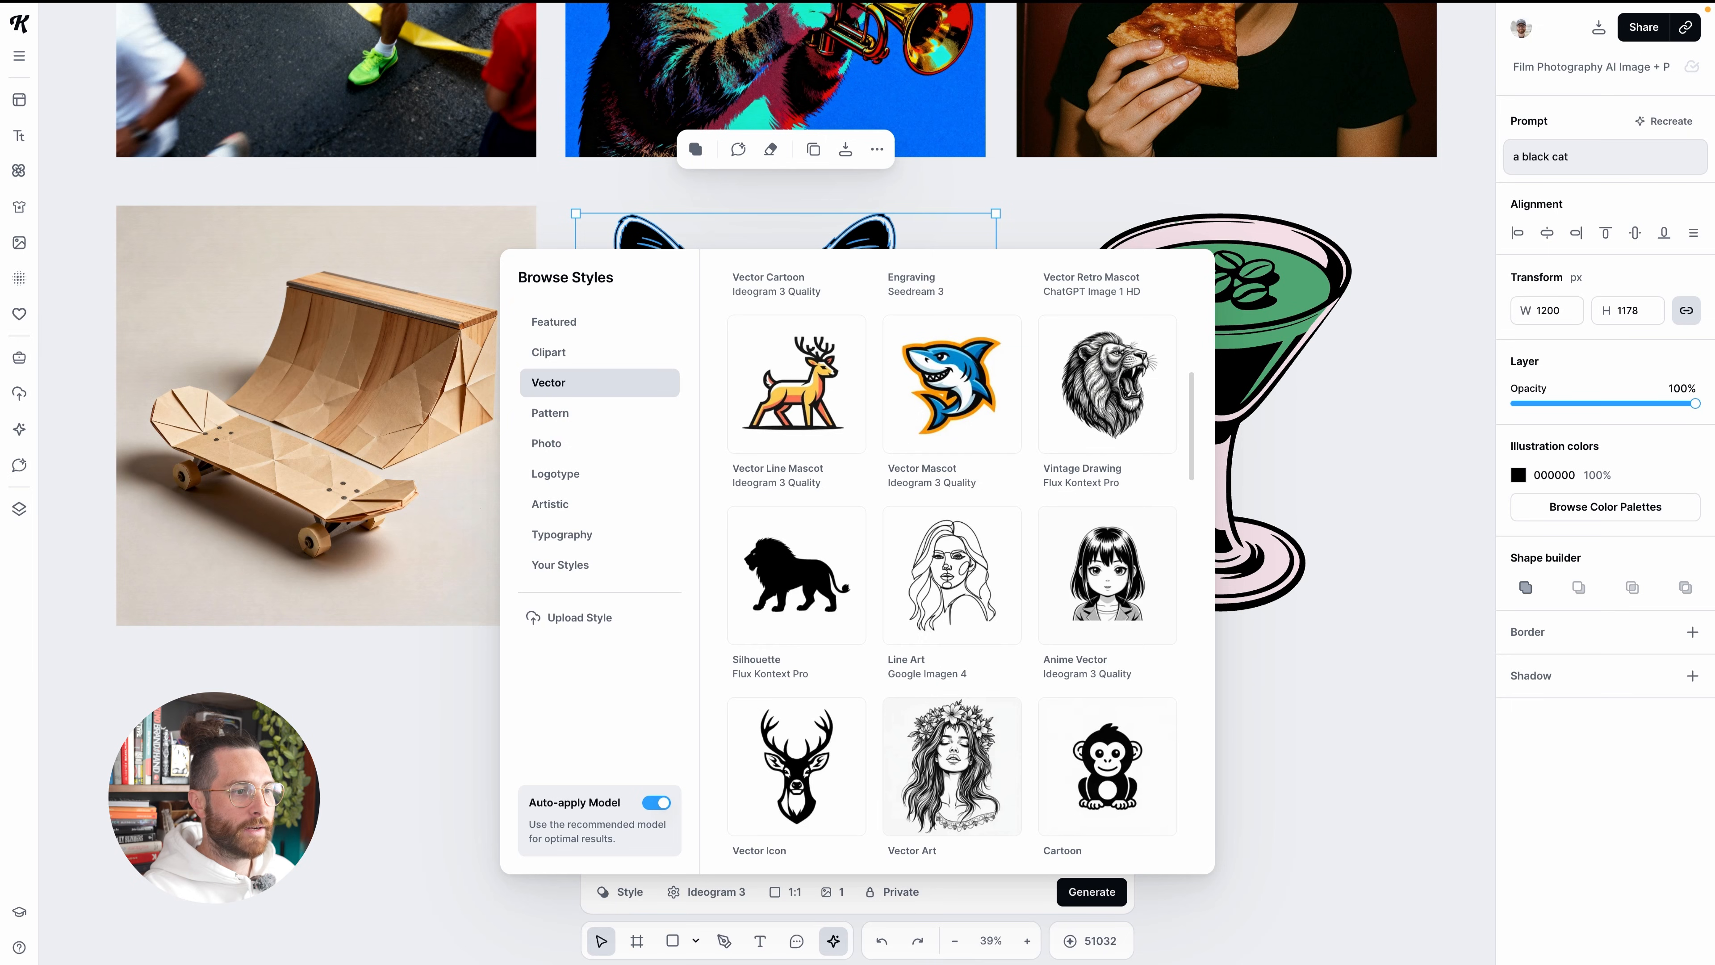
left_click(1213, 827)
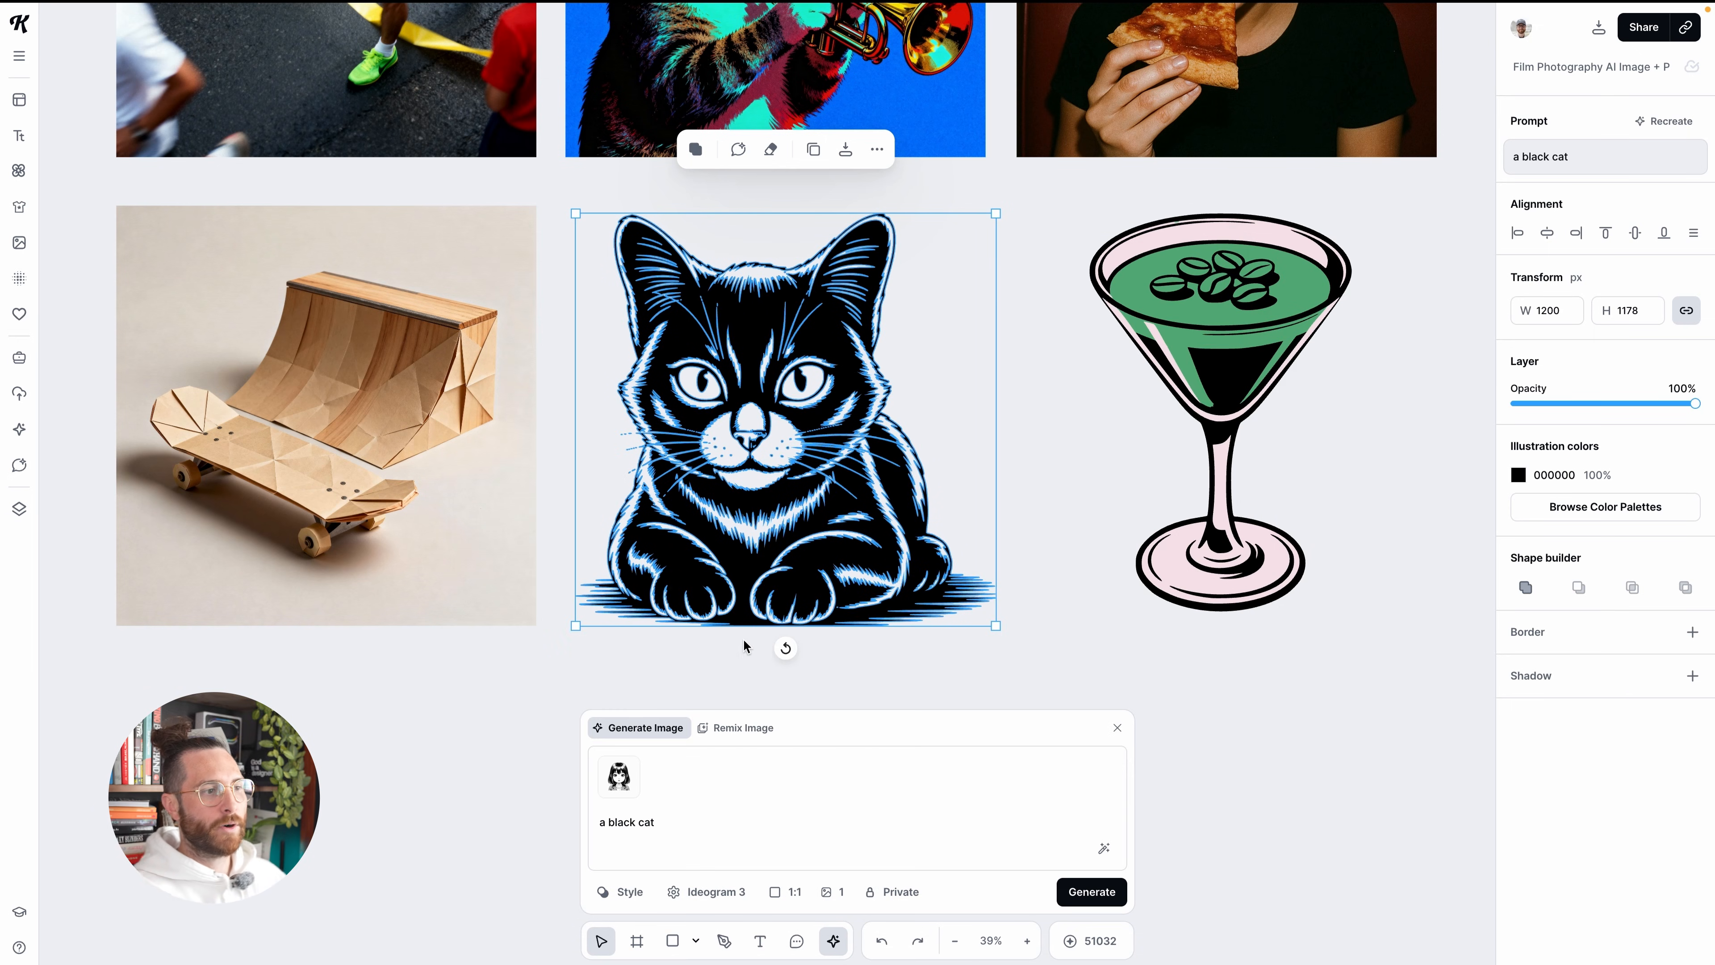
Replace the prompt with "a python snake" and generate the image in the loaded Anime Vector style
triple_click(664, 820)
type("a python snake")
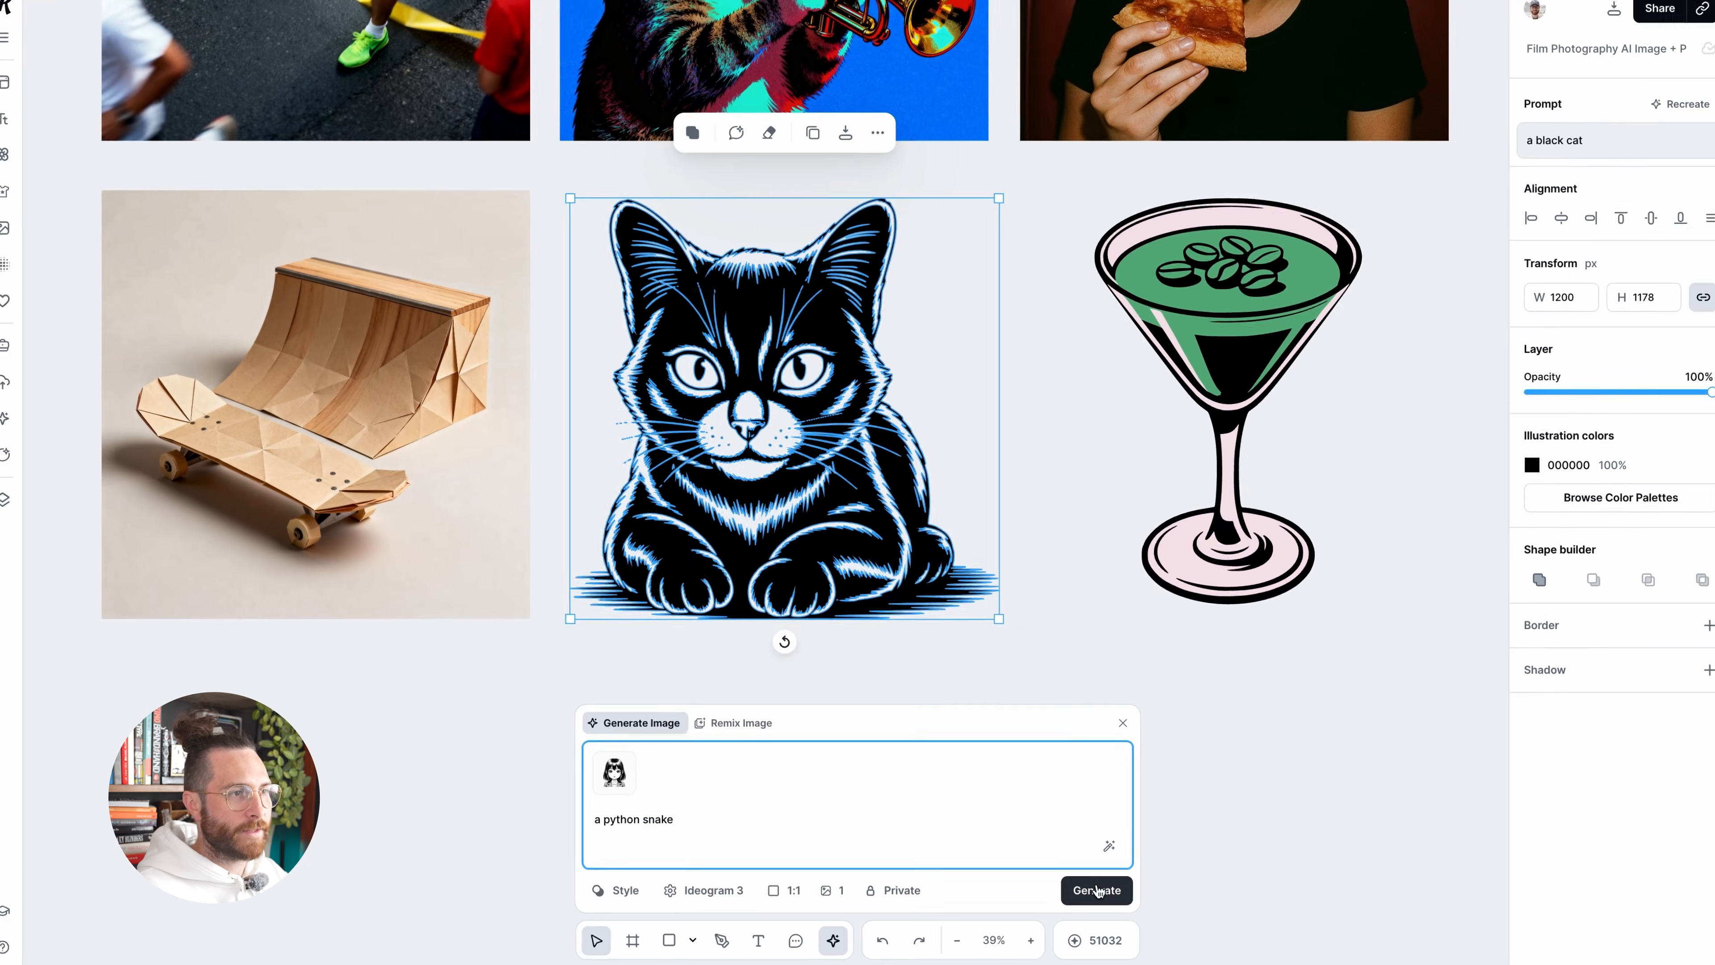
left_click(1320, 822)
Move the generating snake image into the empty space to the right of the martini glass
left_click_drag(739, 349, 1425, 327)
scroll(1415, 328, "right", 5)
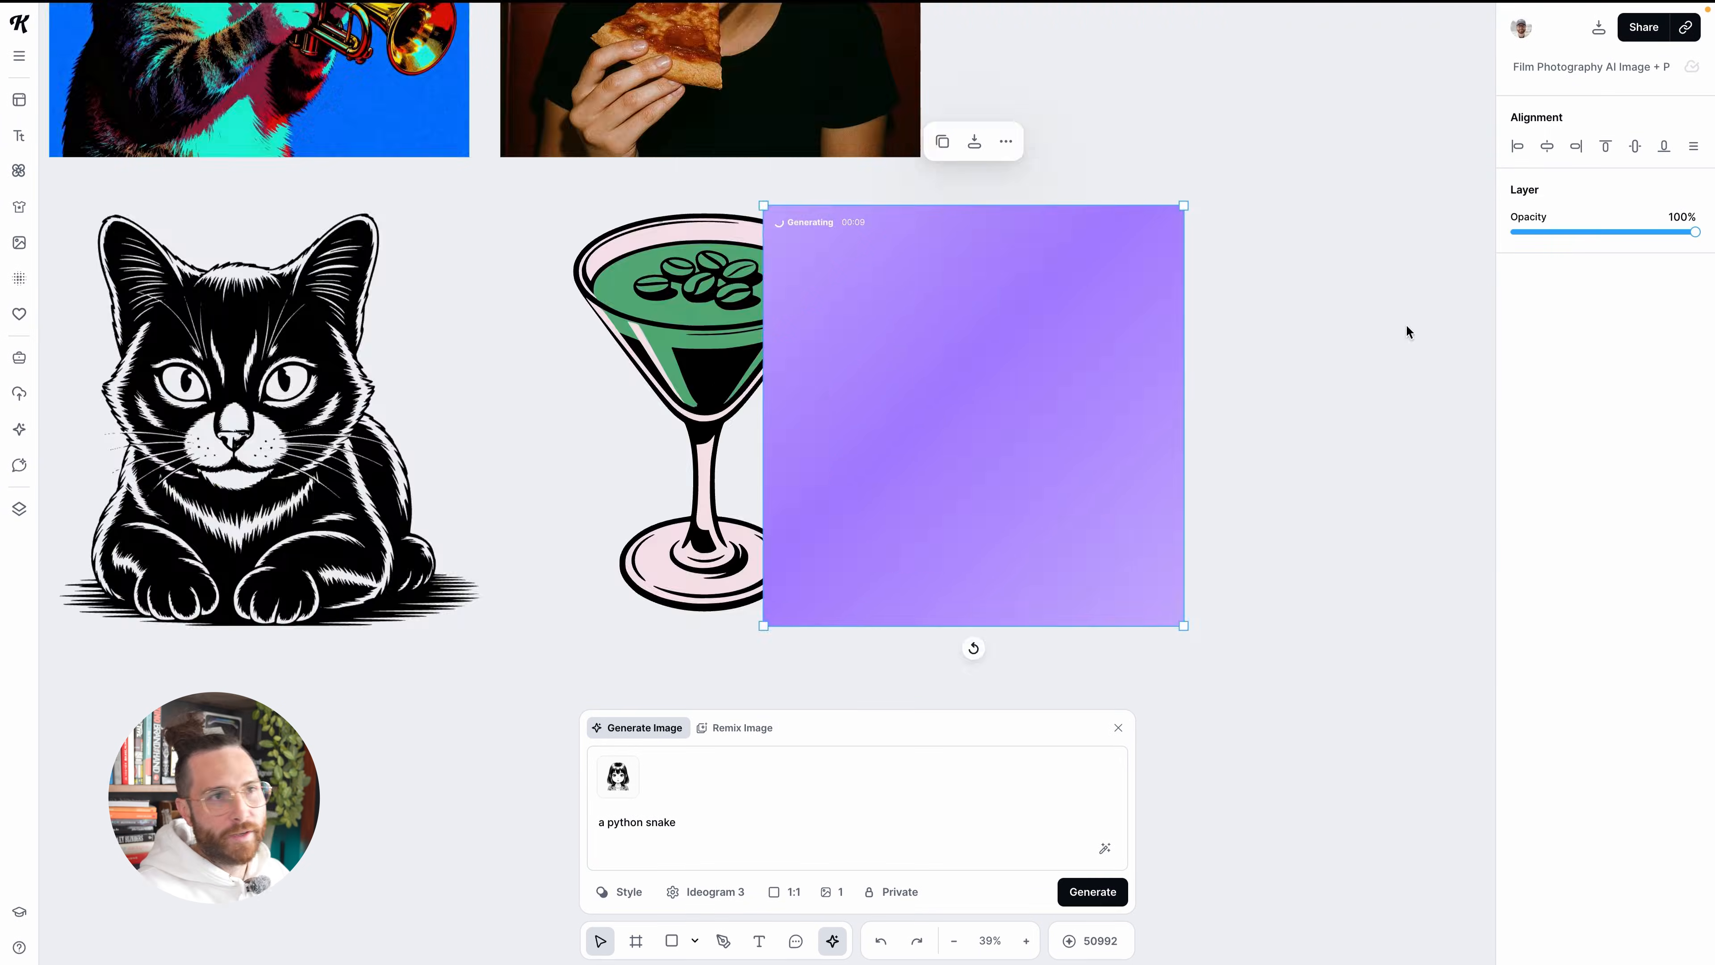
left_click_drag(766, 444, 970, 429)
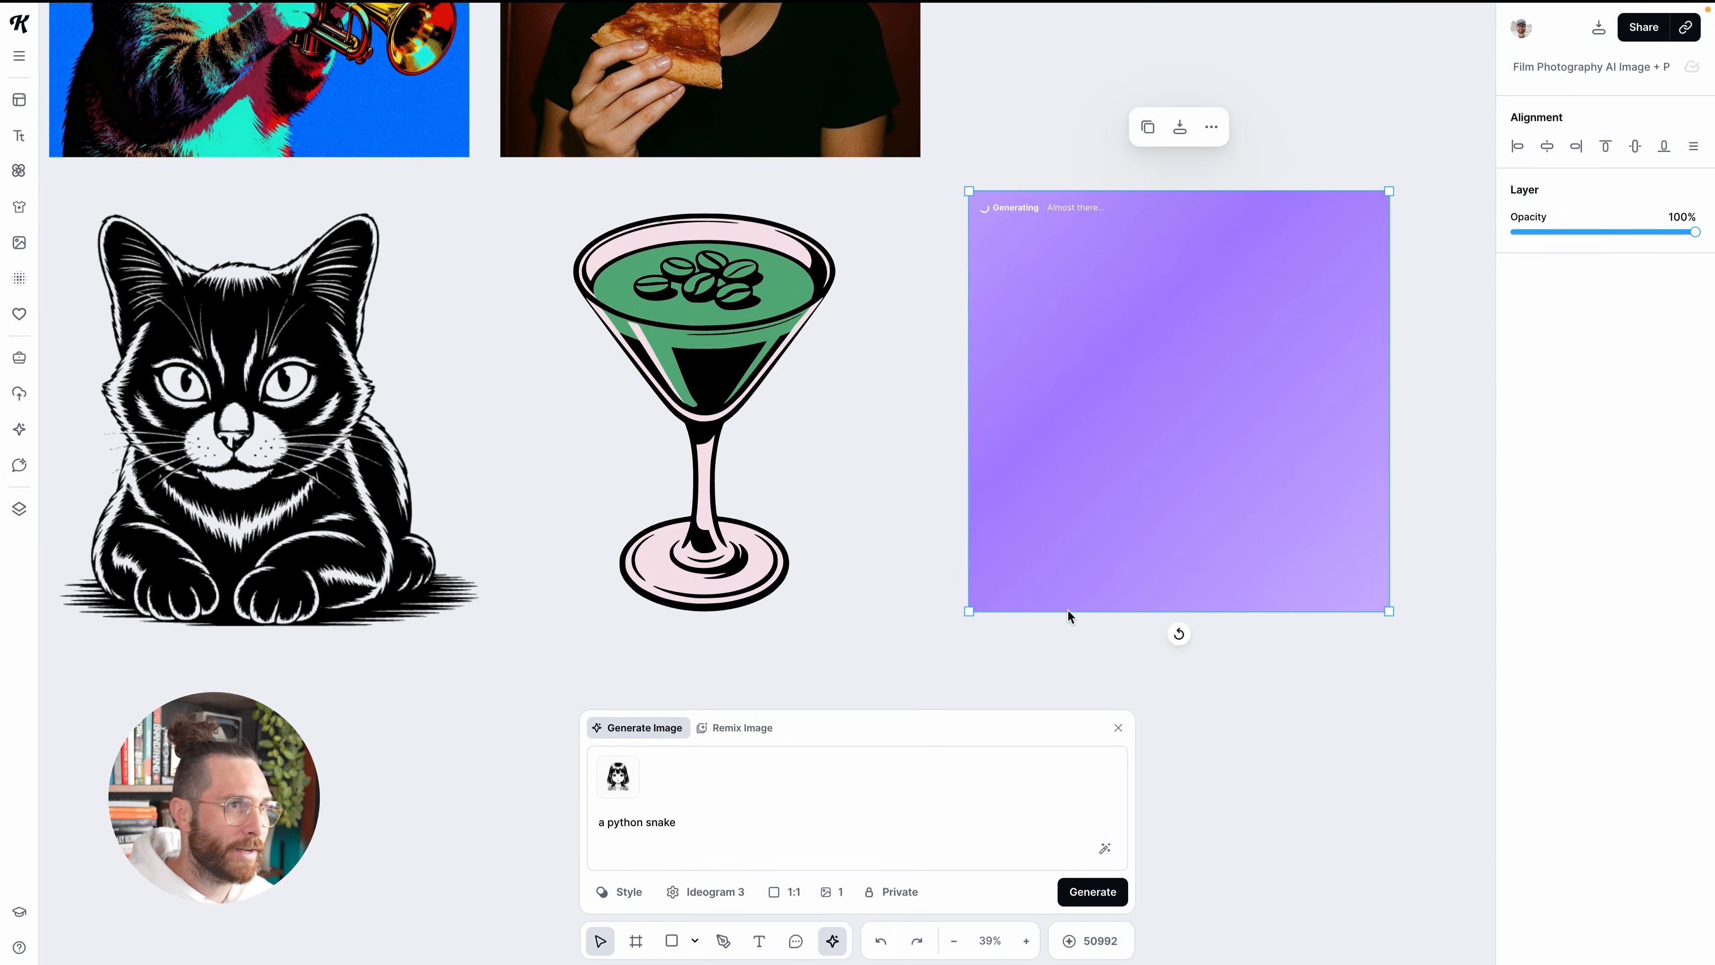
scroll(1122, 616, "right", 1)
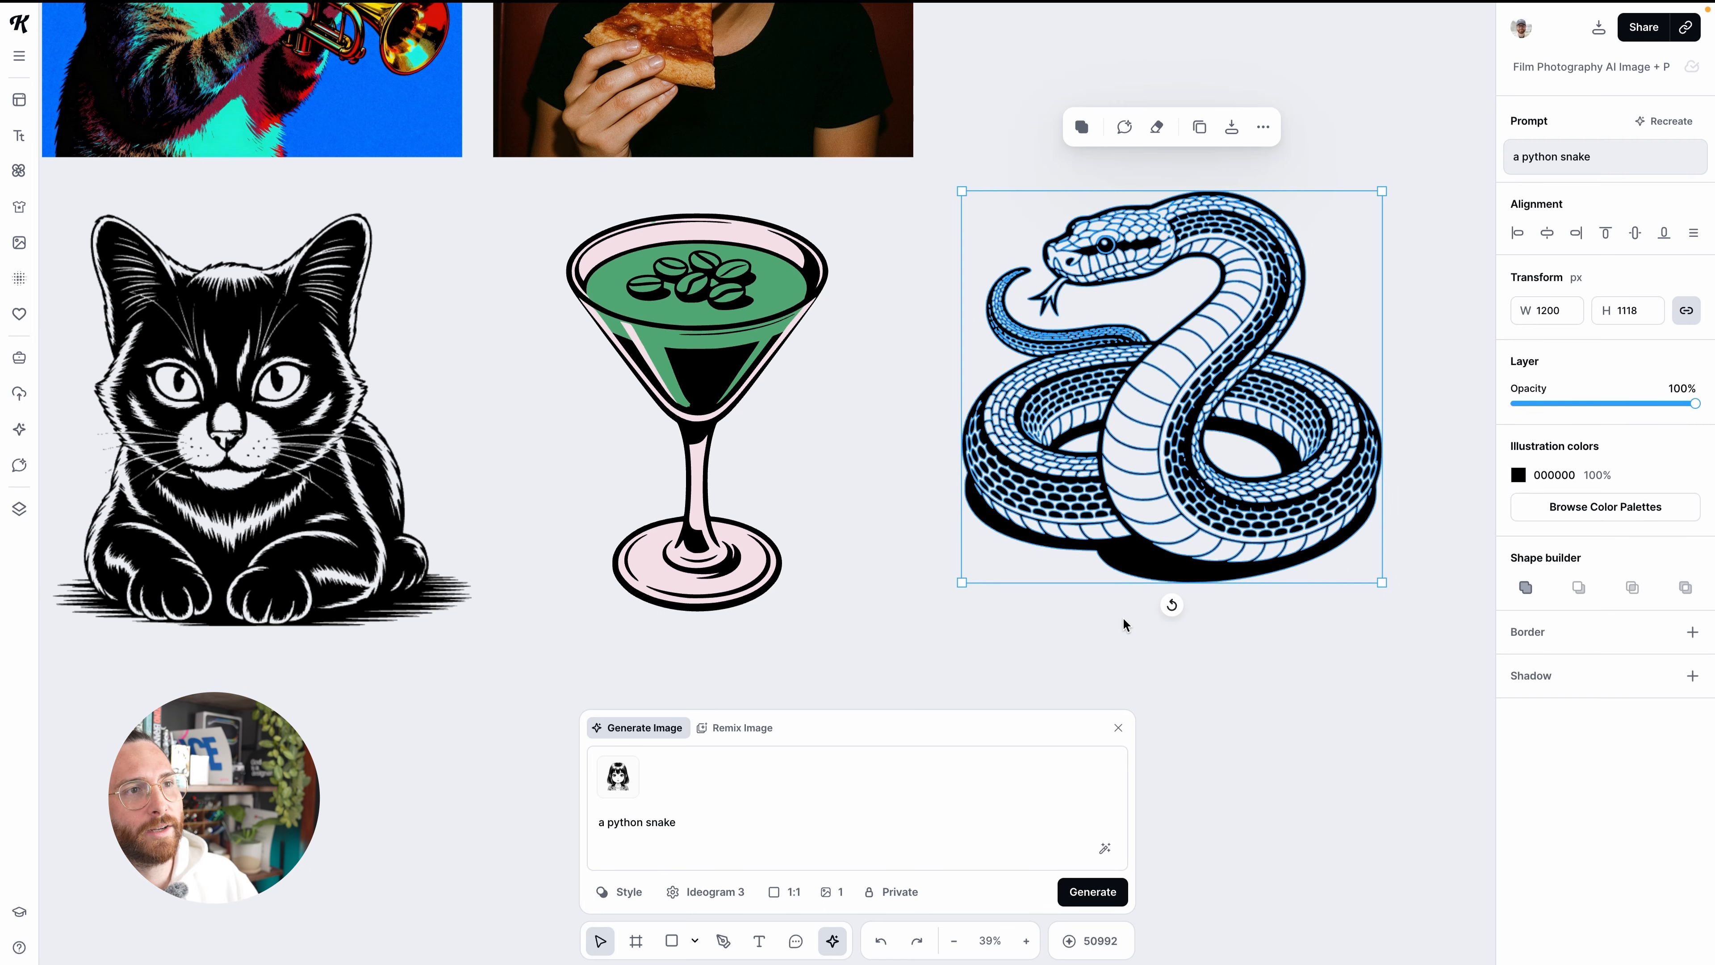
Recolor the black snake illustration to dark green 1E5F39 and deselect it
scroll(1123, 617, "right", 5)
left_click(1519, 477)
left_click_drag(1432, 590, 1386, 602)
left_click(1337, 712)
left_click(1457, 864)
left_click_drag(1379, 591, 1416, 625)
left_click(1181, 436)
scroll(1161, 452, "down", 3)
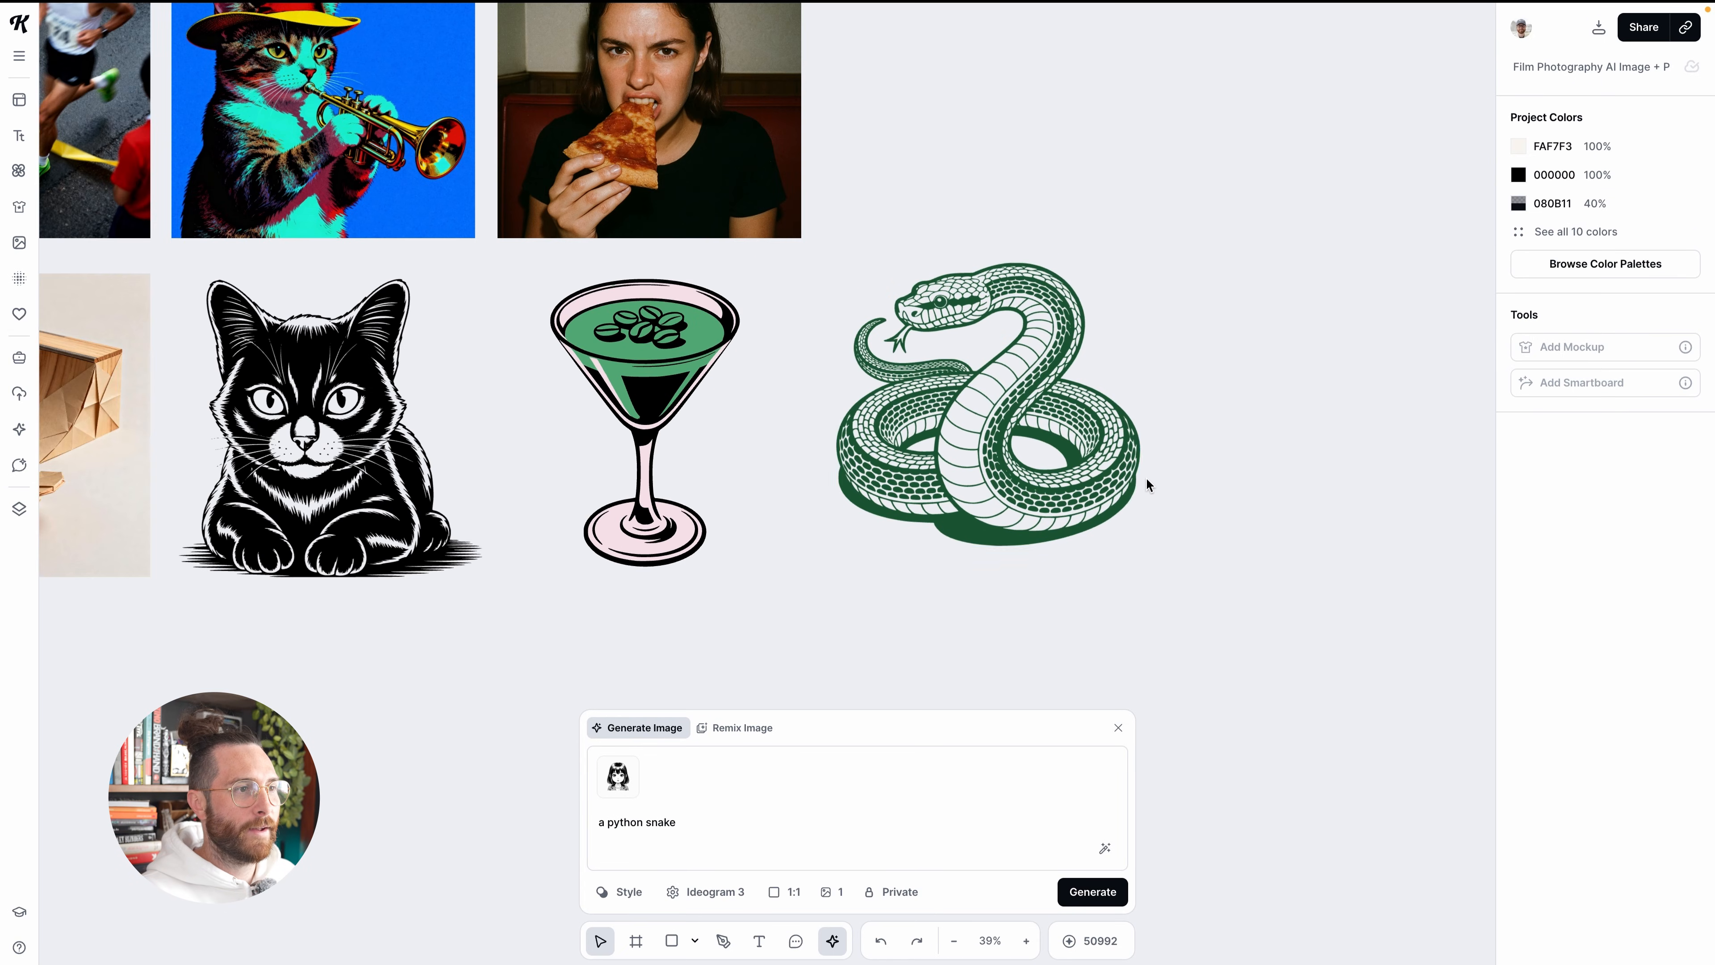
Scale the snake illustration down to 1124 by 1047 px
left_click(1124, 530)
mouse_move(1138, 549)
left_mouse_down()
mouse_move(1420, 751)
mouse_move(1183, 563)
mouse_move(1121, 537)
left_mouse_up()
scroll(1084, 558, "down", 2)
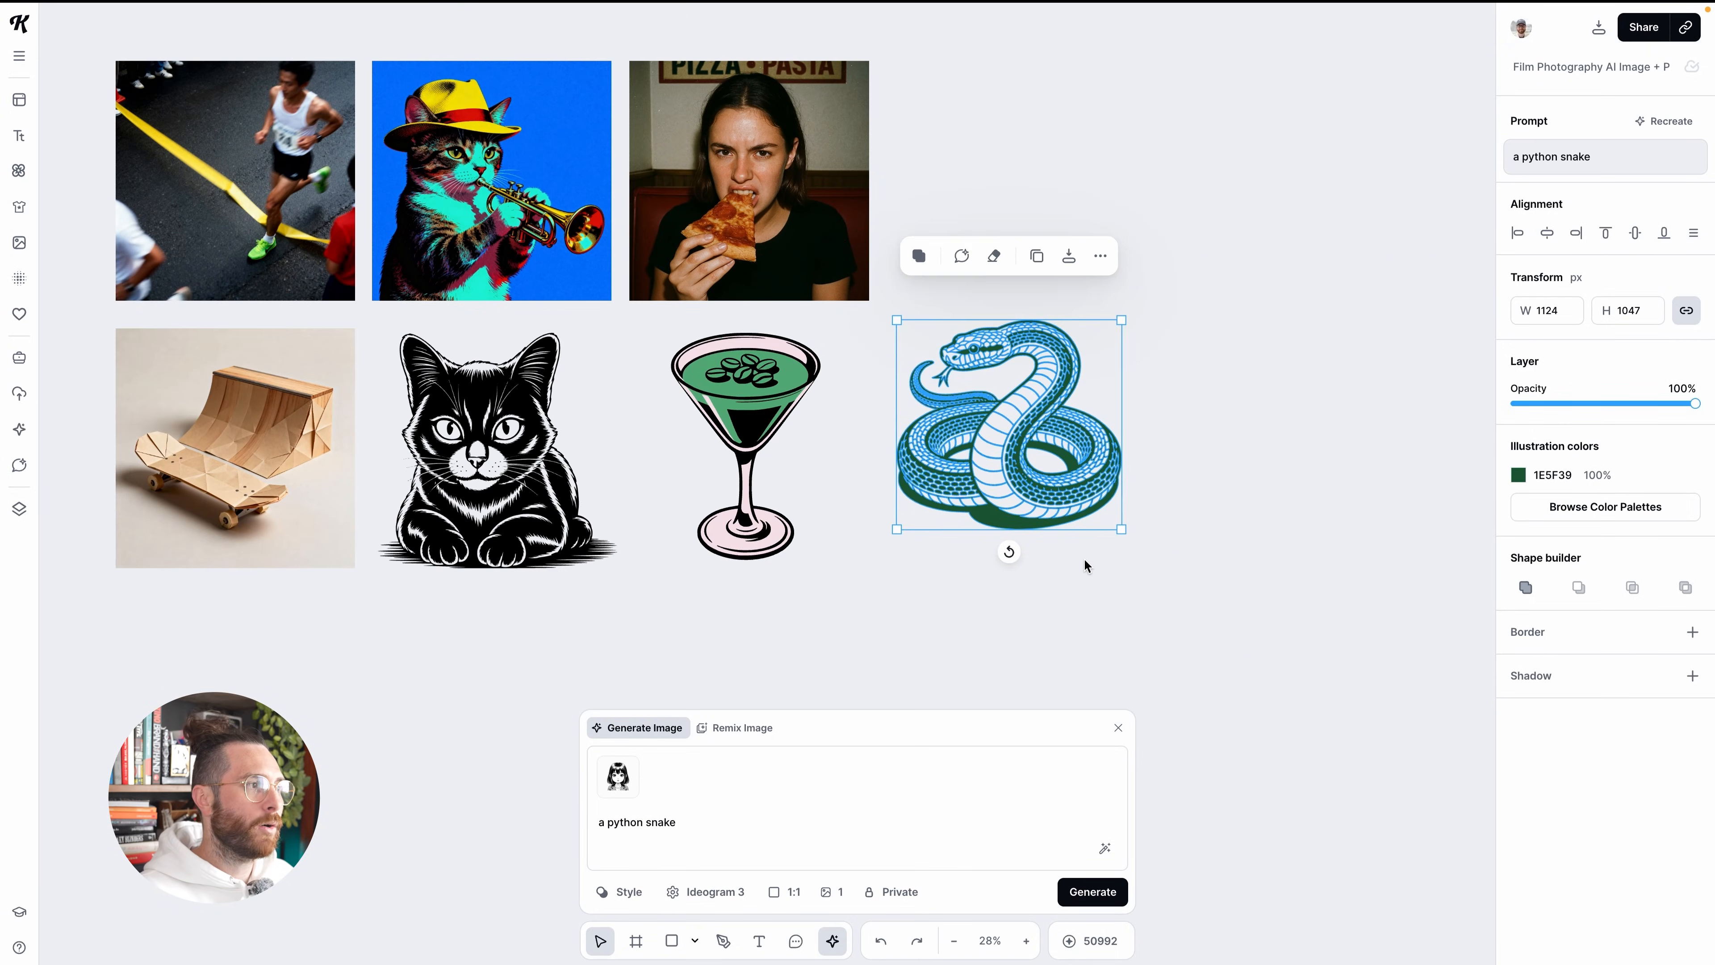
Examine the black-and-white illustration presets and their models among the Vector styles, and close the style browser
scroll(1083, 557, "down", 1)
left_click(619, 891)
scroll(817, 587, "down", 6)
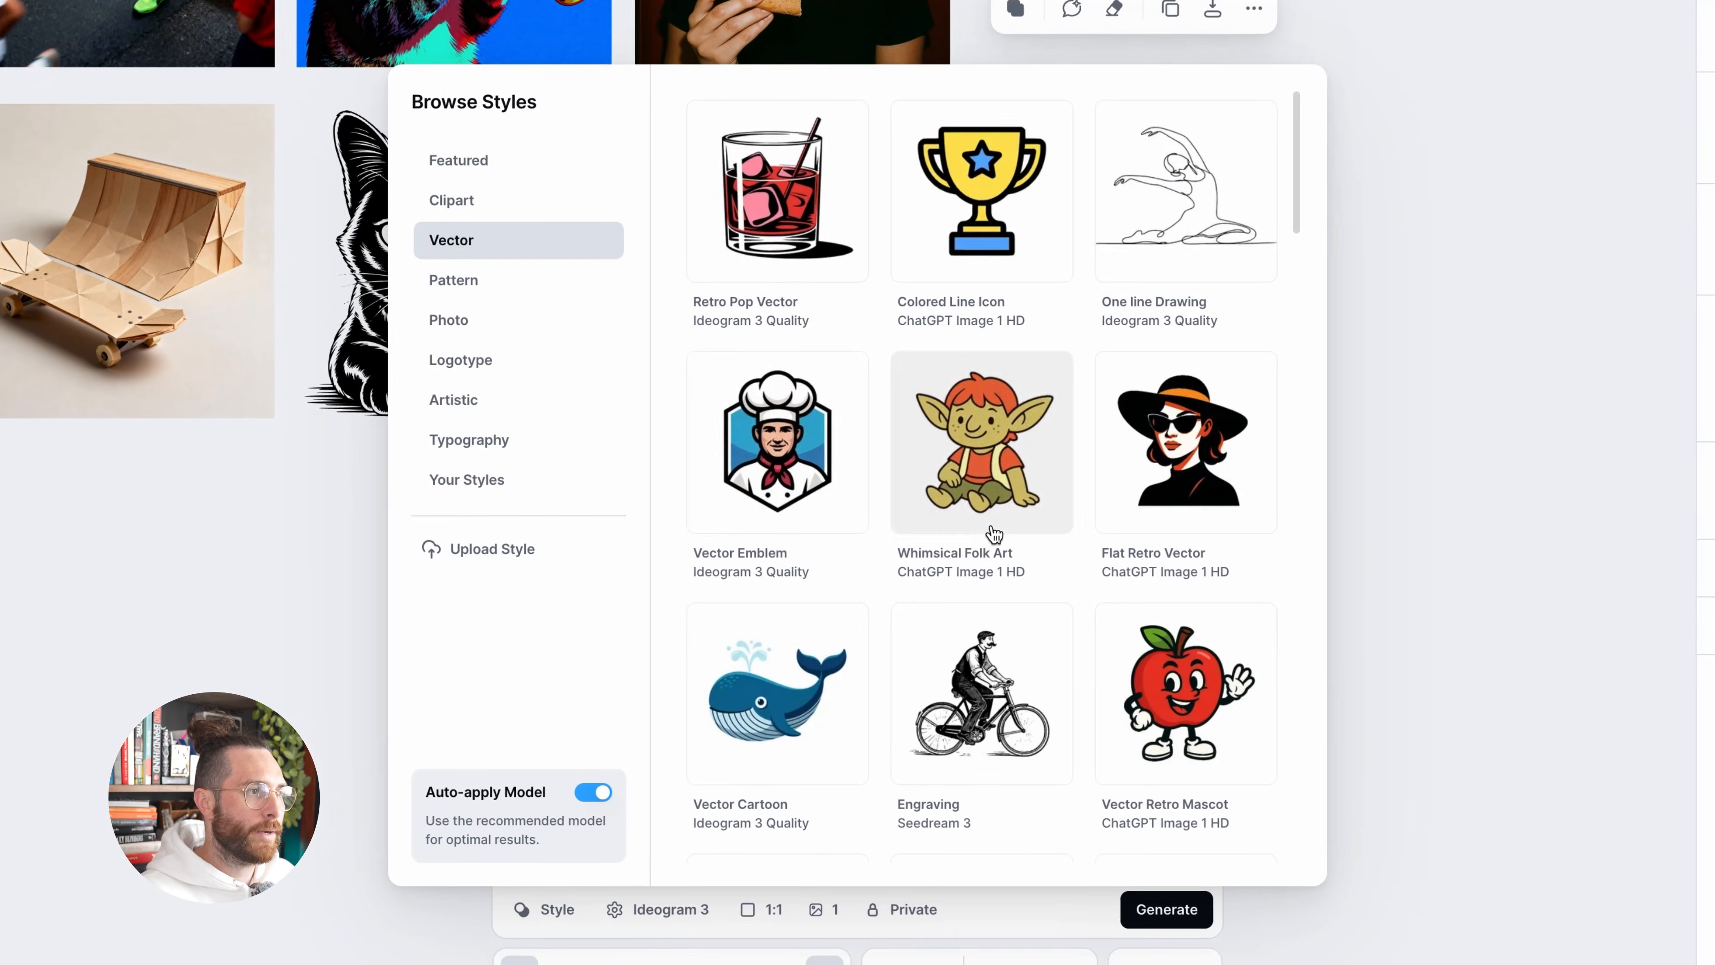
scroll(805, 514, "down", 2)
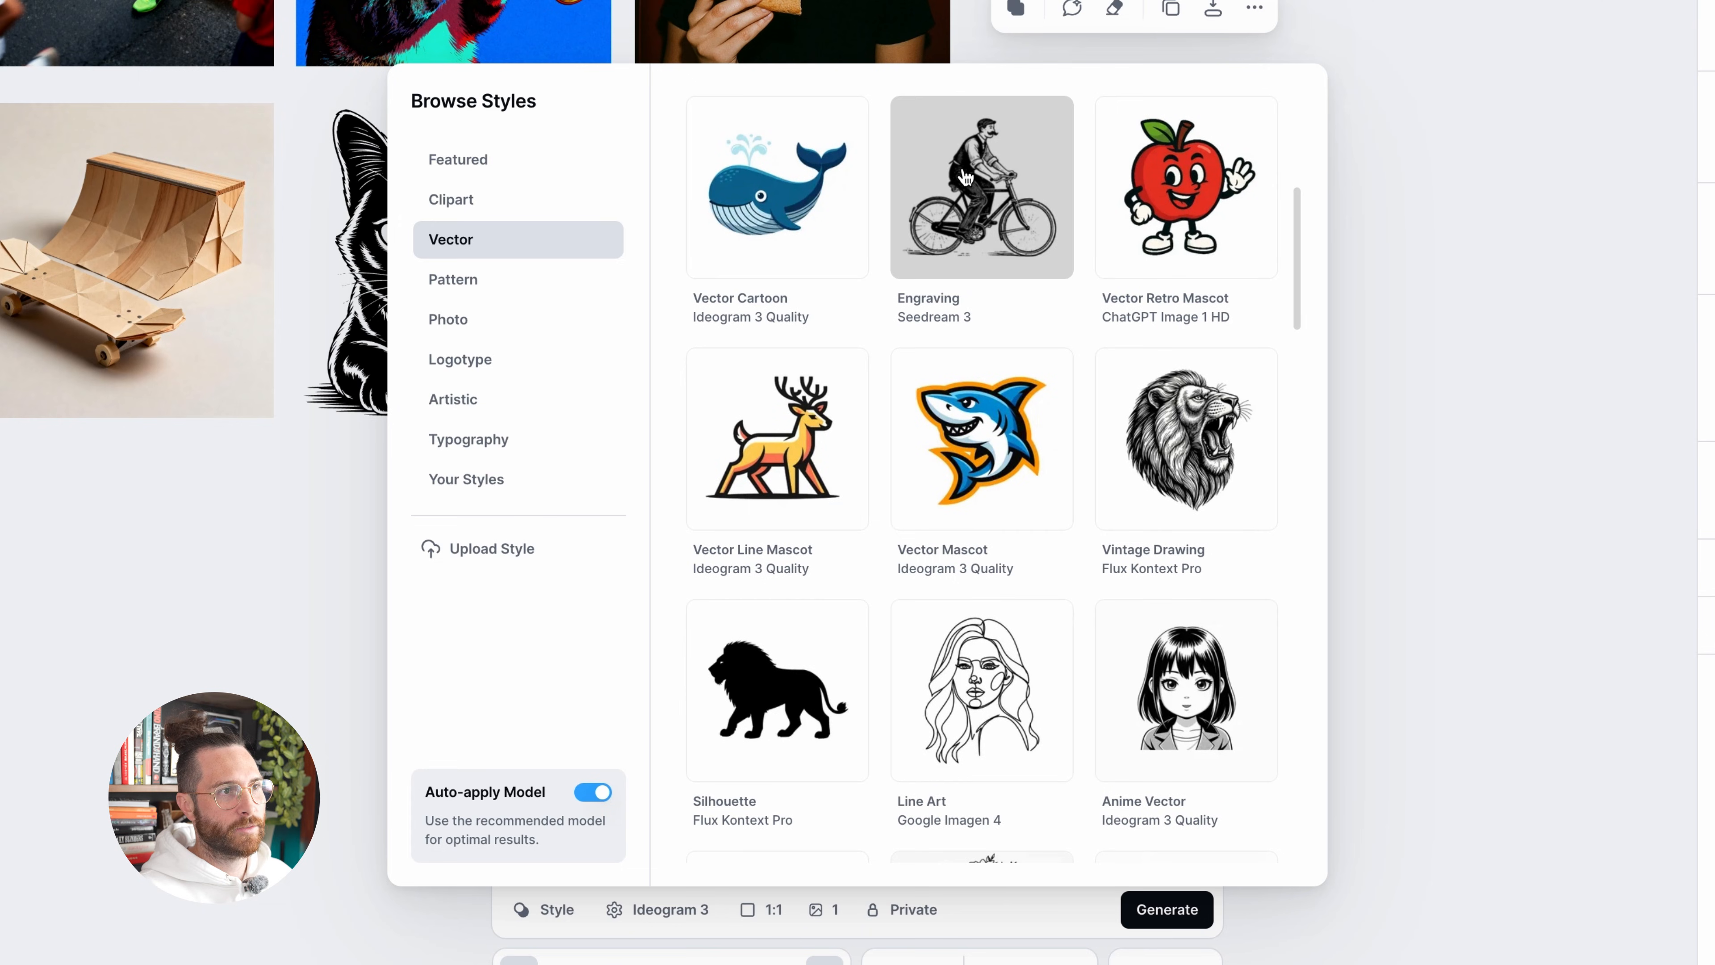
scroll(974, 338, "down", 8)
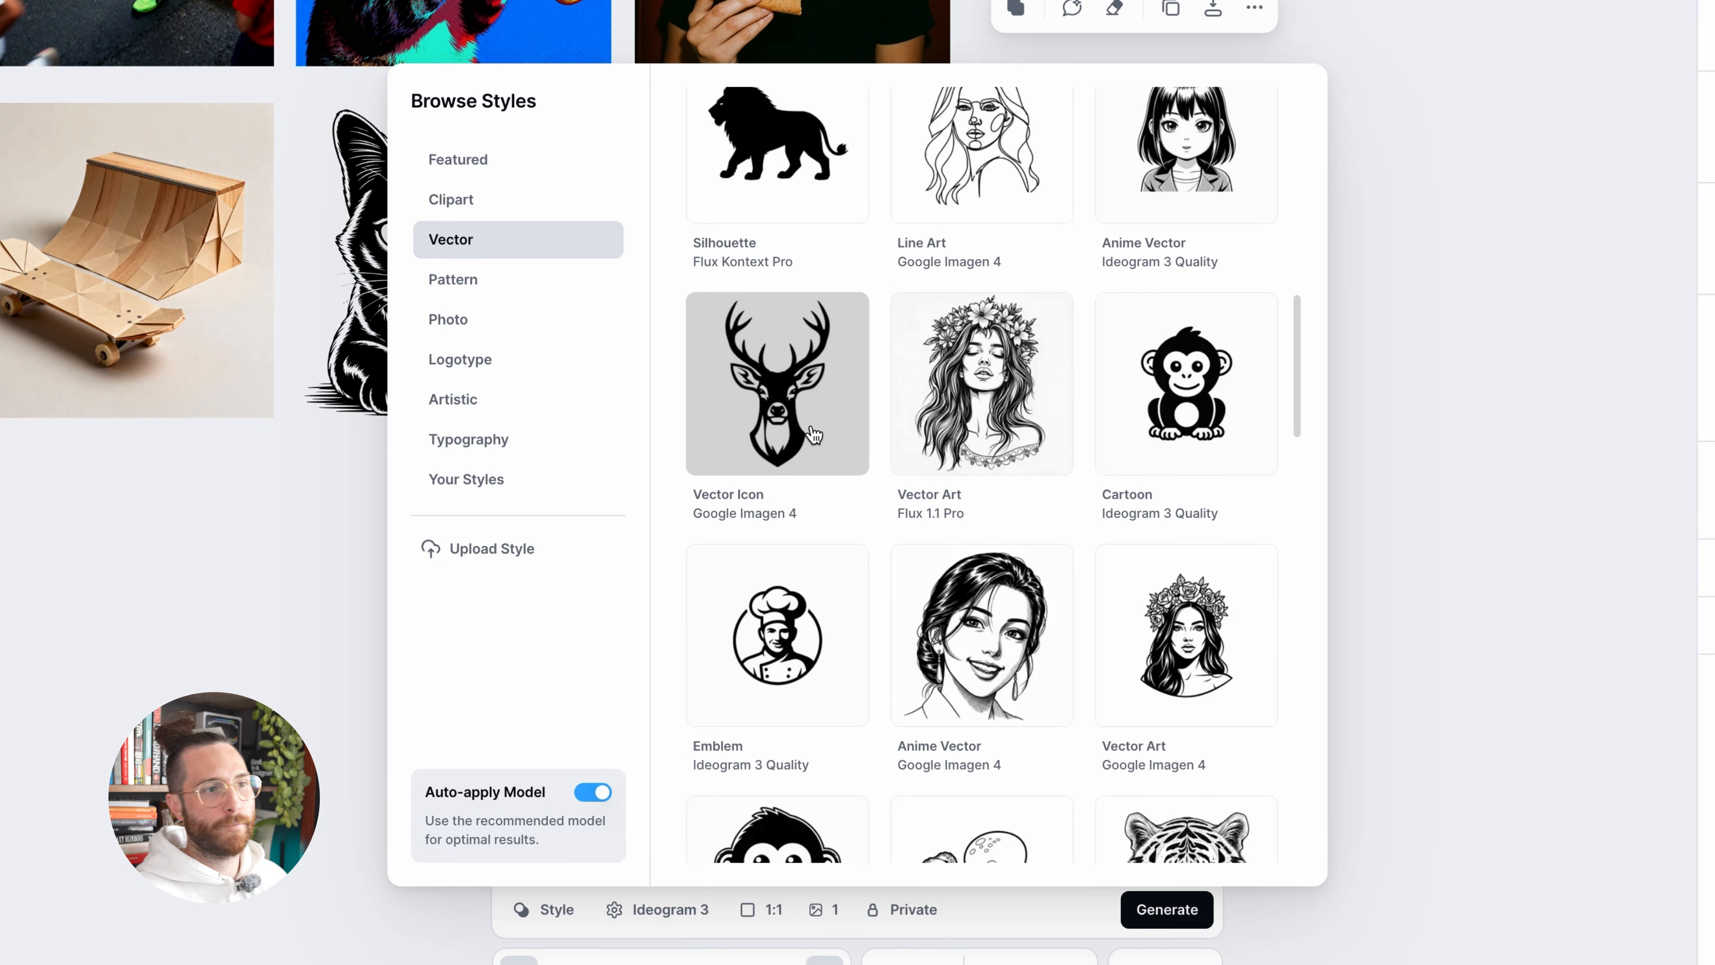
scroll(810, 434, "down", 2)
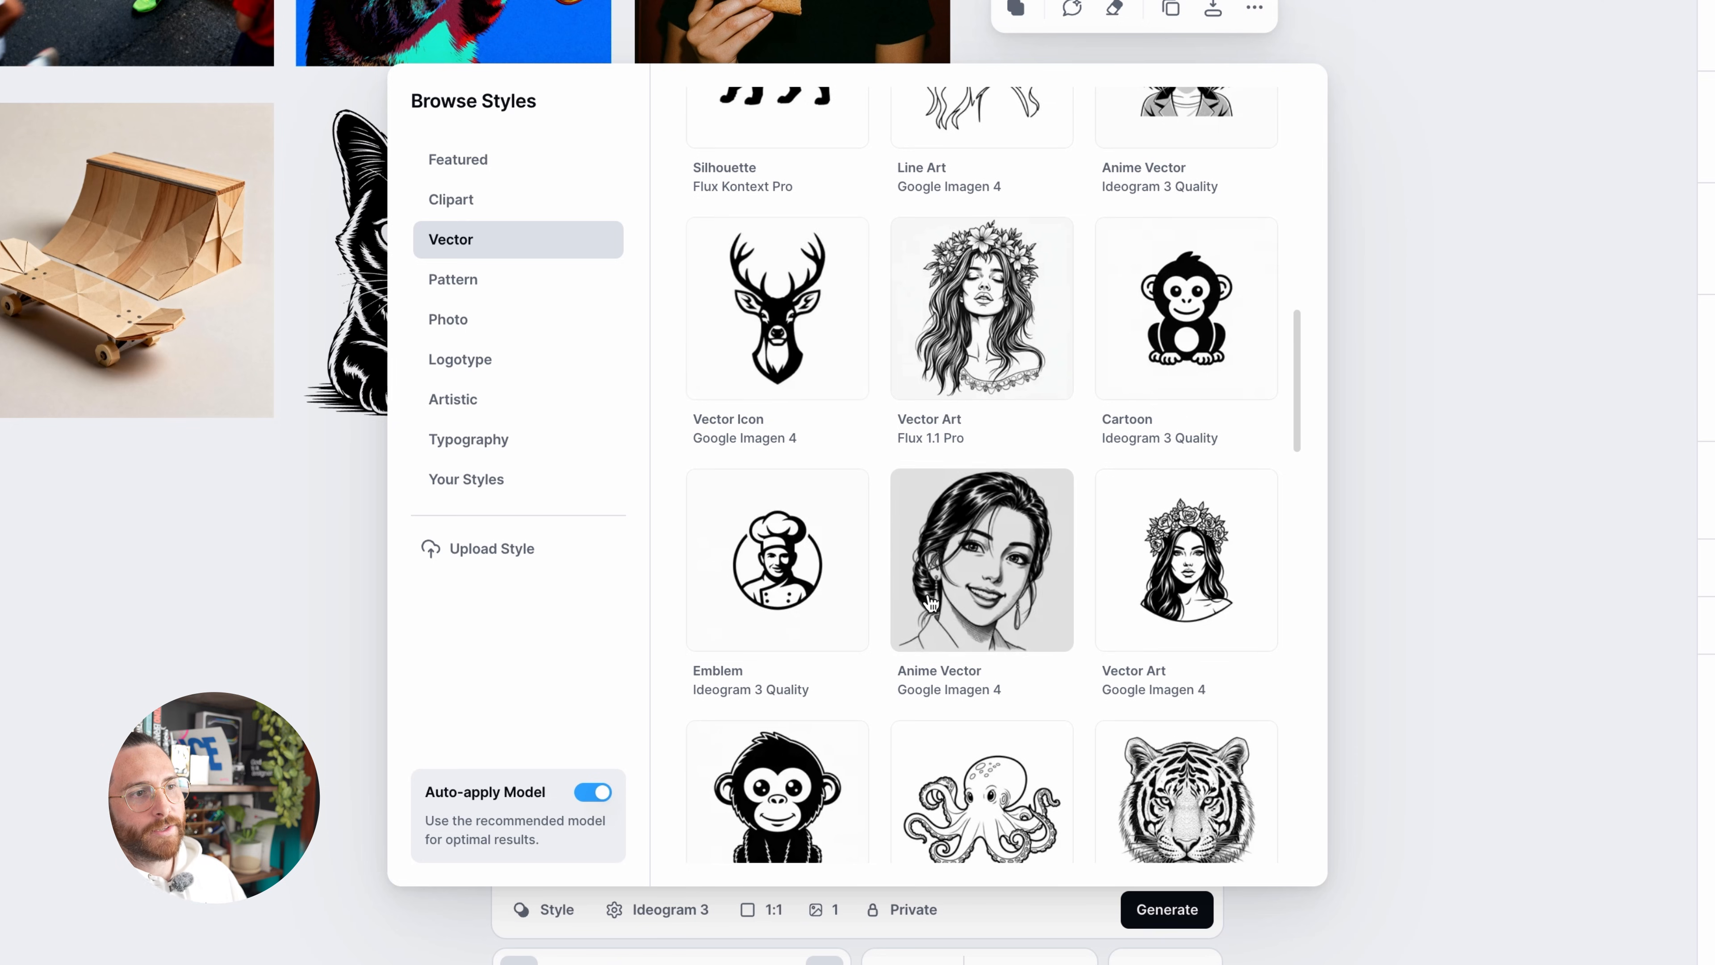
scroll(1006, 439, "down", 2)
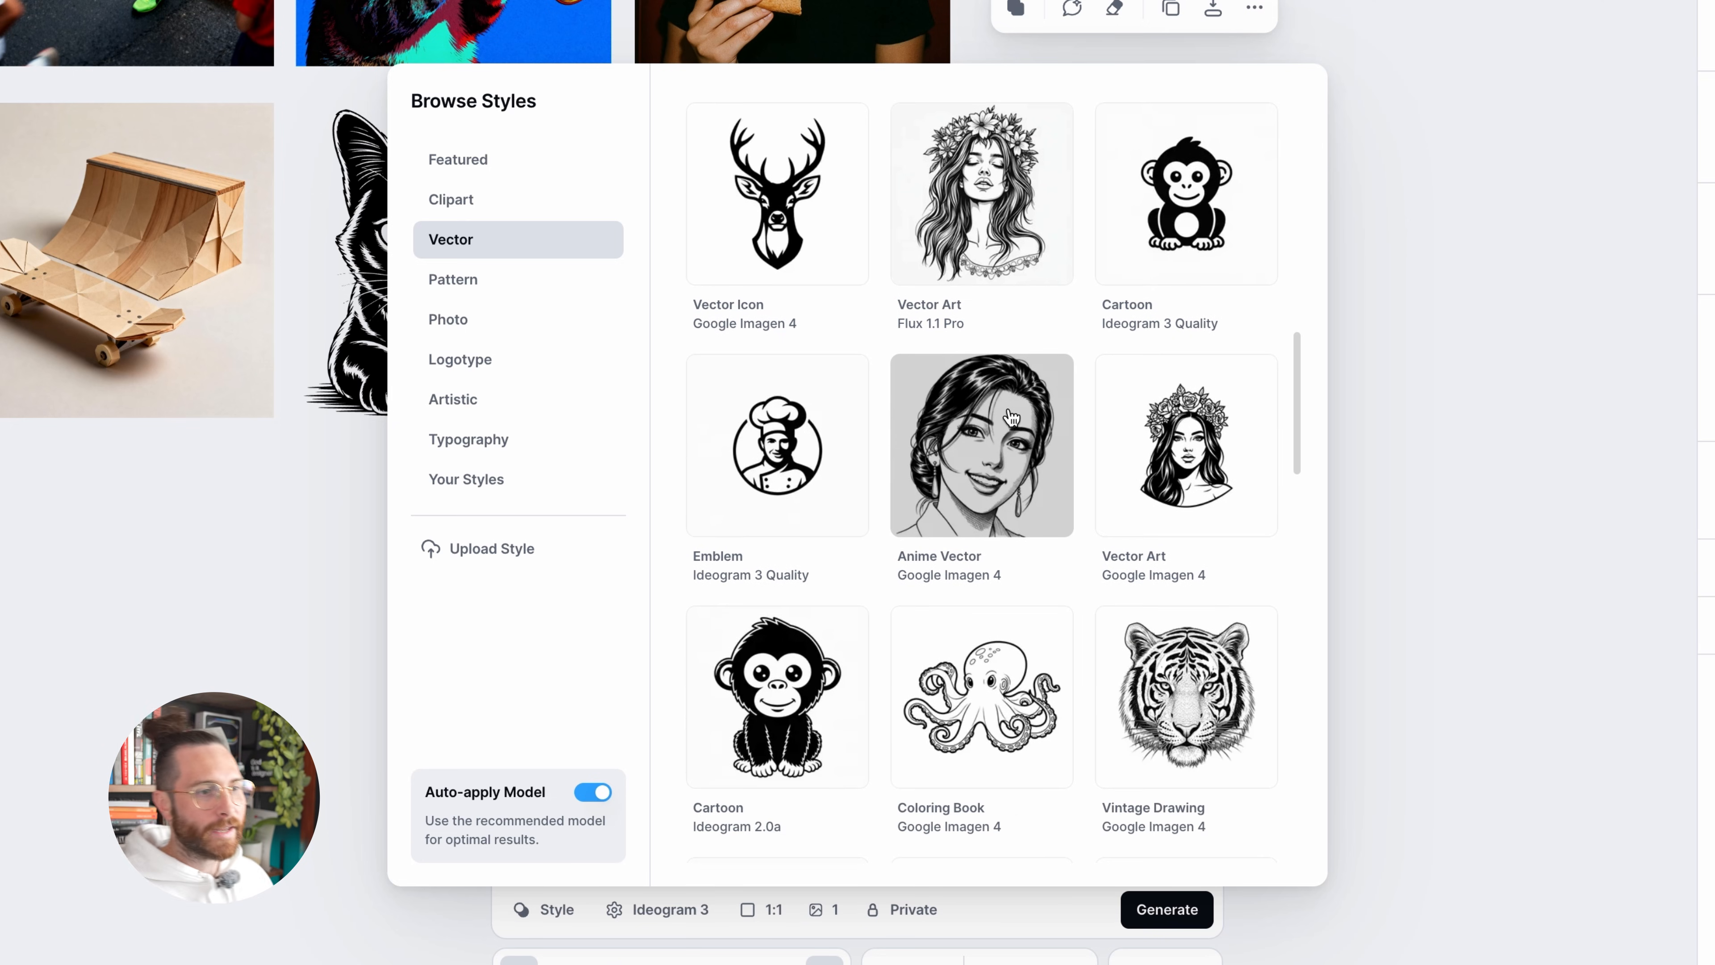
left_click(174, 497)
Recreate the wooden skateboard and halfpipe image's prompt, style and model in the image generator
left_click(202, 389)
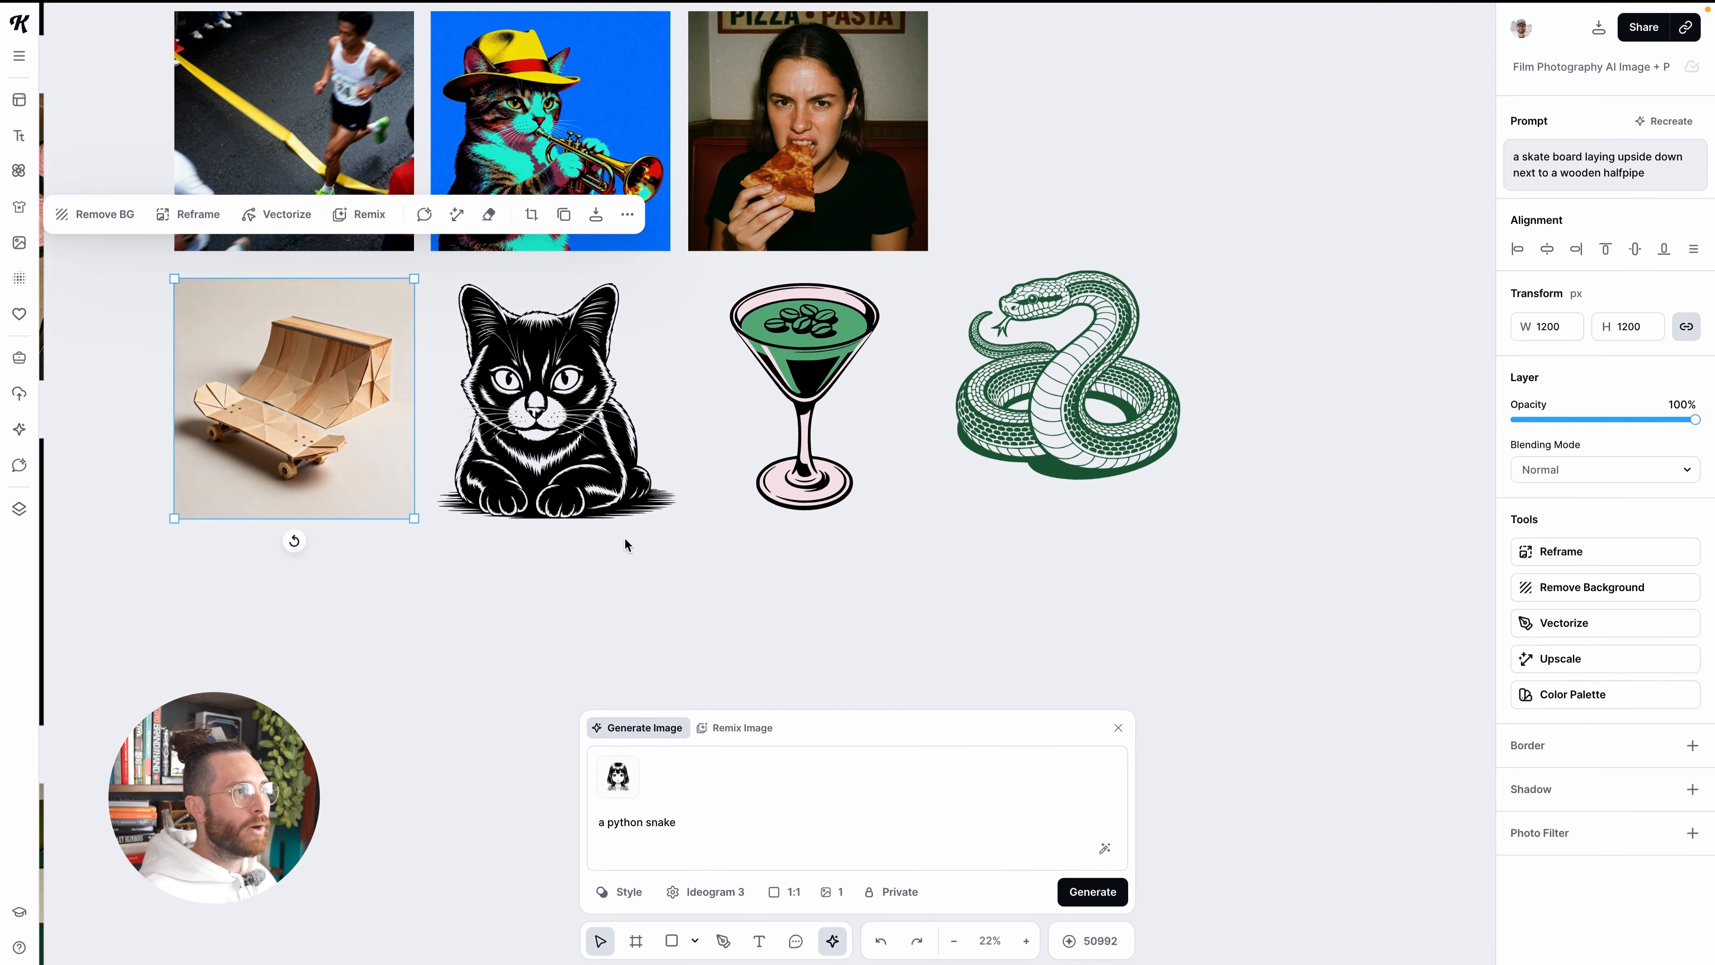
scroll(627, 542, "left", 1)
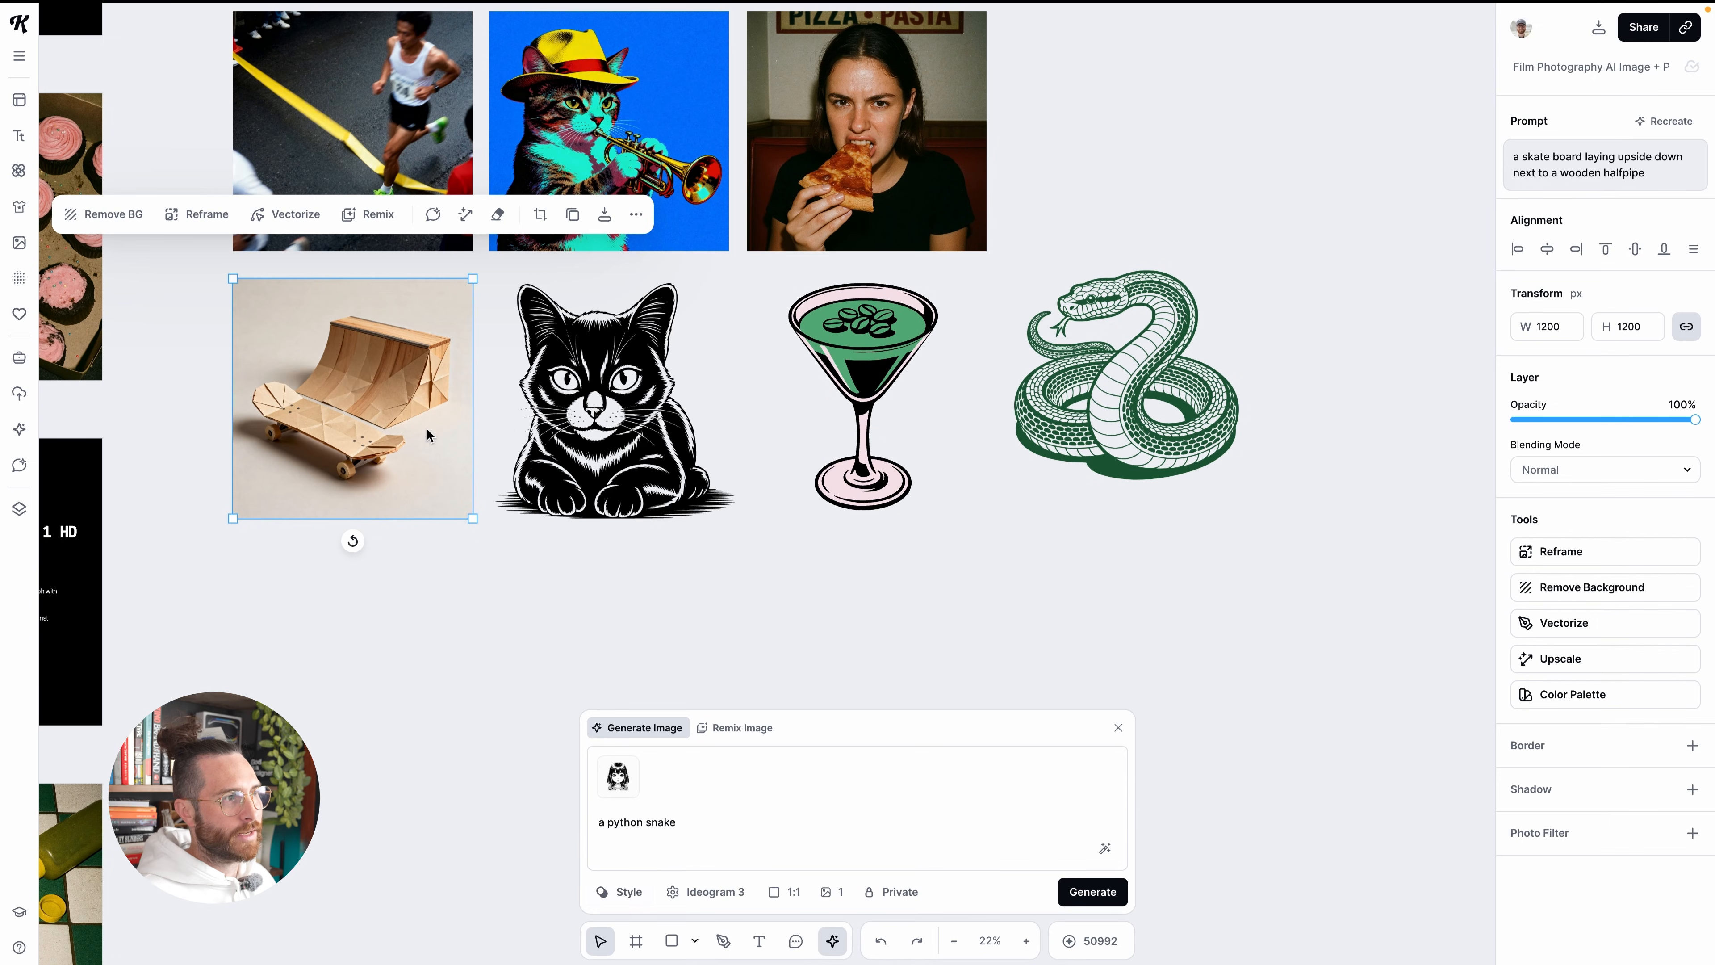
scroll(427, 435, "left", 1)
left_click(1669, 122)
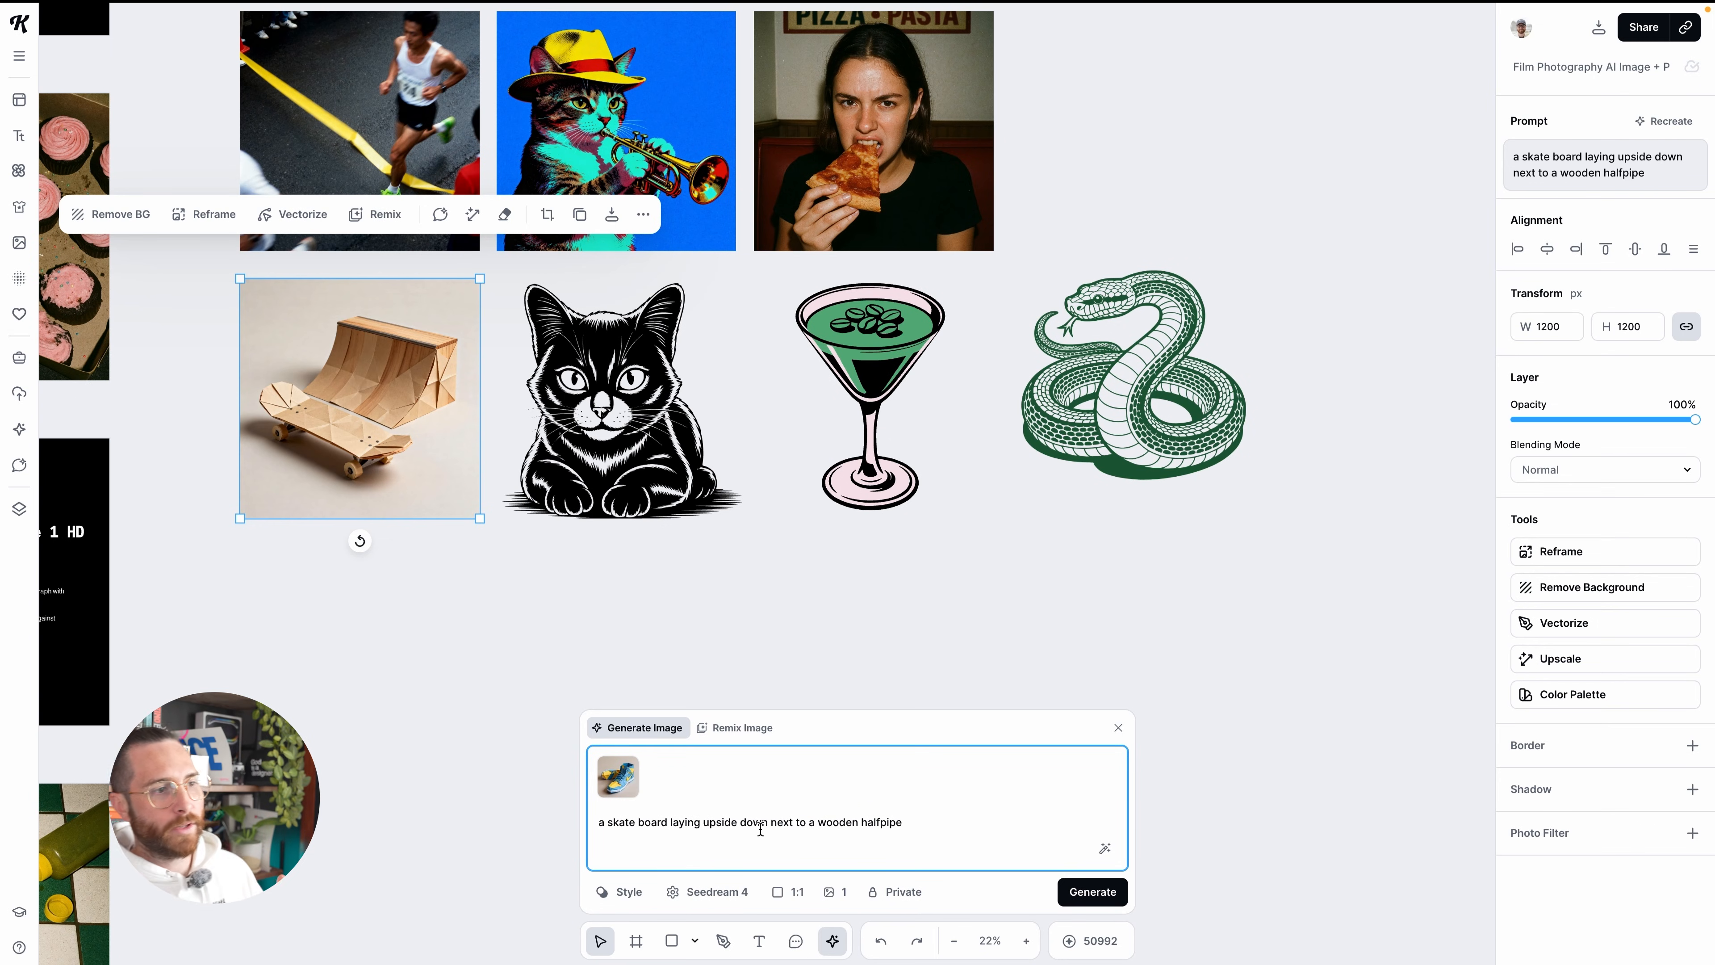
Browse the Artistic style presets and apply the Artistic Blueprint style with its recommended Seedream 3 model
left_click(598, 906)
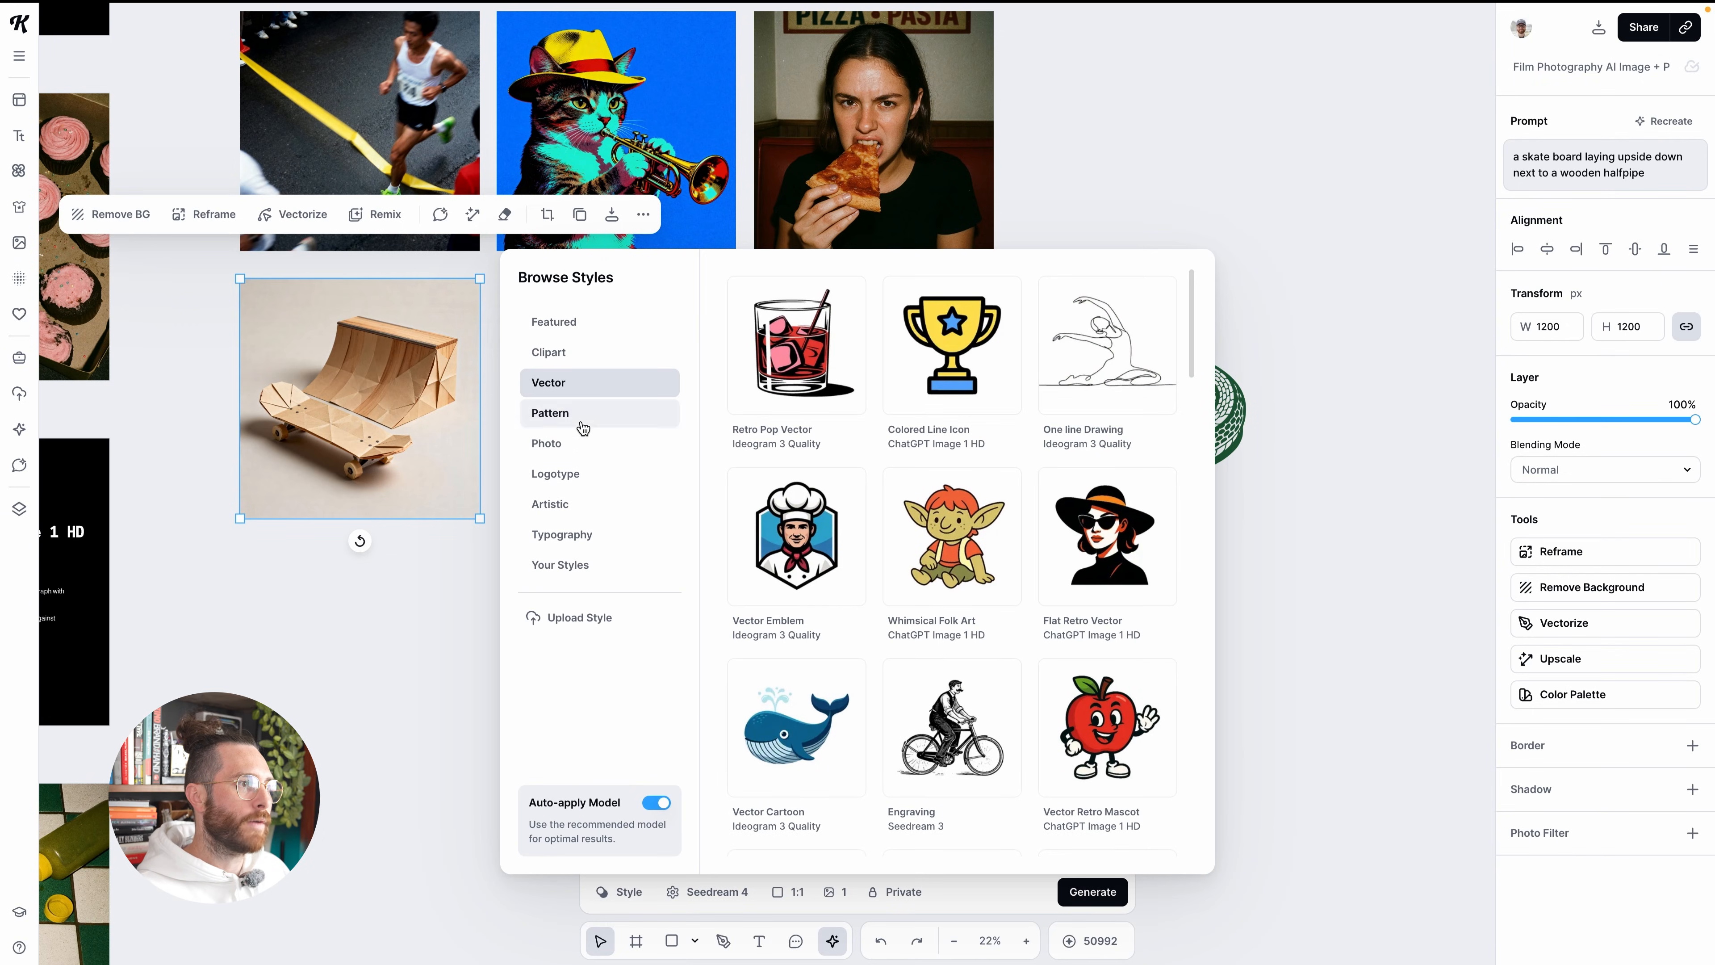
left_click(579, 516)
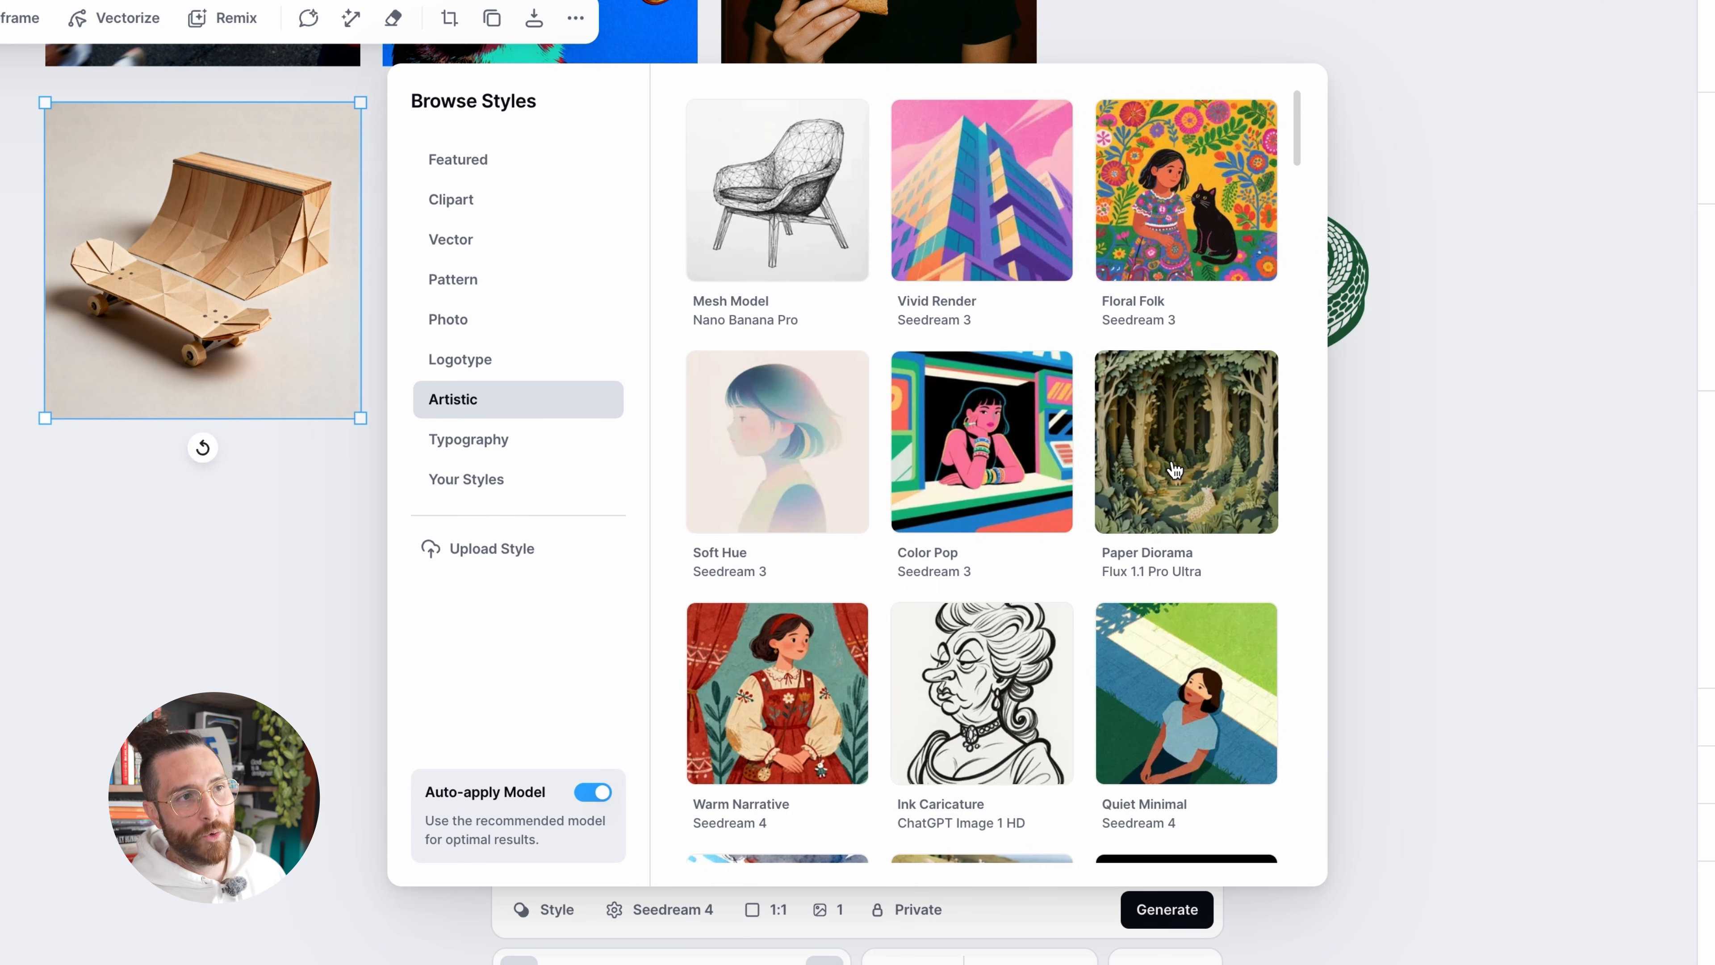
scroll(1175, 468, "down", 3)
scroll(1176, 467, "down", 10)
scroll(1176, 466, "down", 10)
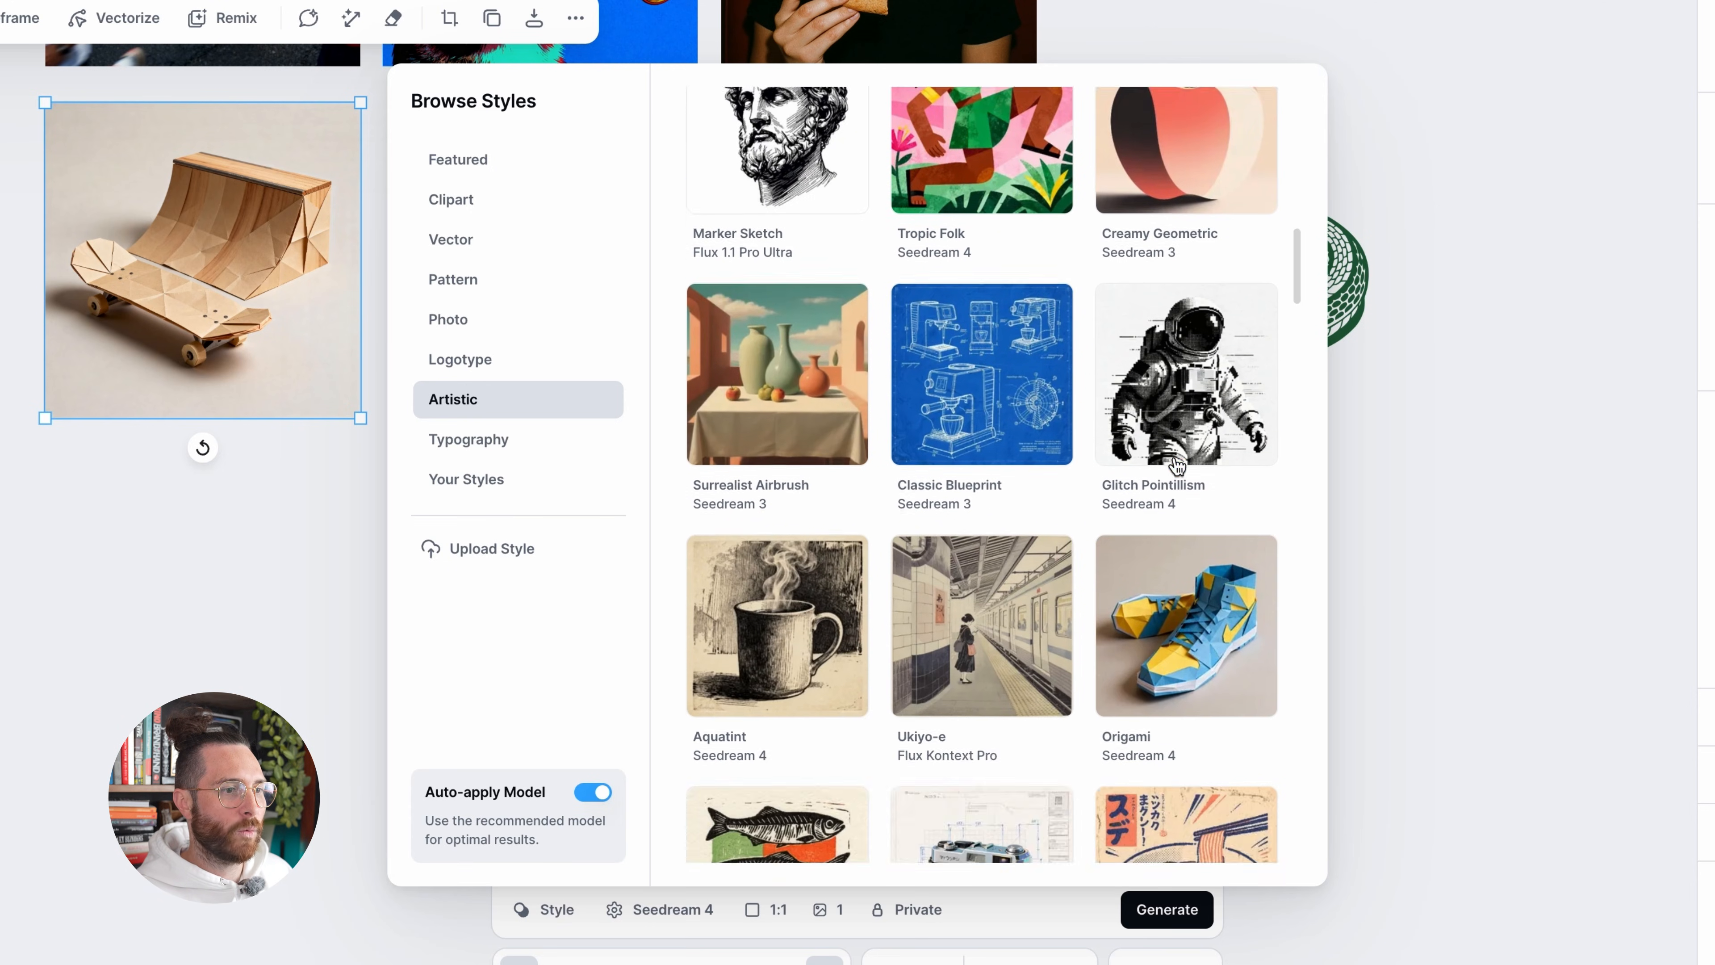
scroll(1176, 466, "down", 4)
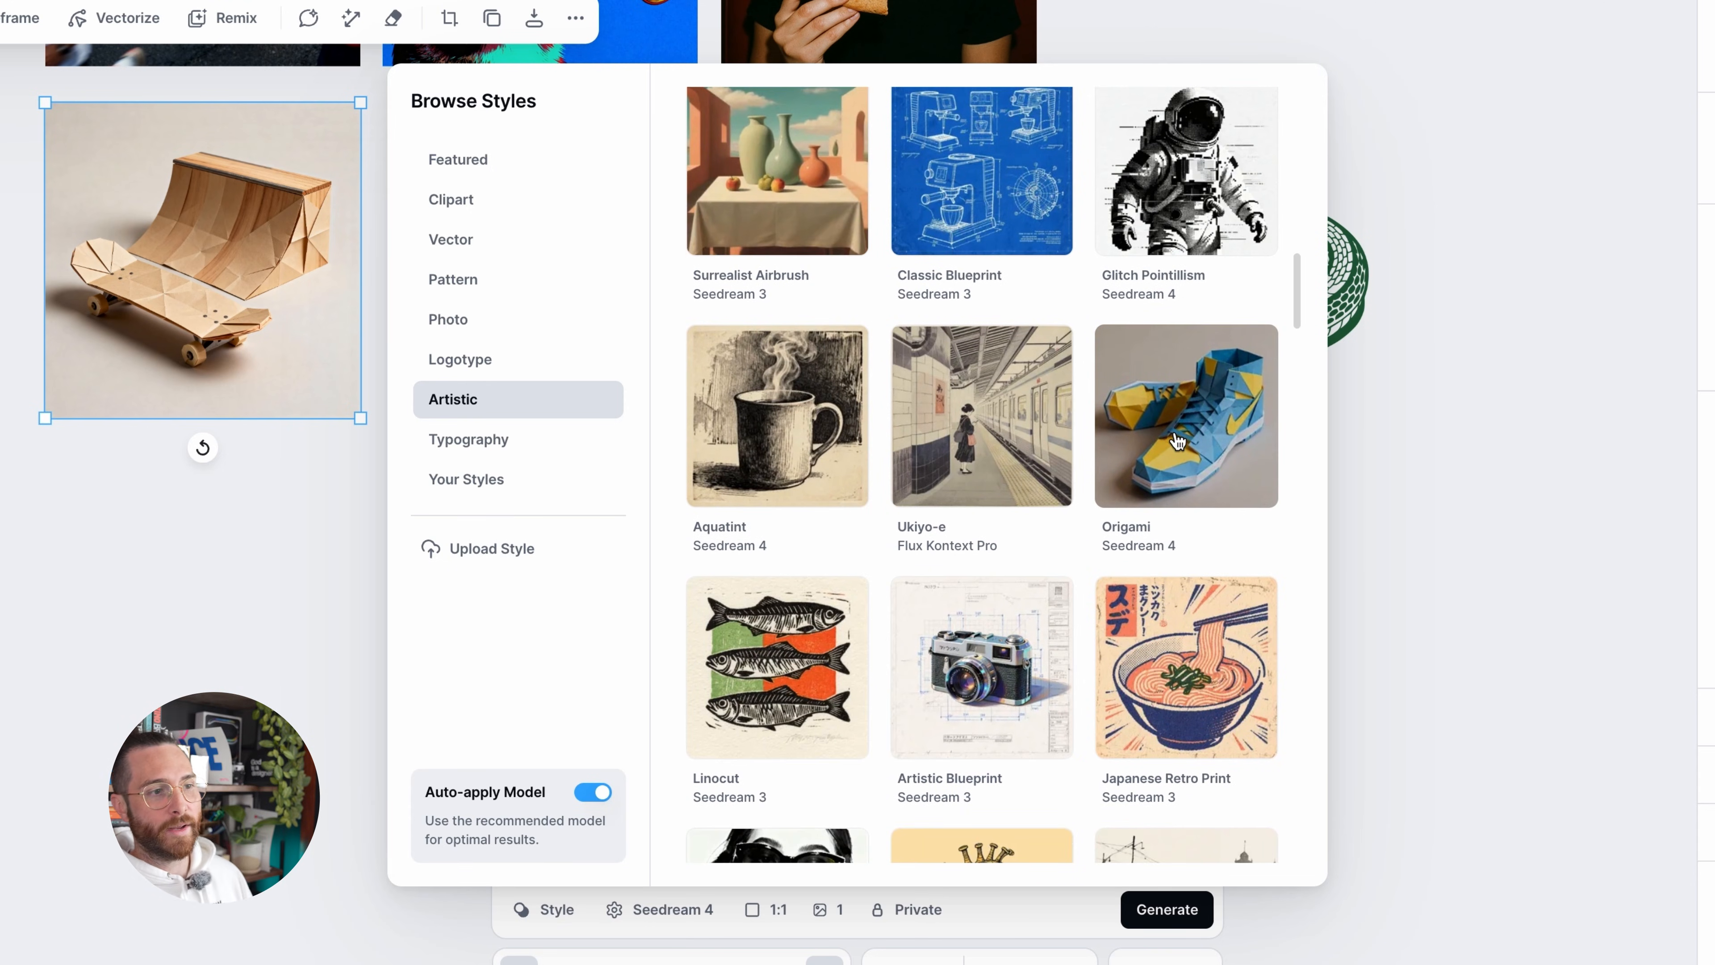
scroll(1178, 442, "down", 5)
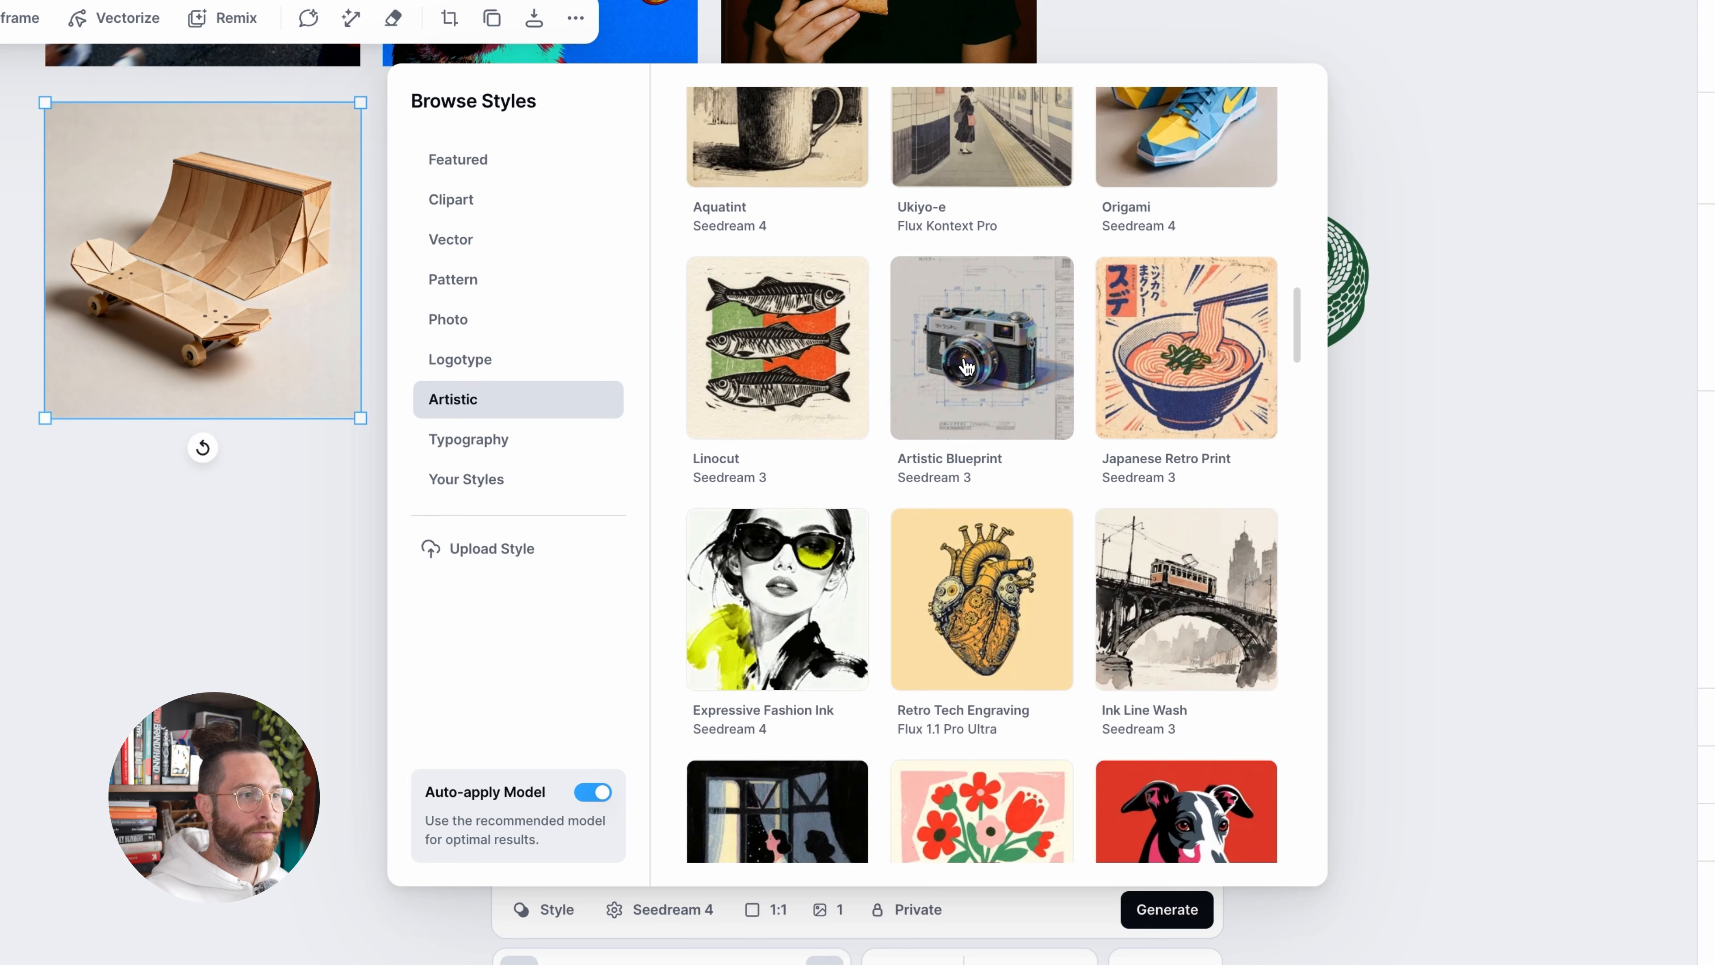
left_click(984, 399)
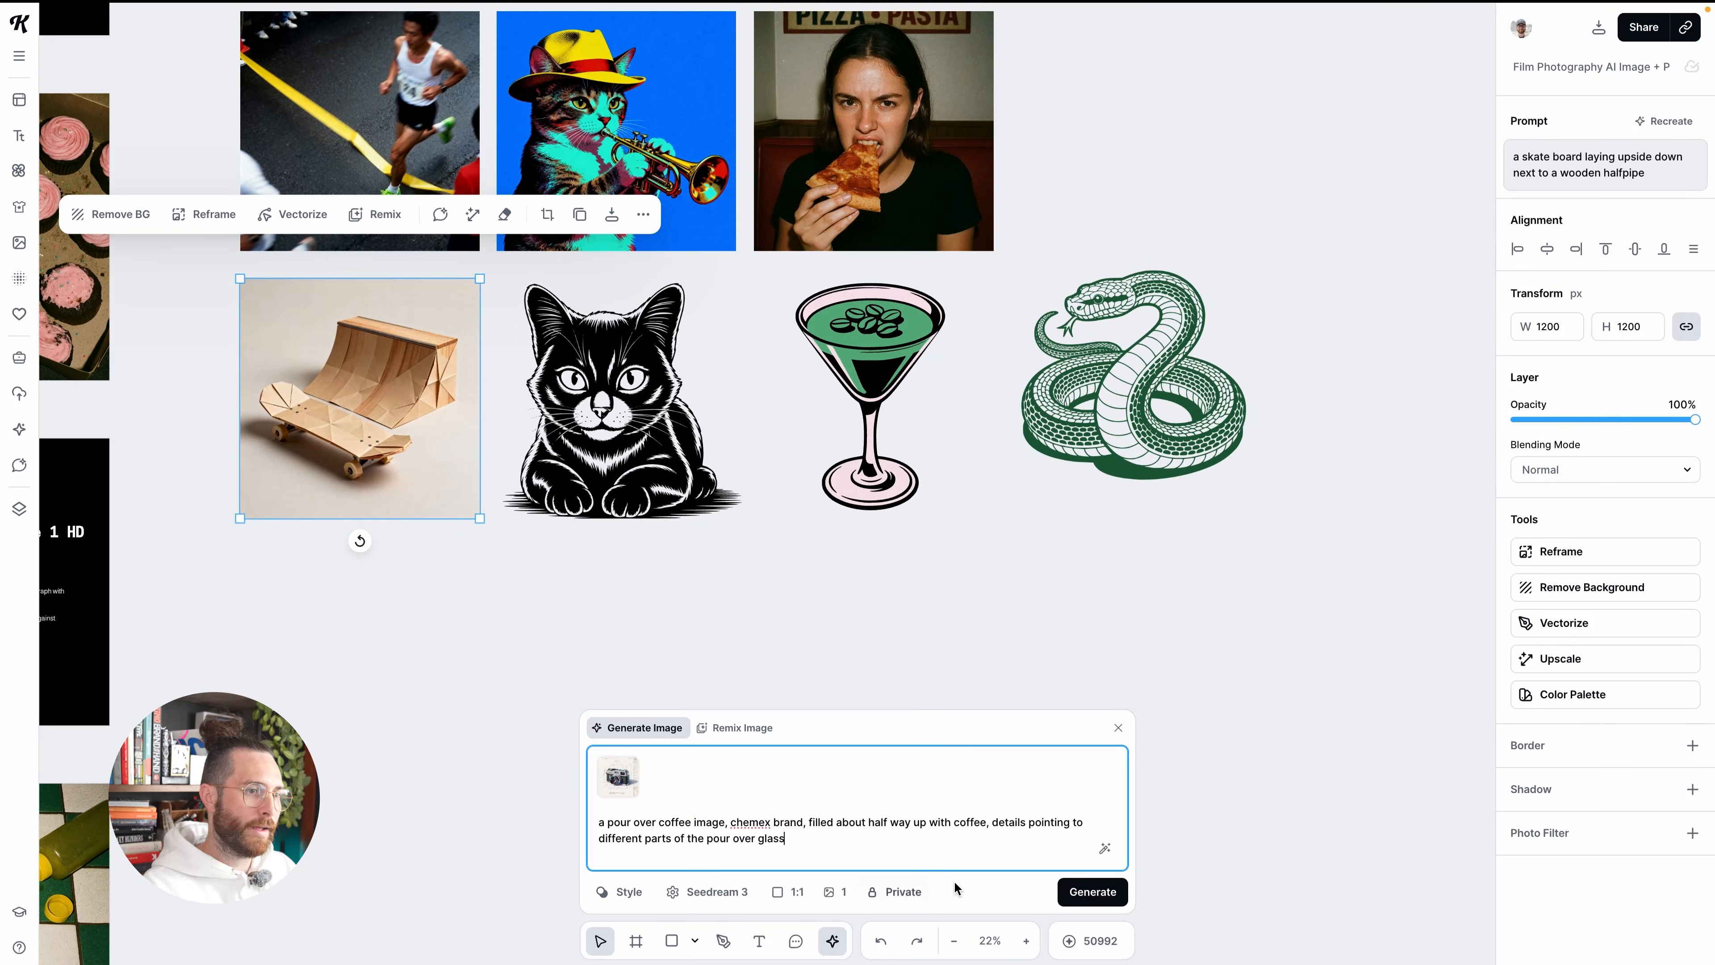
Generate "a pour over coffee image, chemex brand, filled about half way up with coffee, details pointing to different parts of the pour over glass" below the skateboard
left_click(1110, 893)
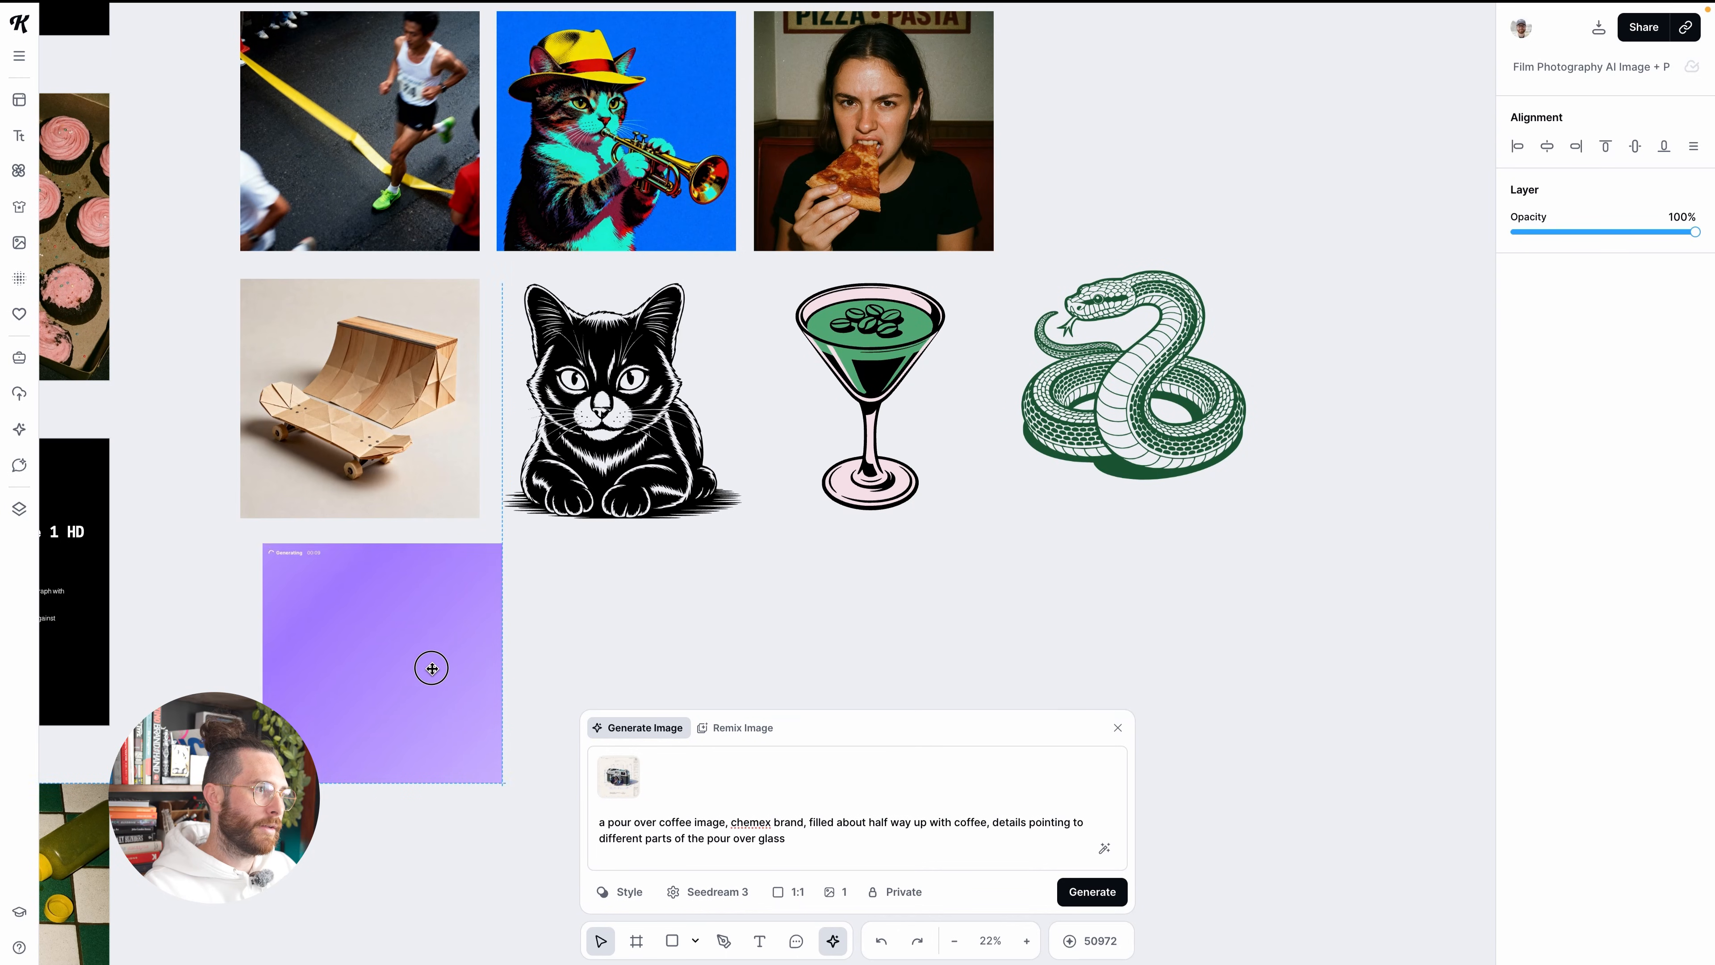
left_click(405, 662)
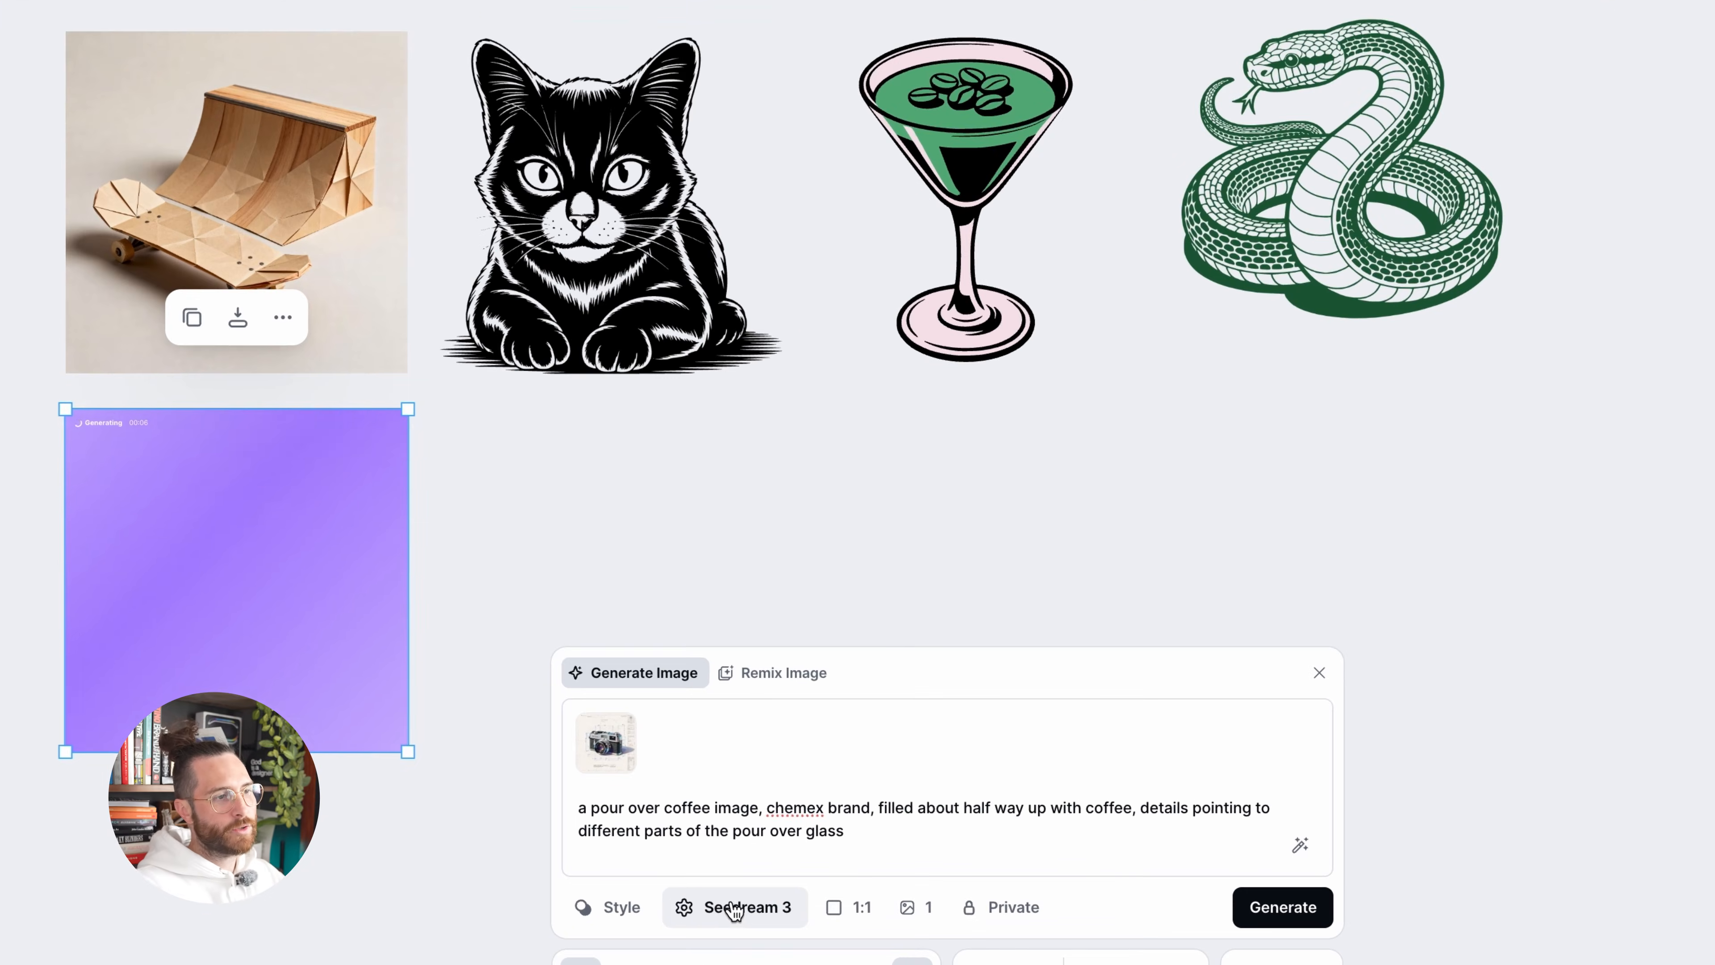
Look through the available generation models and switch the coffee prompt's model to Nano Banana Pro 4K
left_click(714, 893)
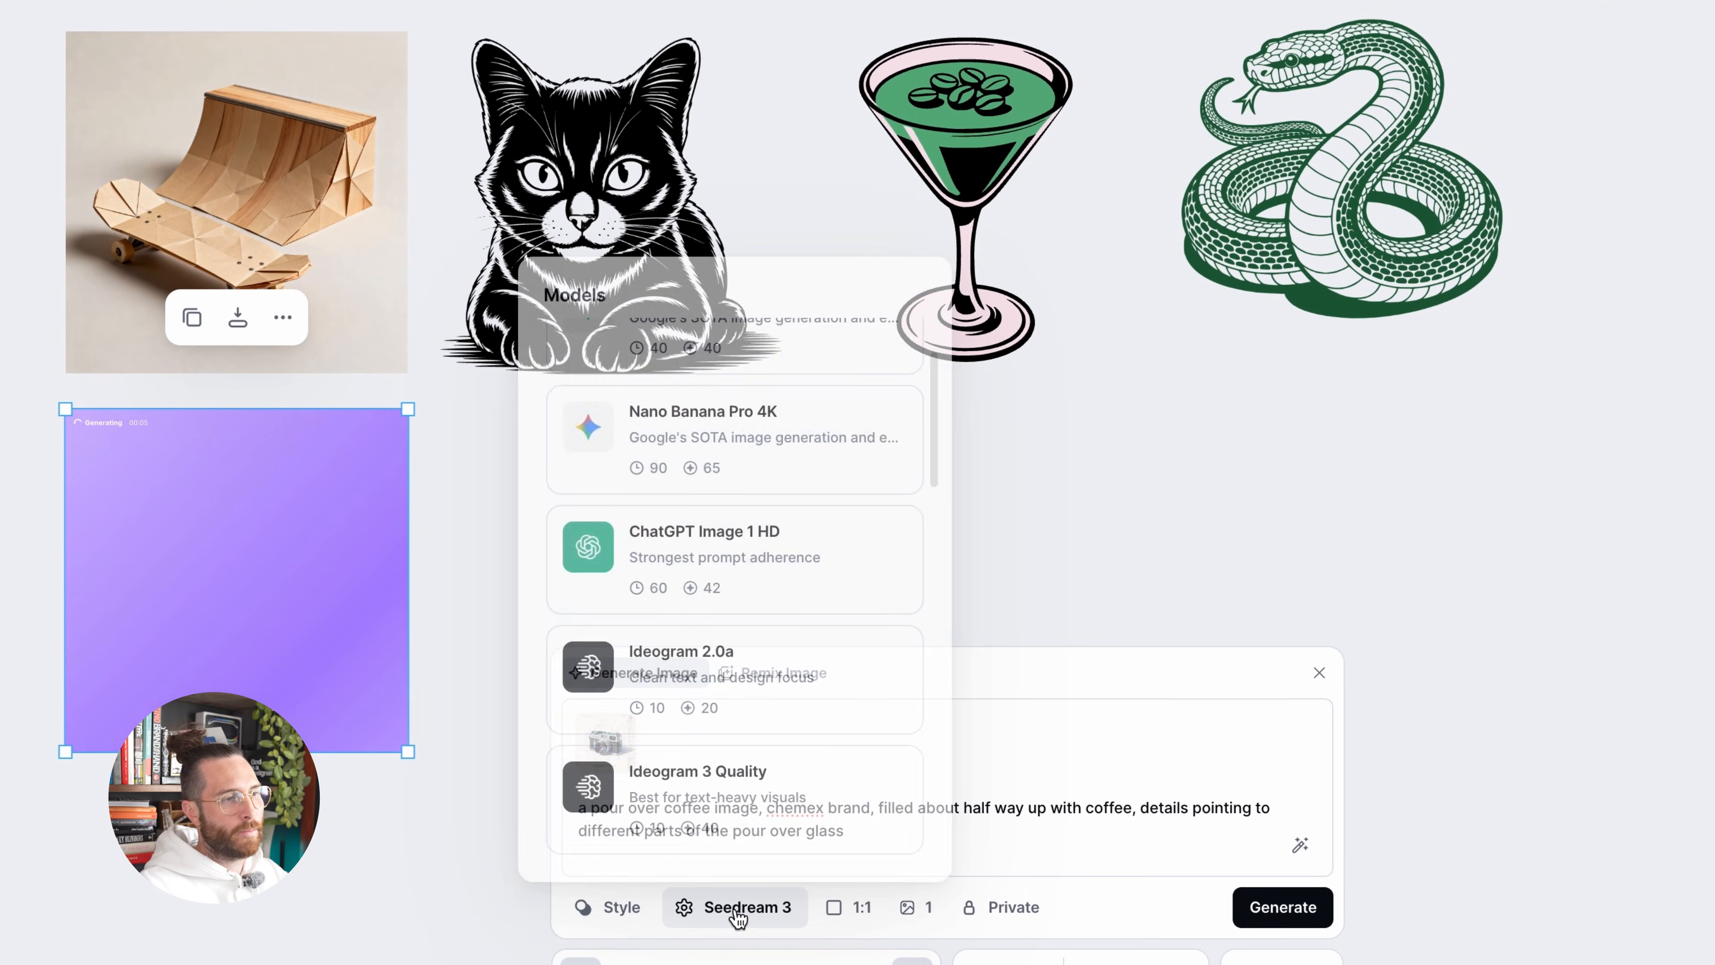
scroll(727, 796, "down", 1)
scroll(759, 689, "up", 5)
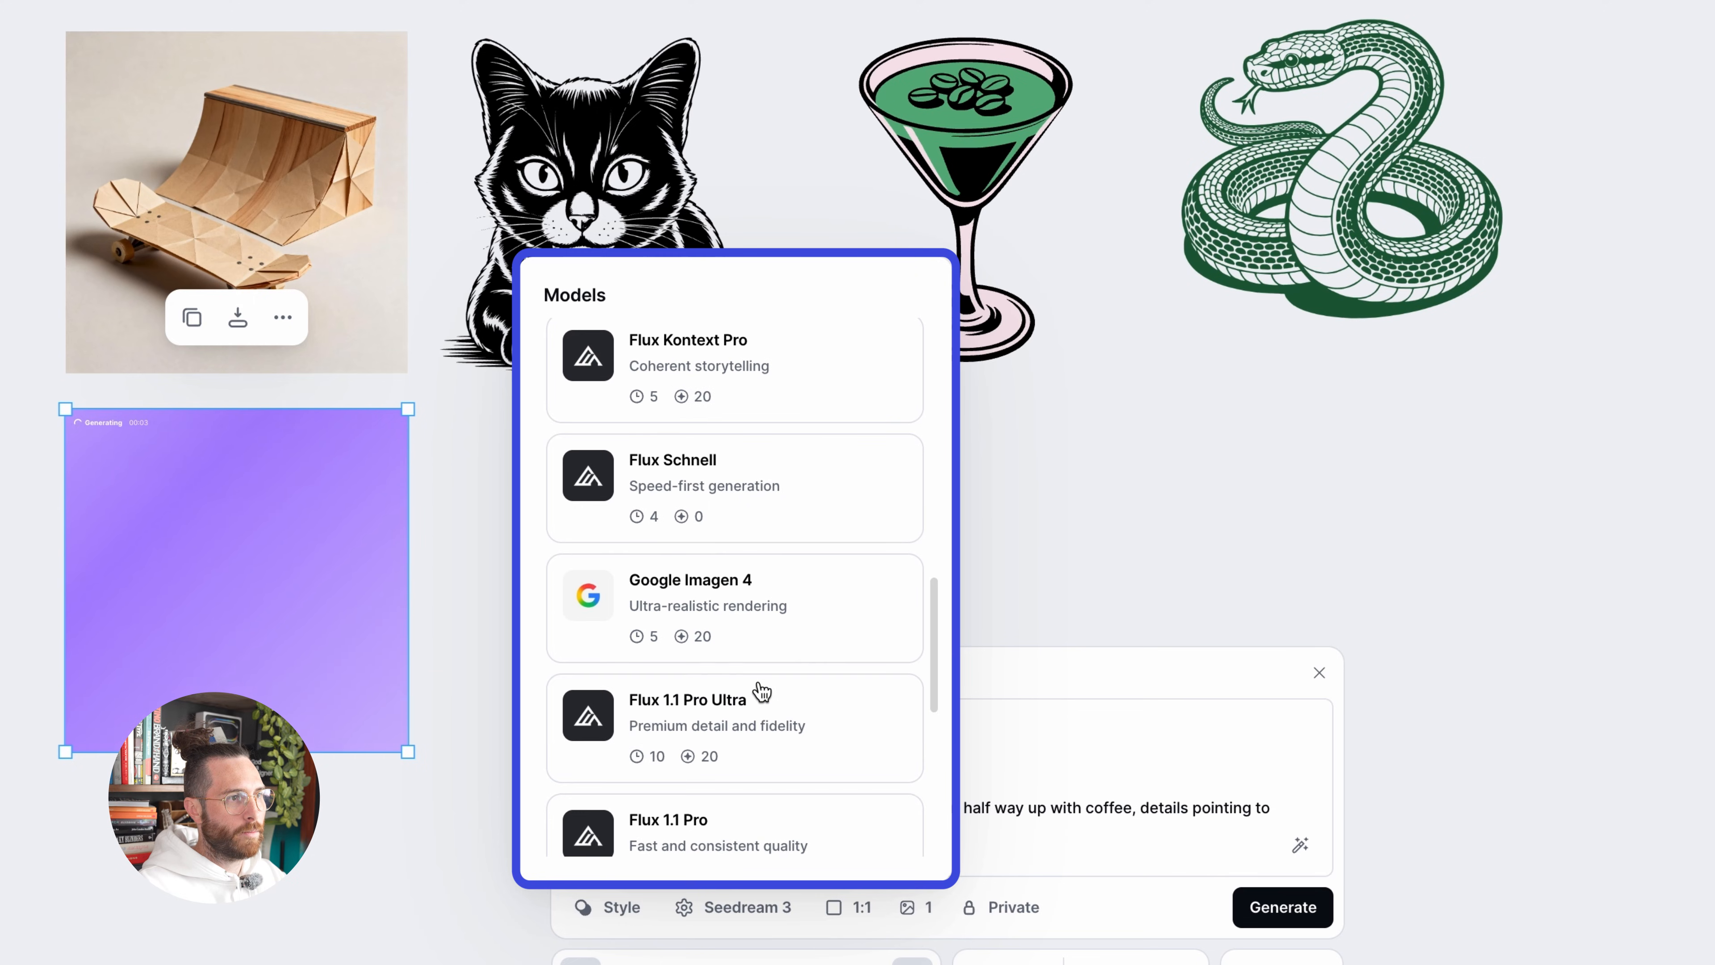
scroll(762, 691, "up", 1)
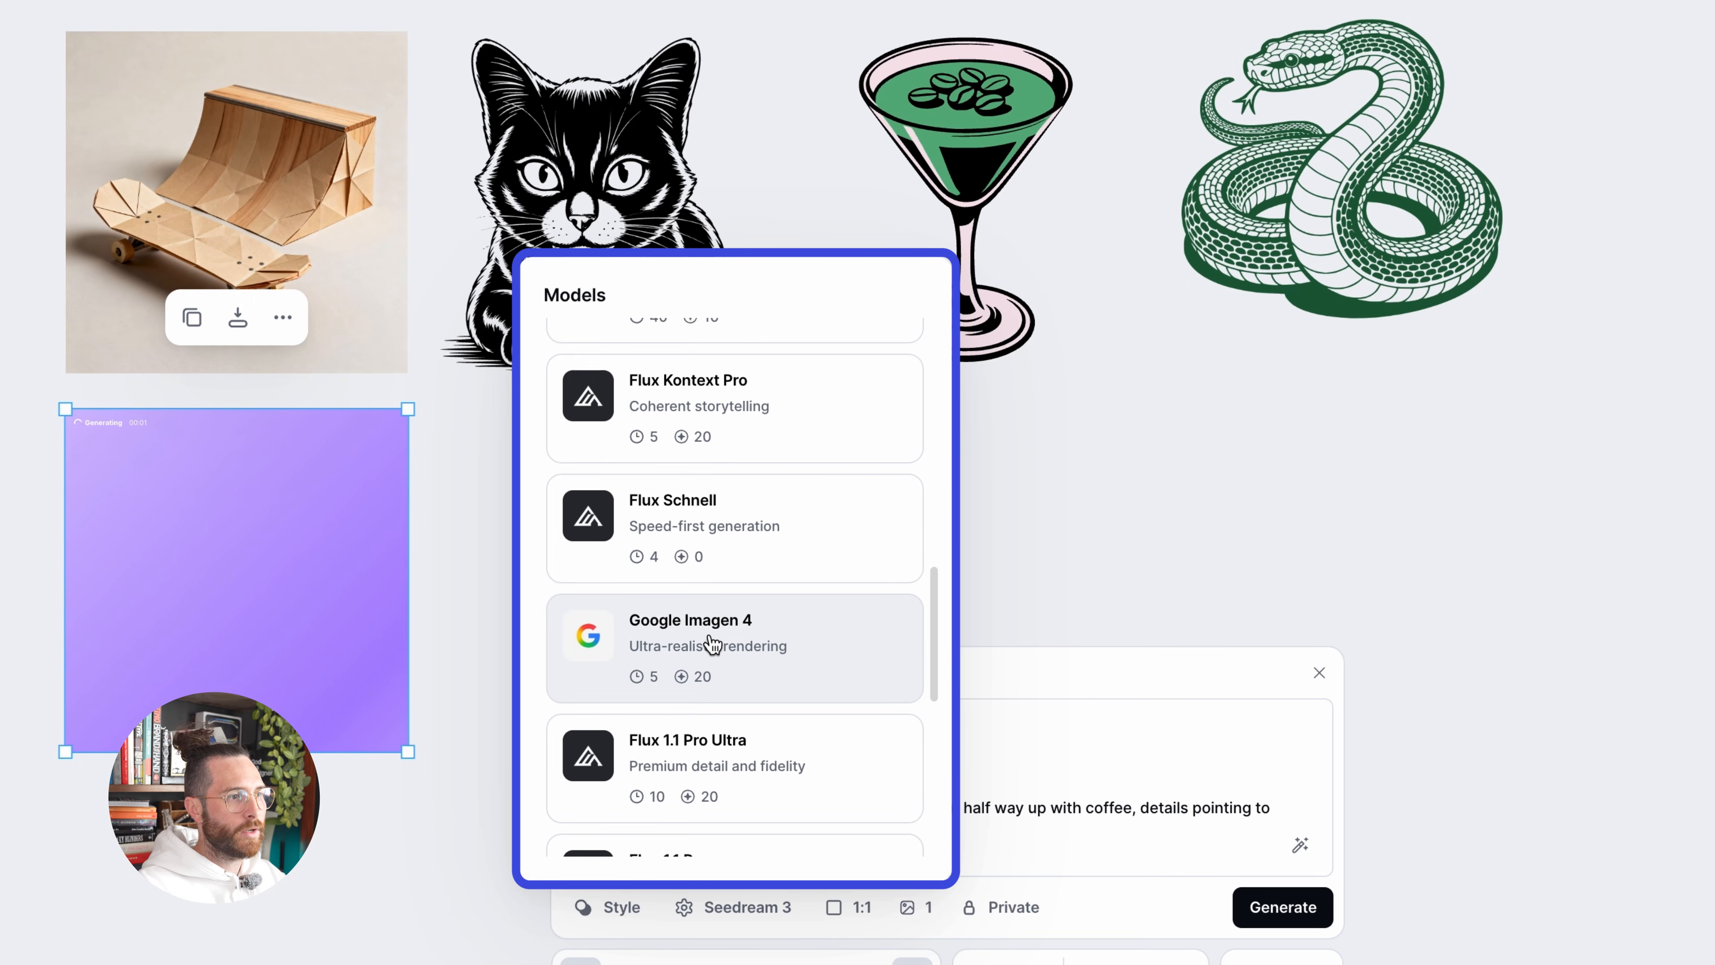
scroll(710, 655, "up", 6)
scroll(722, 648, "up", 2)
scroll(727, 645, "up", 2)
left_click(723, 581)
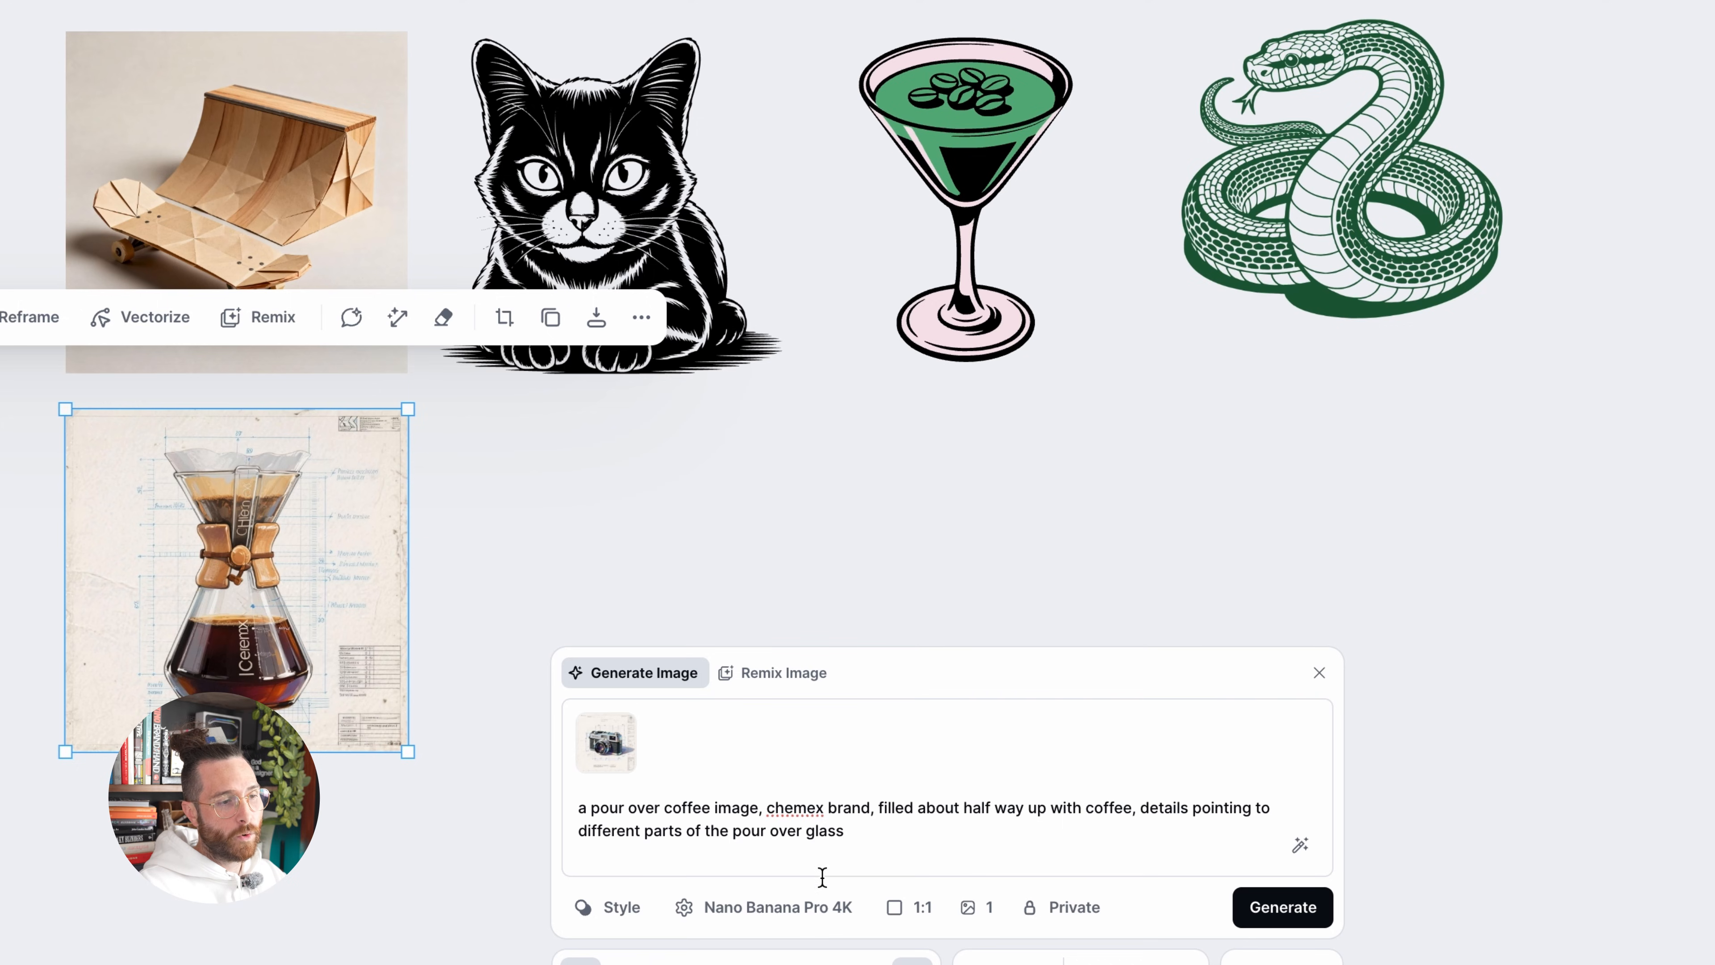
Set the generator to produce 2 images in 9:16 aspect ratio
left_click(977, 907)
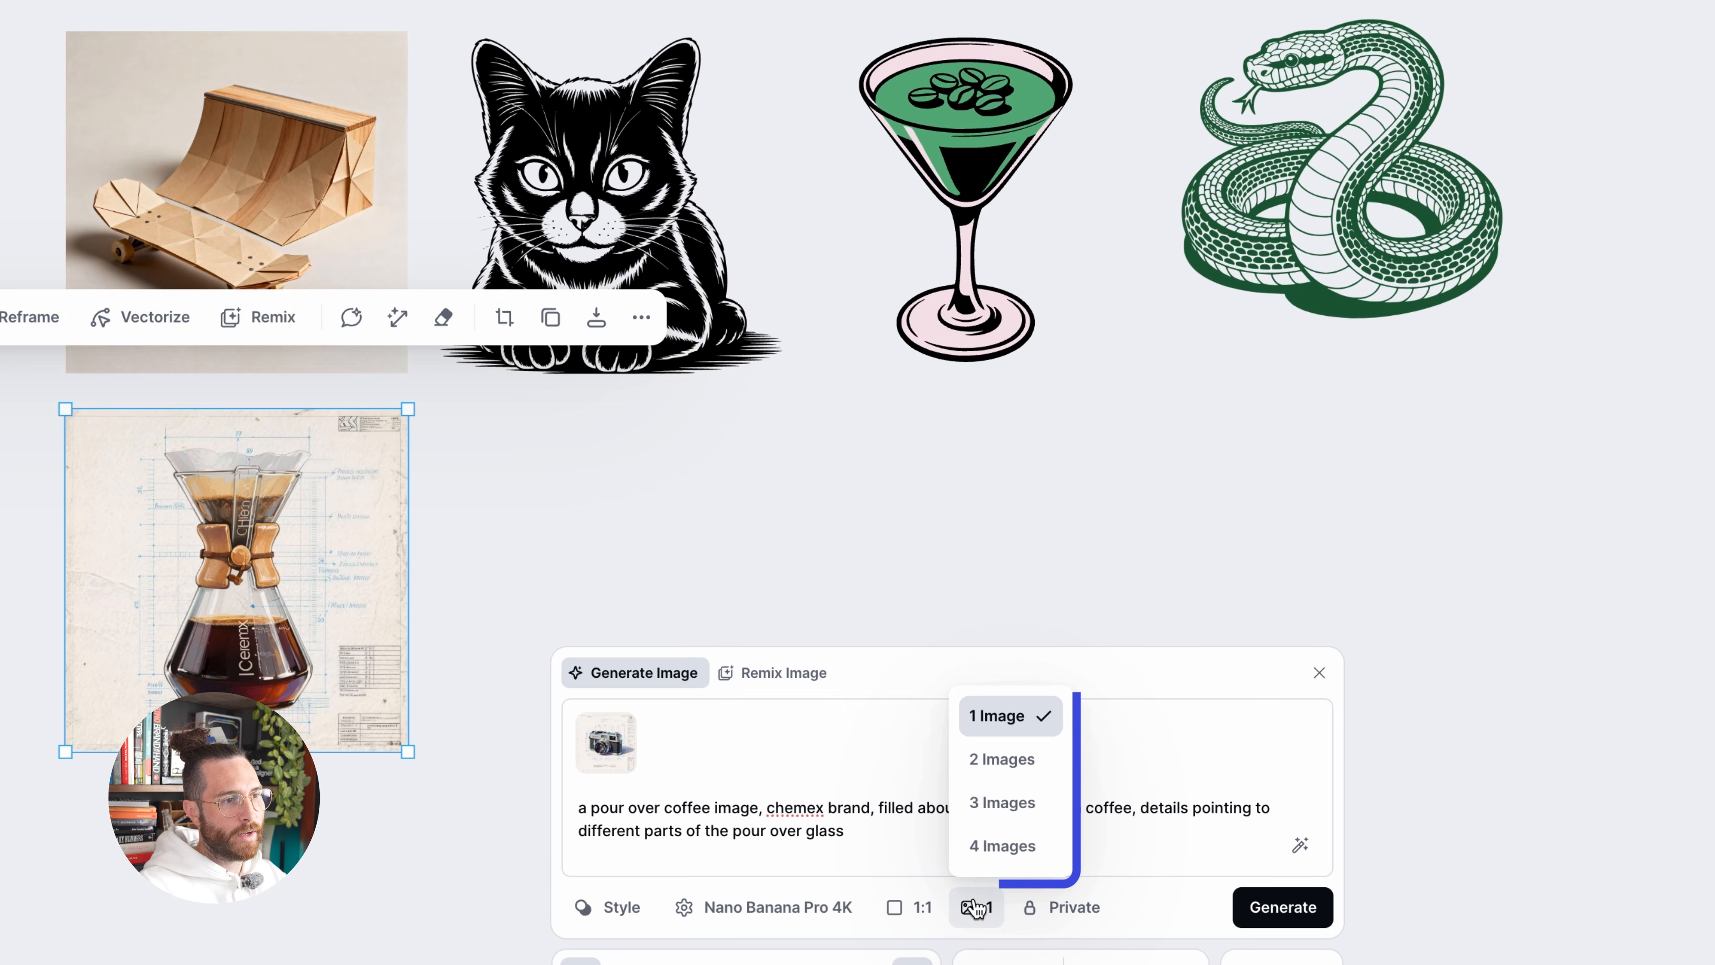
left_click(994, 777)
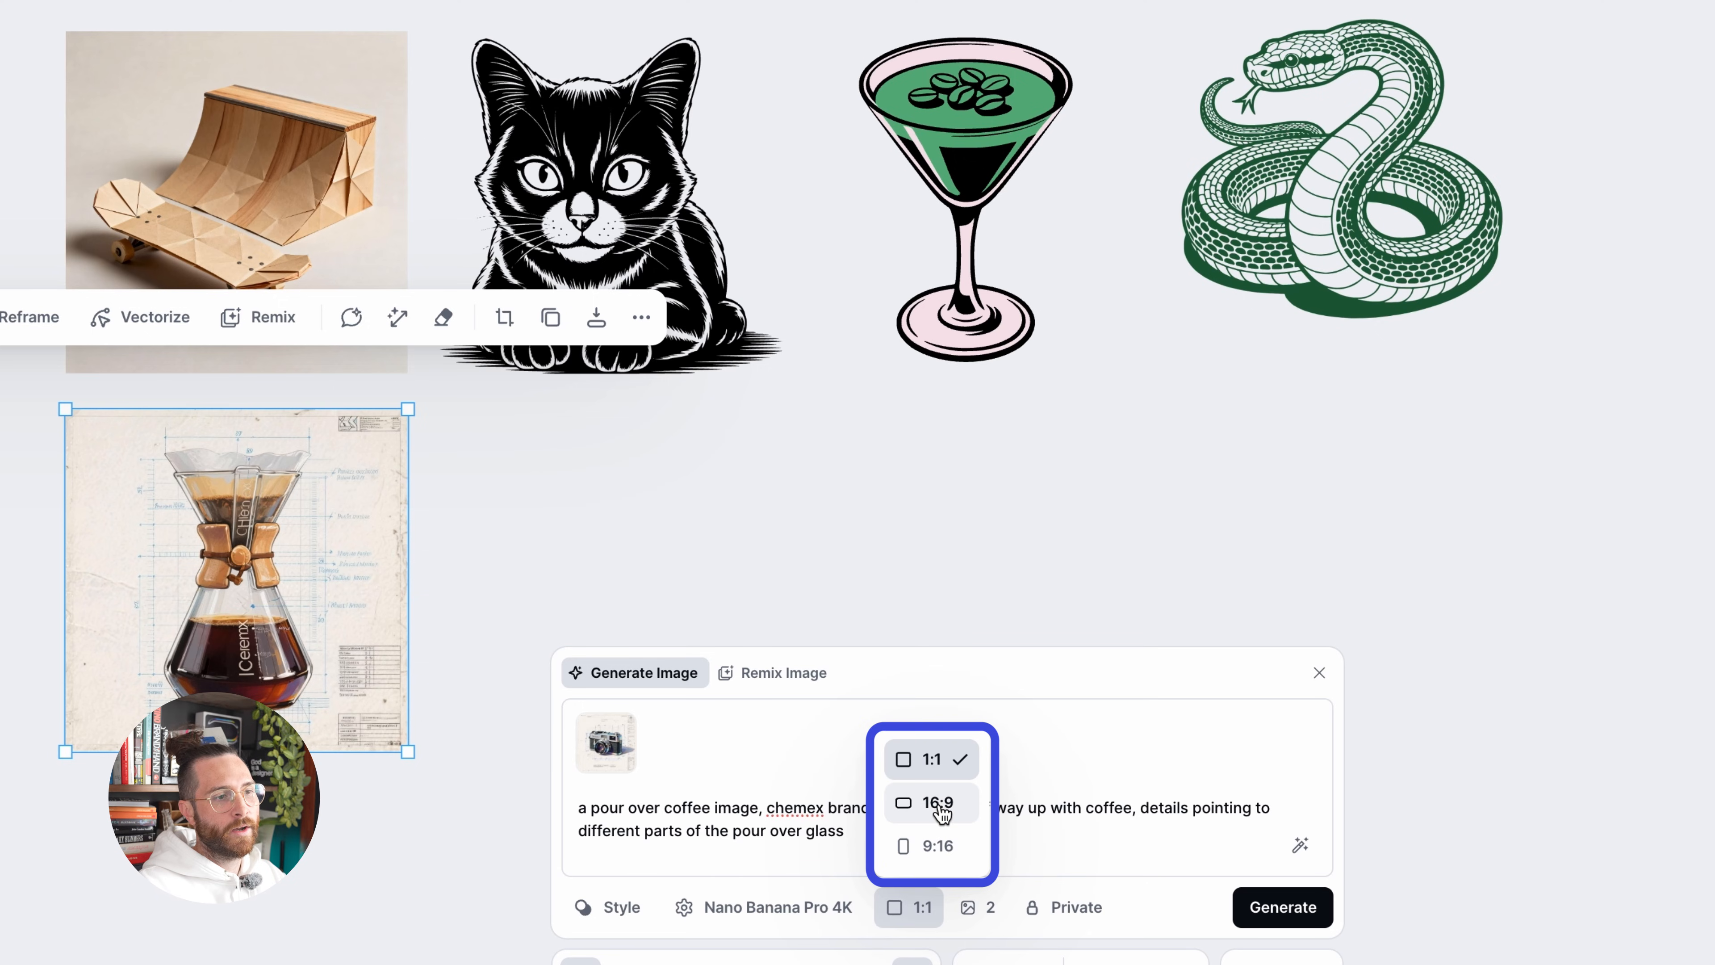
left_click(939, 848)
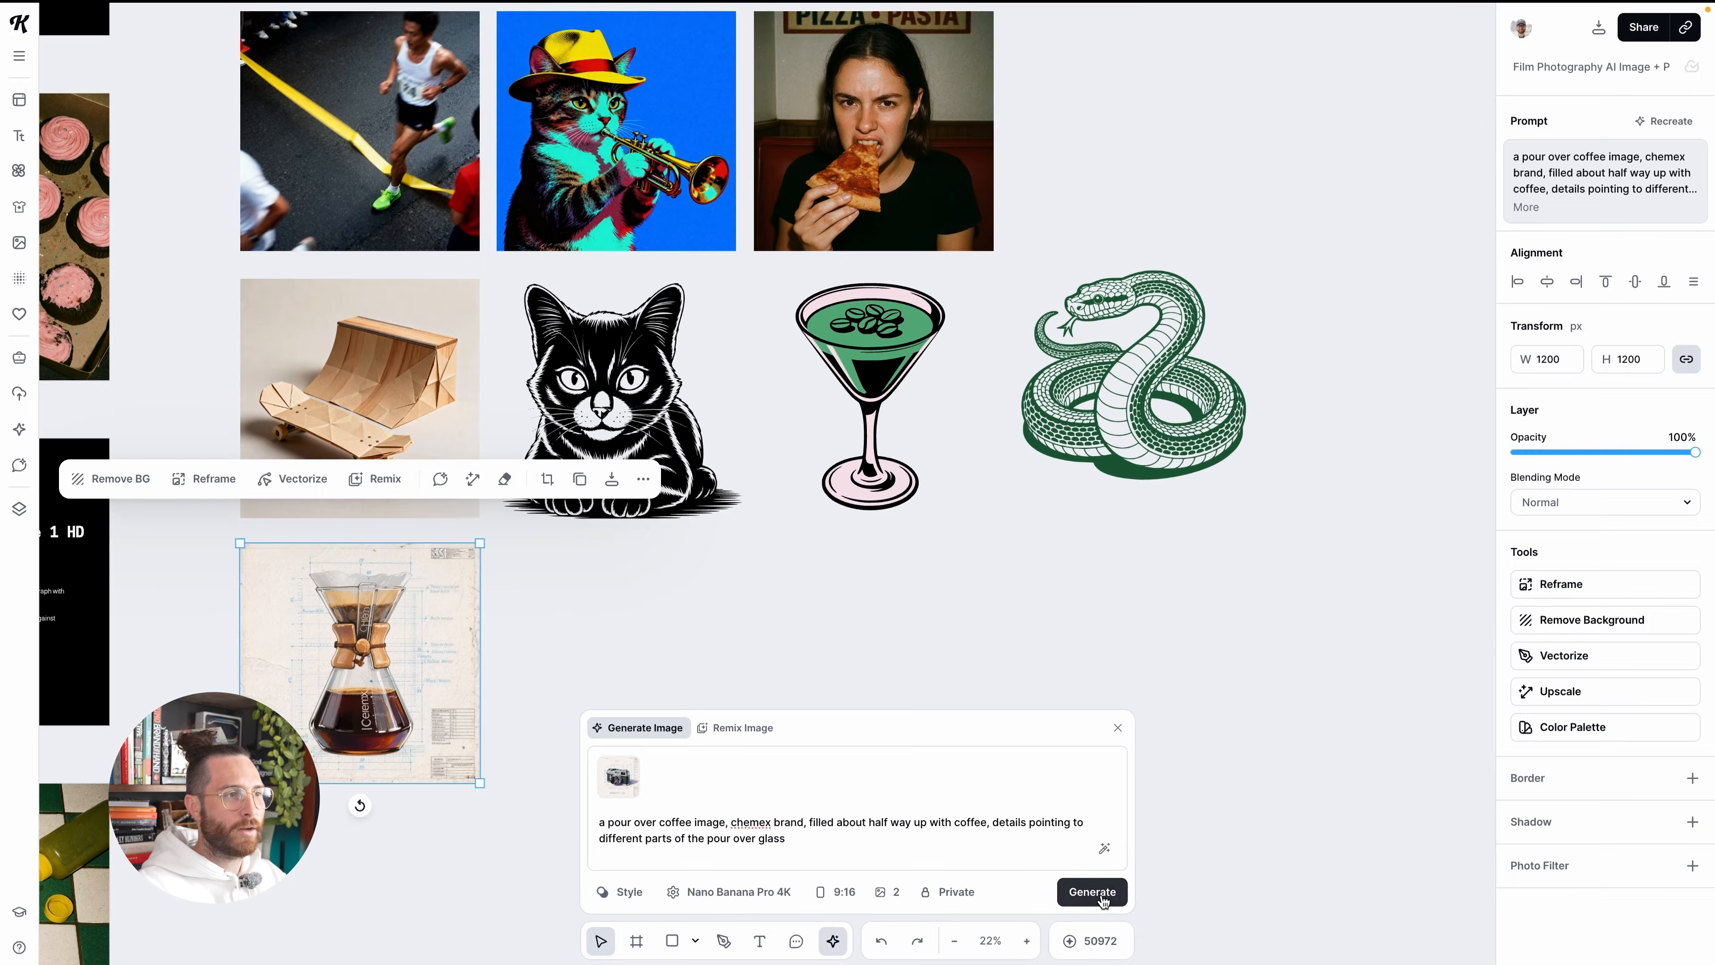
Generate the two portrait coffee images and place them beside the square coffee blueprint image
left_click(1101, 893)
left_click_drag(911, 548, 702, 720)
scroll(648, 669, "left", 3)
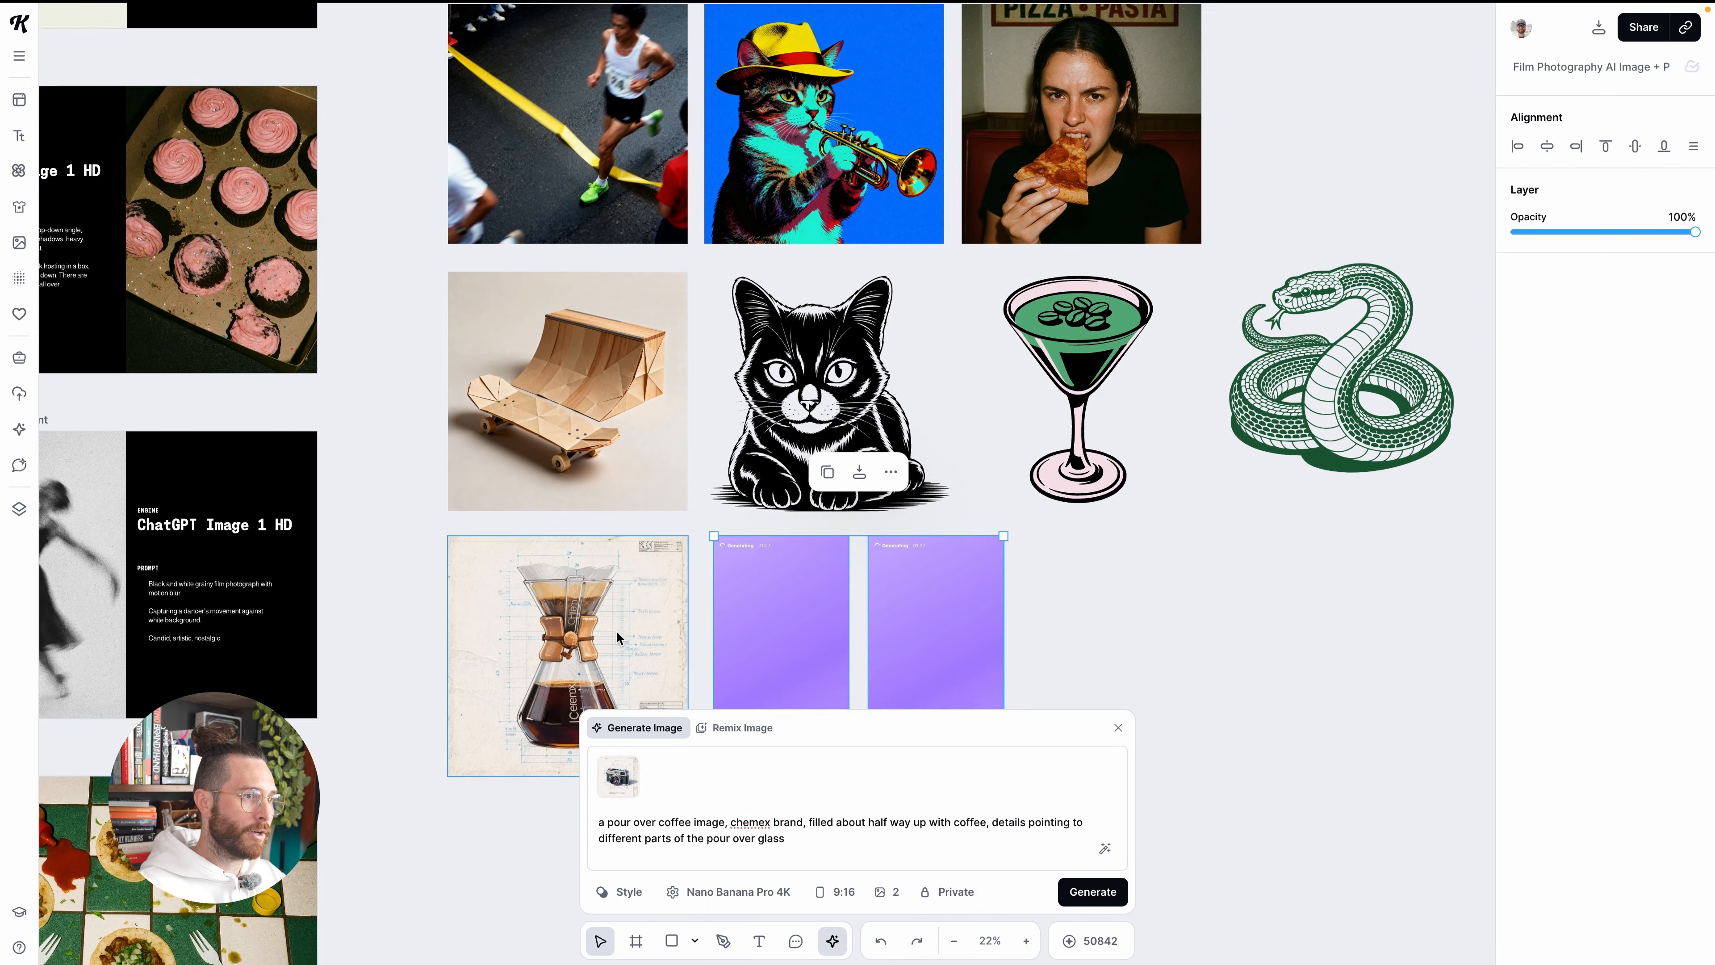
Inspect the square coffee blueprint image and open it in the Eraser with Erase & Fill enabled
scroll(616, 631, "up", 5)
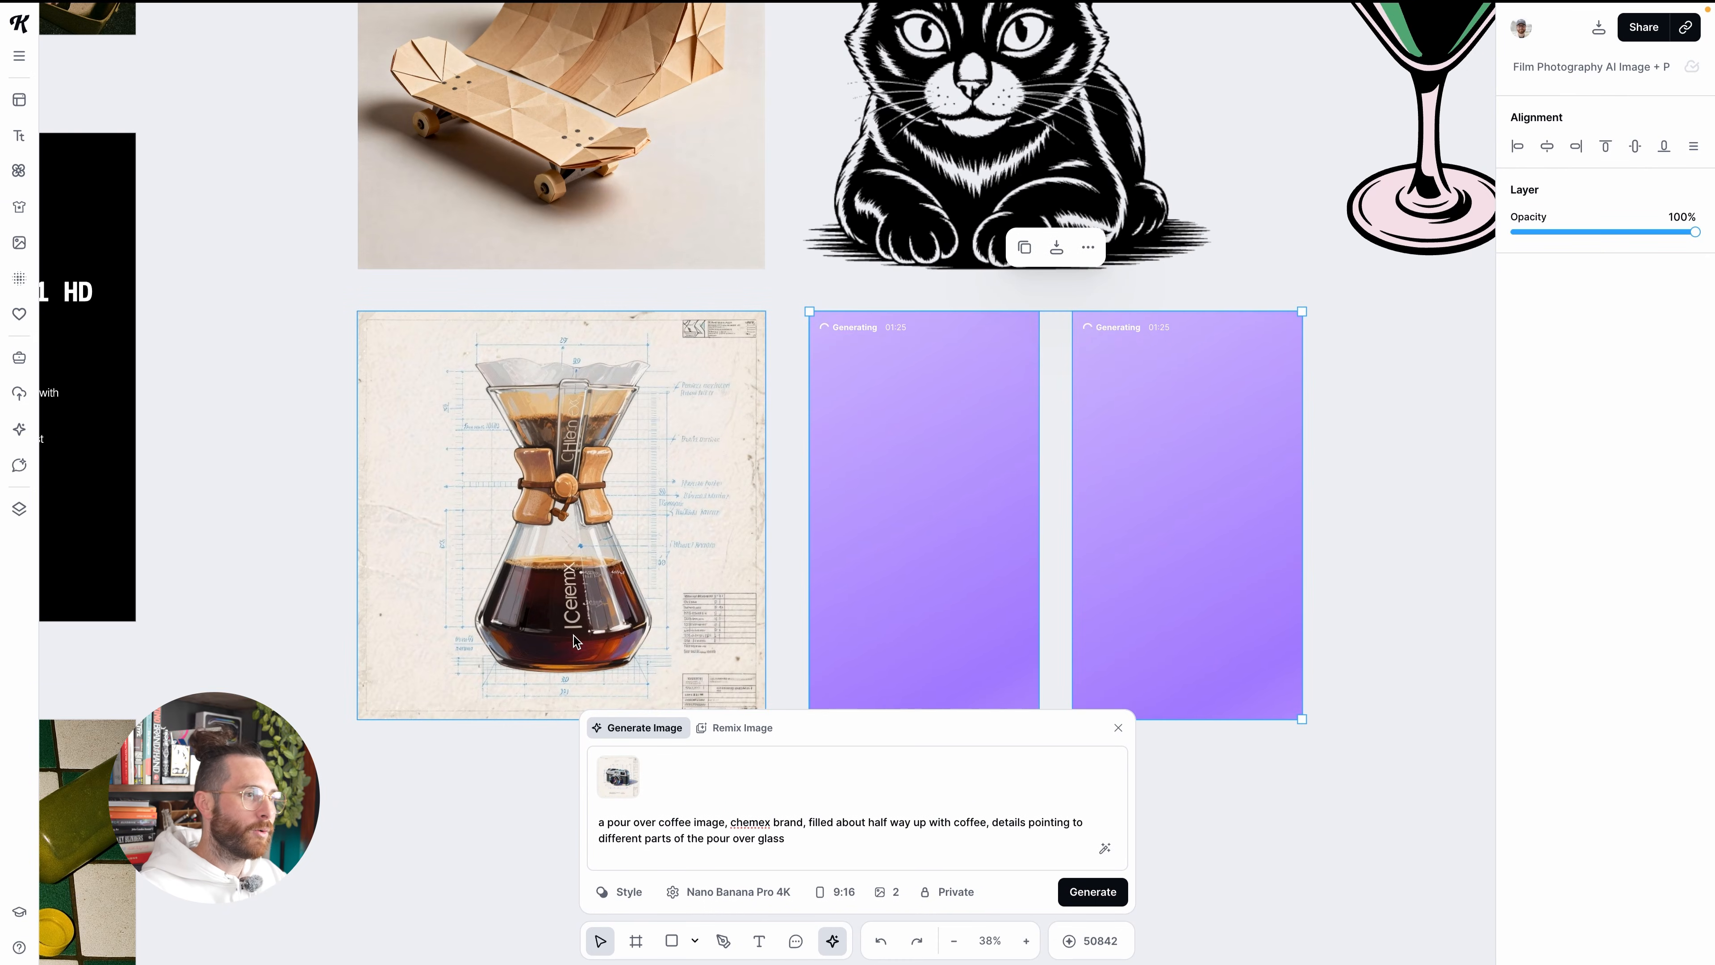
scroll(587, 616, "down", 3)
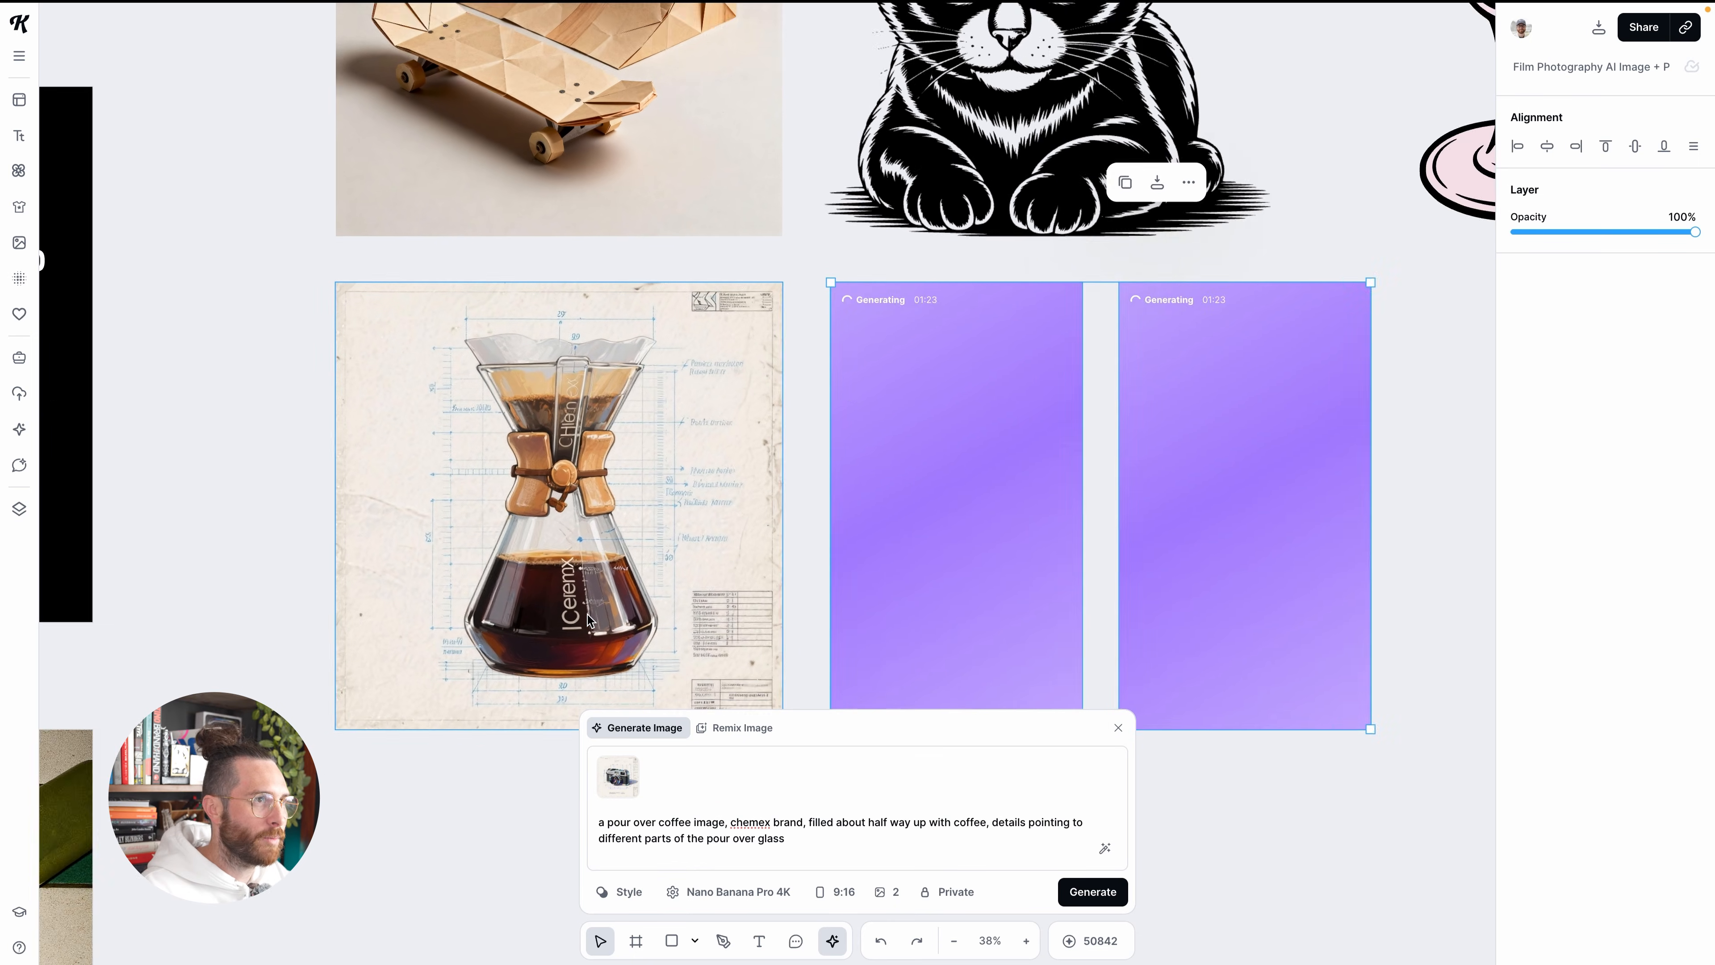
scroll(587, 615, "down", 2)
scroll(590, 590, "down", 2)
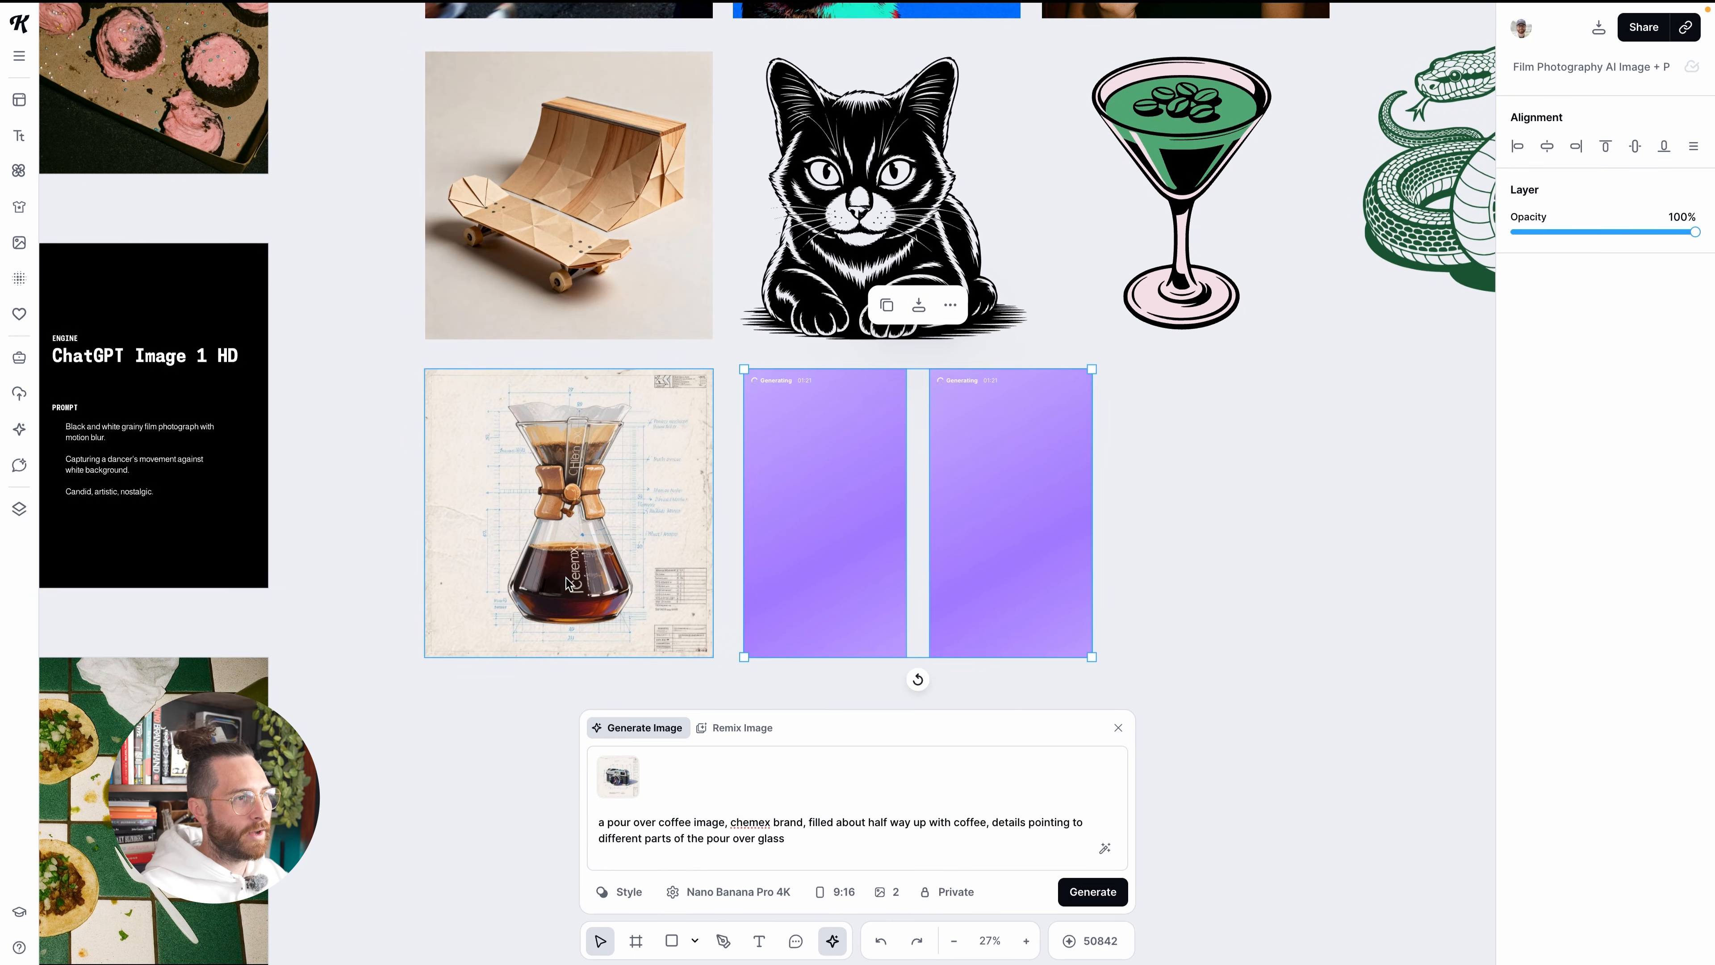
left_click(601, 625)
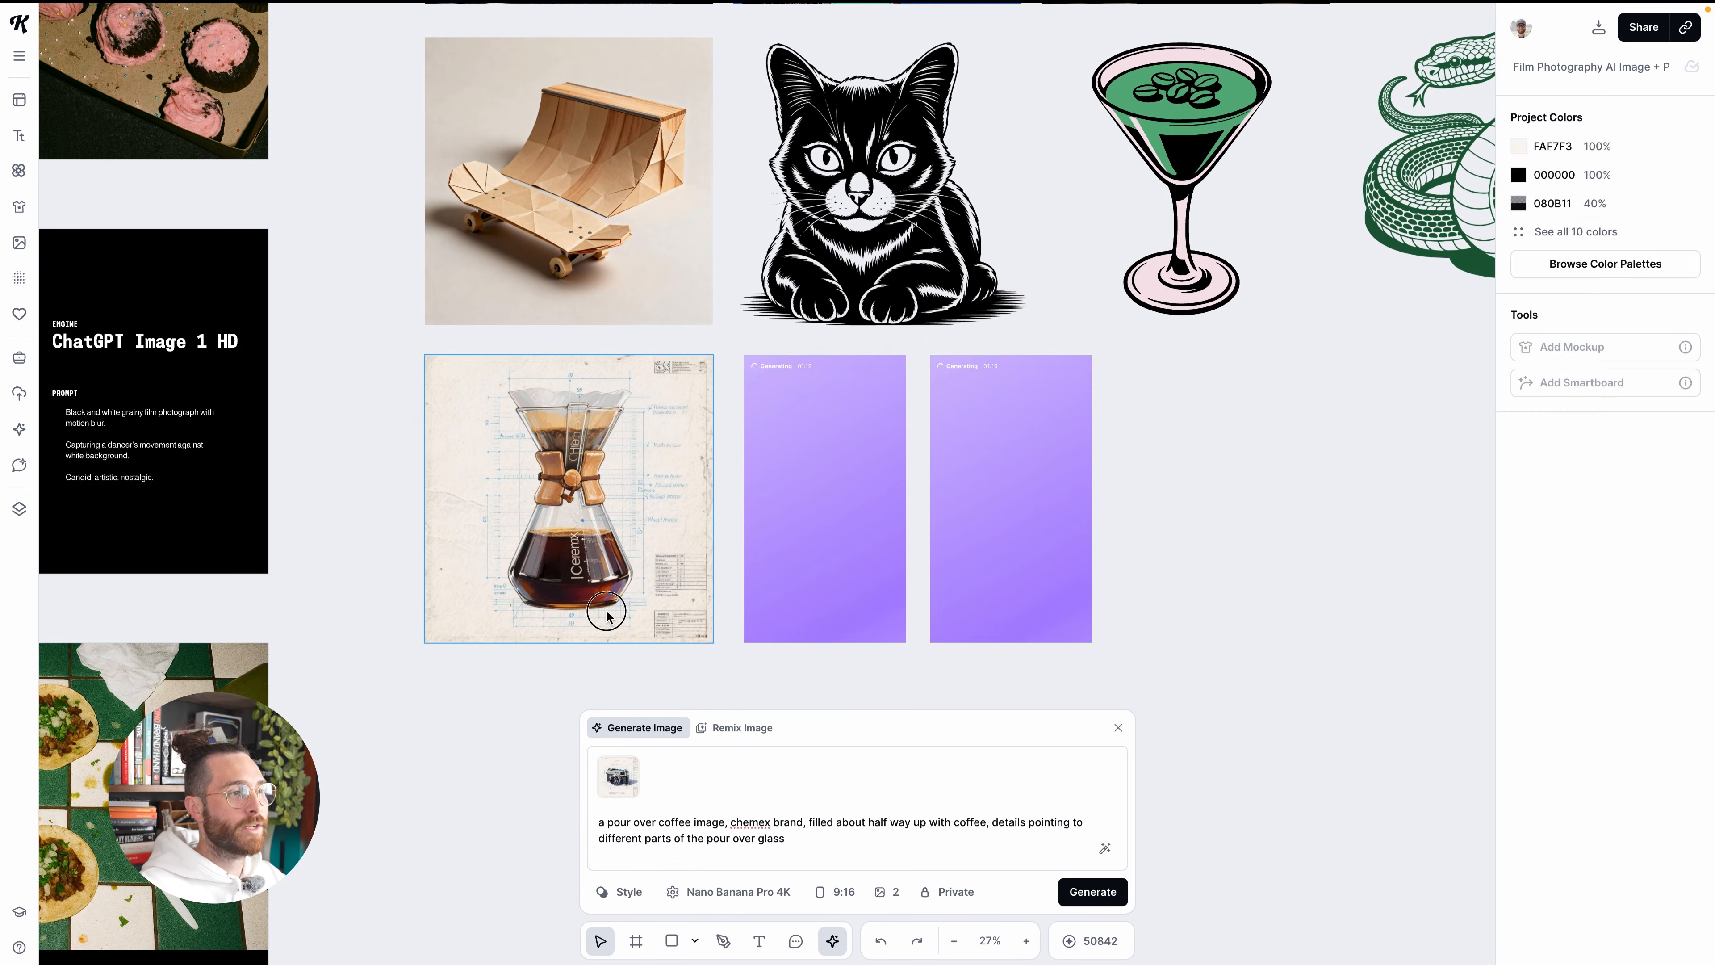
left_click(1378, 390)
left_click(593, 568)
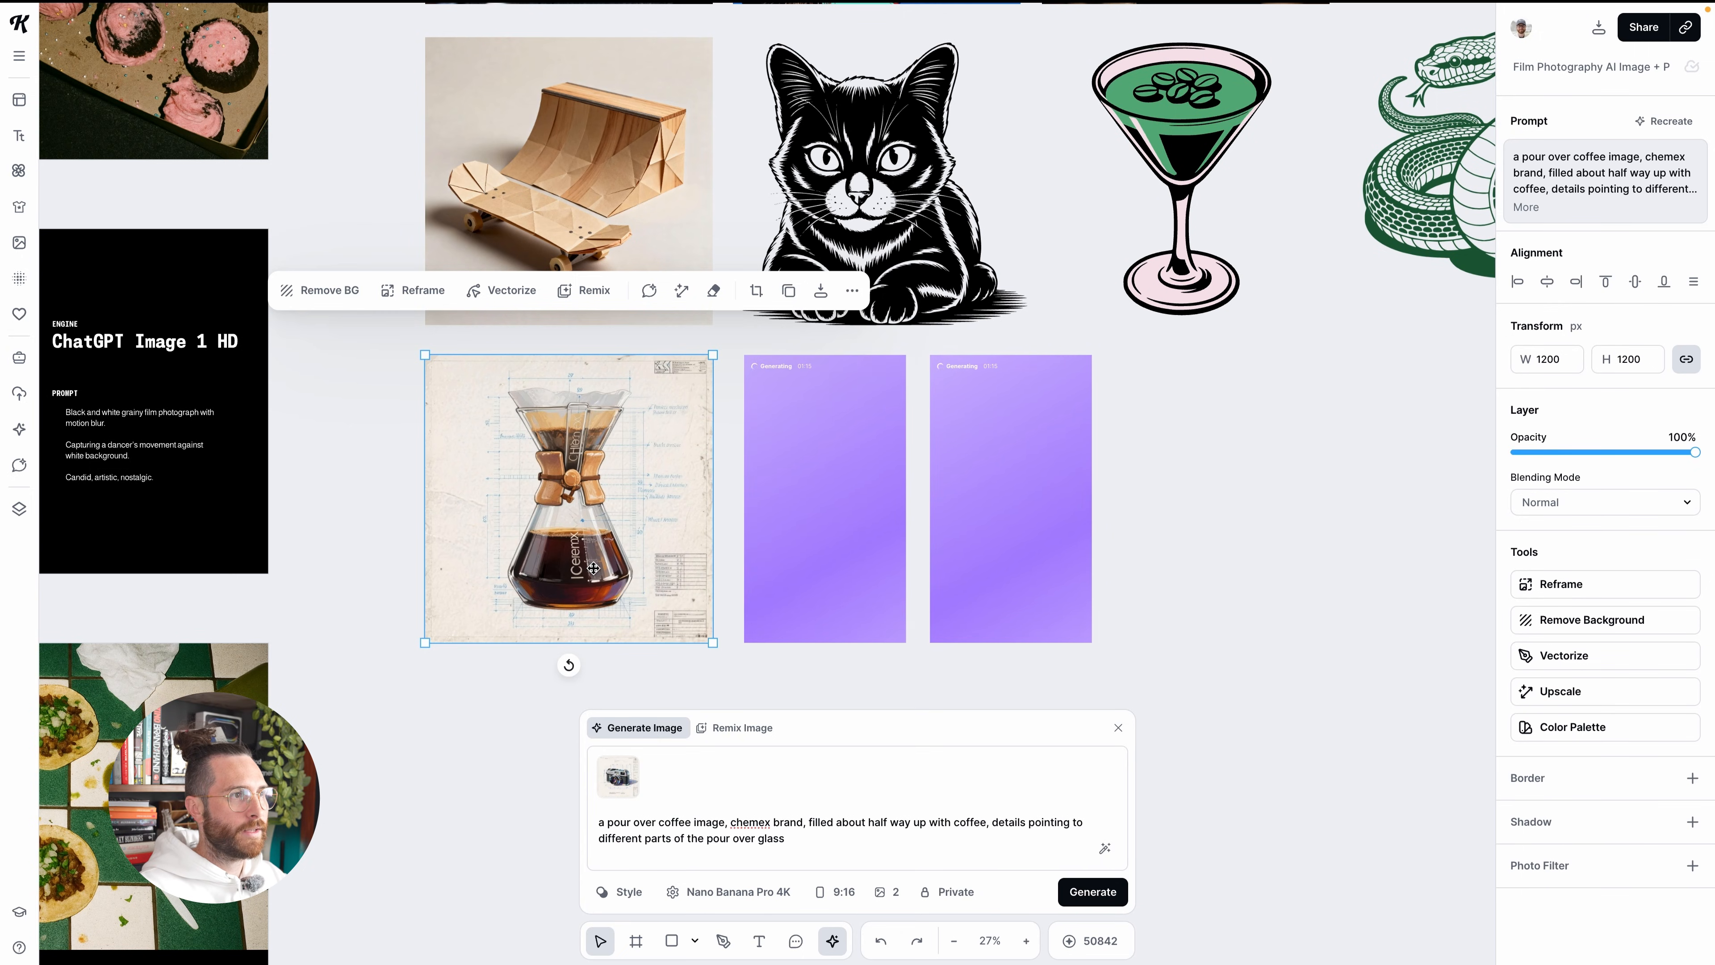
left_click(716, 290)
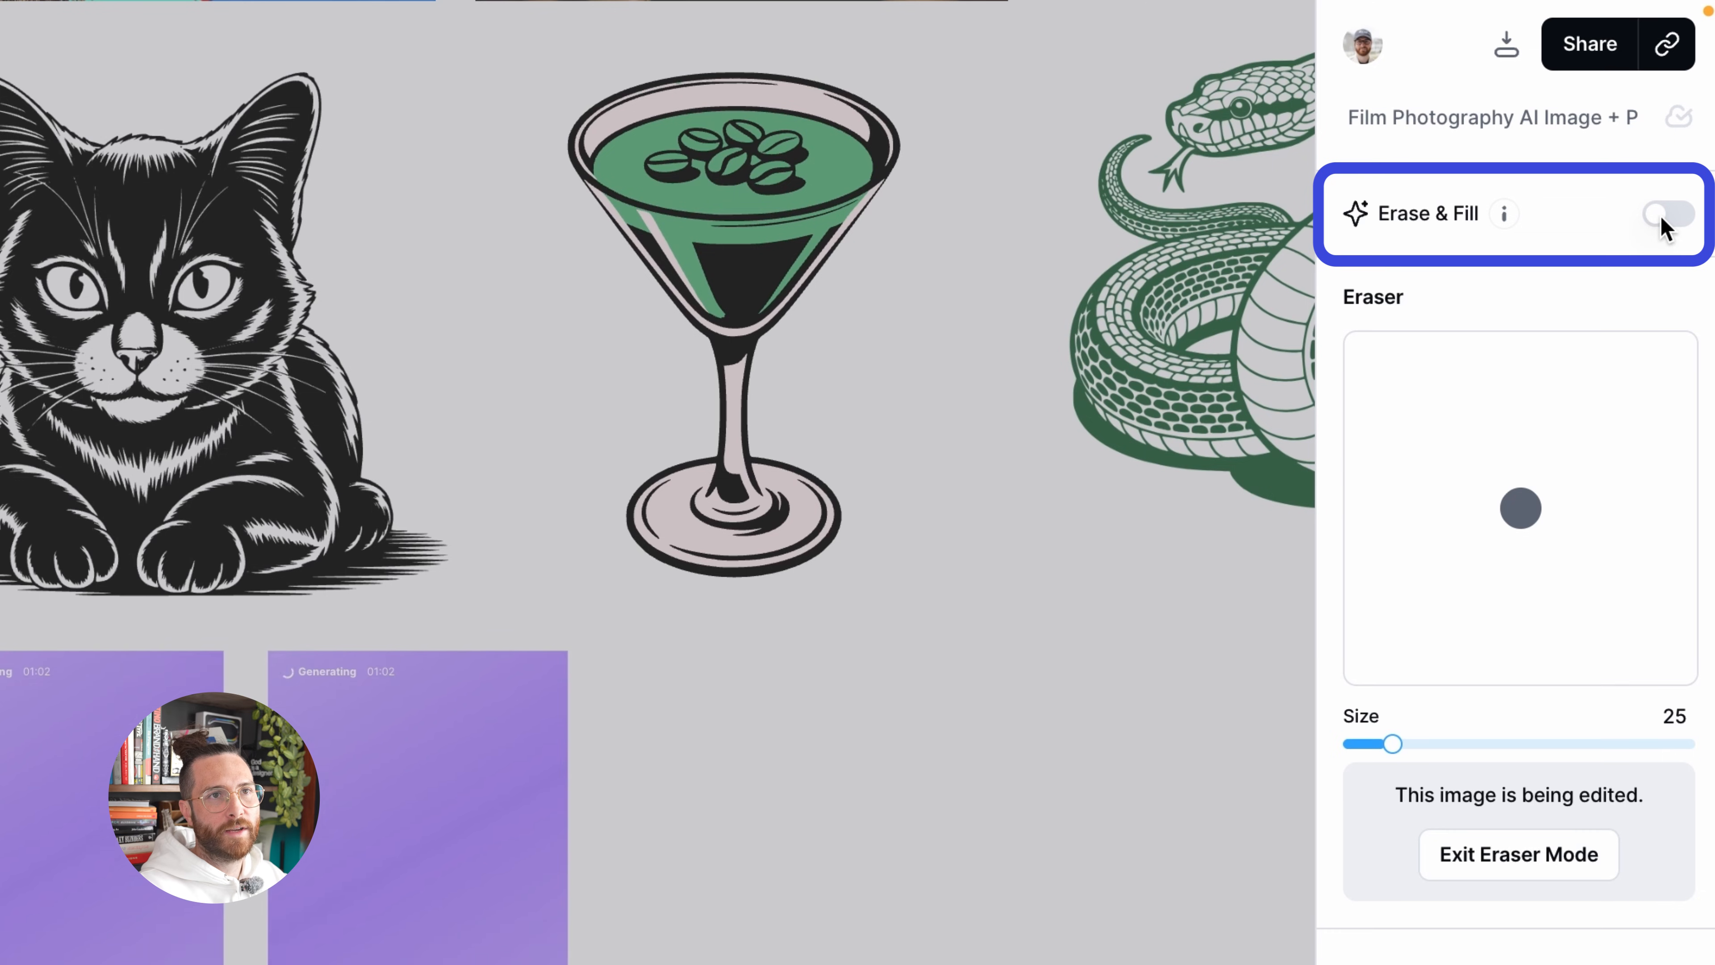
left_click(1660, 216)
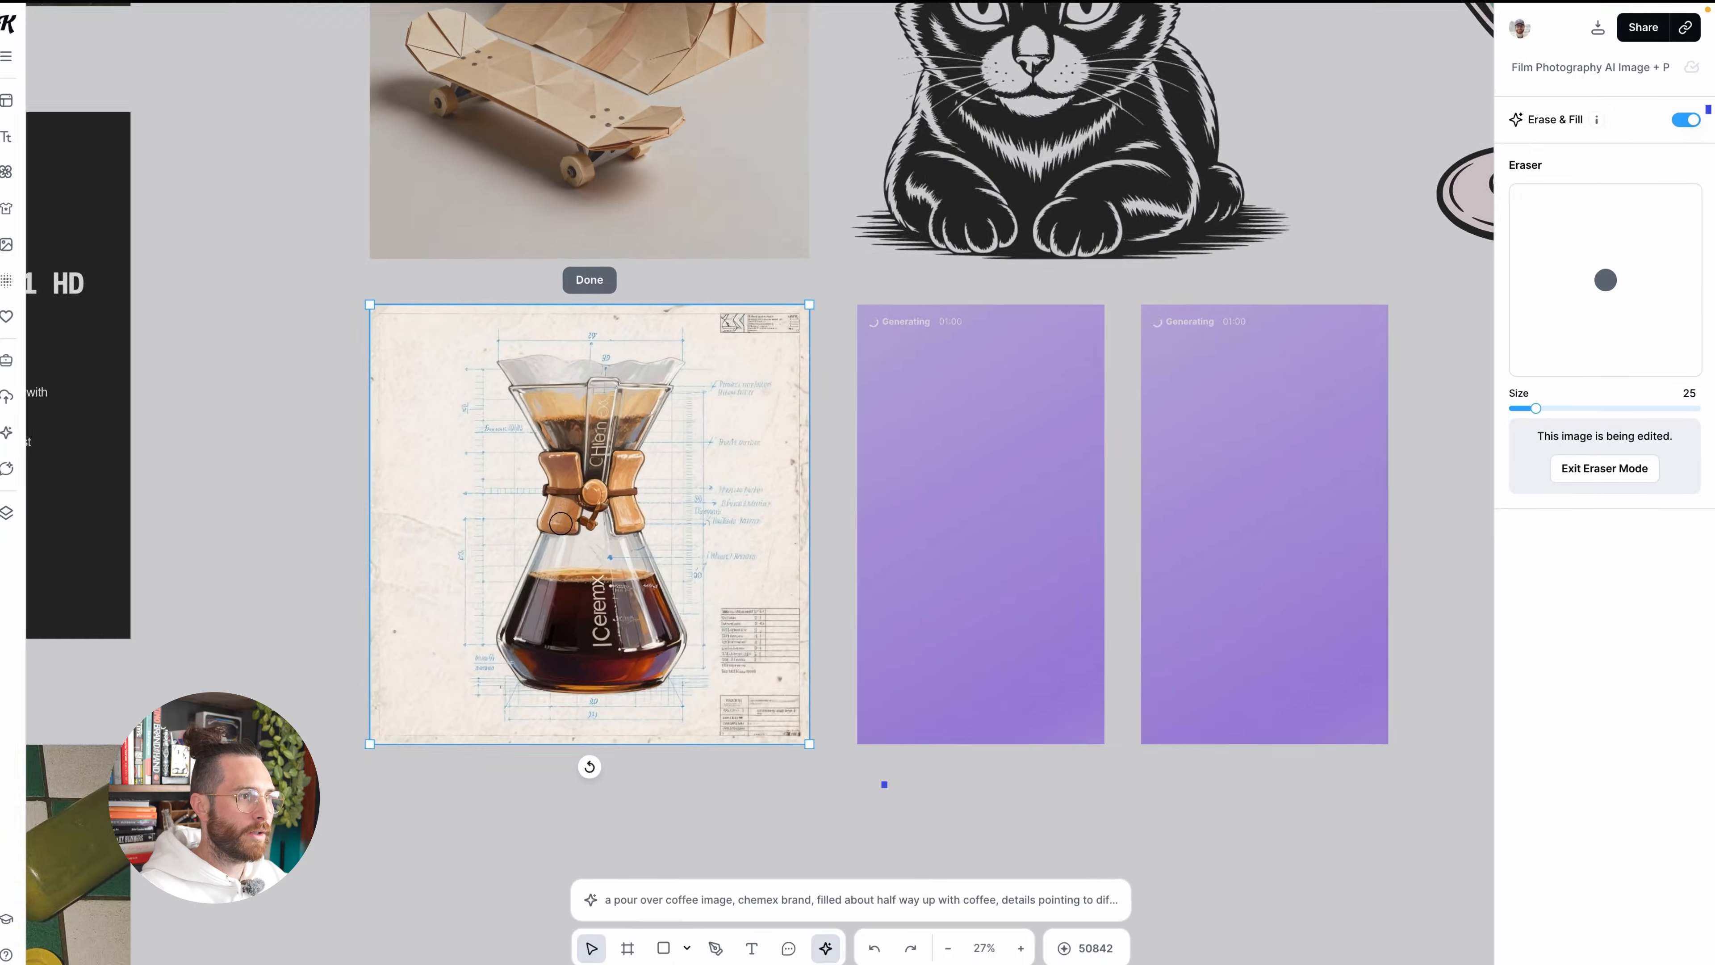
Erase and fill the garbled vertical lettering over the coffee in the carafe's lower half with the size 25 brush
scroll(622, 565, "up", 5)
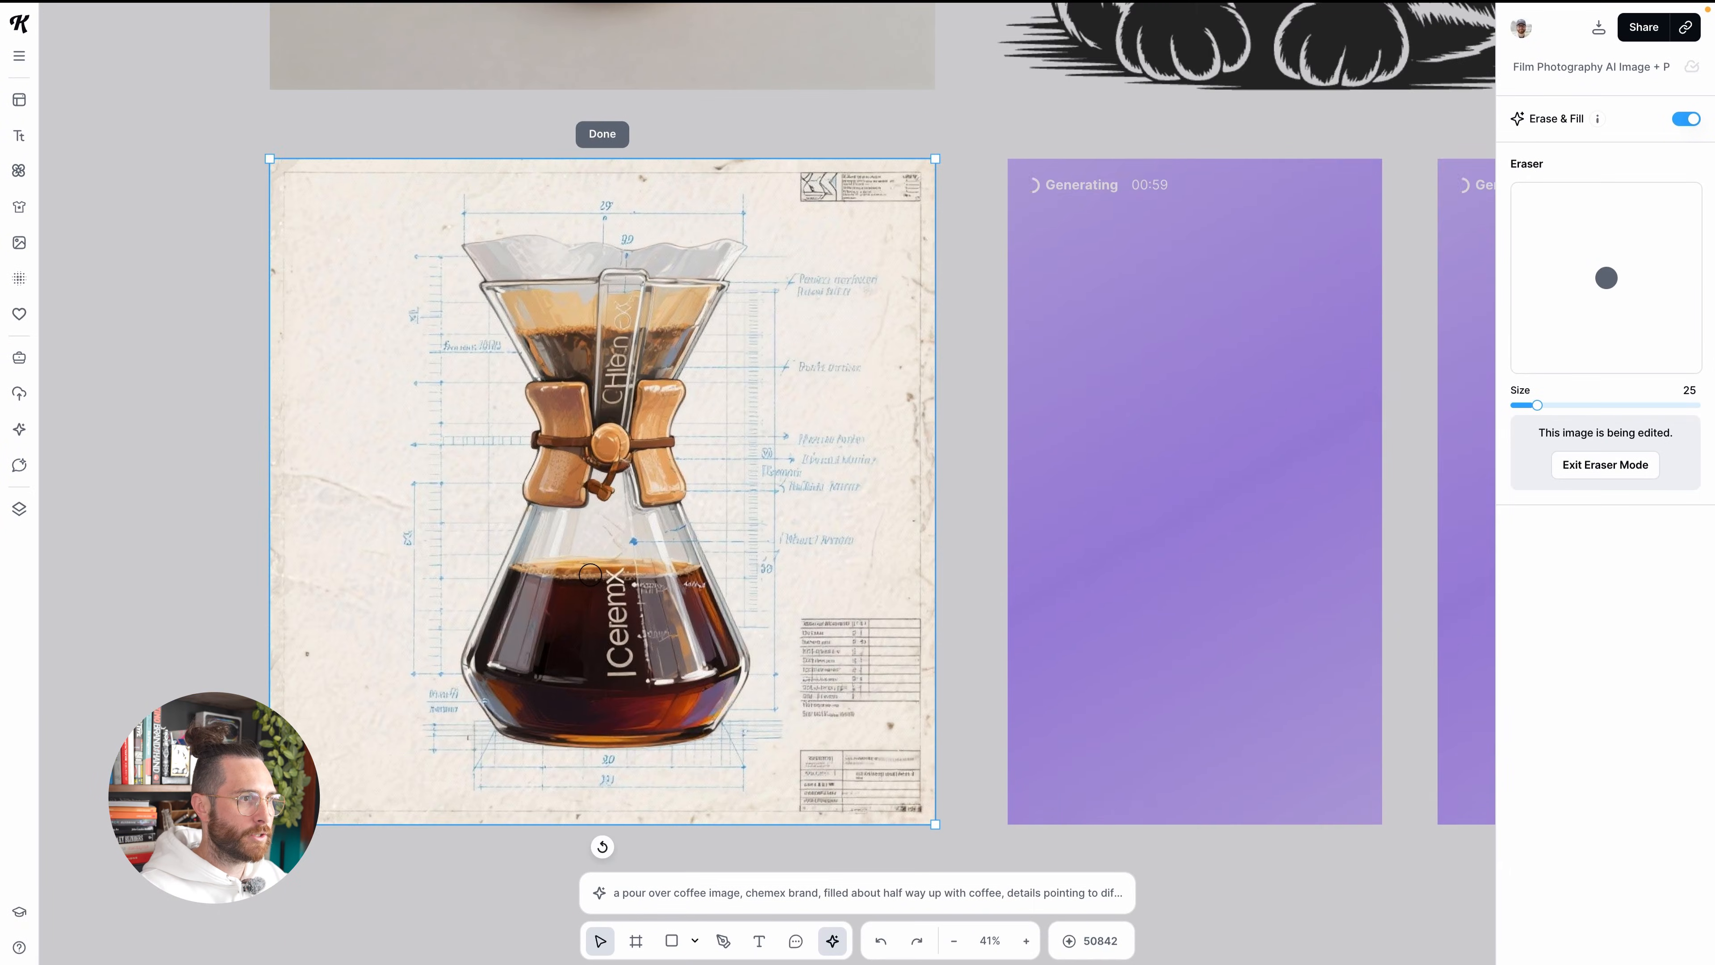
left_click_drag(622, 565, 617, 623)
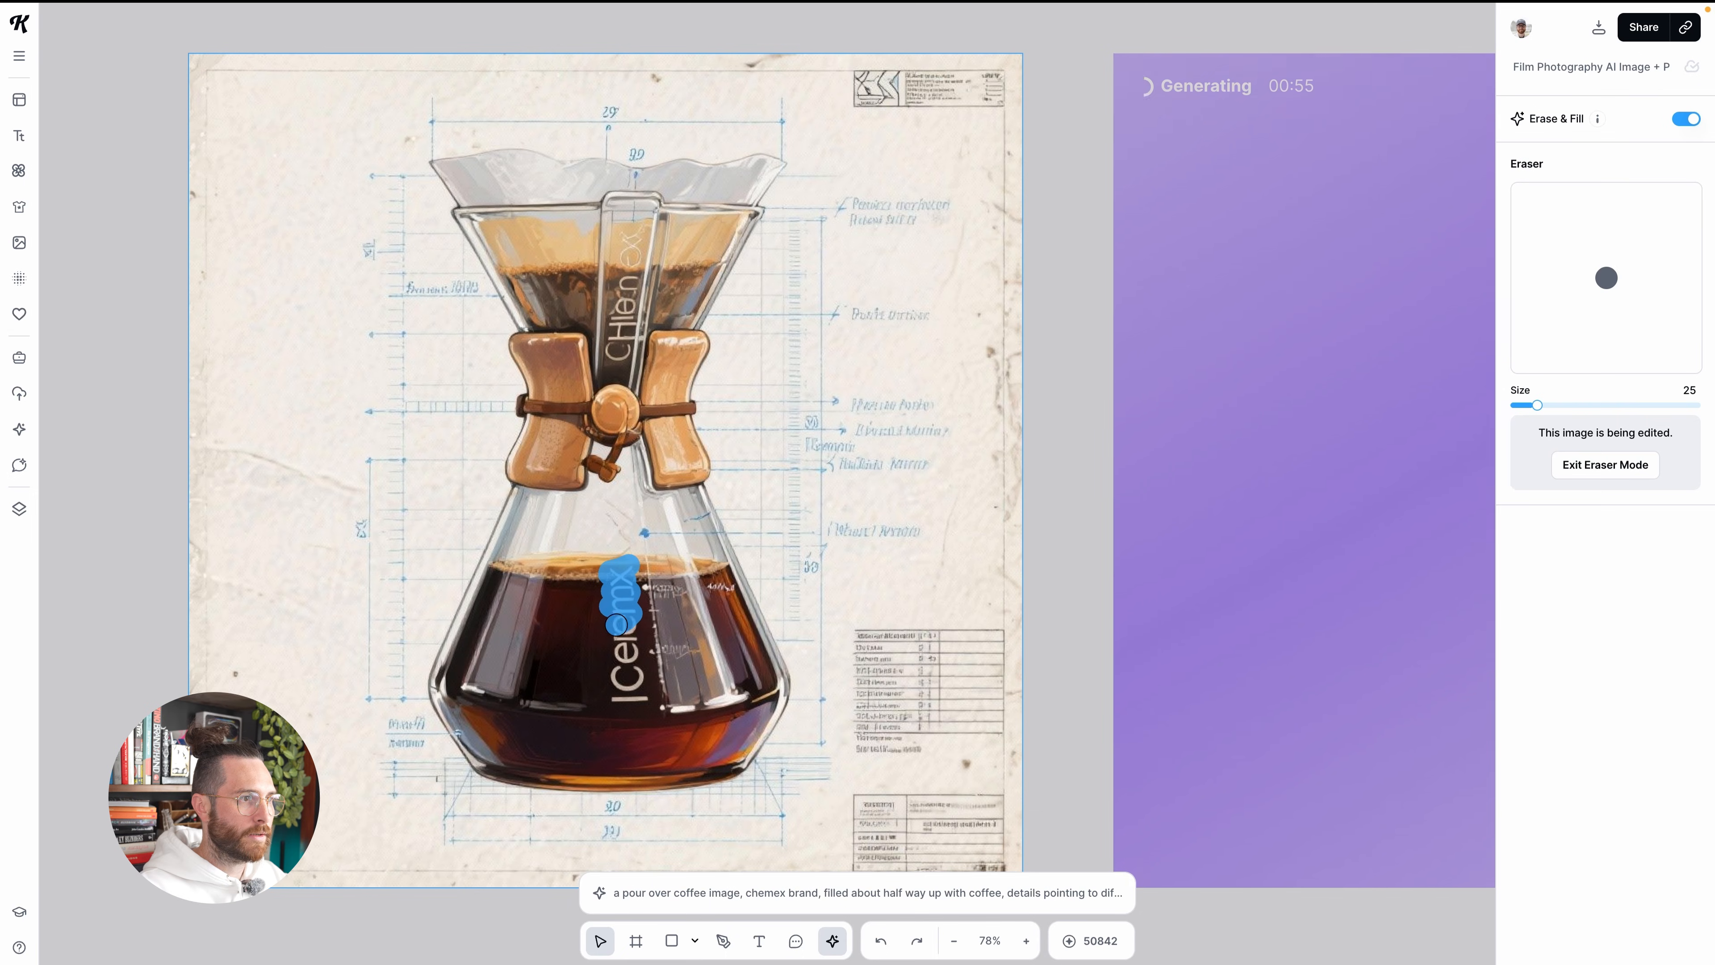
left_click_drag(615, 657, 633, 685)
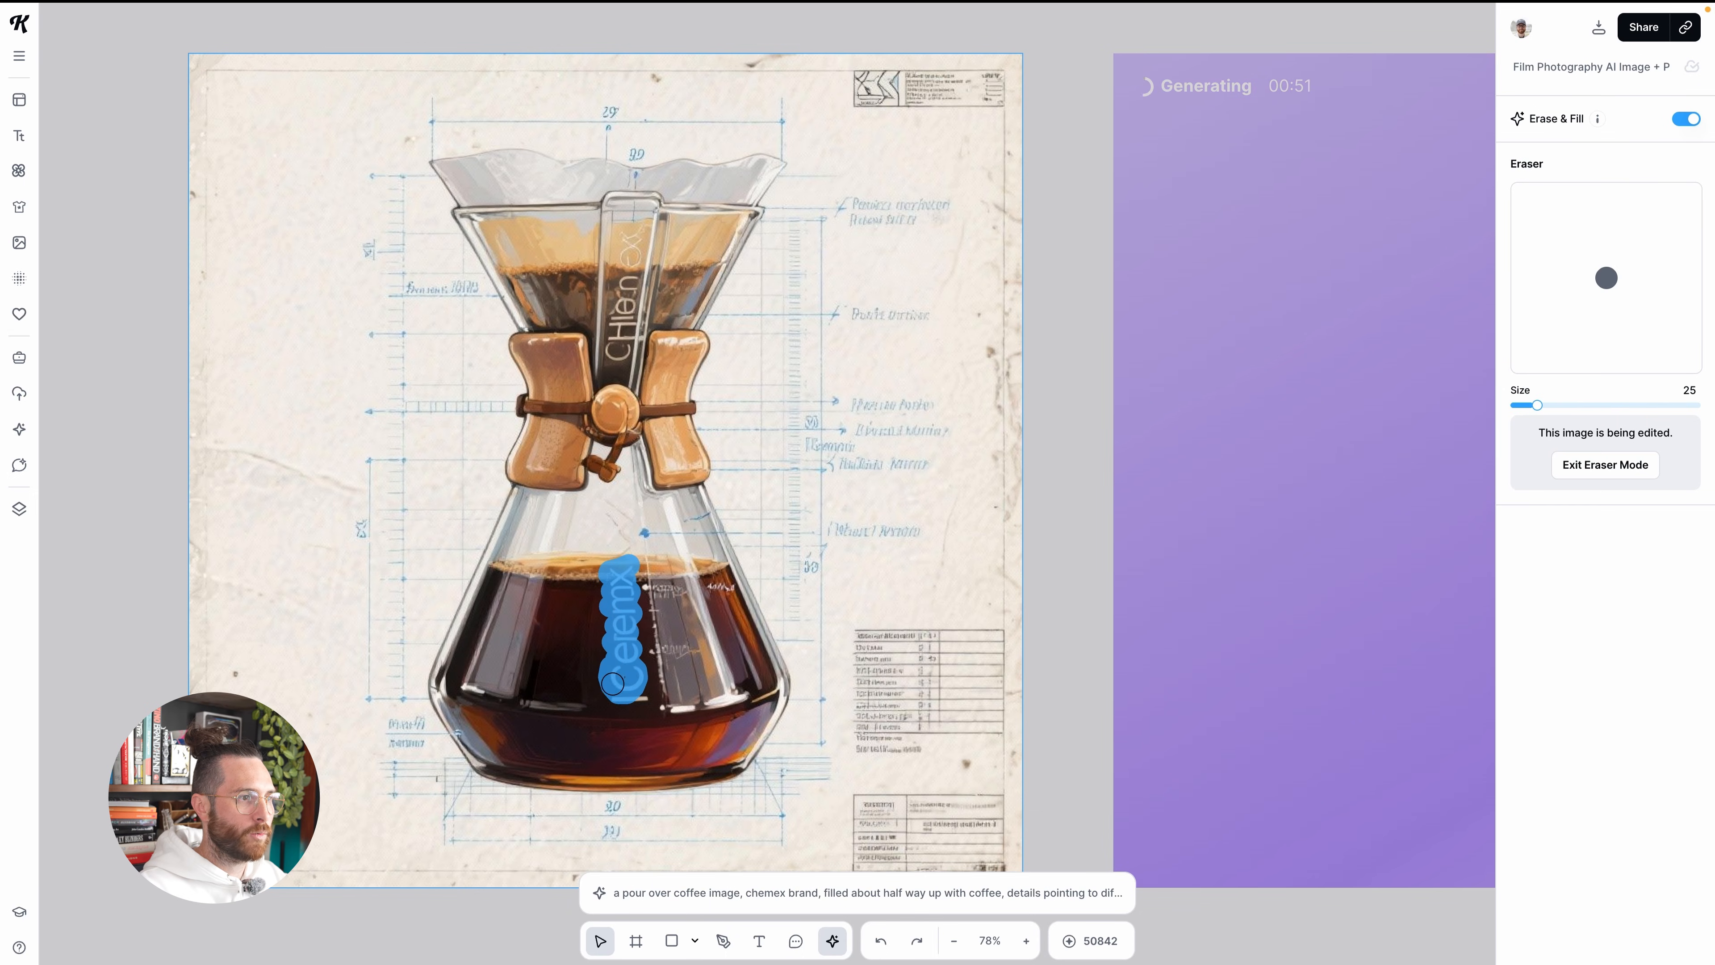
left_click_drag(638, 694, 639, 695)
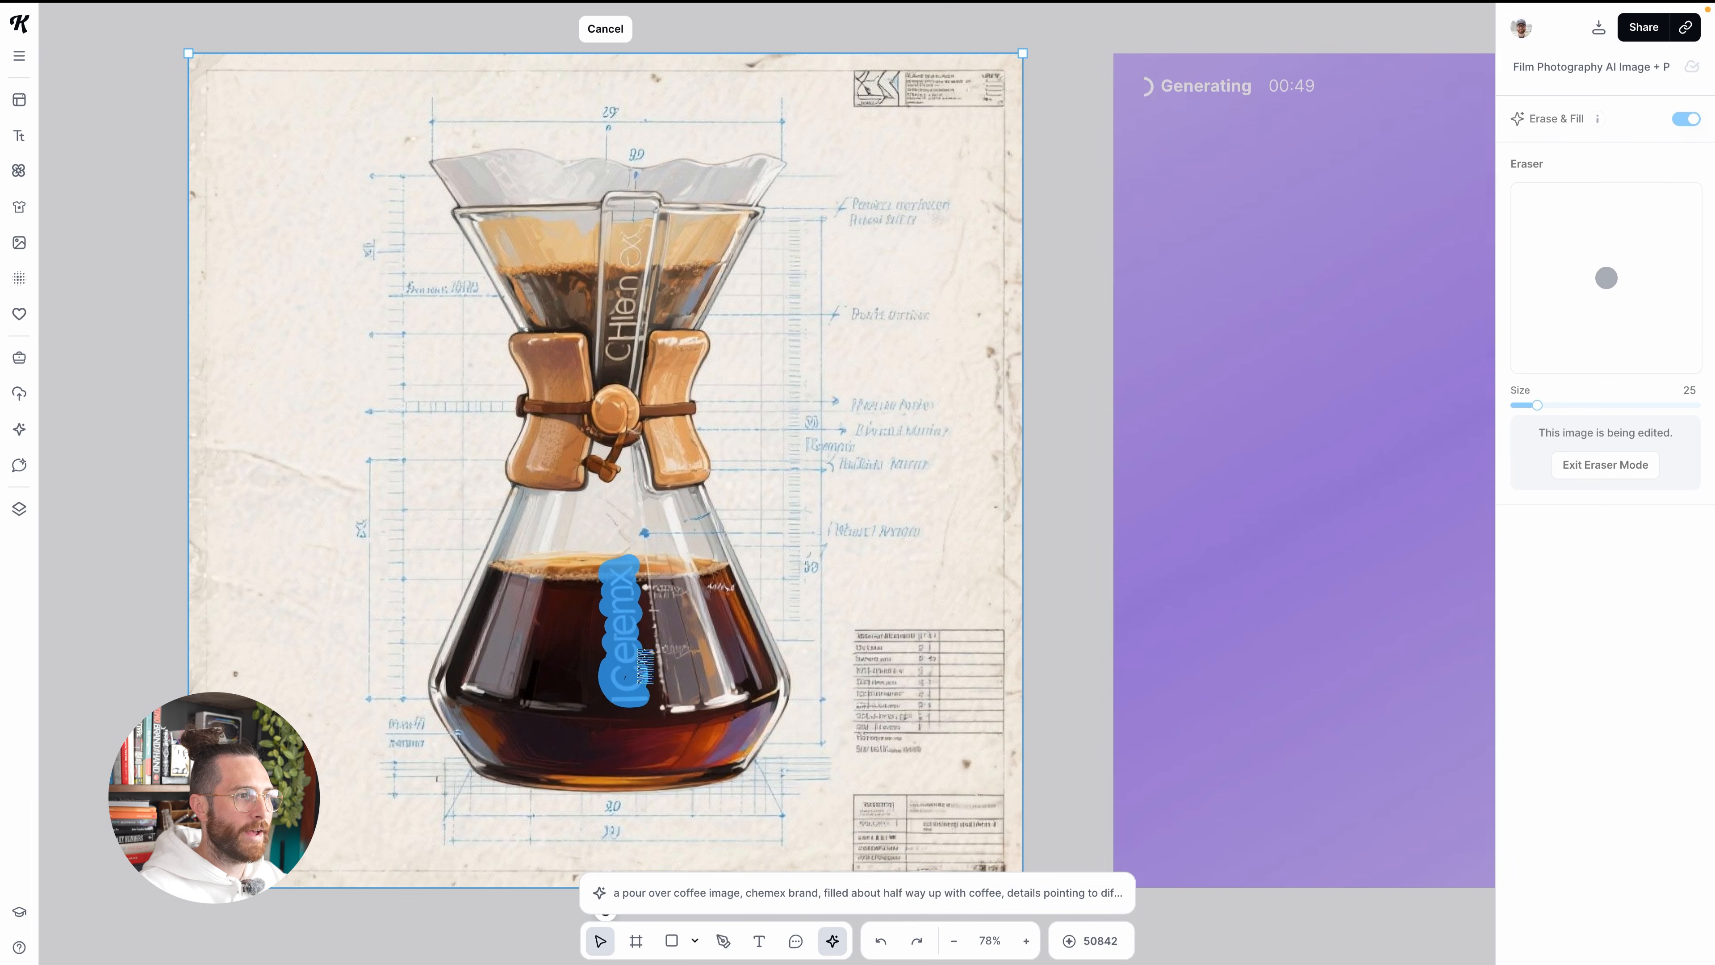
Erase and fill the vertical lettering on the carafe's upper neck, and exit the eraser
scroll(673, 526, "down", 3)
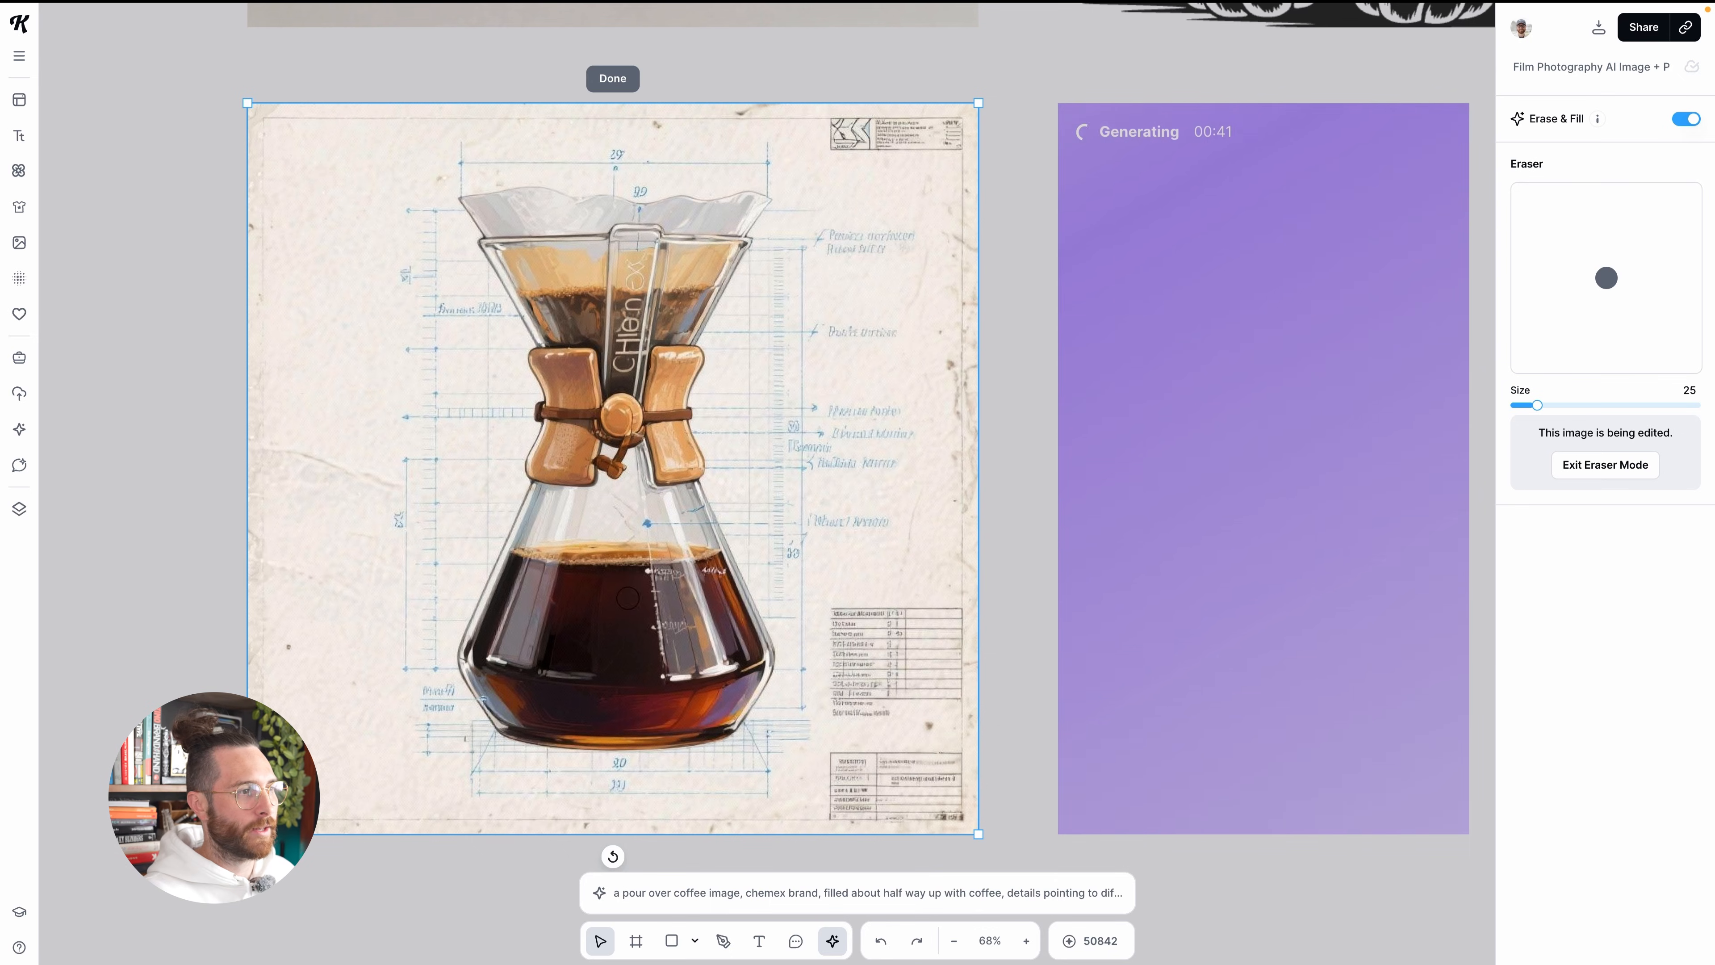
left_click_drag(619, 364, 633, 335)
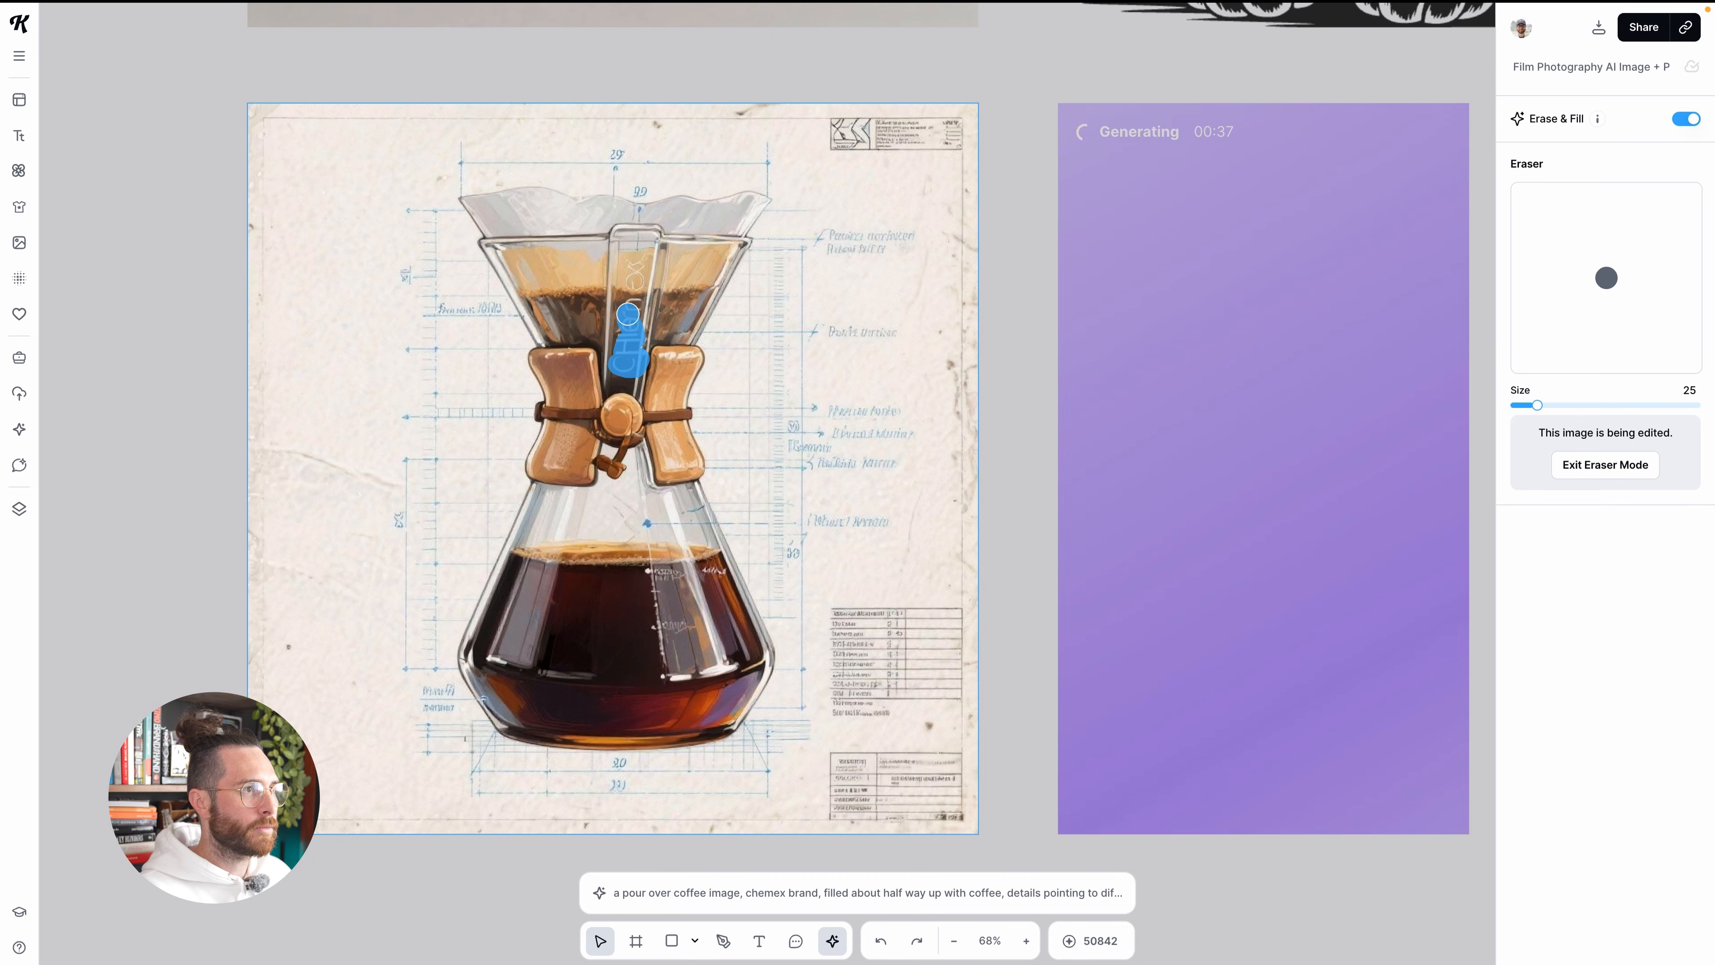
left_click_drag(635, 271, 638, 255)
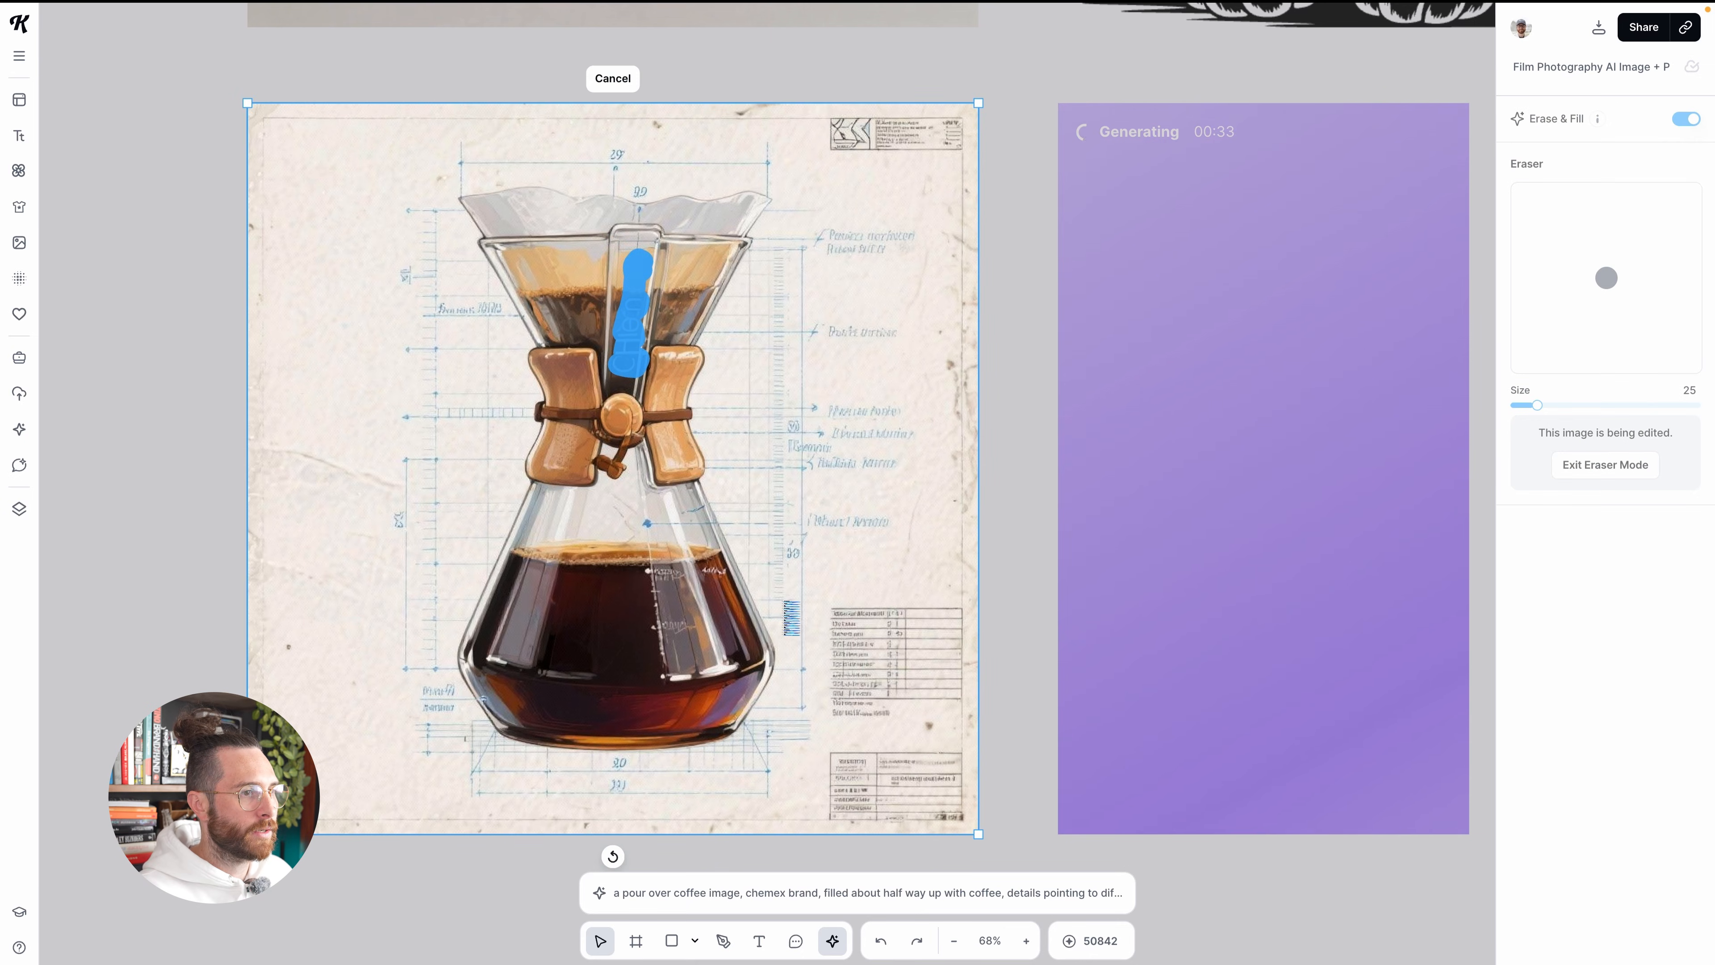
scroll(783, 603, "down", 5)
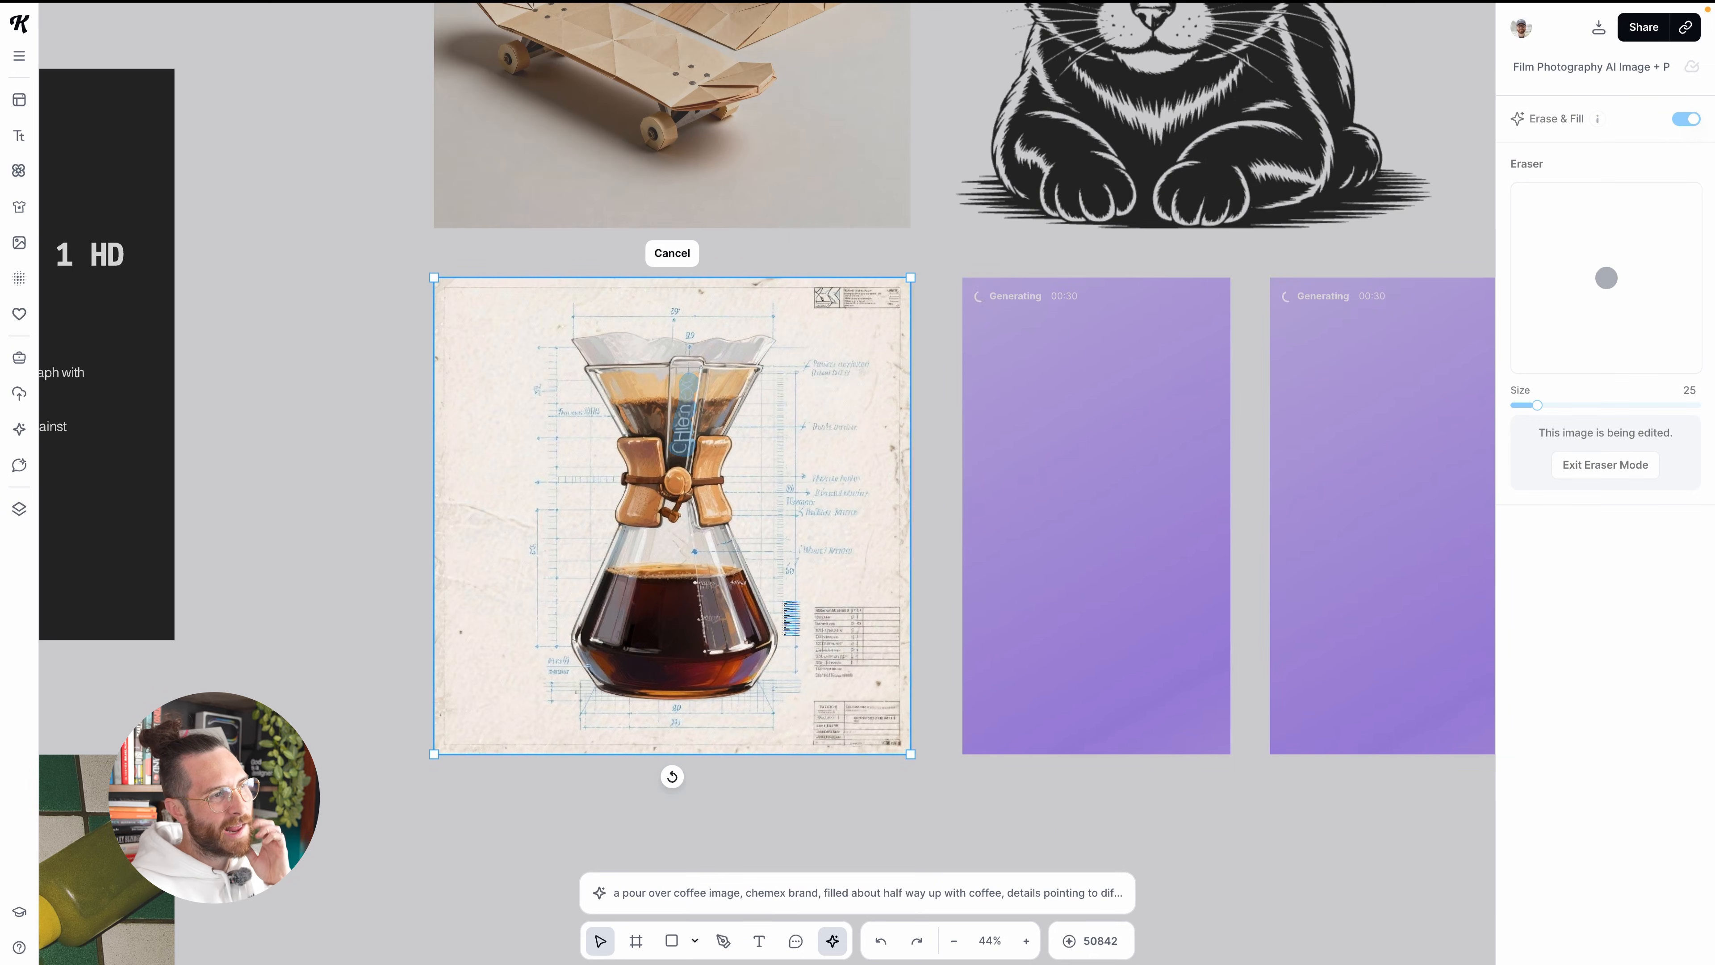
left_click(672, 254)
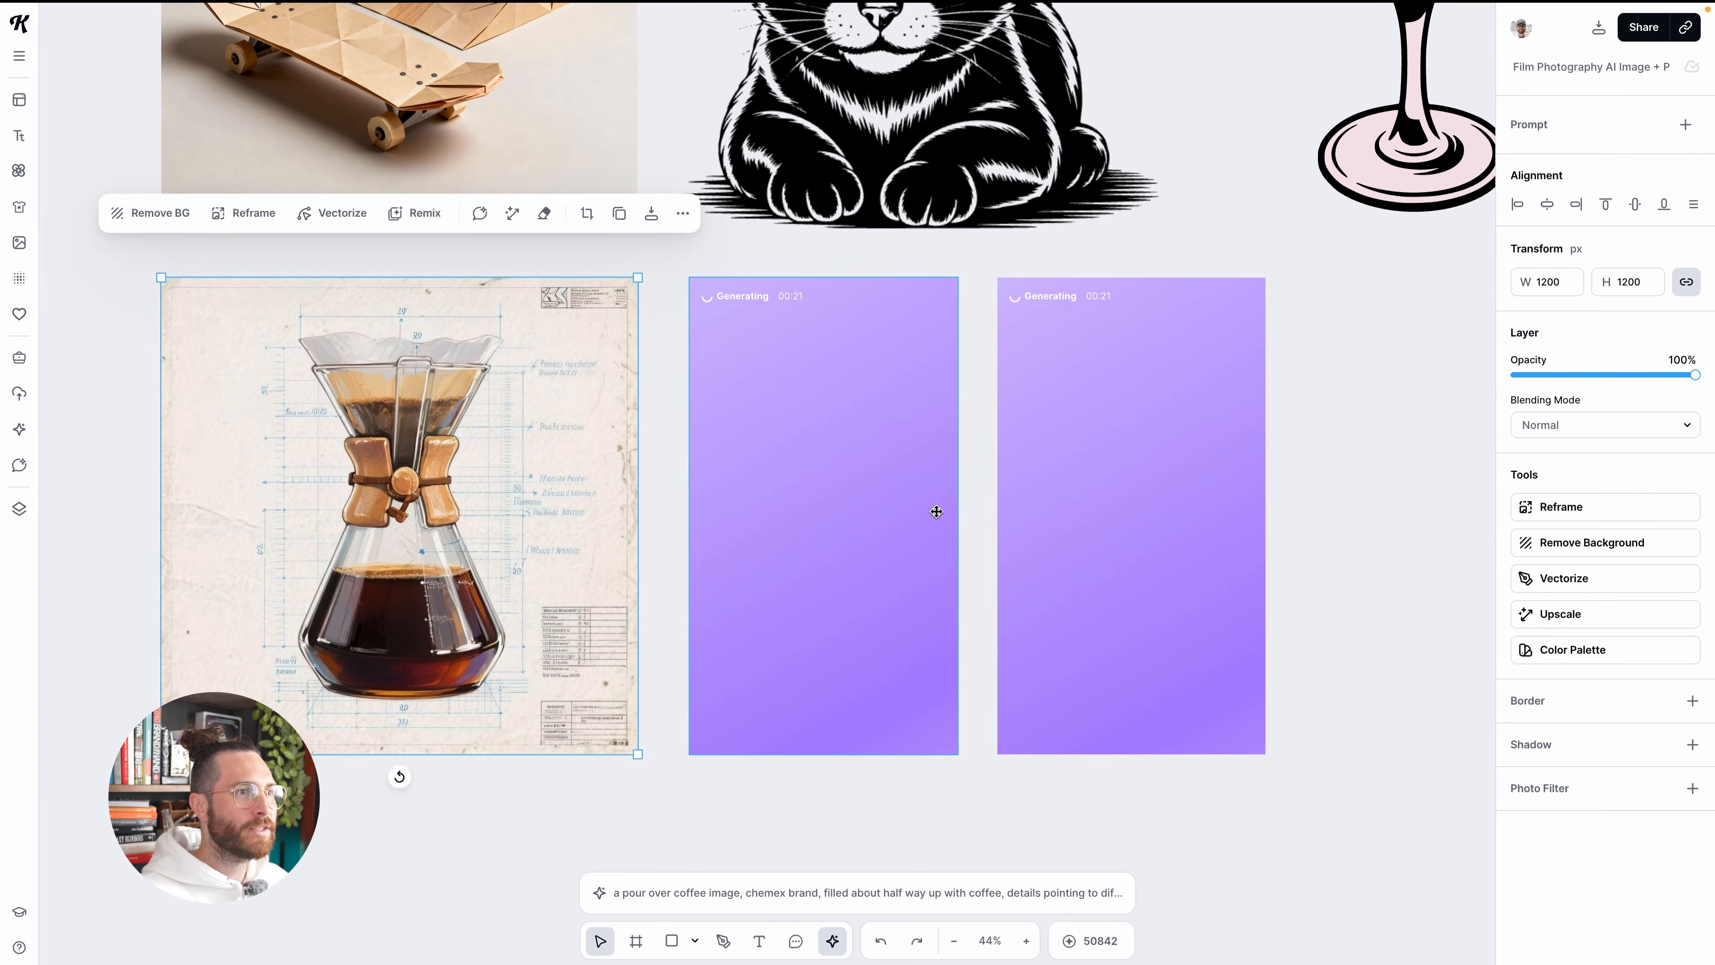
Start a new image generation and show the Typography category of style presets
scroll(934, 510, "down", 3)
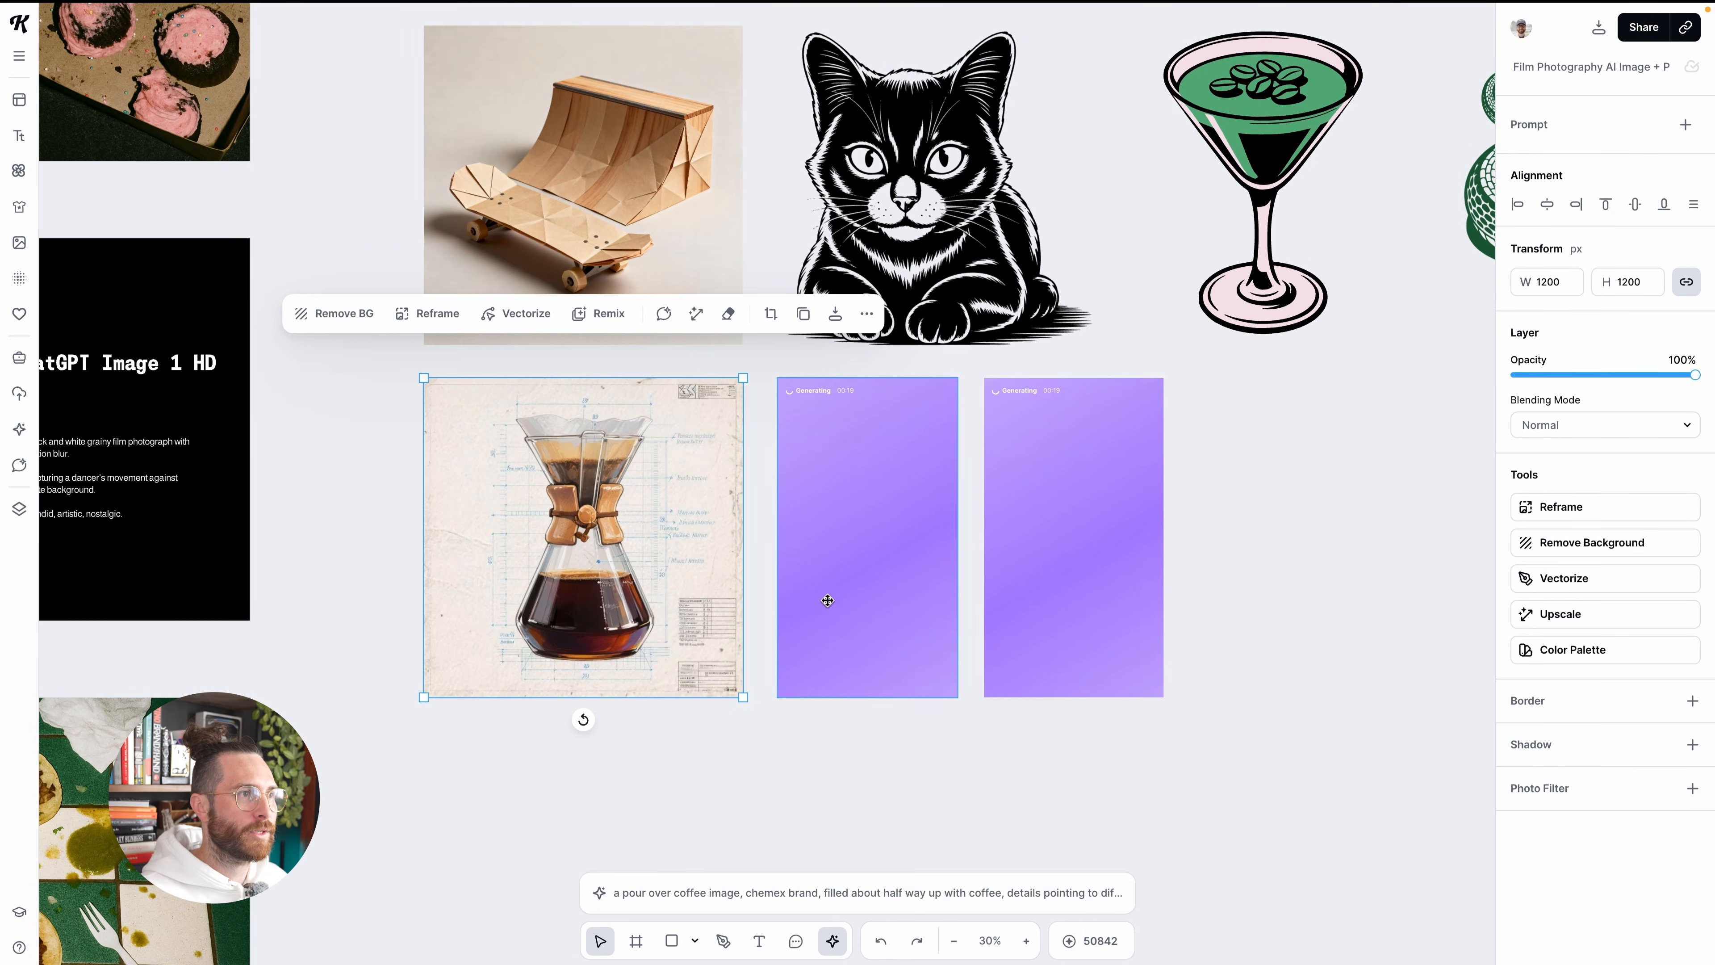
scroll(951, 581, "down", 2)
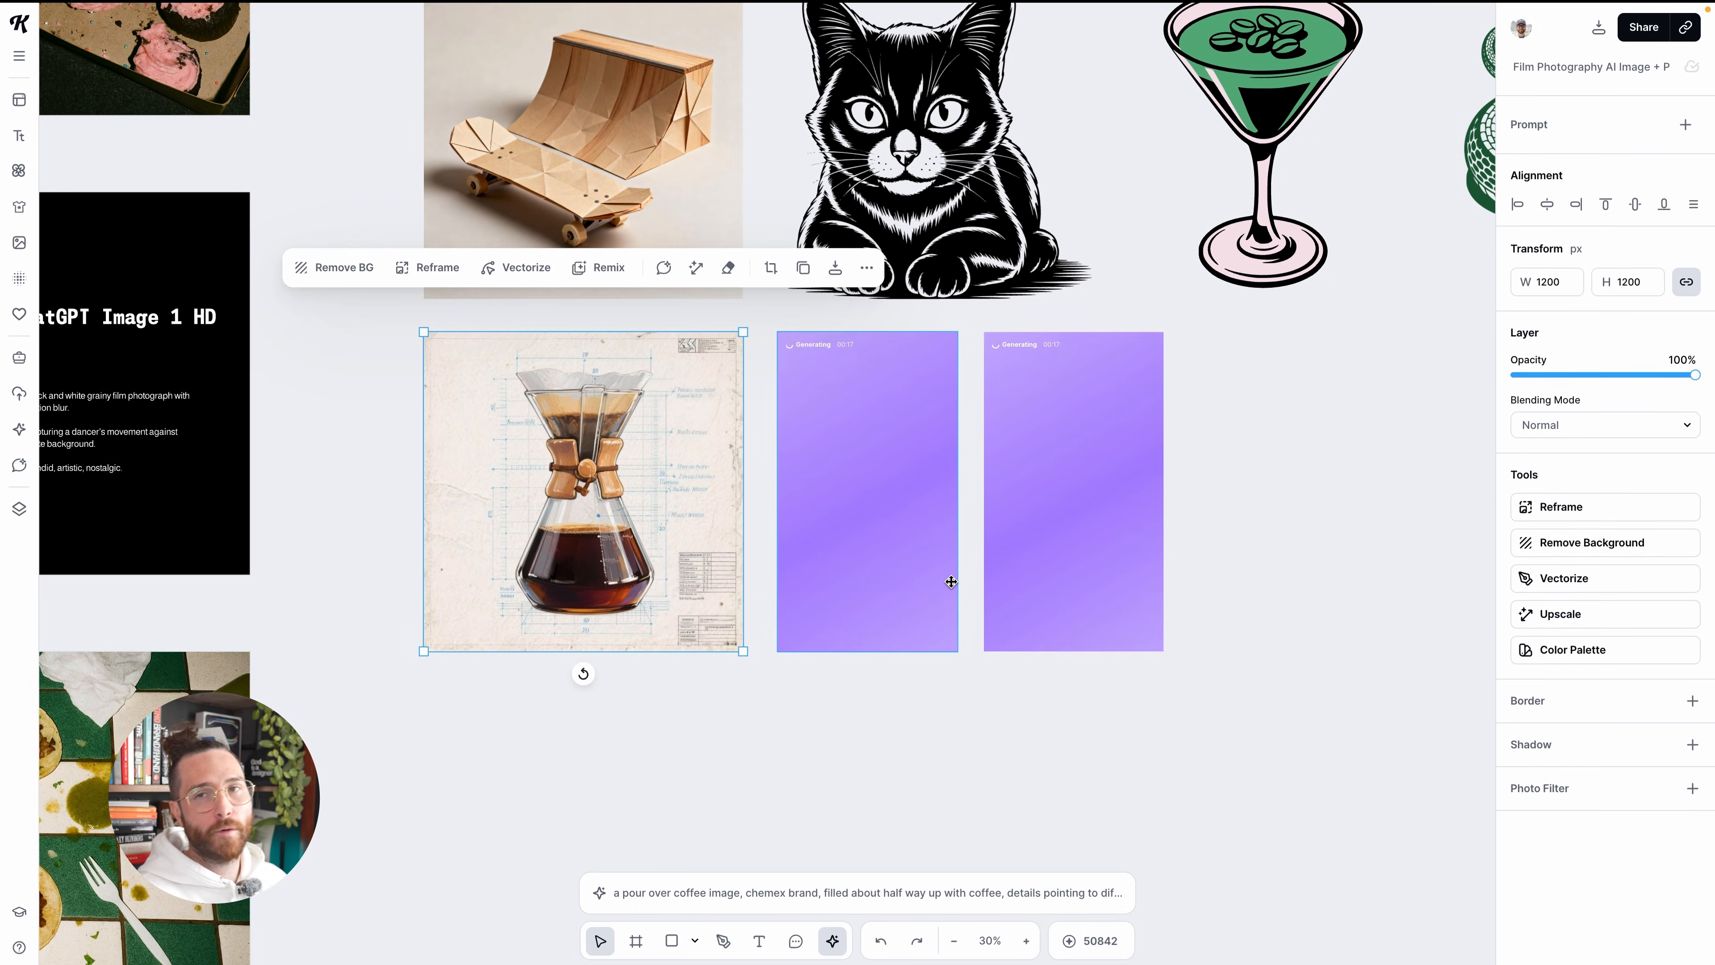
scroll(950, 581, "down", 1)
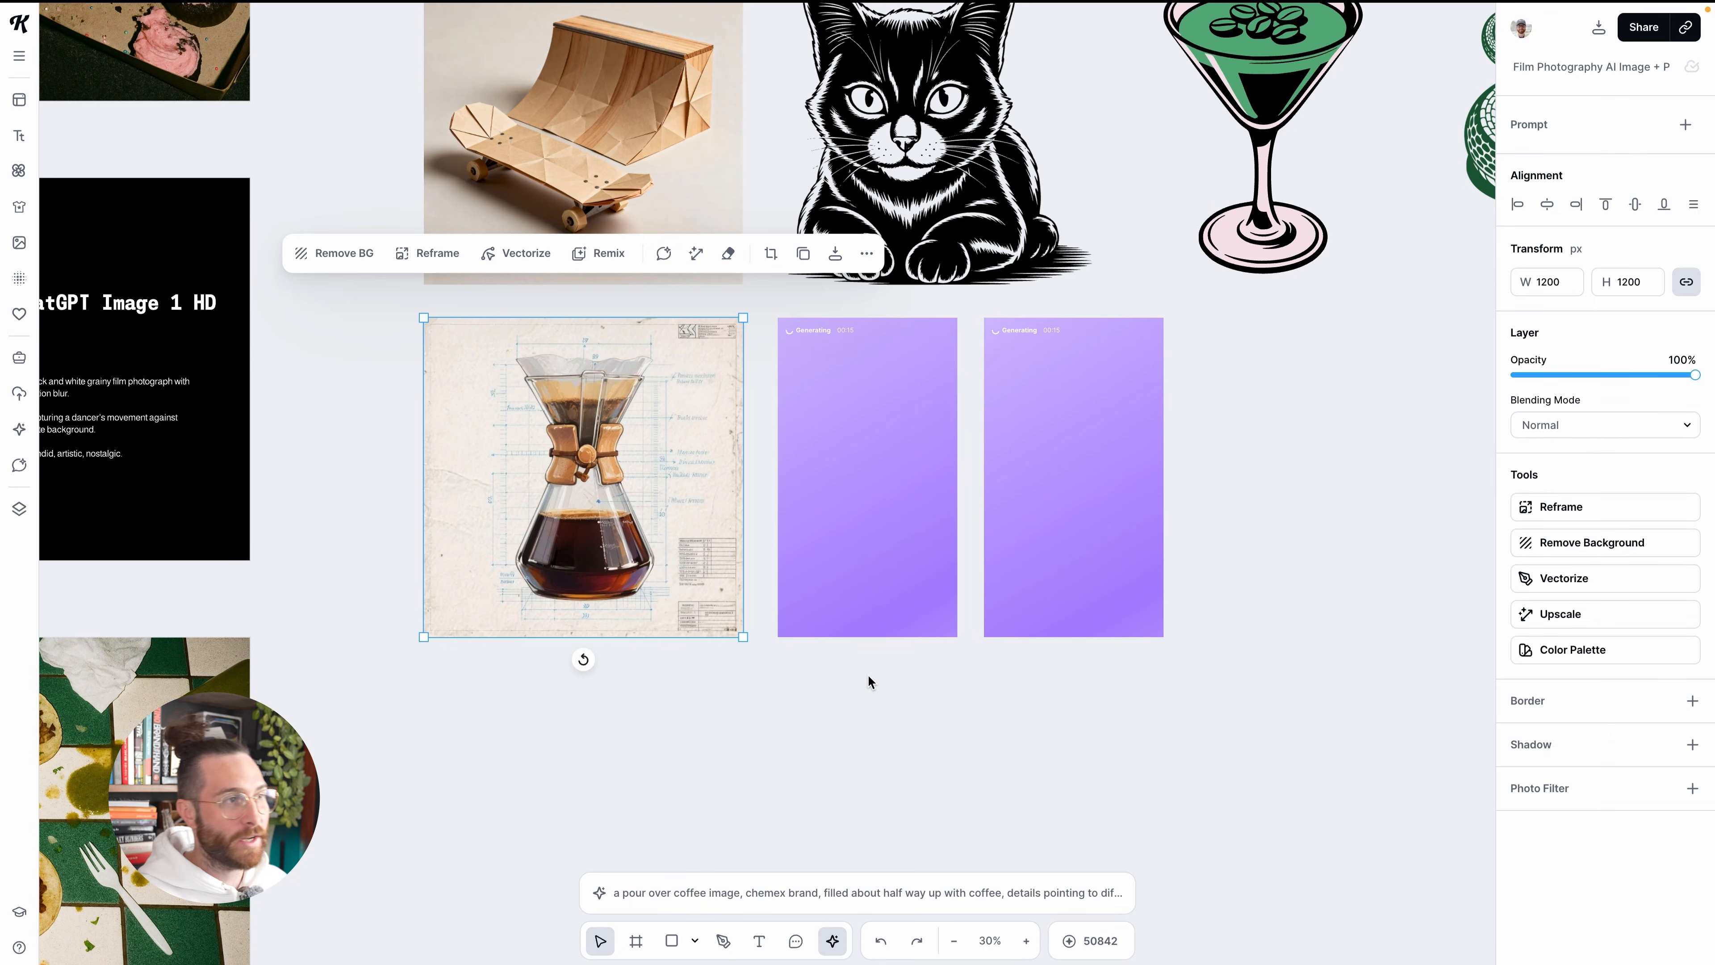
scroll(732, 655, "down", 2)
left_click(670, 851)
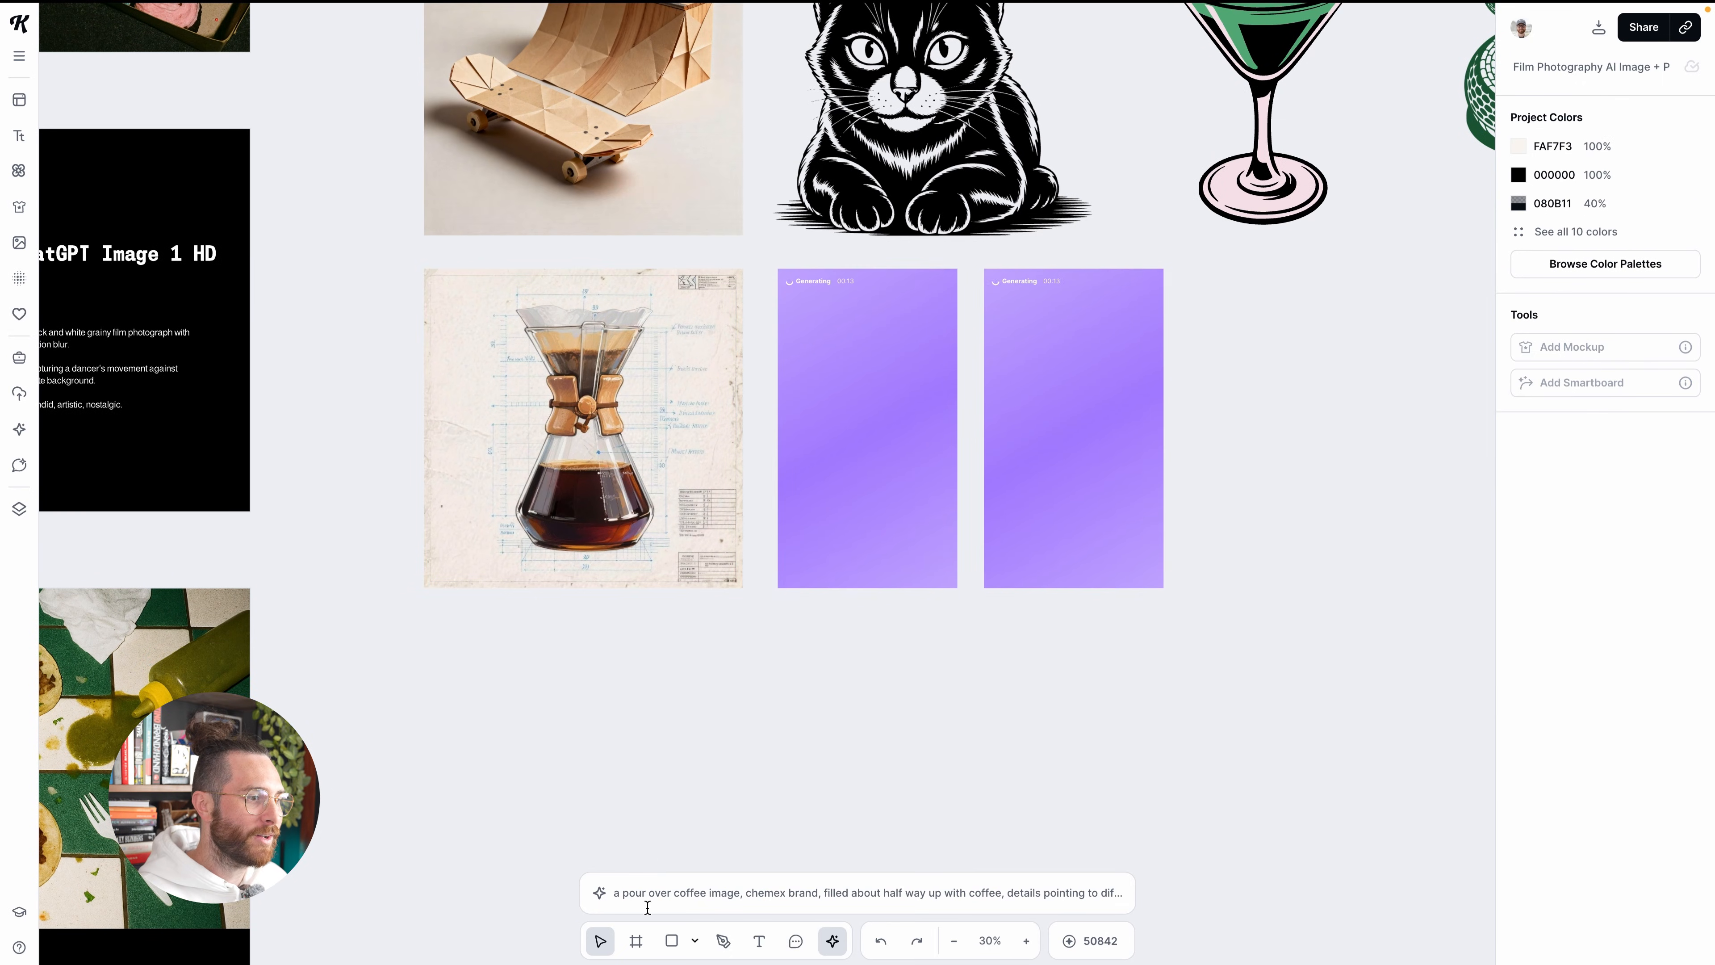
left_click(649, 892)
left_click(639, 896)
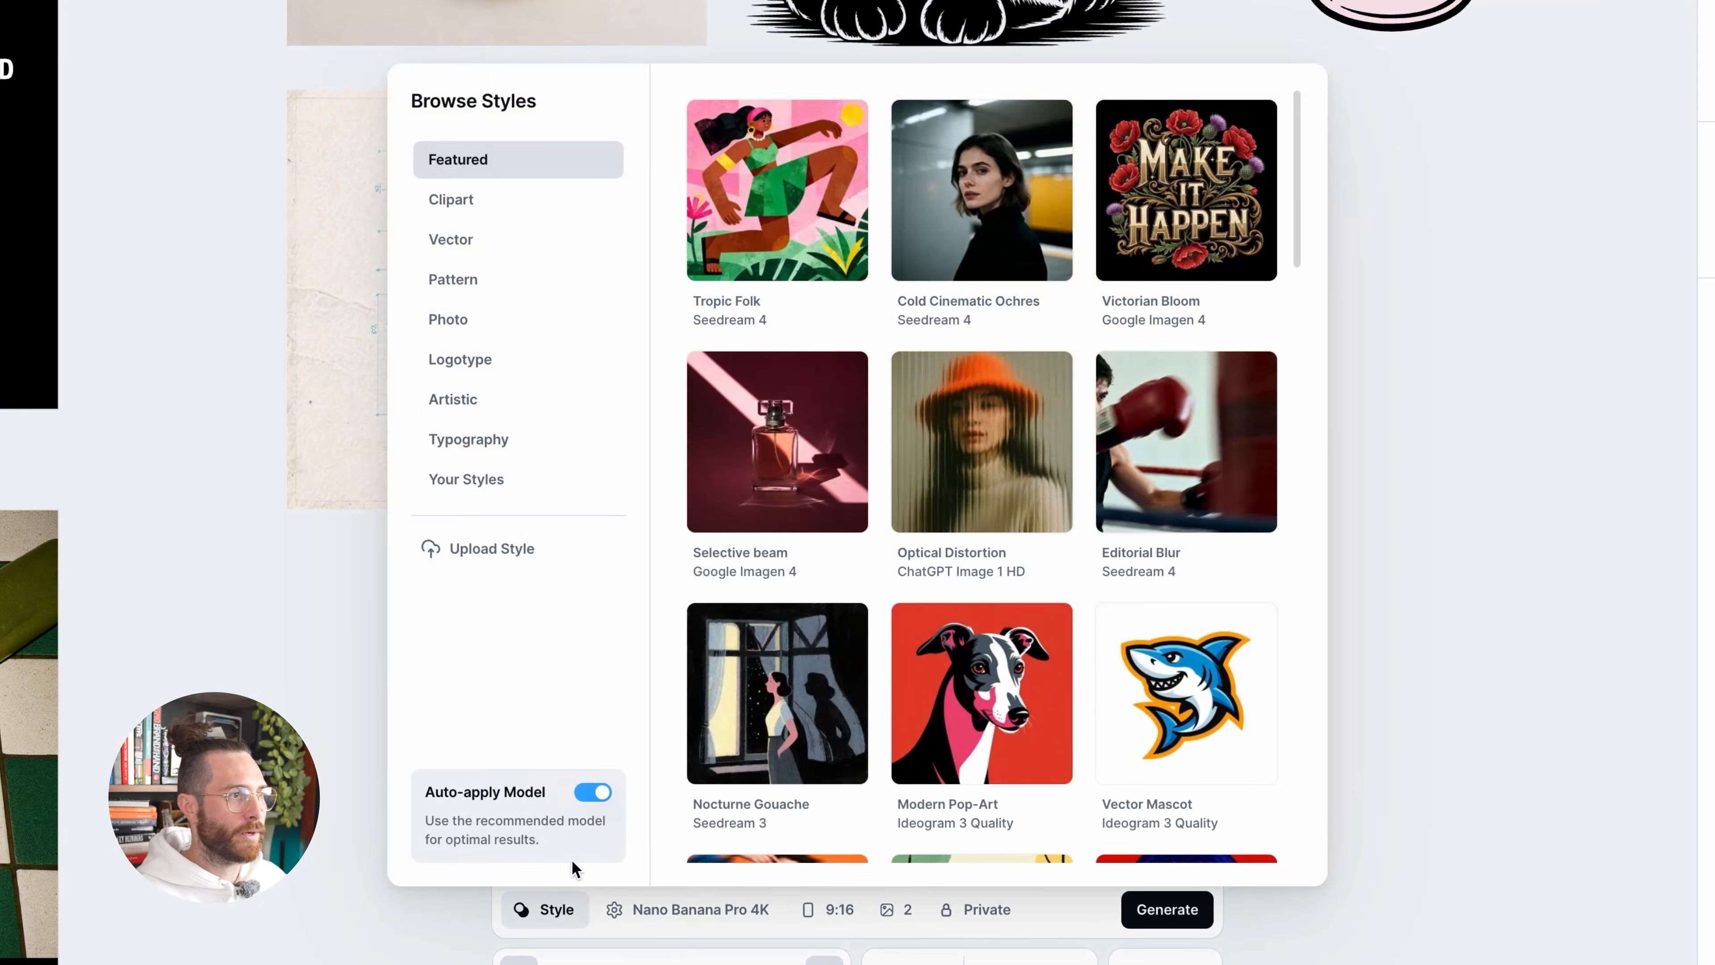
left_click(529, 454)
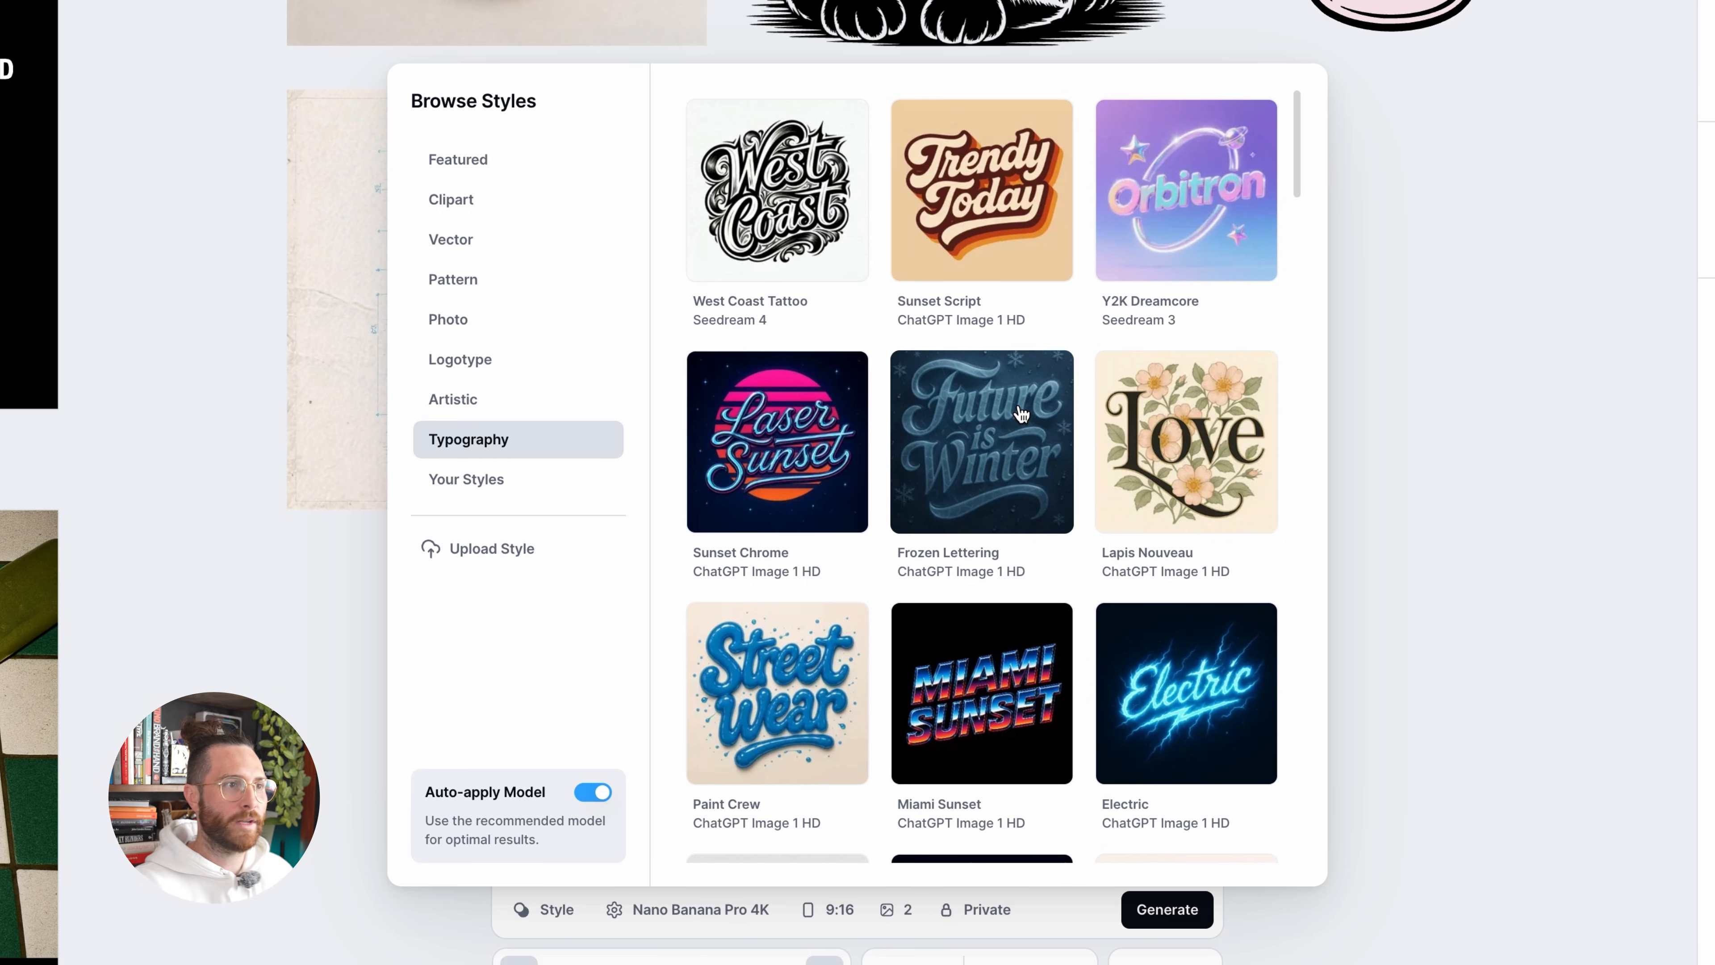
Browse the Typography presets and apply the Honeyglaze style
scroll(1021, 413, "down", 8)
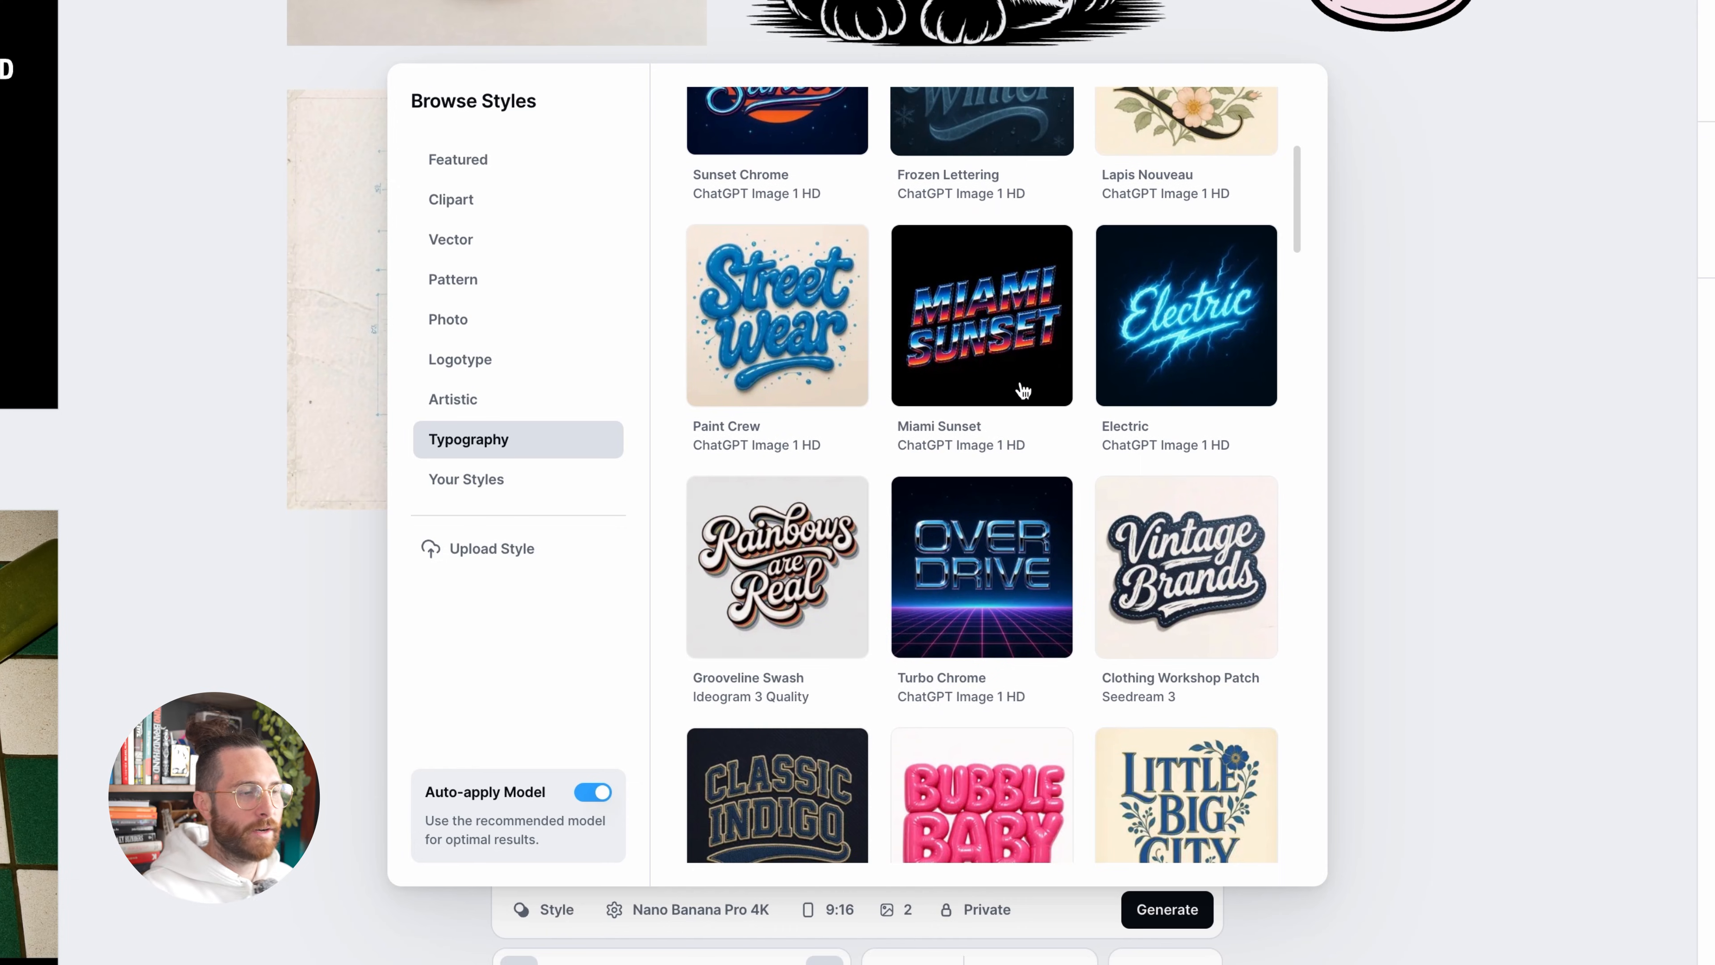
scroll(1021, 390, "down", 6)
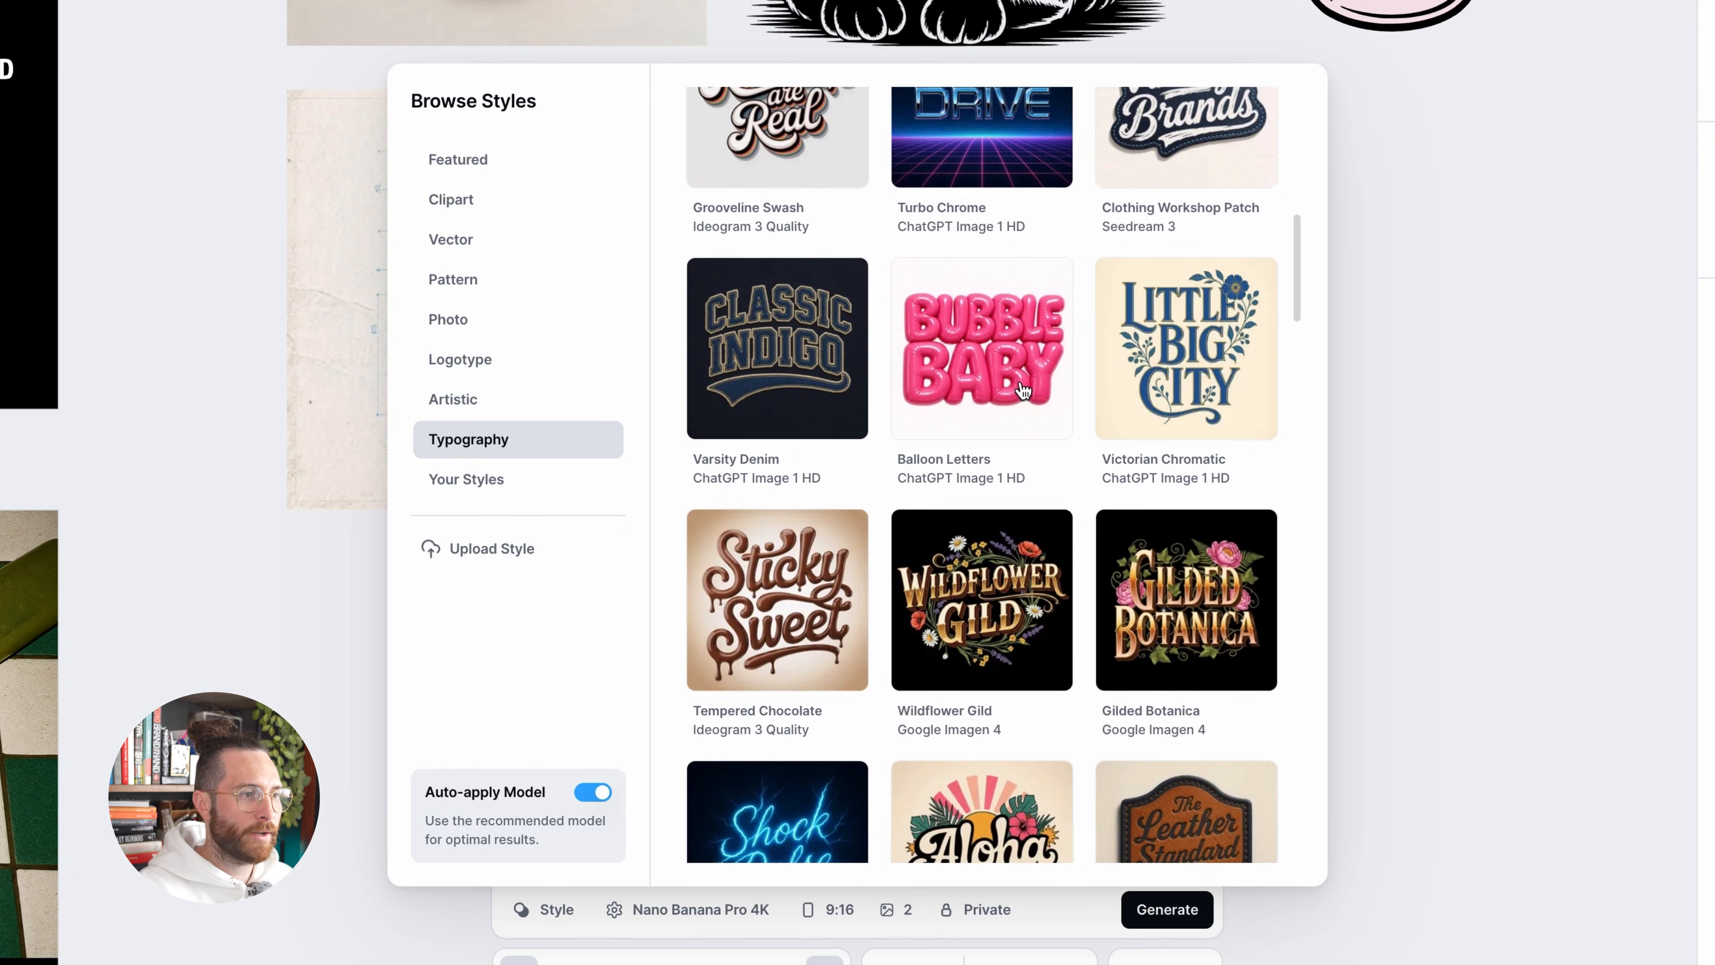
scroll(1023, 390, "down", 5)
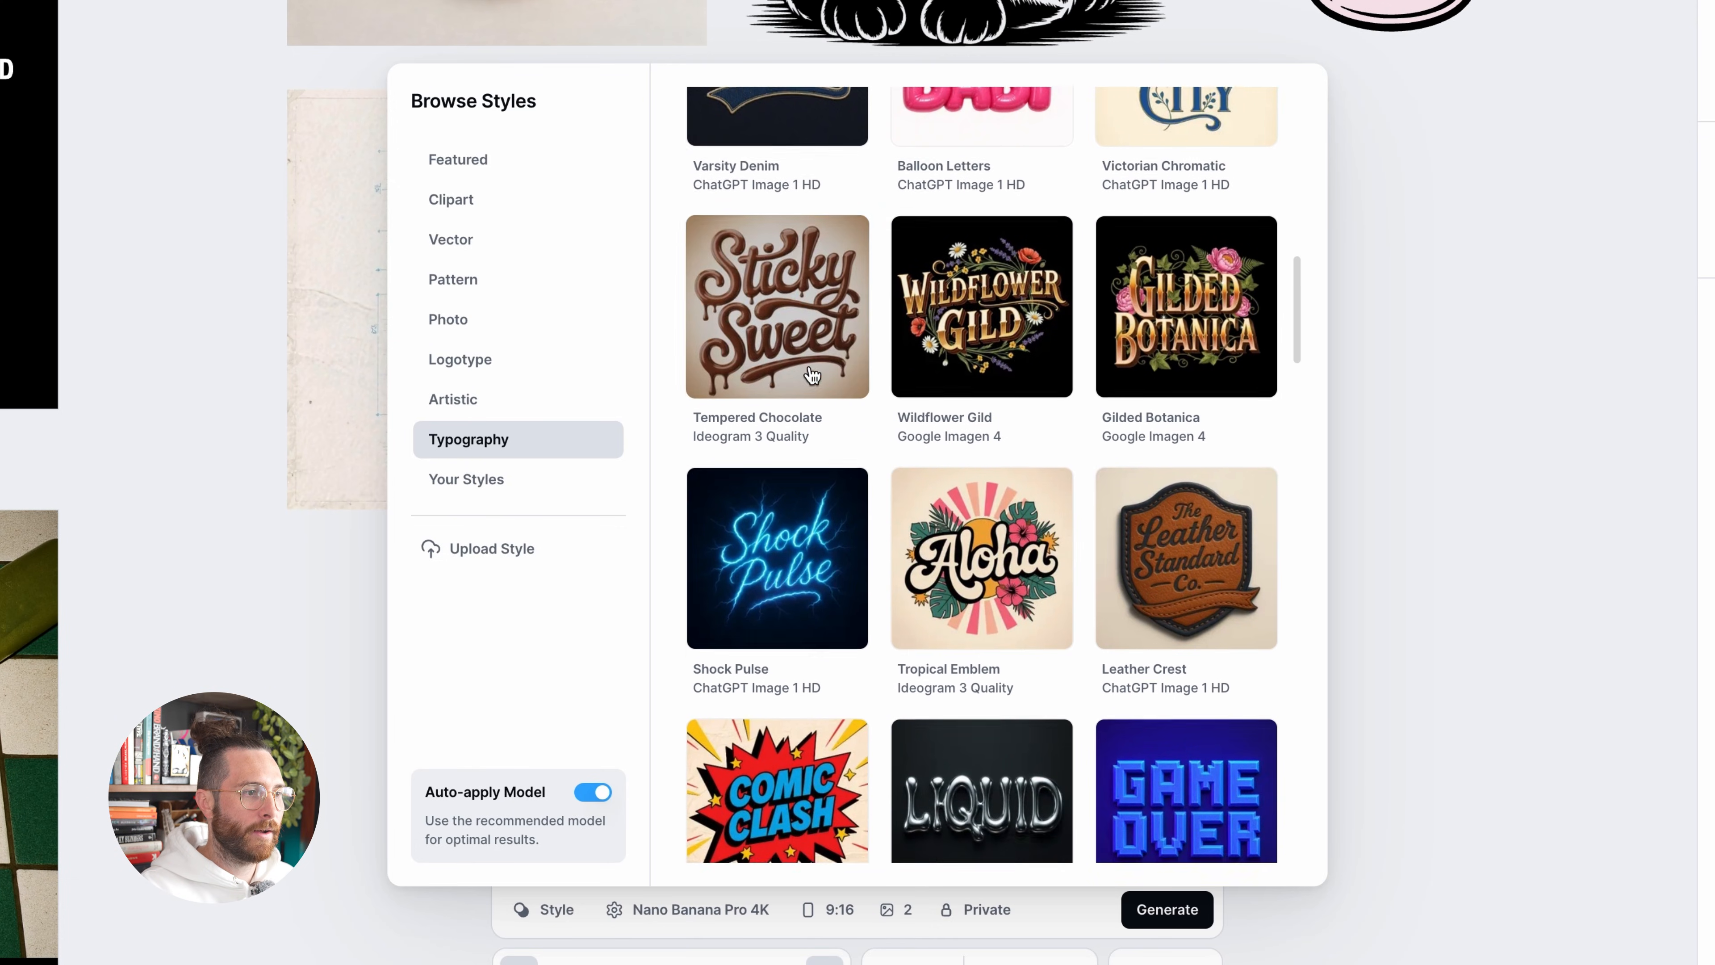
scroll(812, 375, "down", 5)
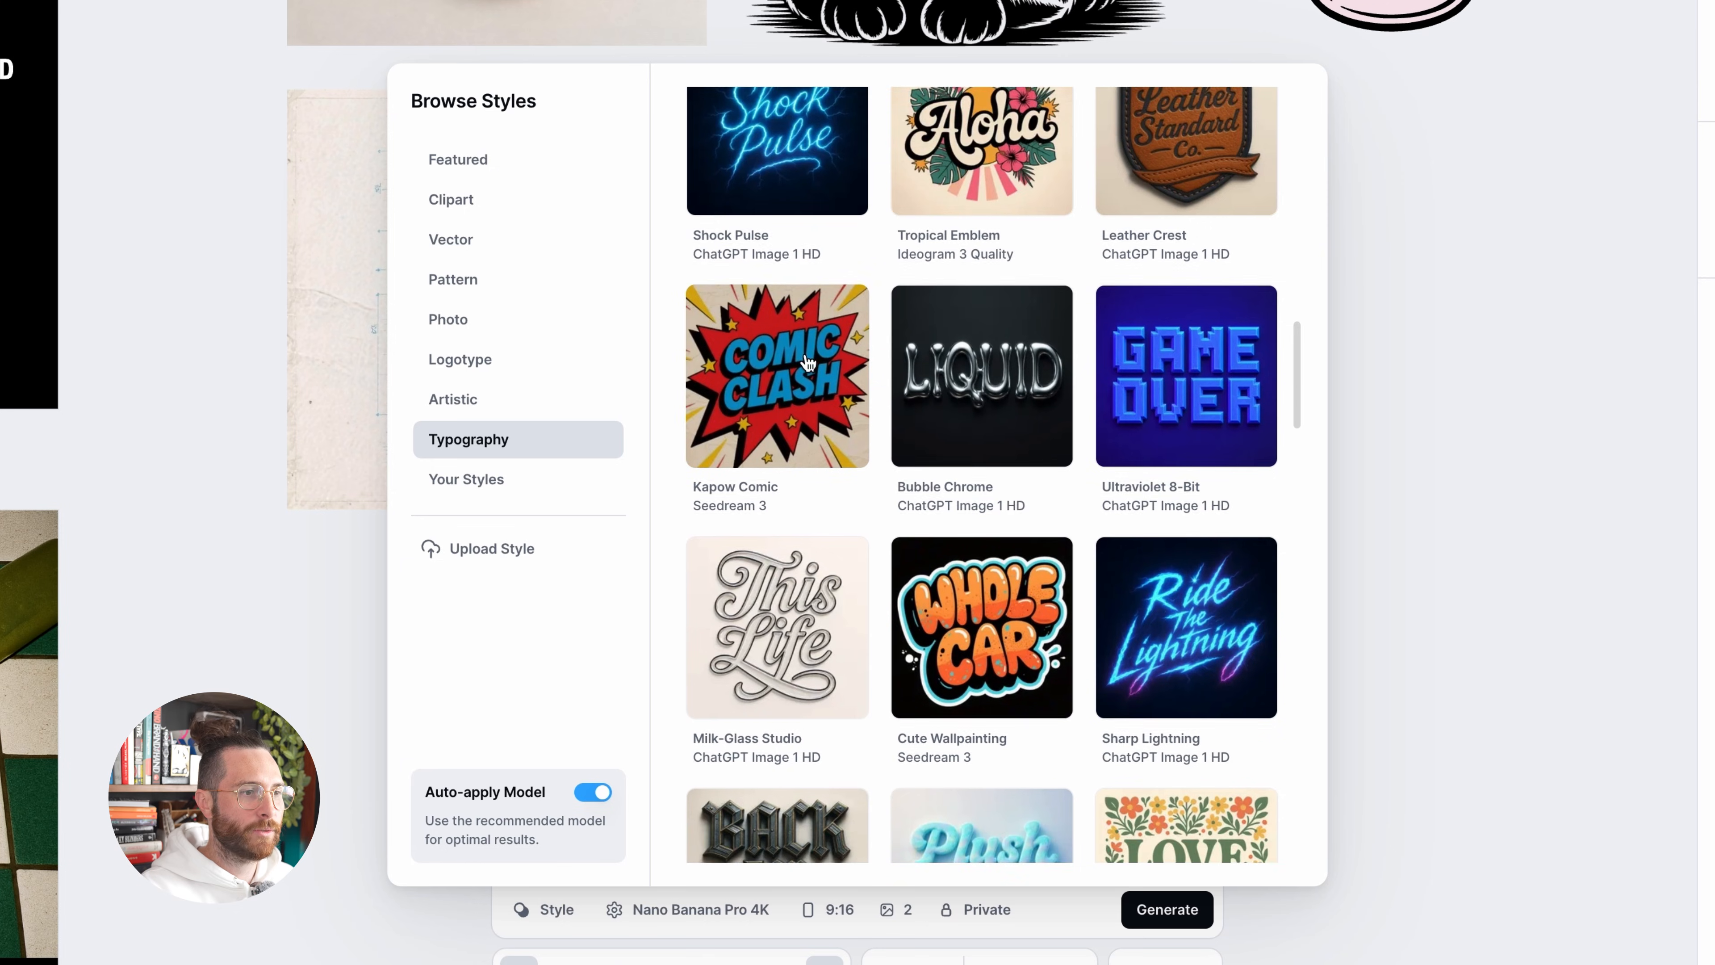
scroll(809, 363, "down", 8)
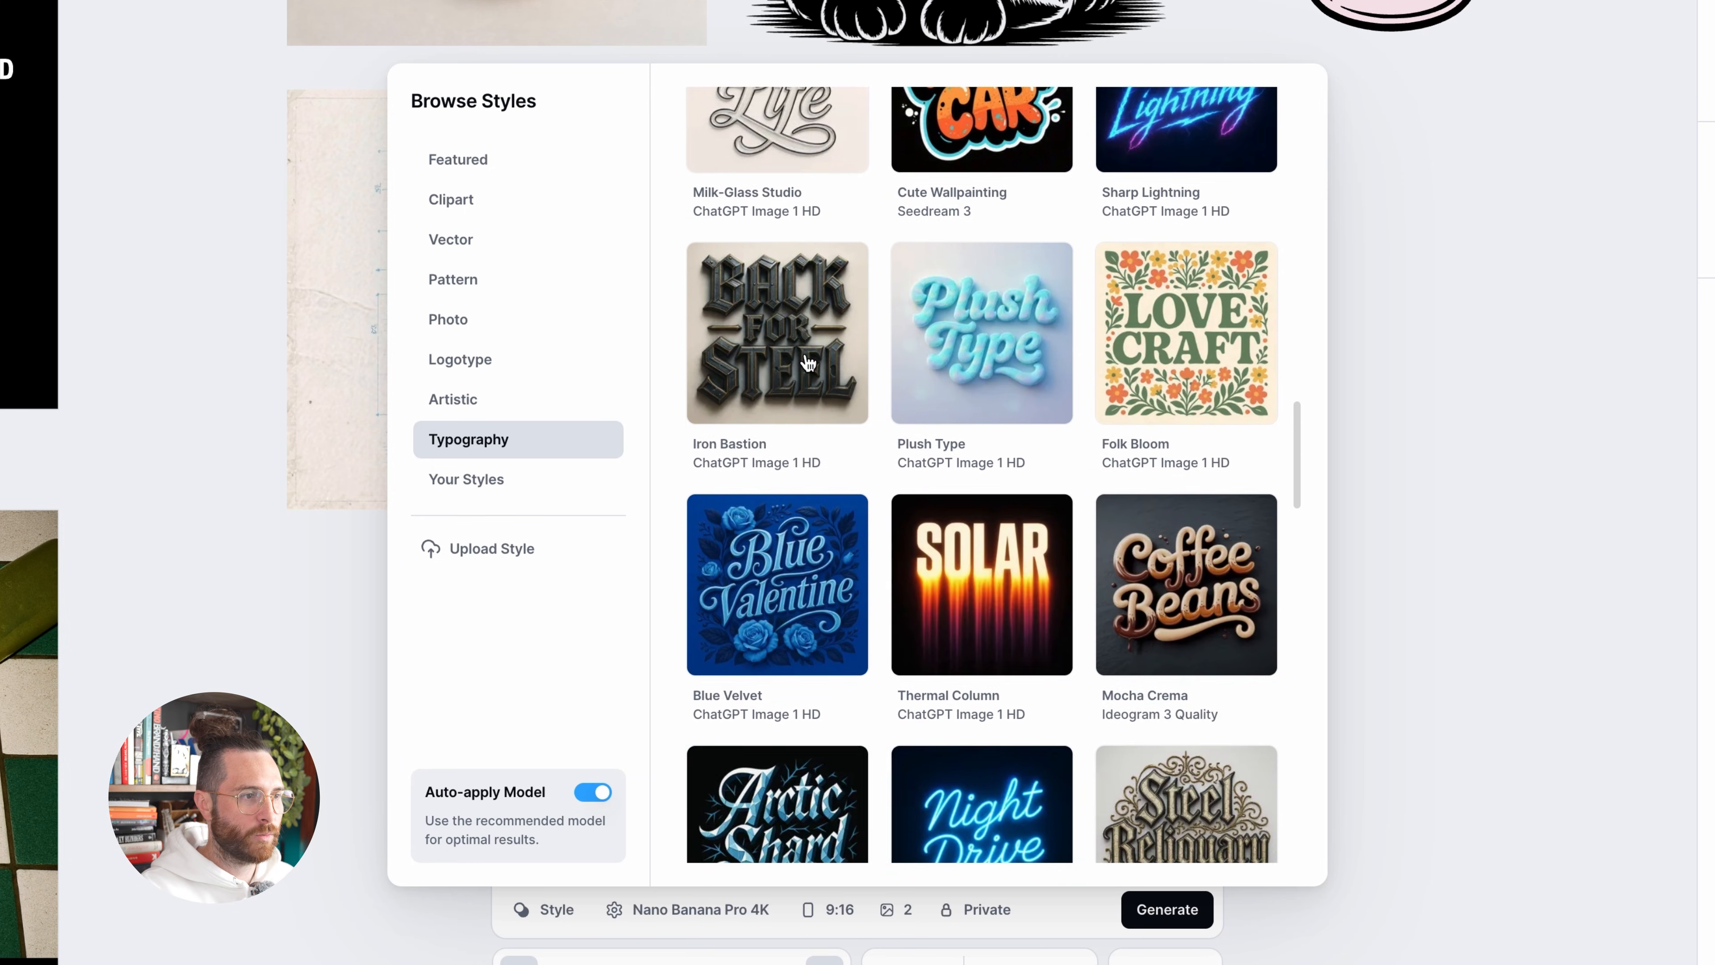
scroll(809, 363, "down", 5)
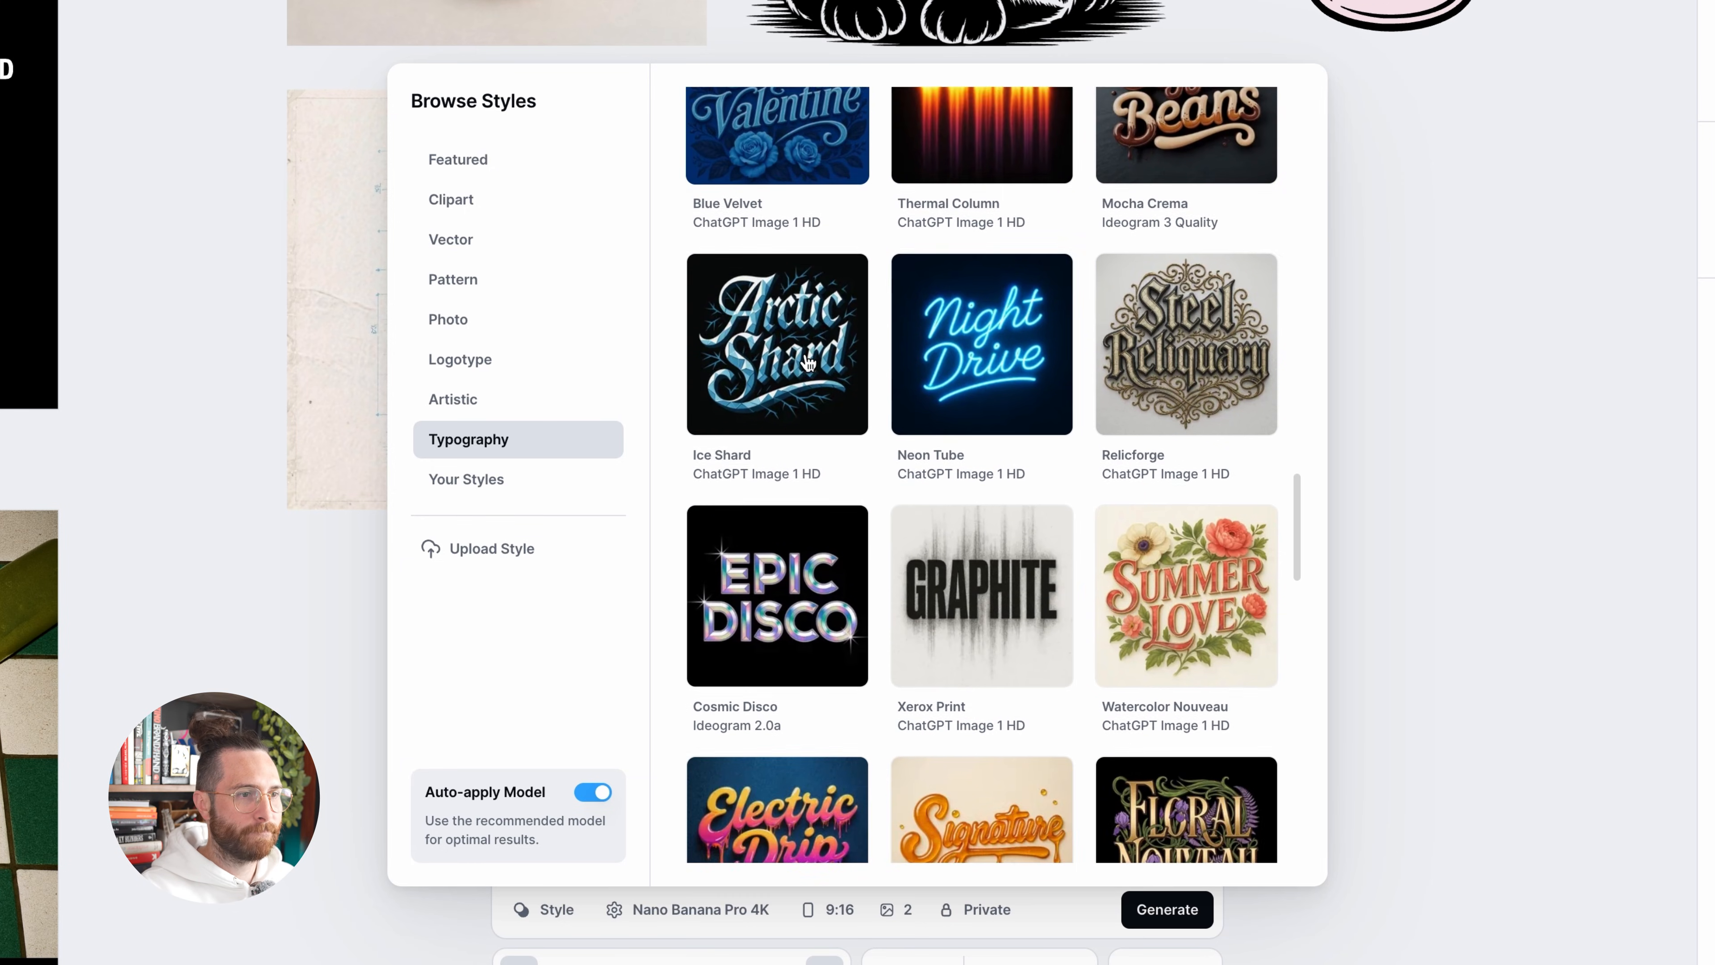
scroll(808, 363, "down", 2)
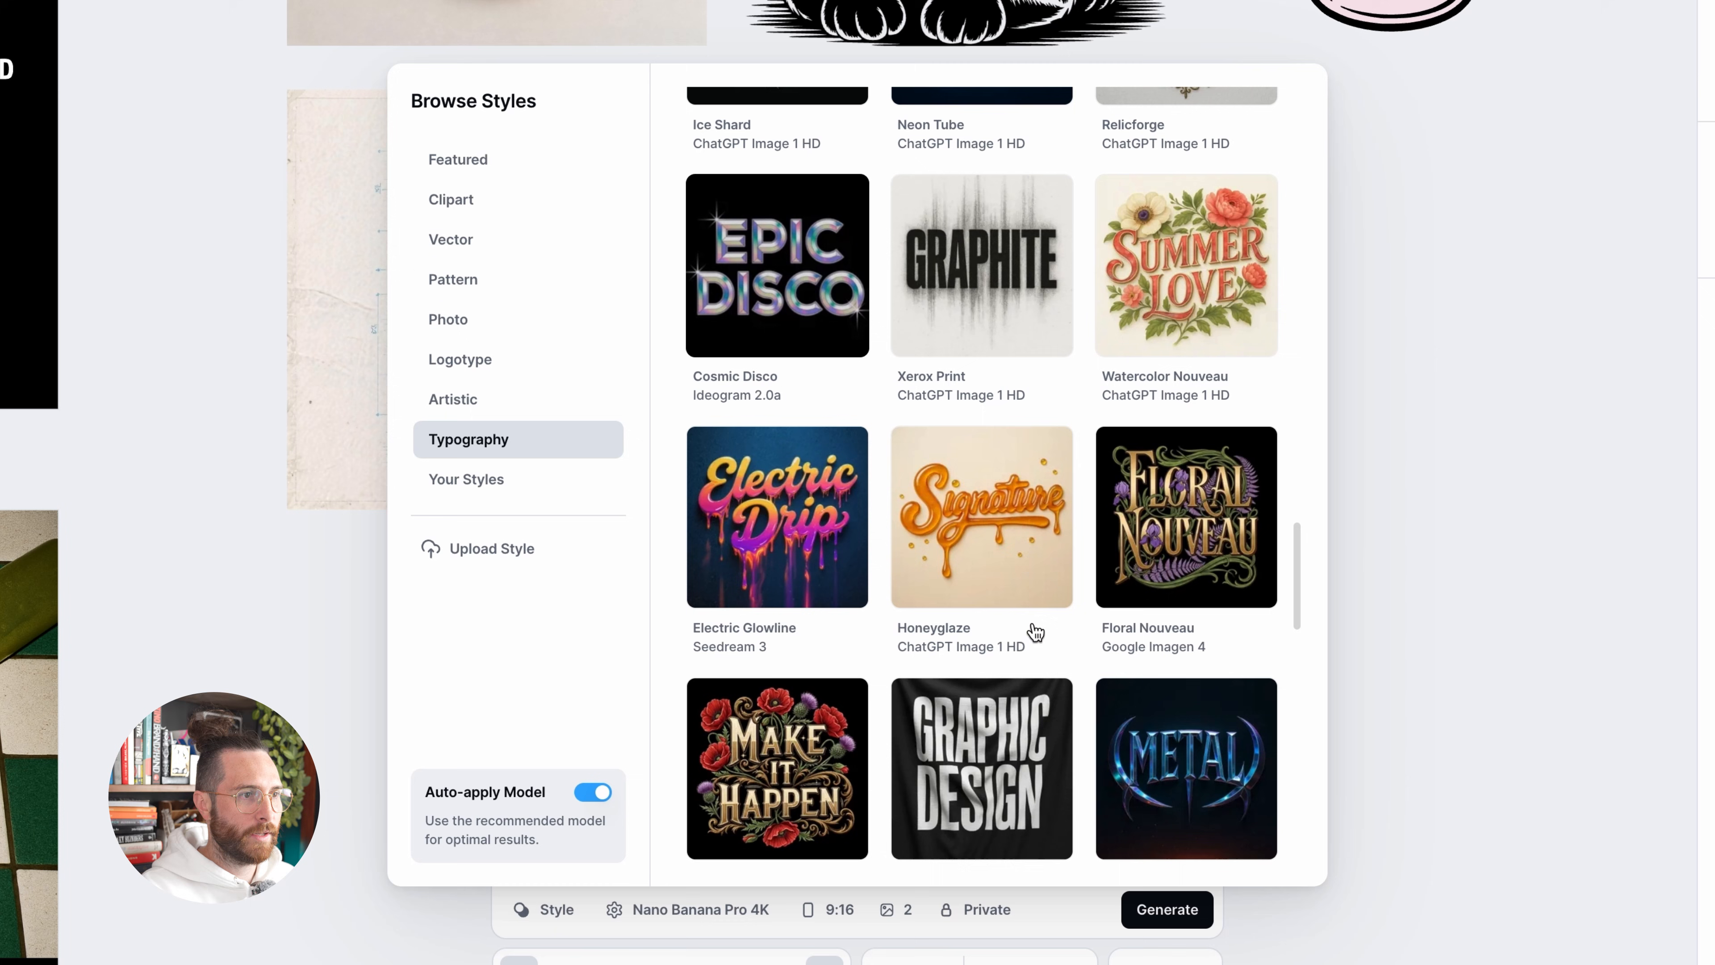
left_click(978, 524)
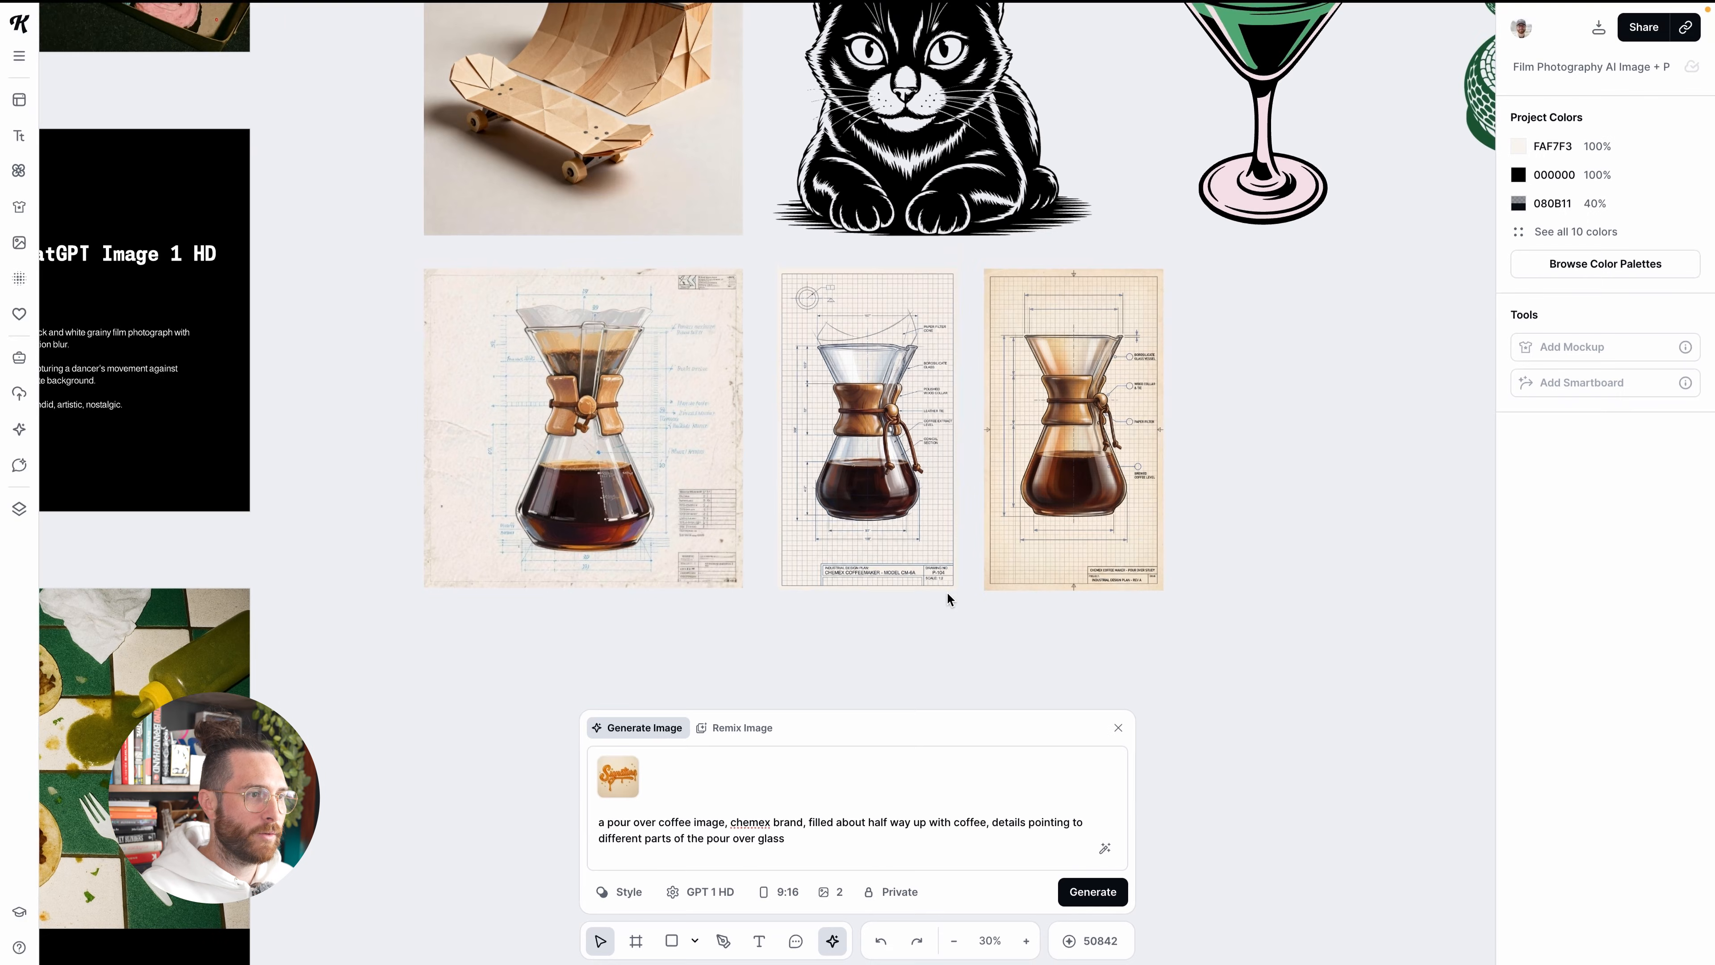
Examine the two portrait coffee blueprint images and compare their labels and drawing detail with the square version
triple_click(784, 837)
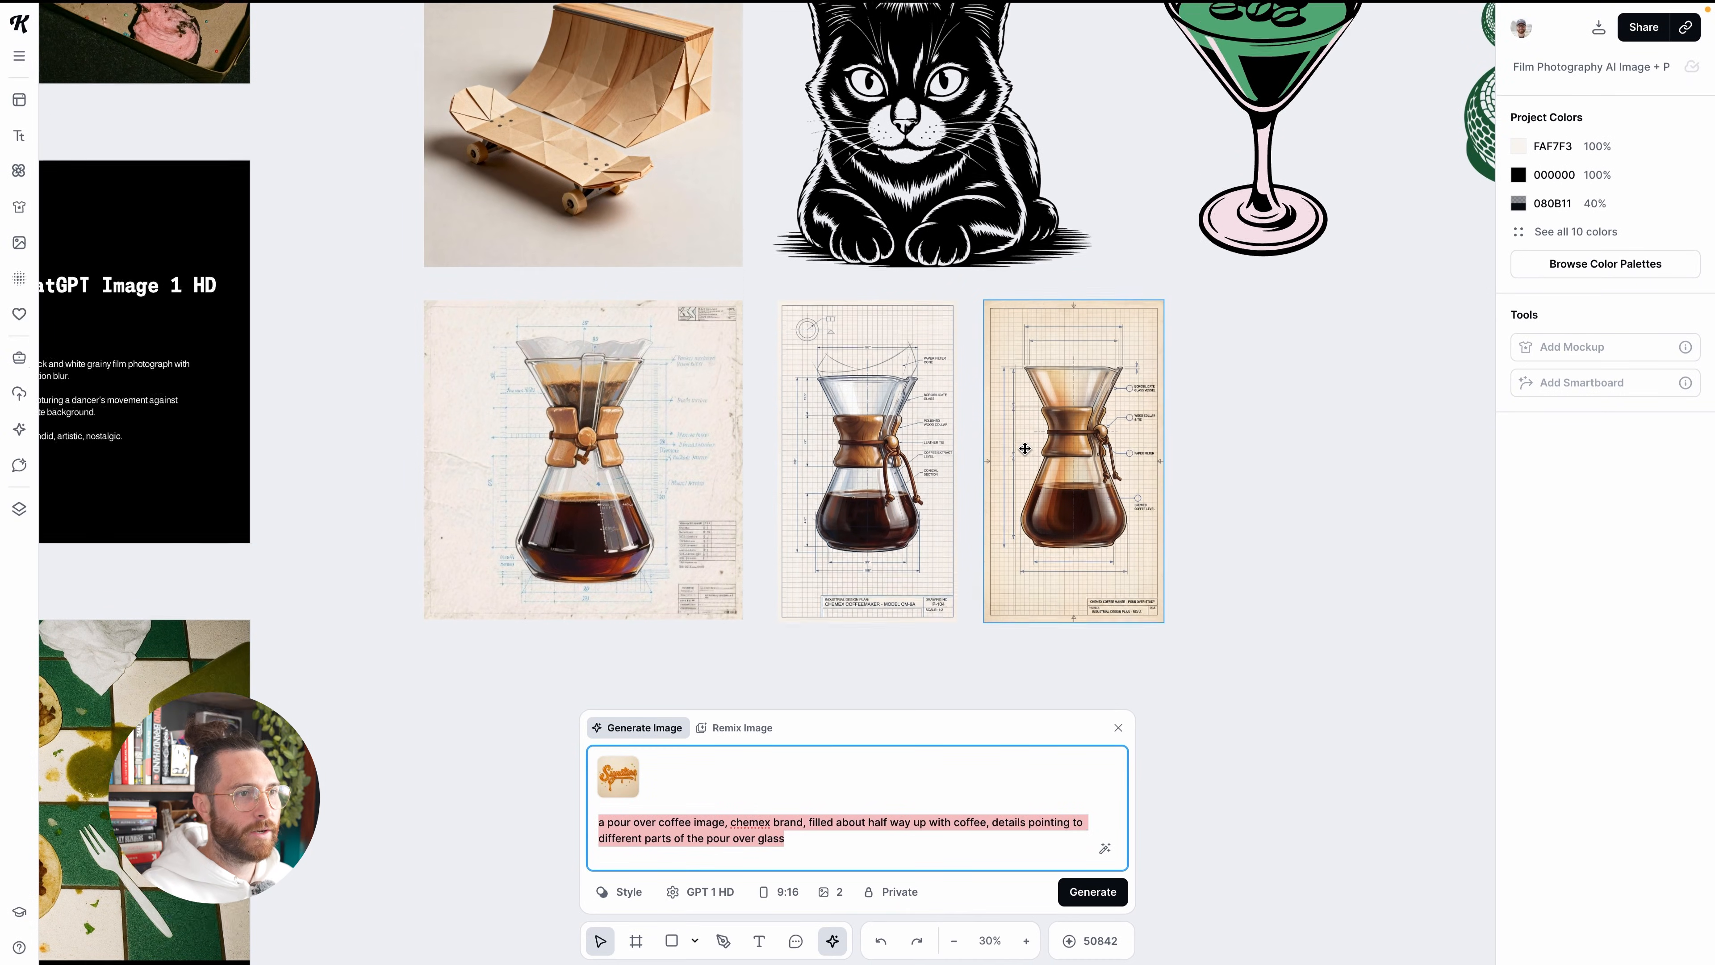
left_click(900, 418)
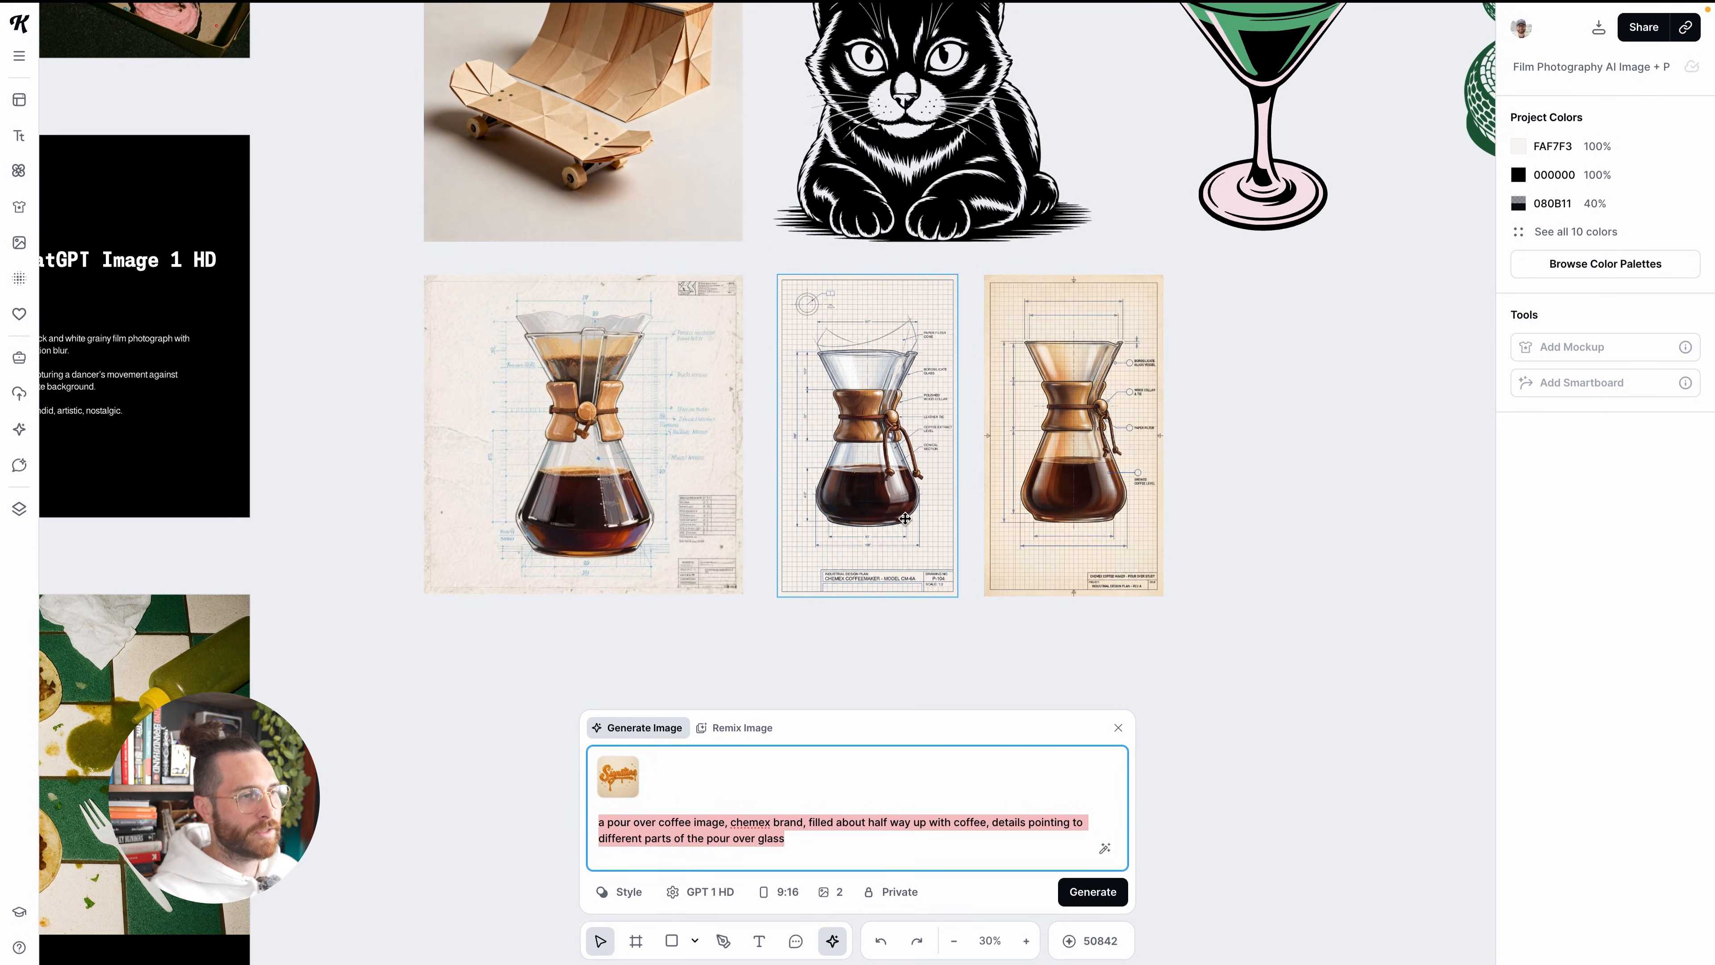
scroll(1057, 379, "up", 3)
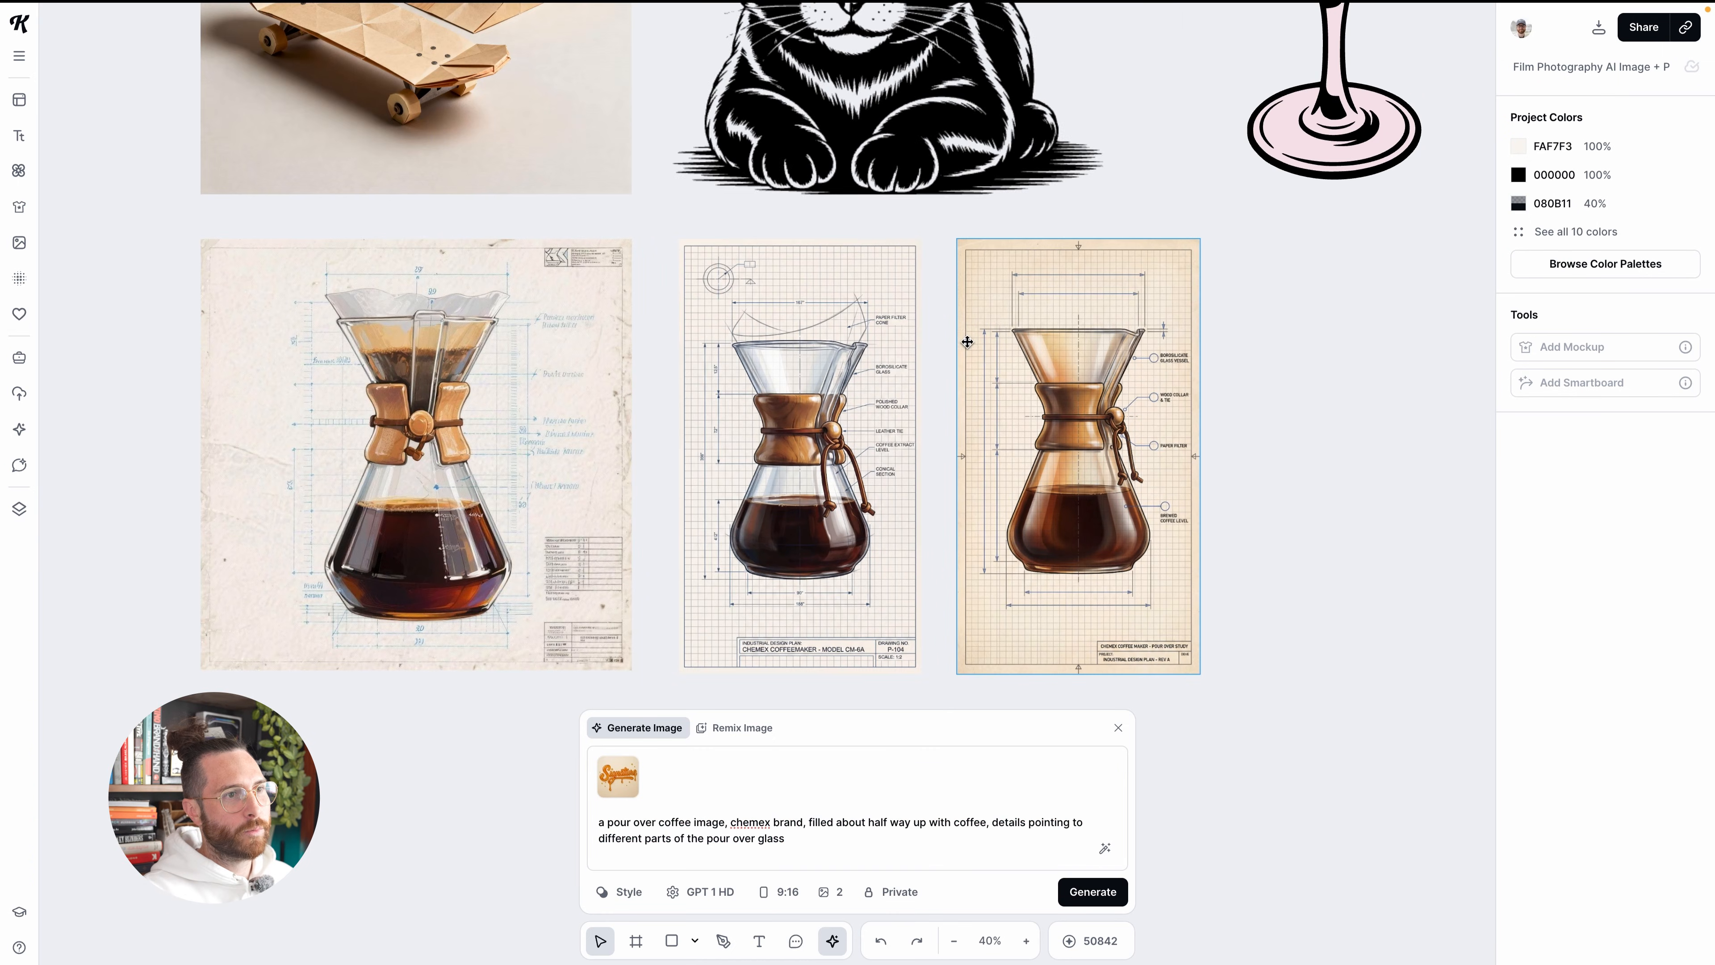
scroll(951, 326, "down", 1)
scroll(1141, 412, "up", 2)
scroll(741, 370, "down", 1)
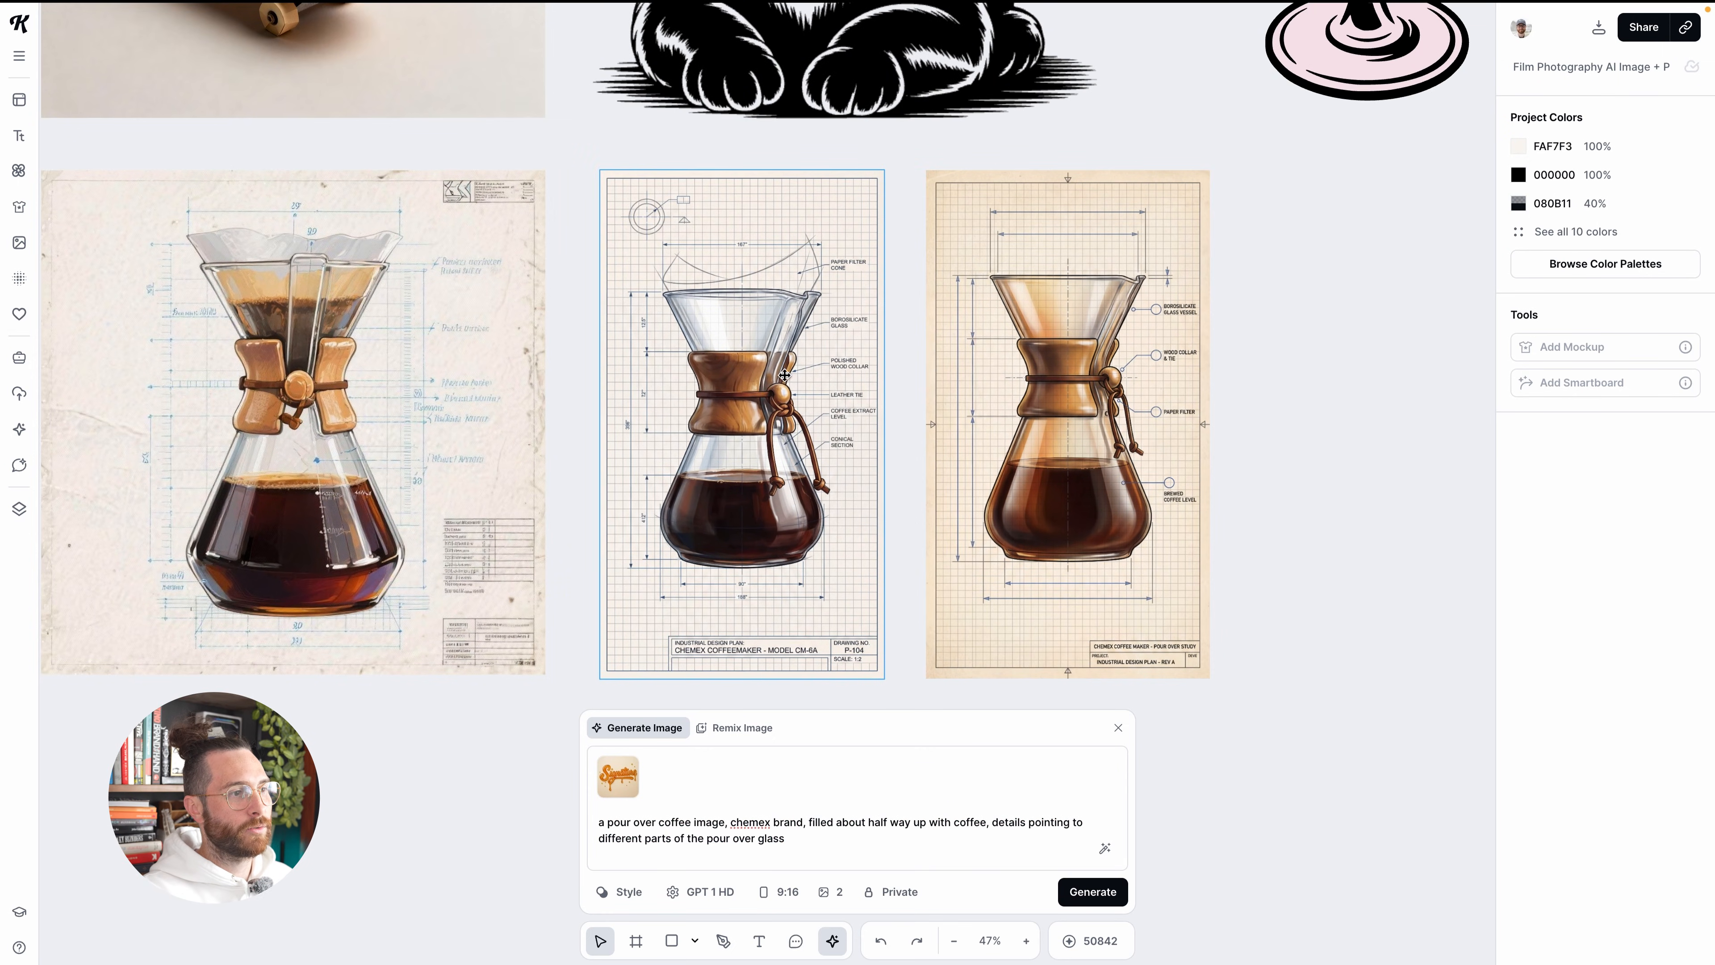
scroll(728, 607, "up", 2)
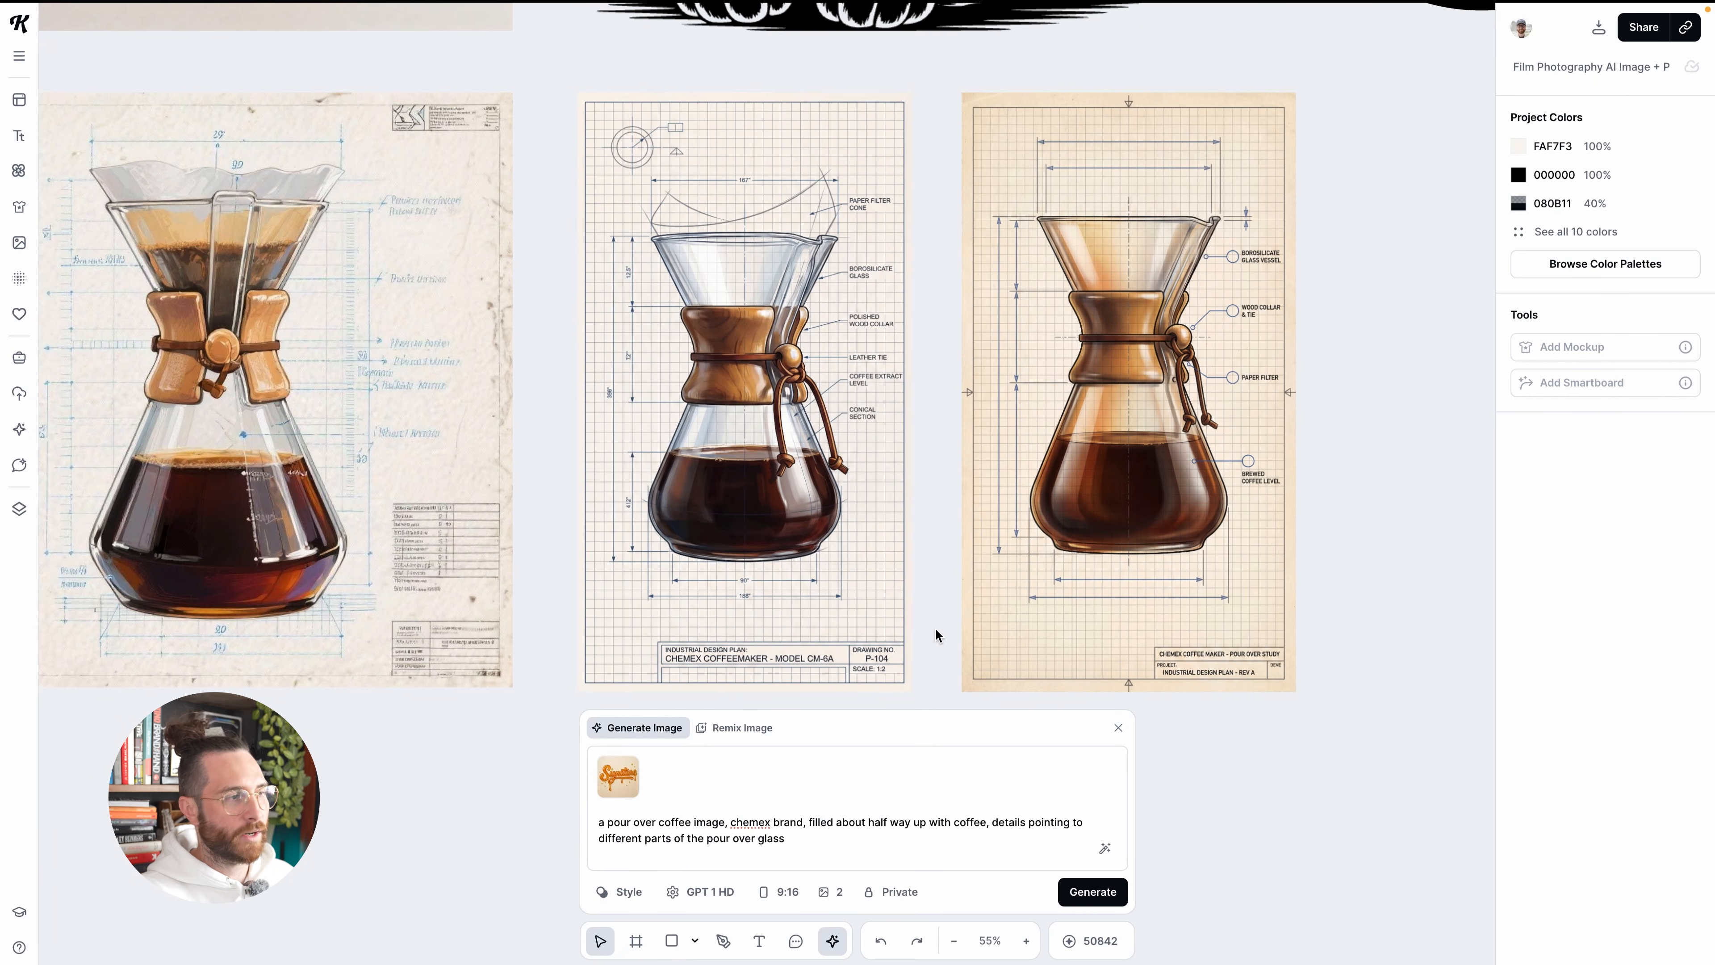
scroll(936, 635, "down", 1)
scroll(495, 475, "left", 3)
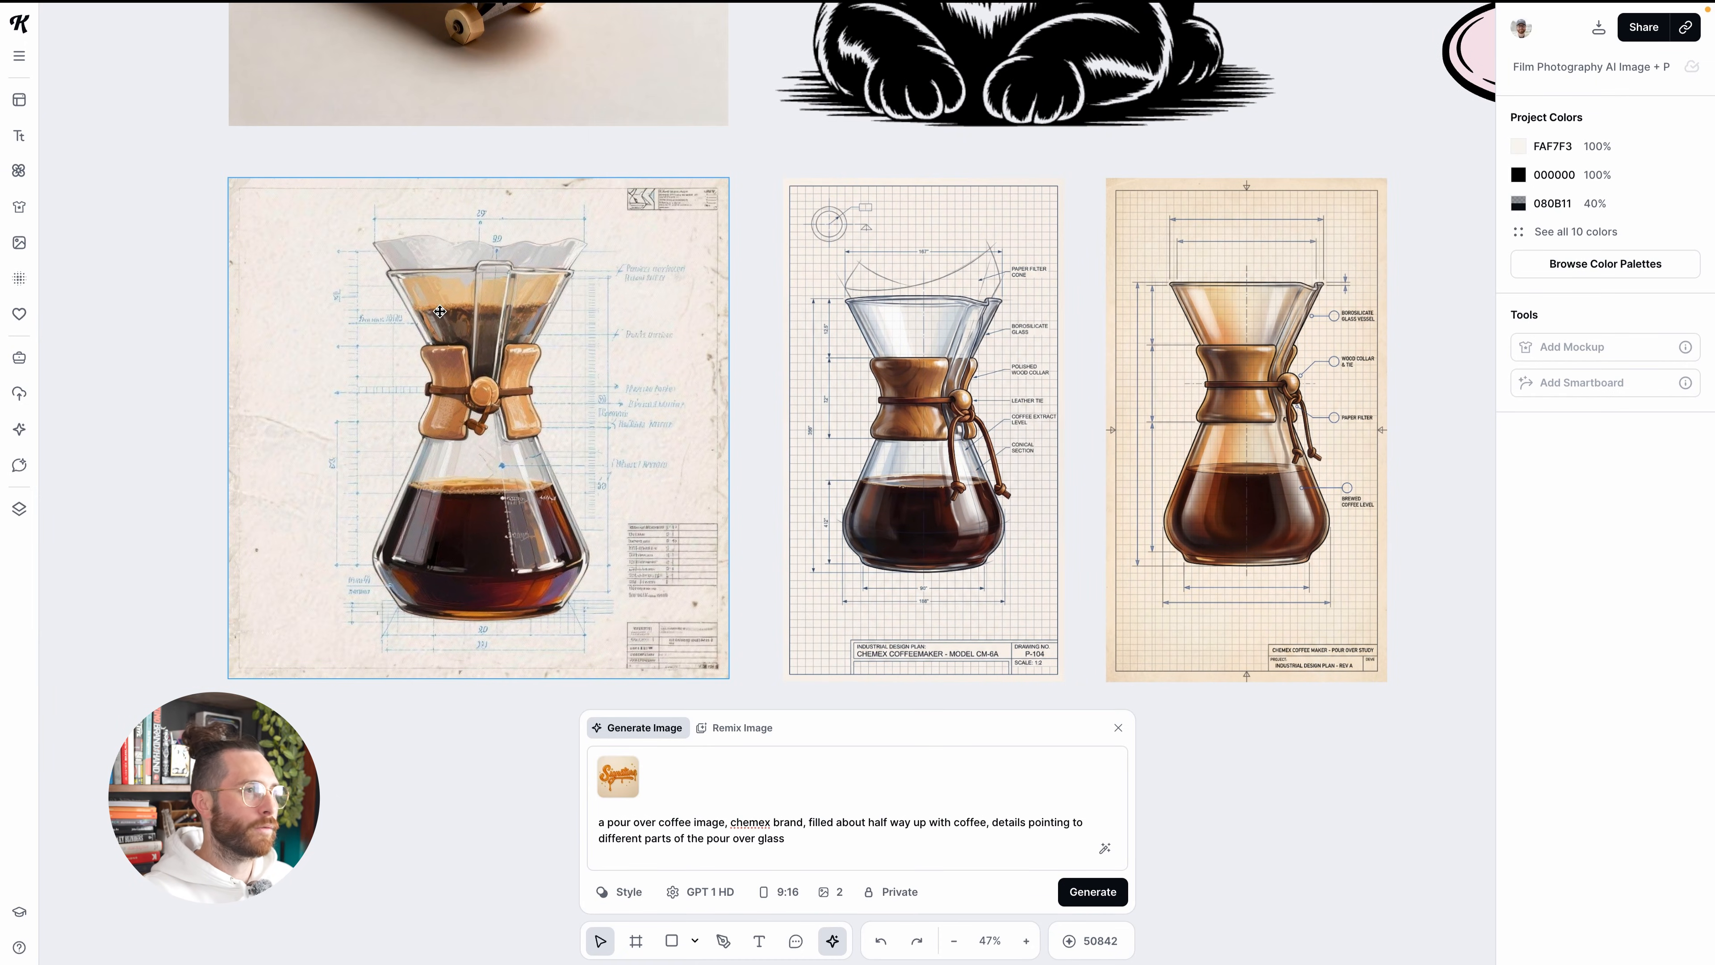
scroll(598, 350, "down", 1)
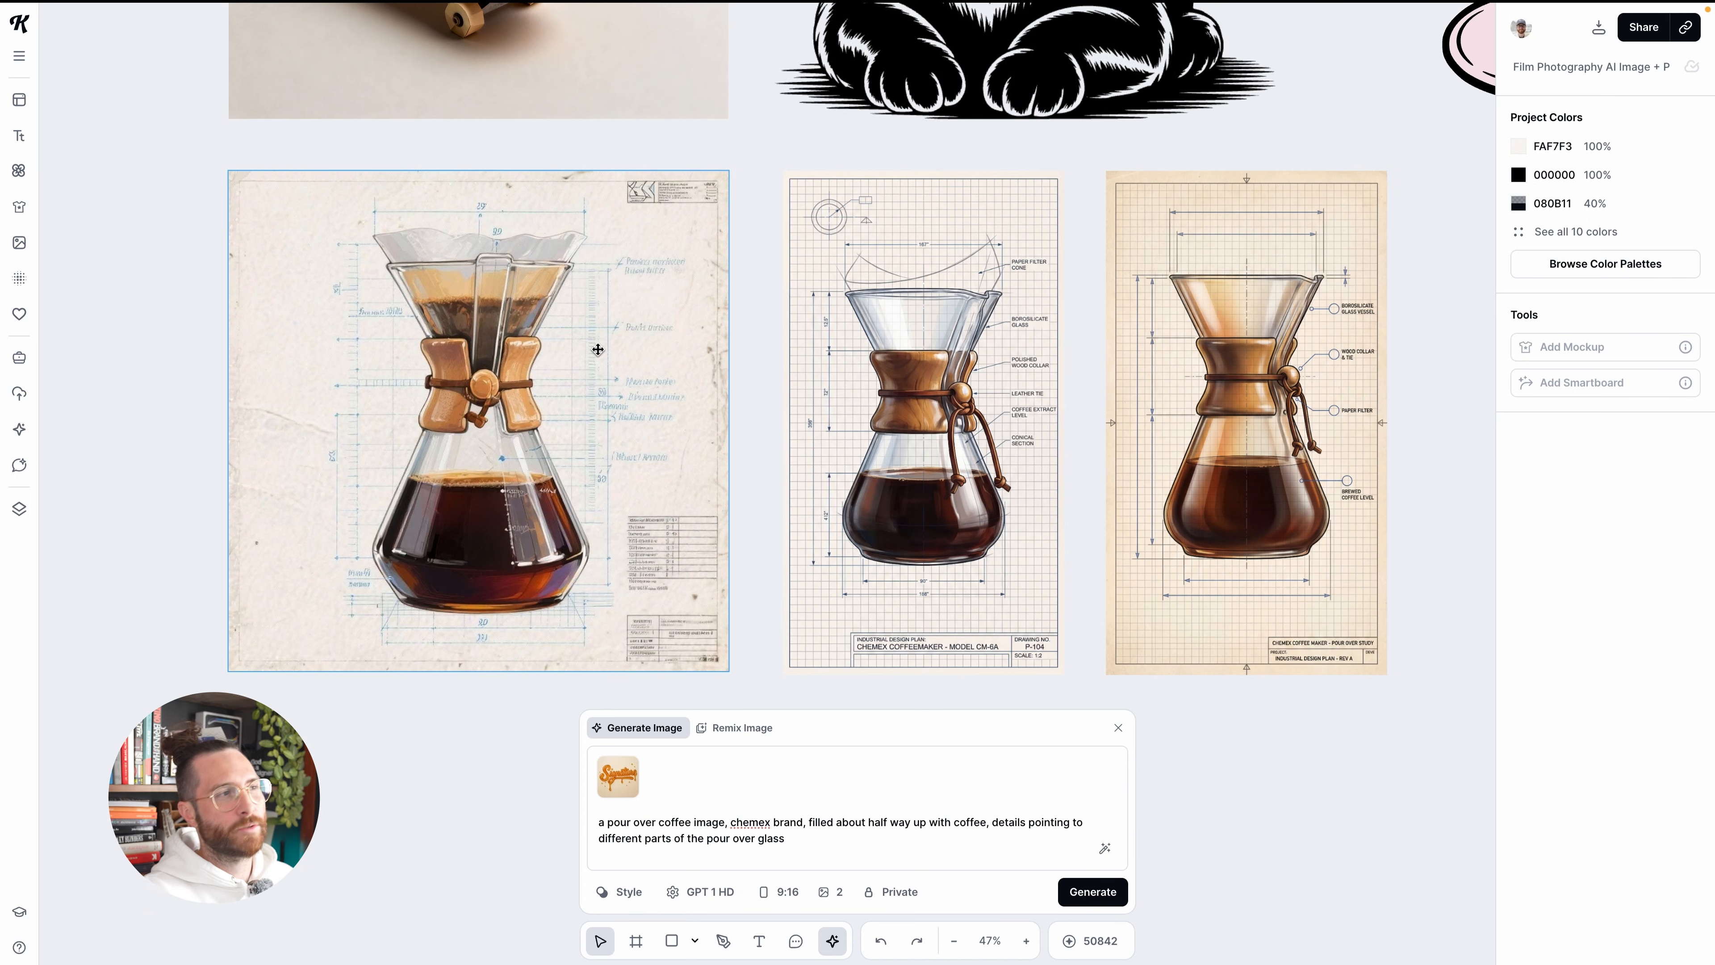
left_click(561, 412)
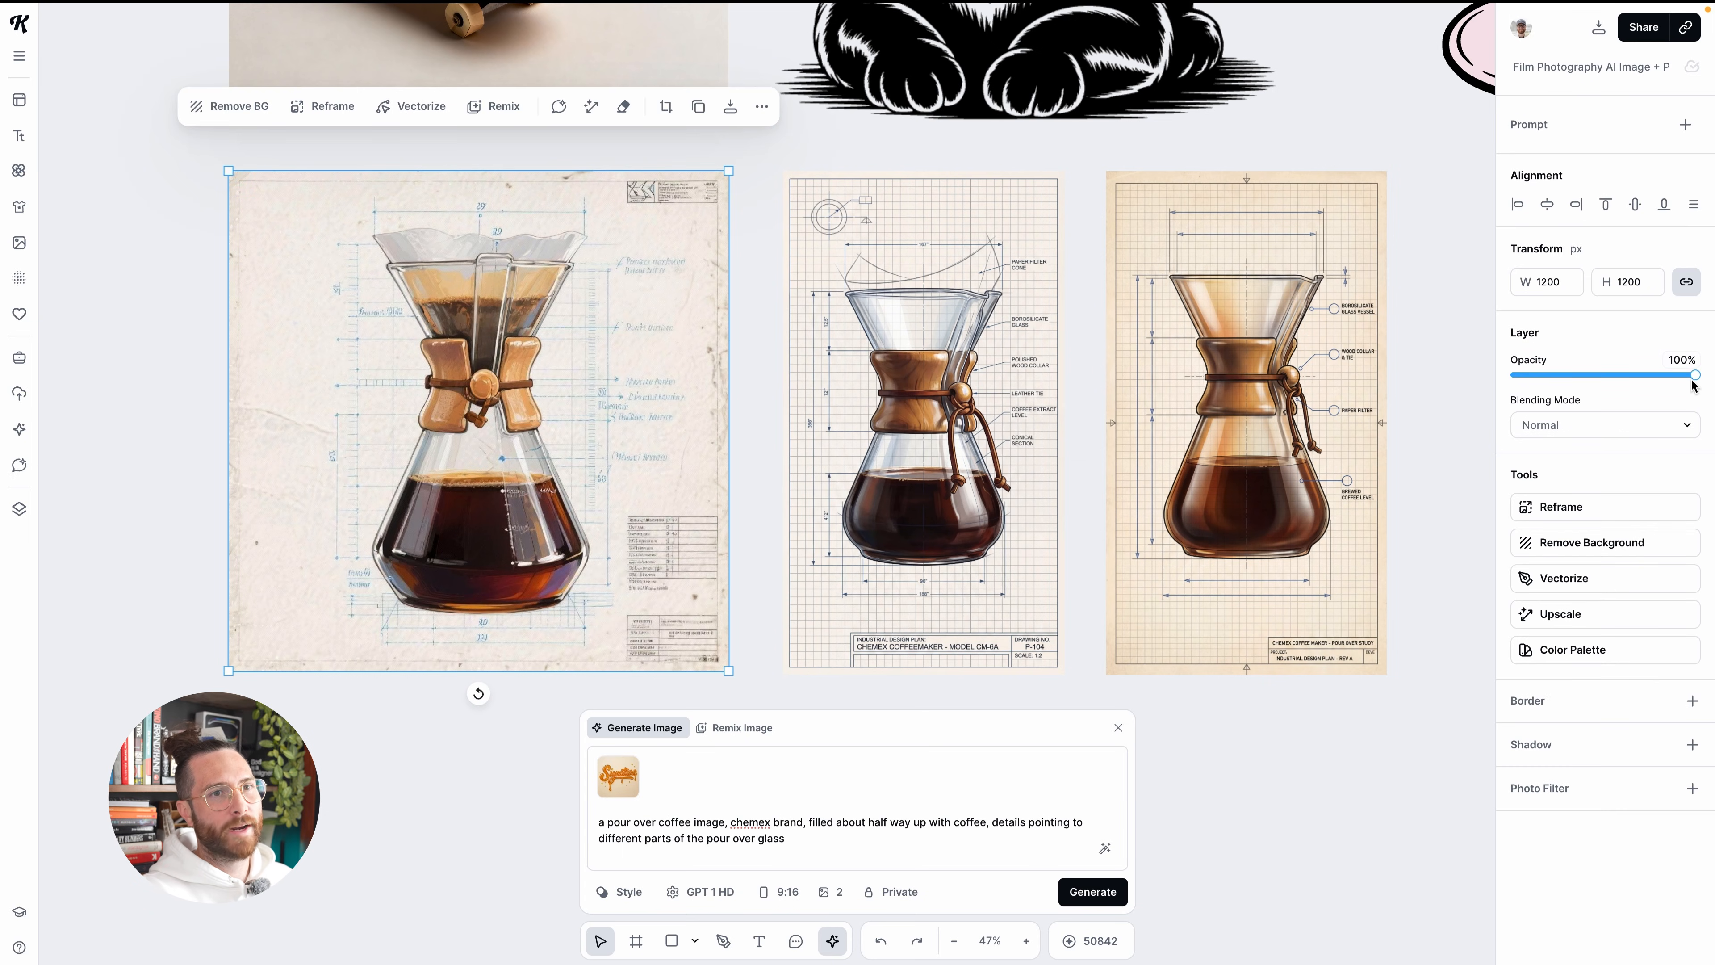
mouse_move(1691, 375)
left_mouse_down()
mouse_move(1598, 378)
mouse_move(1695, 375)
left_mouse_up()
scroll(835, 353, "down", 2)
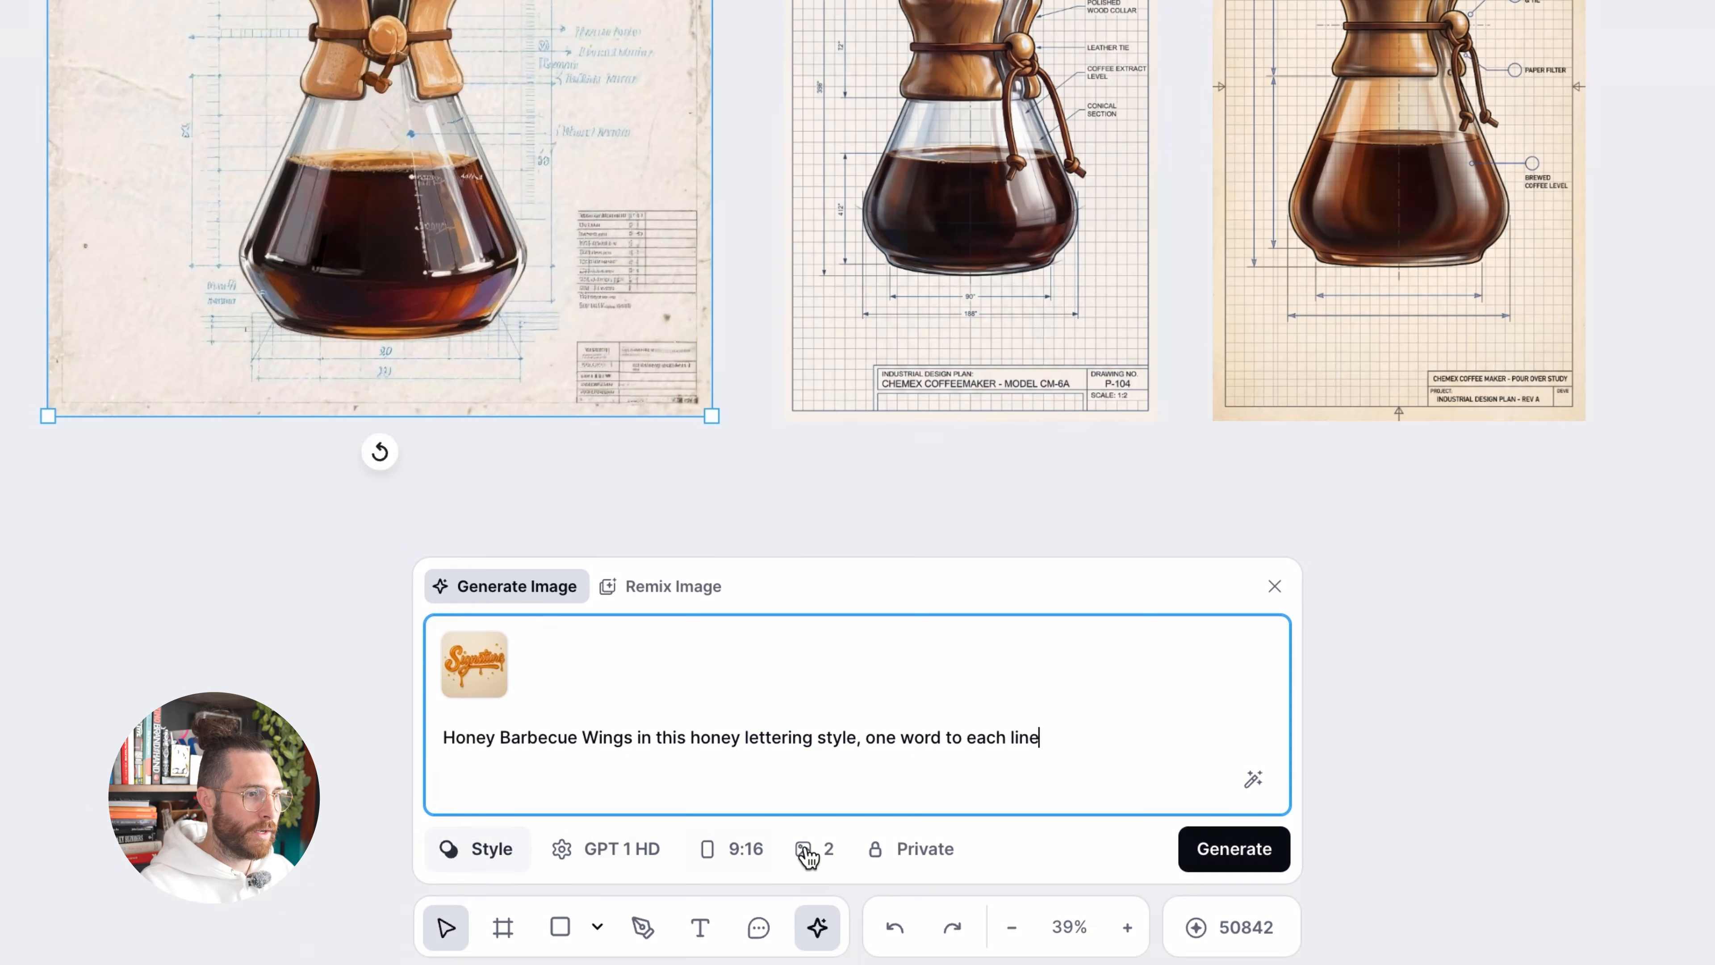
Generate one 16:9 image of "Honey Barbecue Wings in this honey lettering style, one word to each line" and place it below the square coffee image
left_click(786, 893)
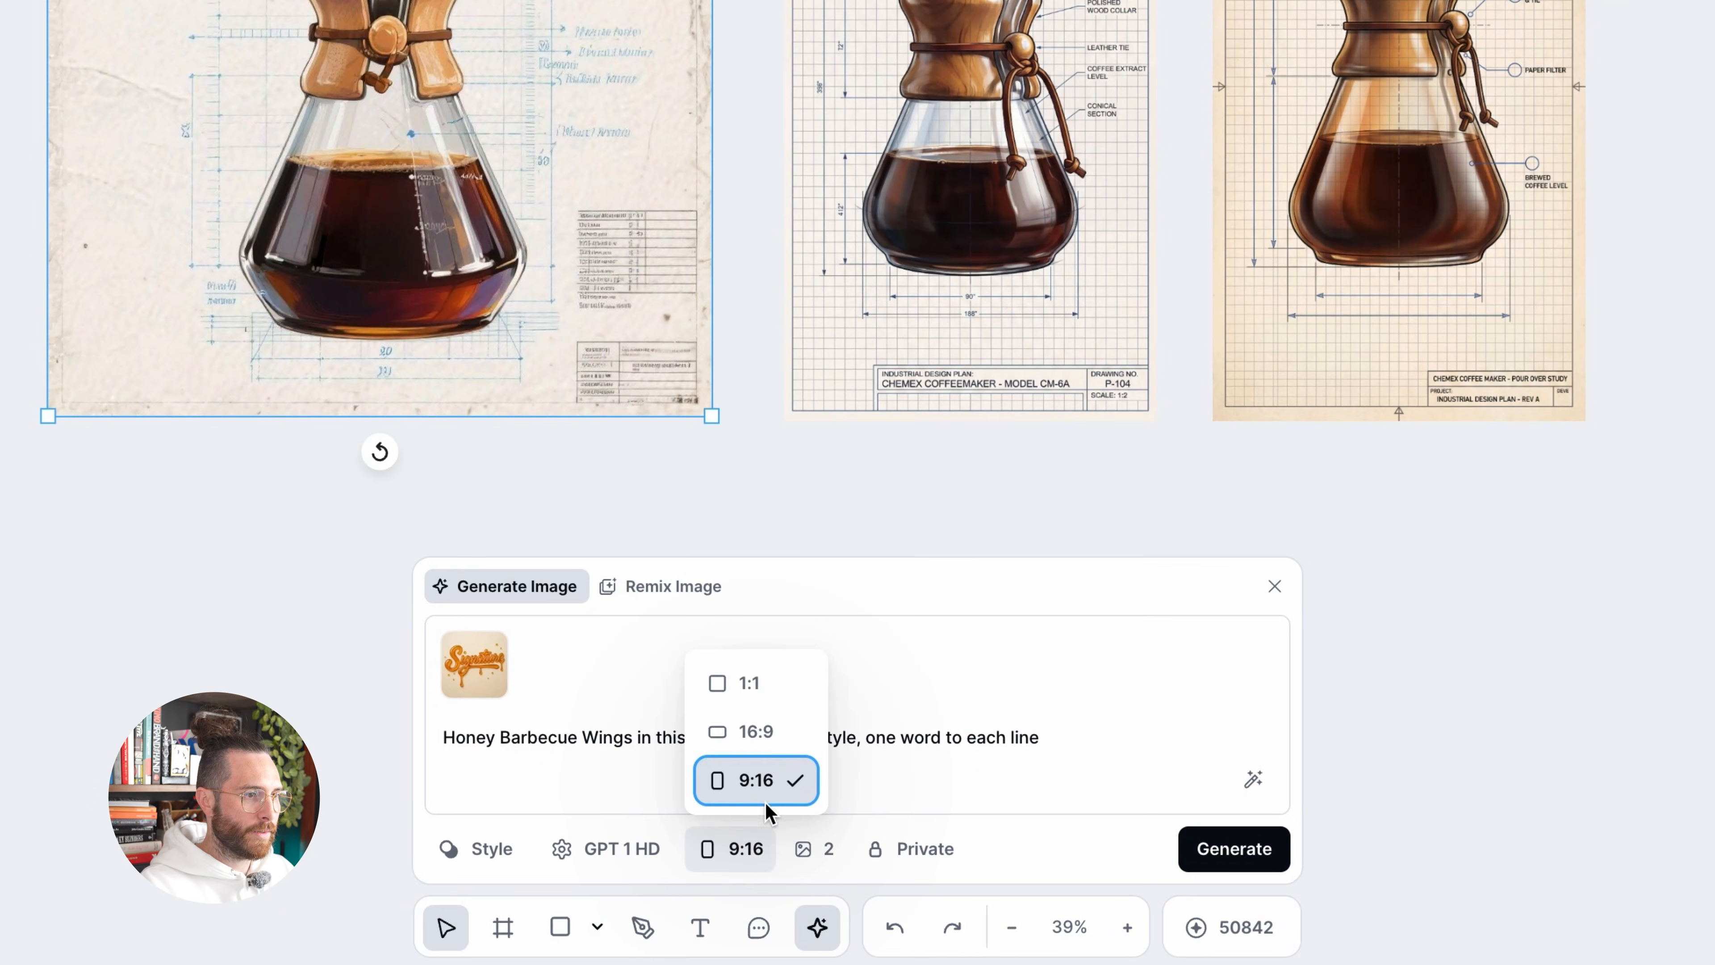
left_click(766, 732)
left_click(804, 858)
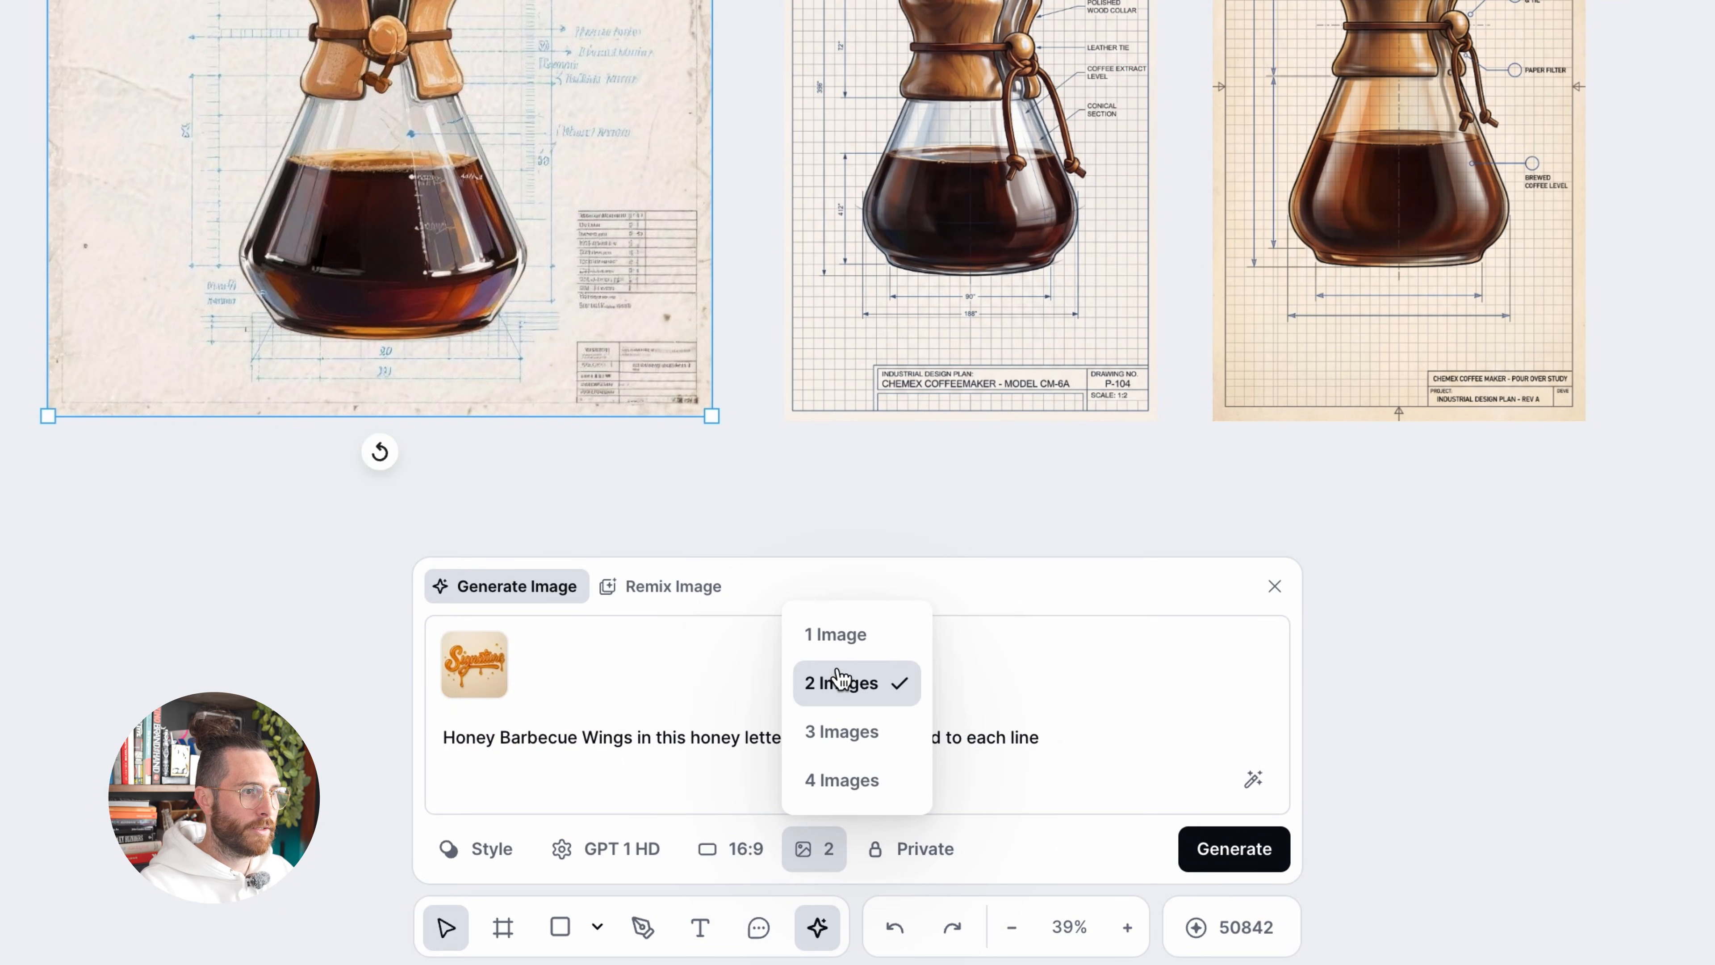
left_click(841, 635)
left_click(1255, 846)
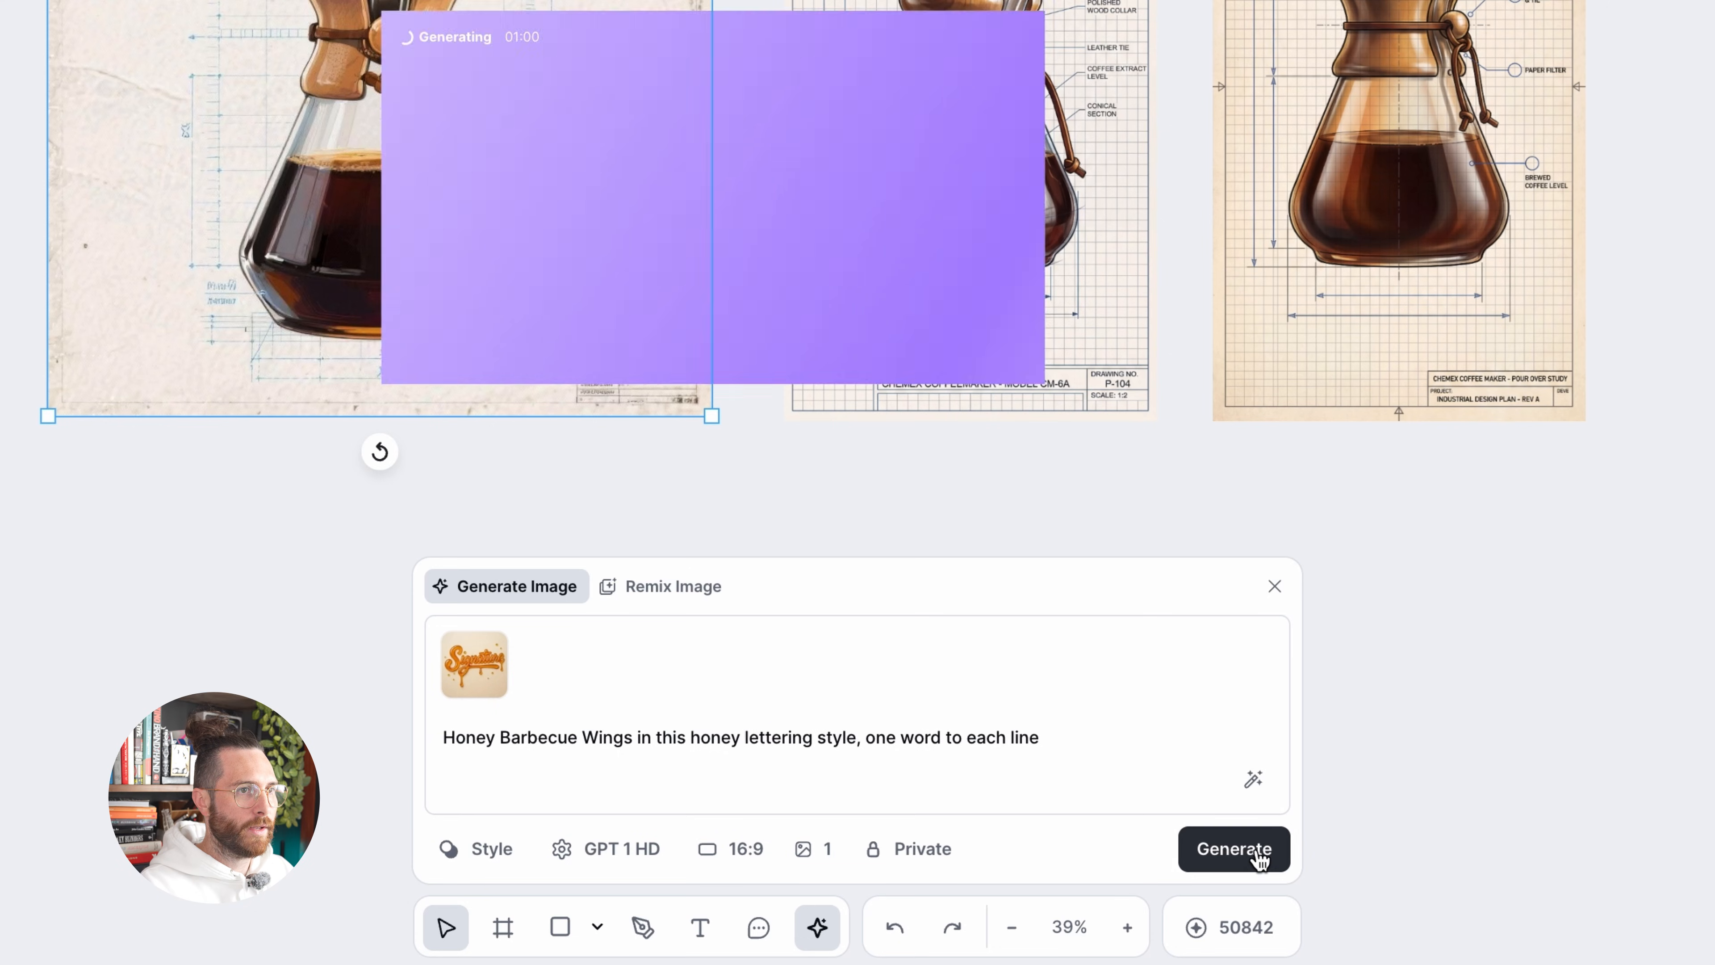
left_click_drag(648, 760, 642, 758)
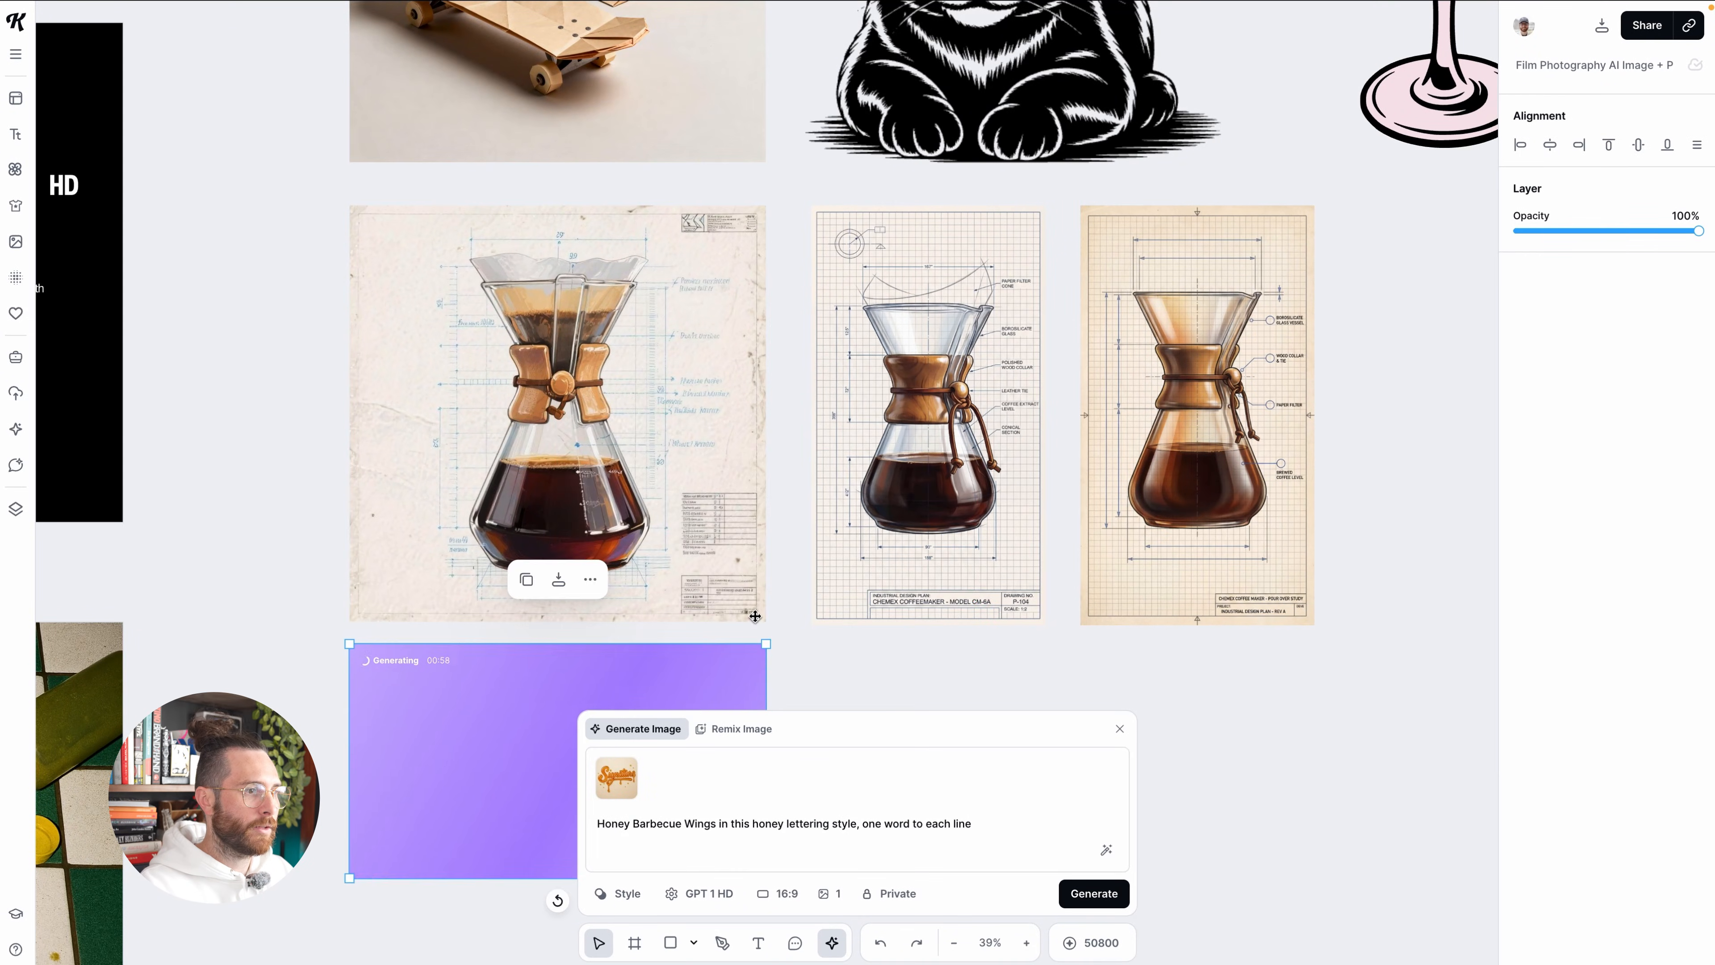
scroll(653, 775, "down", 3)
Replace the style preset with Balloon Letters from the Typography category
left_click(625, 896)
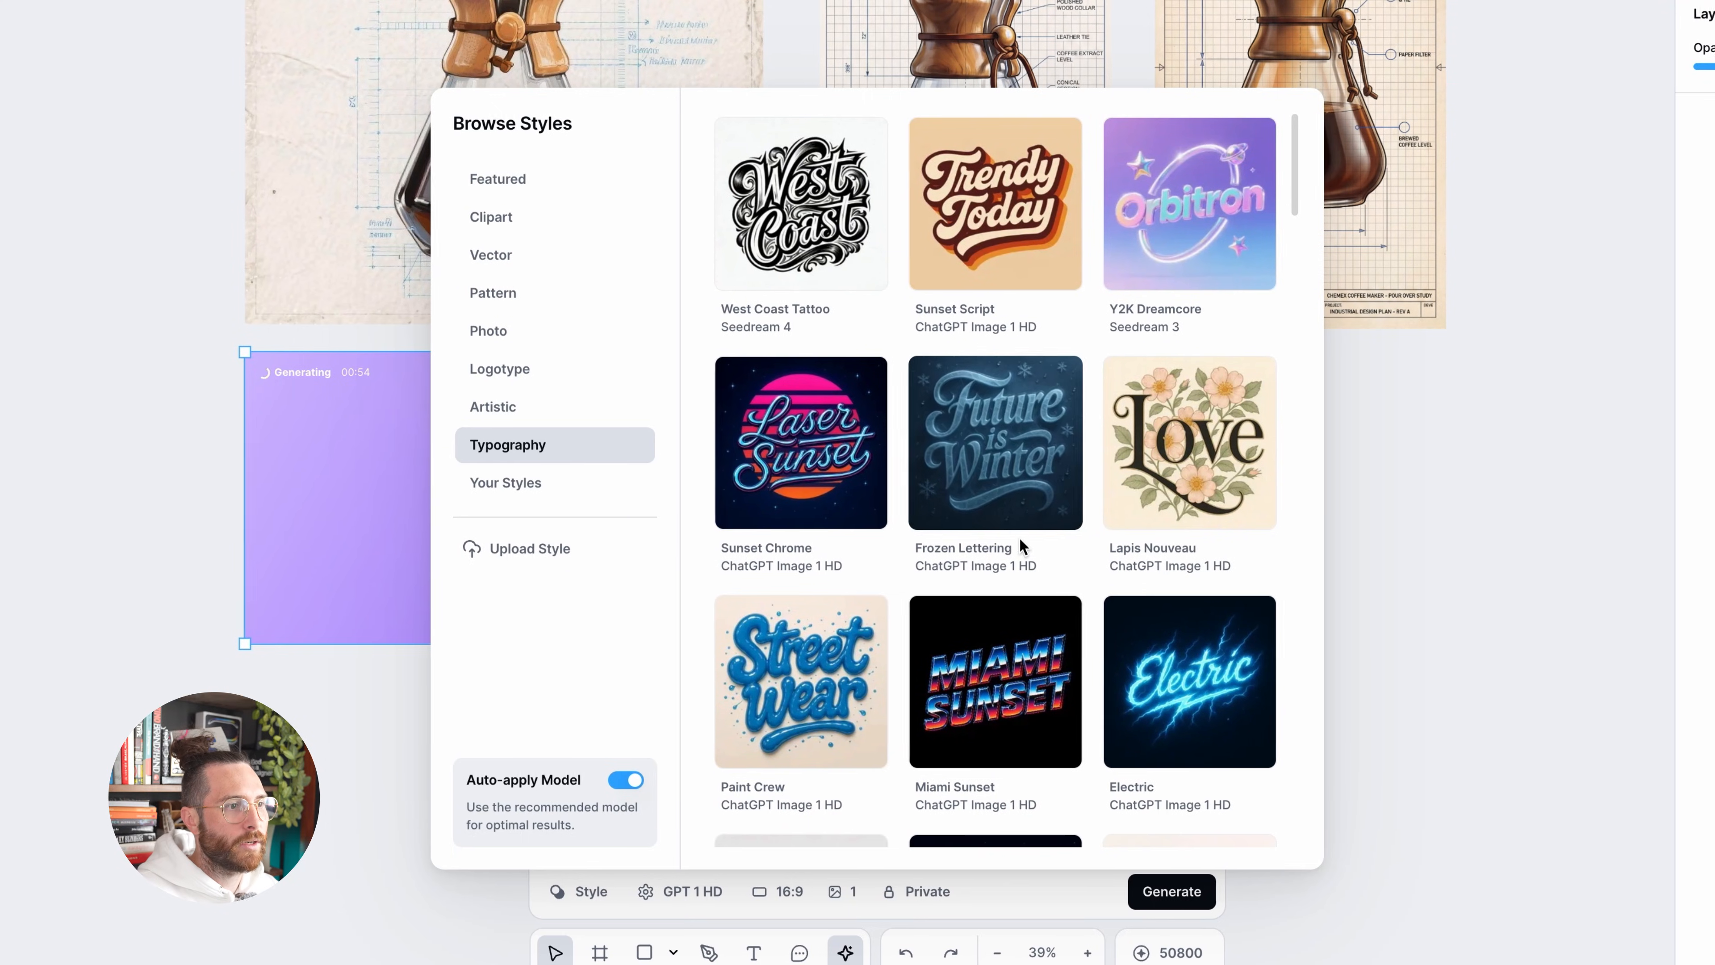
scroll(1080, 521, "down", 3)
scroll(1089, 518, "down", 5)
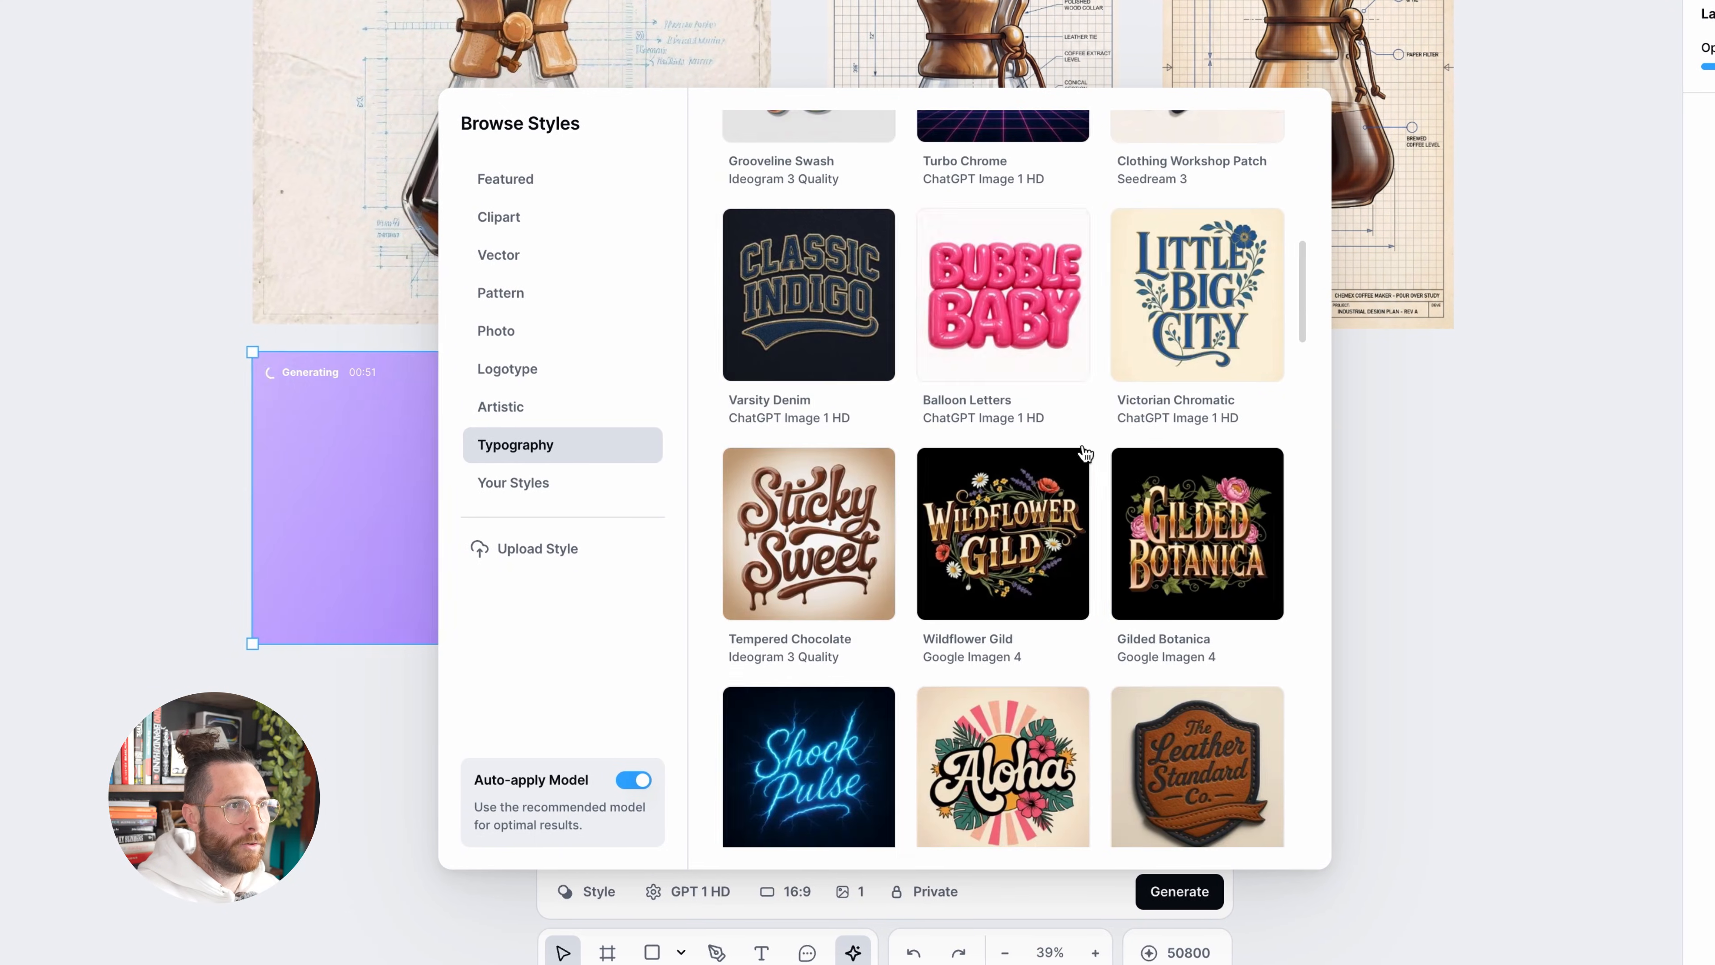
left_click(976, 298)
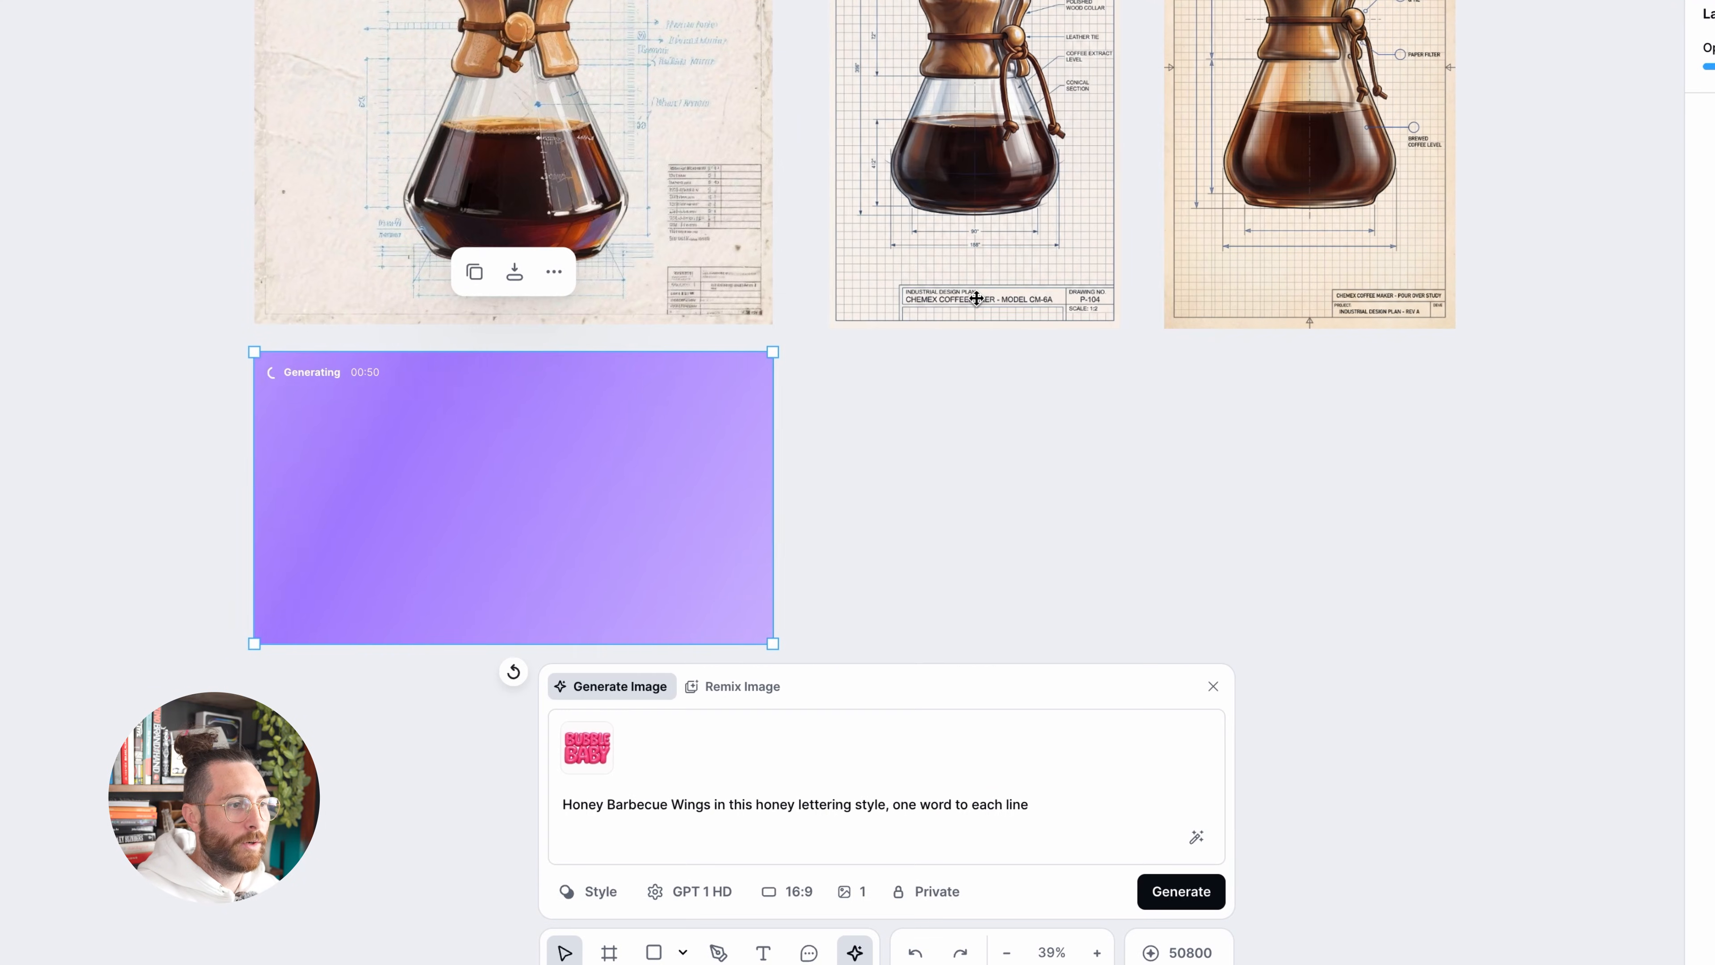
Generate one 1:1 image from the prompt "pool party in bright neon blue color" and place it beside the 16:9 lettering image
triple_click(892, 804)
left_click(797, 890)
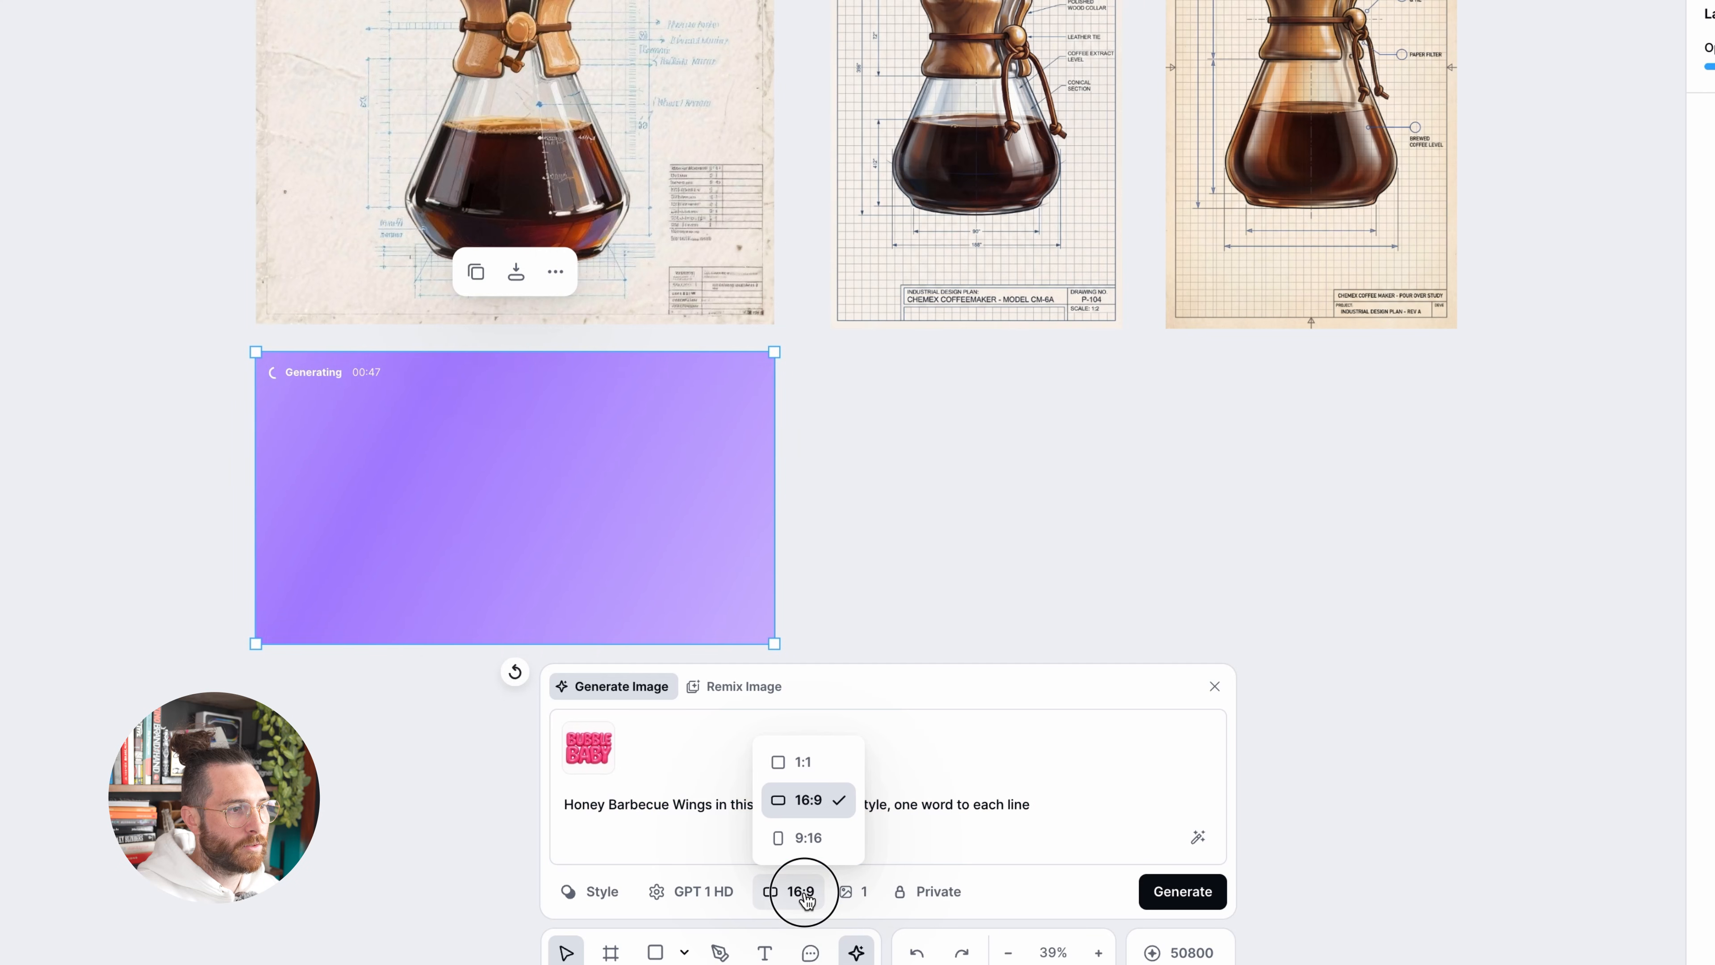
left_click(805, 768)
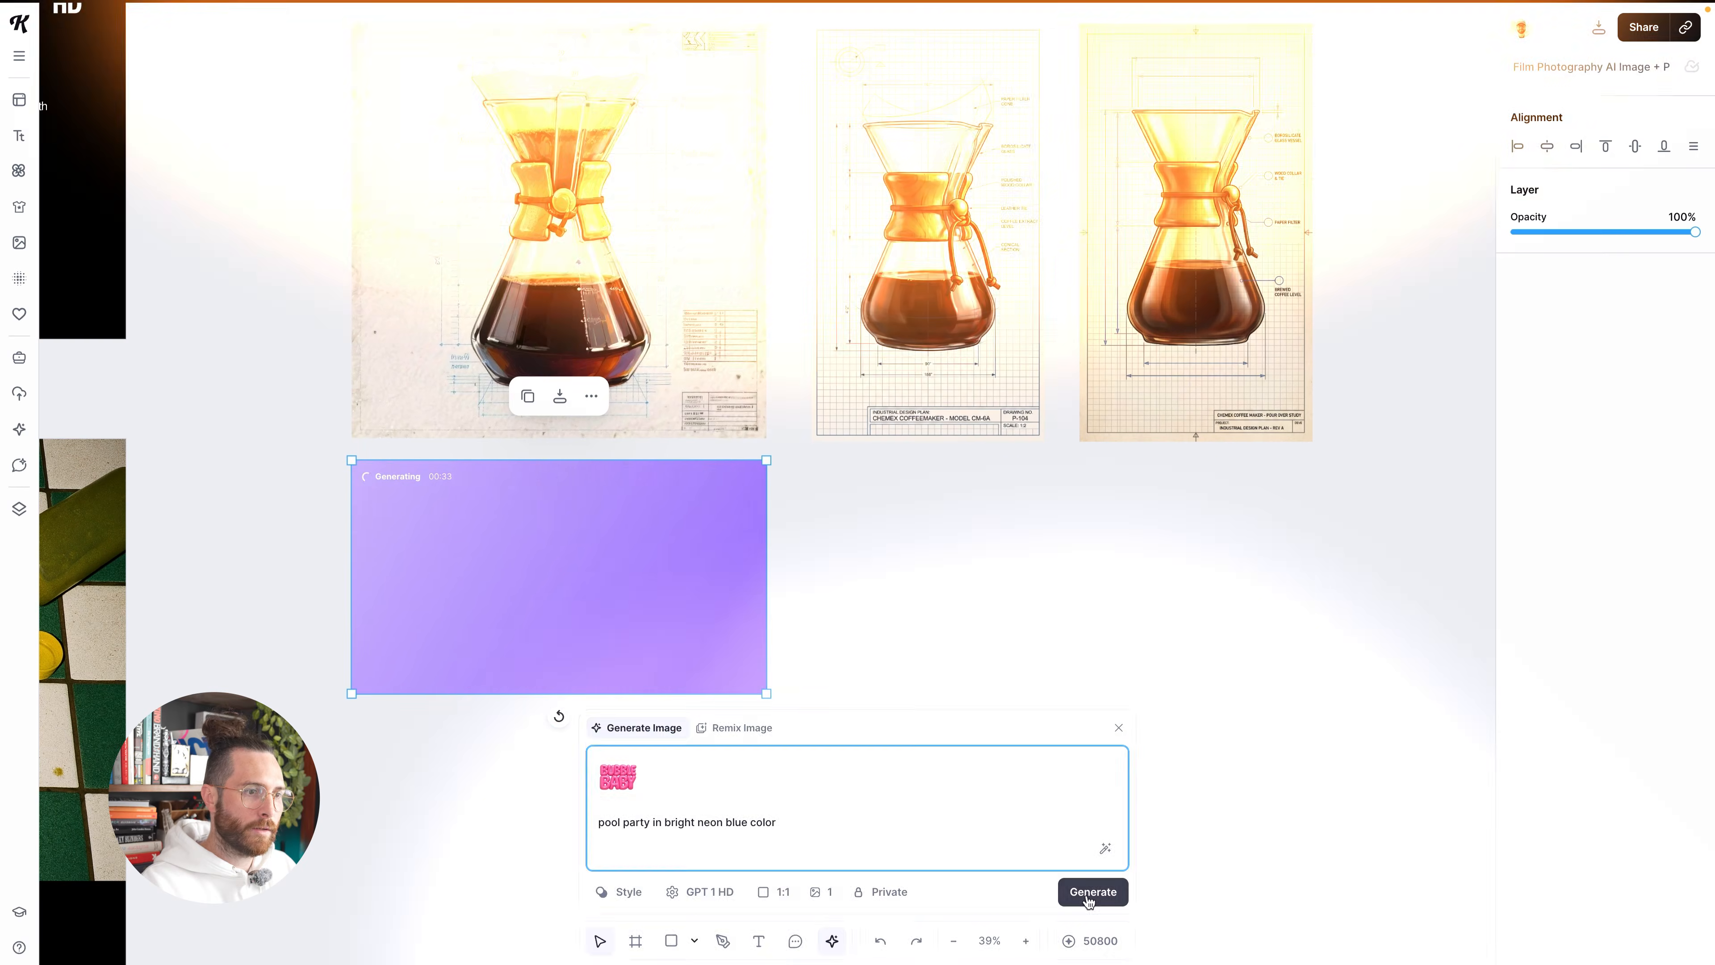
left_click(1092, 891)
scroll(905, 552, "down", 3)
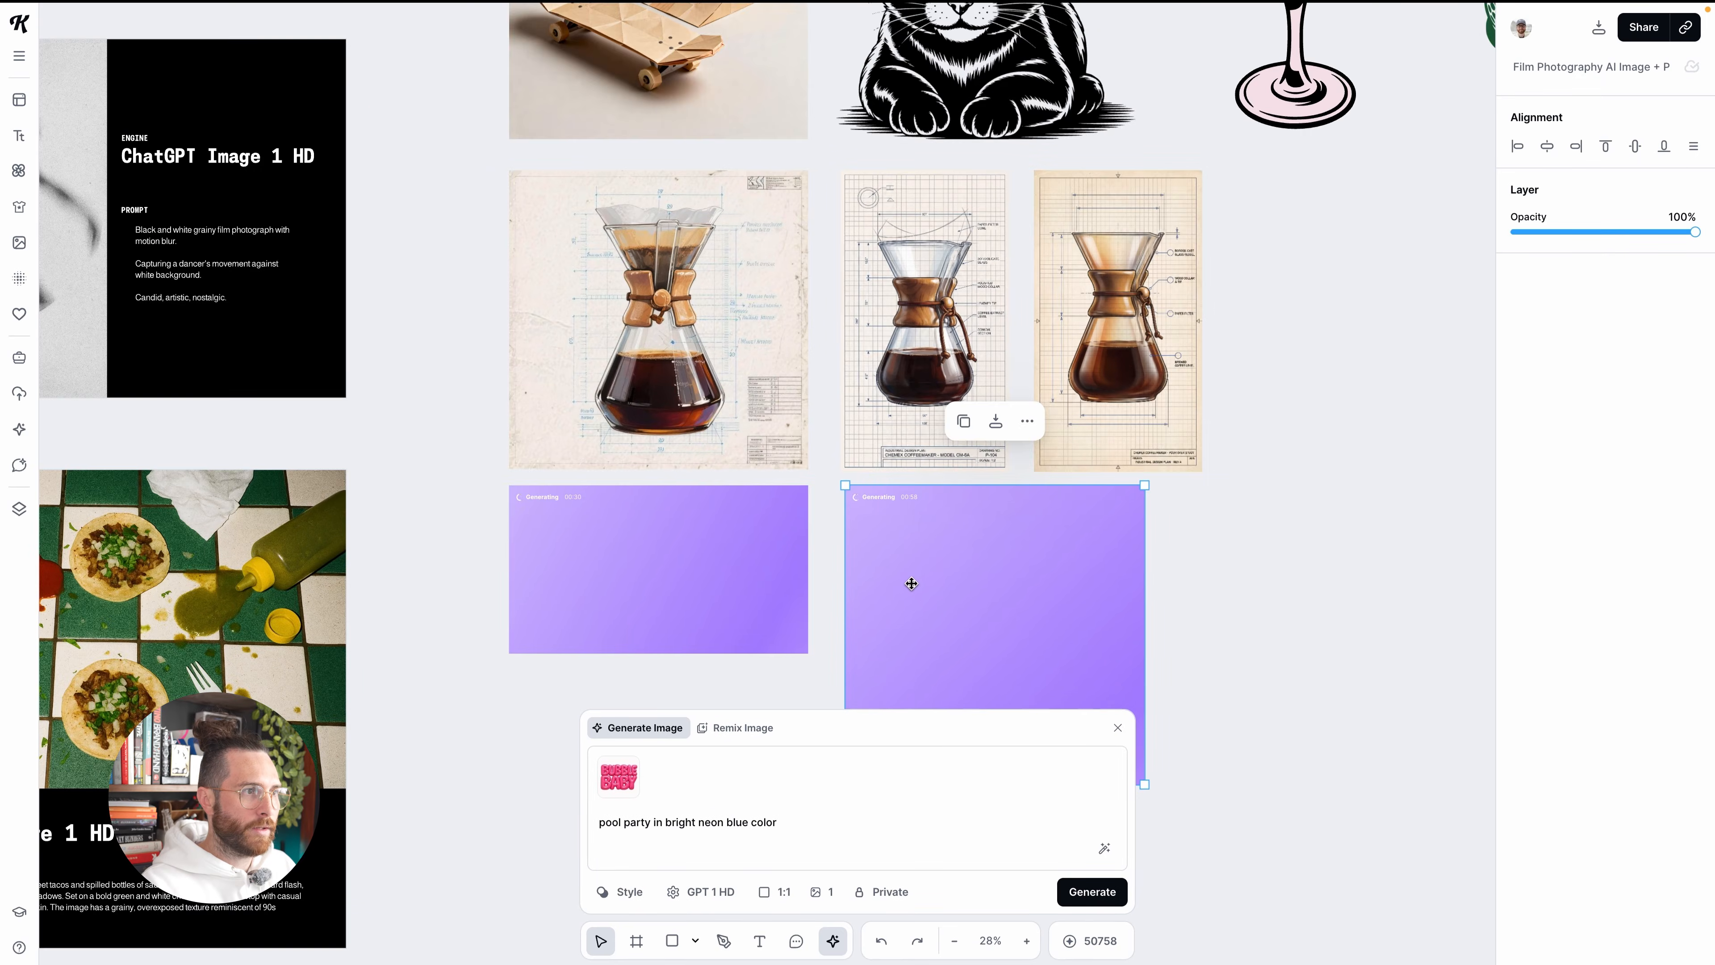
Look over the canvas and examine the generated Honey Barbecue Wings lettering up close
scroll(912, 582, "down", 3)
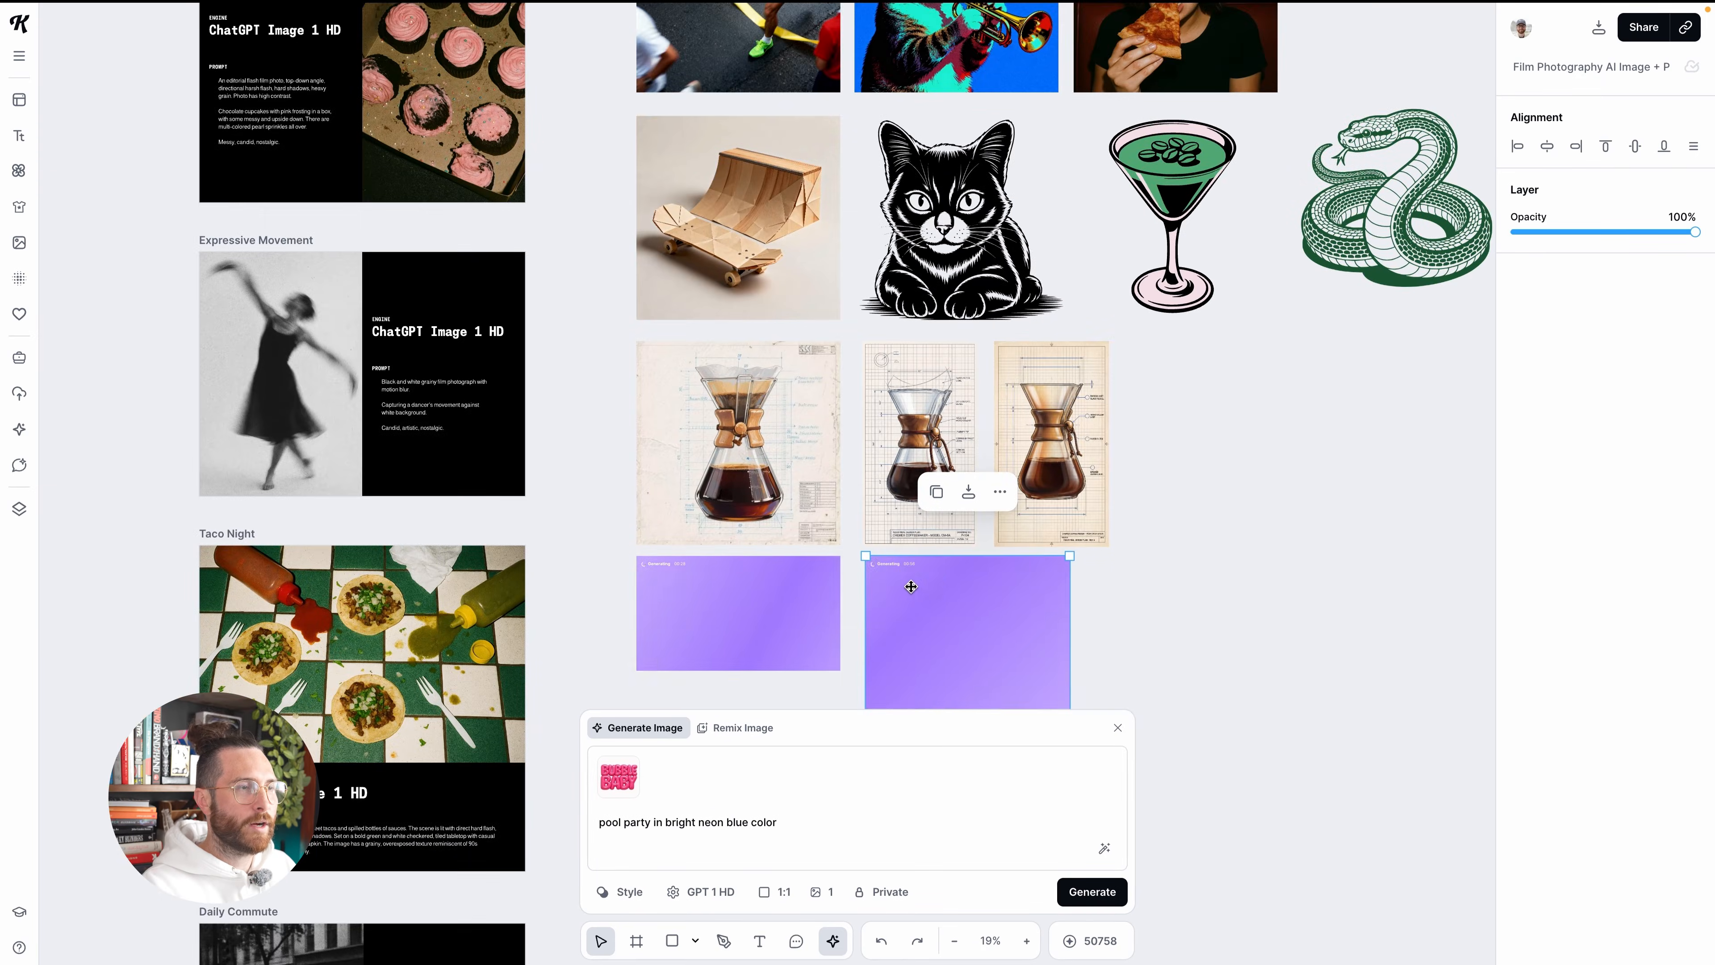
scroll(910, 586, "down", 3)
scroll(911, 586, "right", 5)
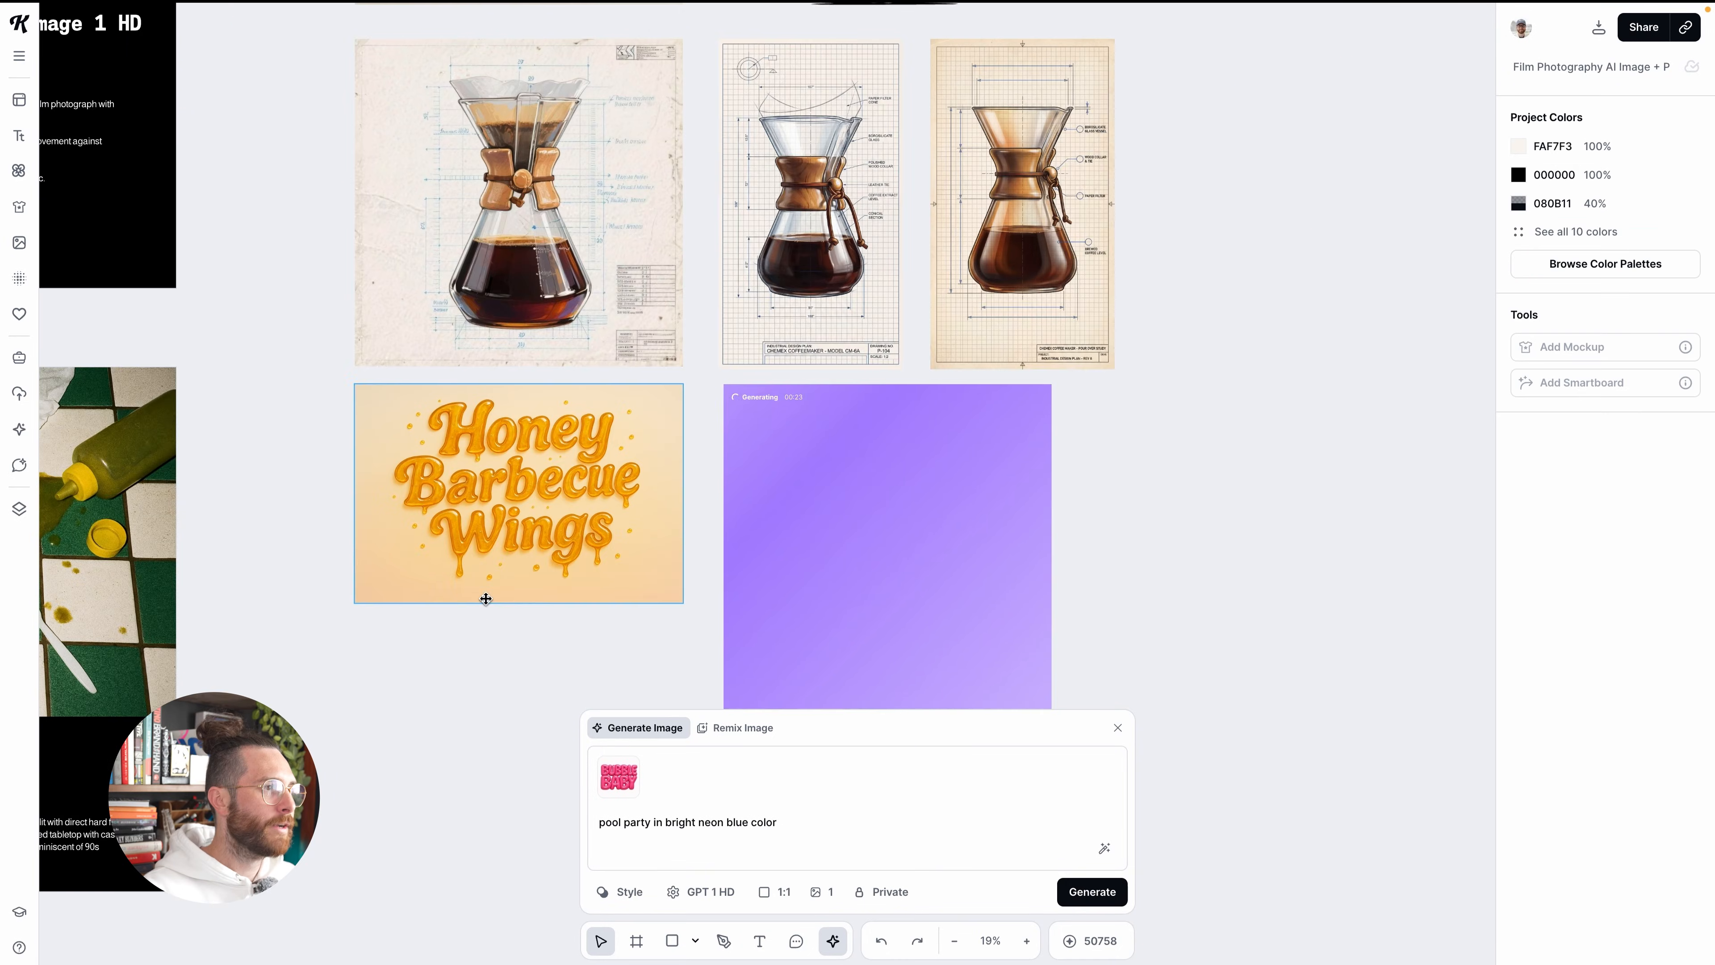
scroll(487, 596, "up", 3)
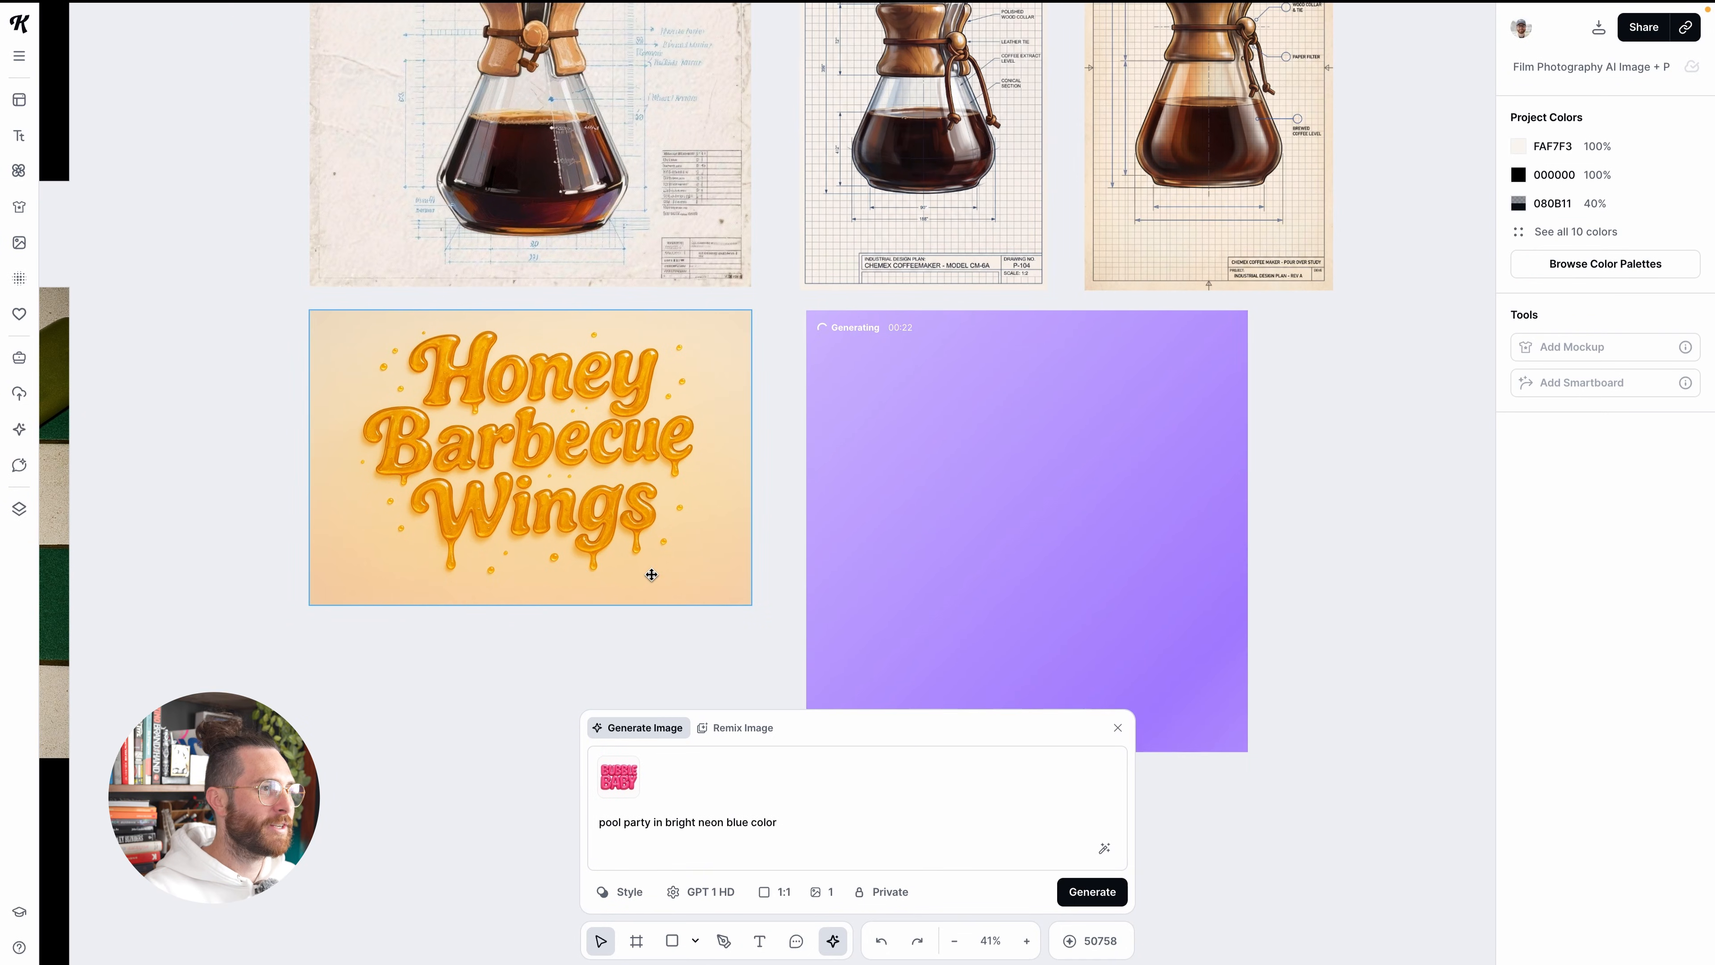
Remove the background from the Honey Barbecue Wings lettering image
scroll(651, 574, "left", 2)
left_click(622, 550)
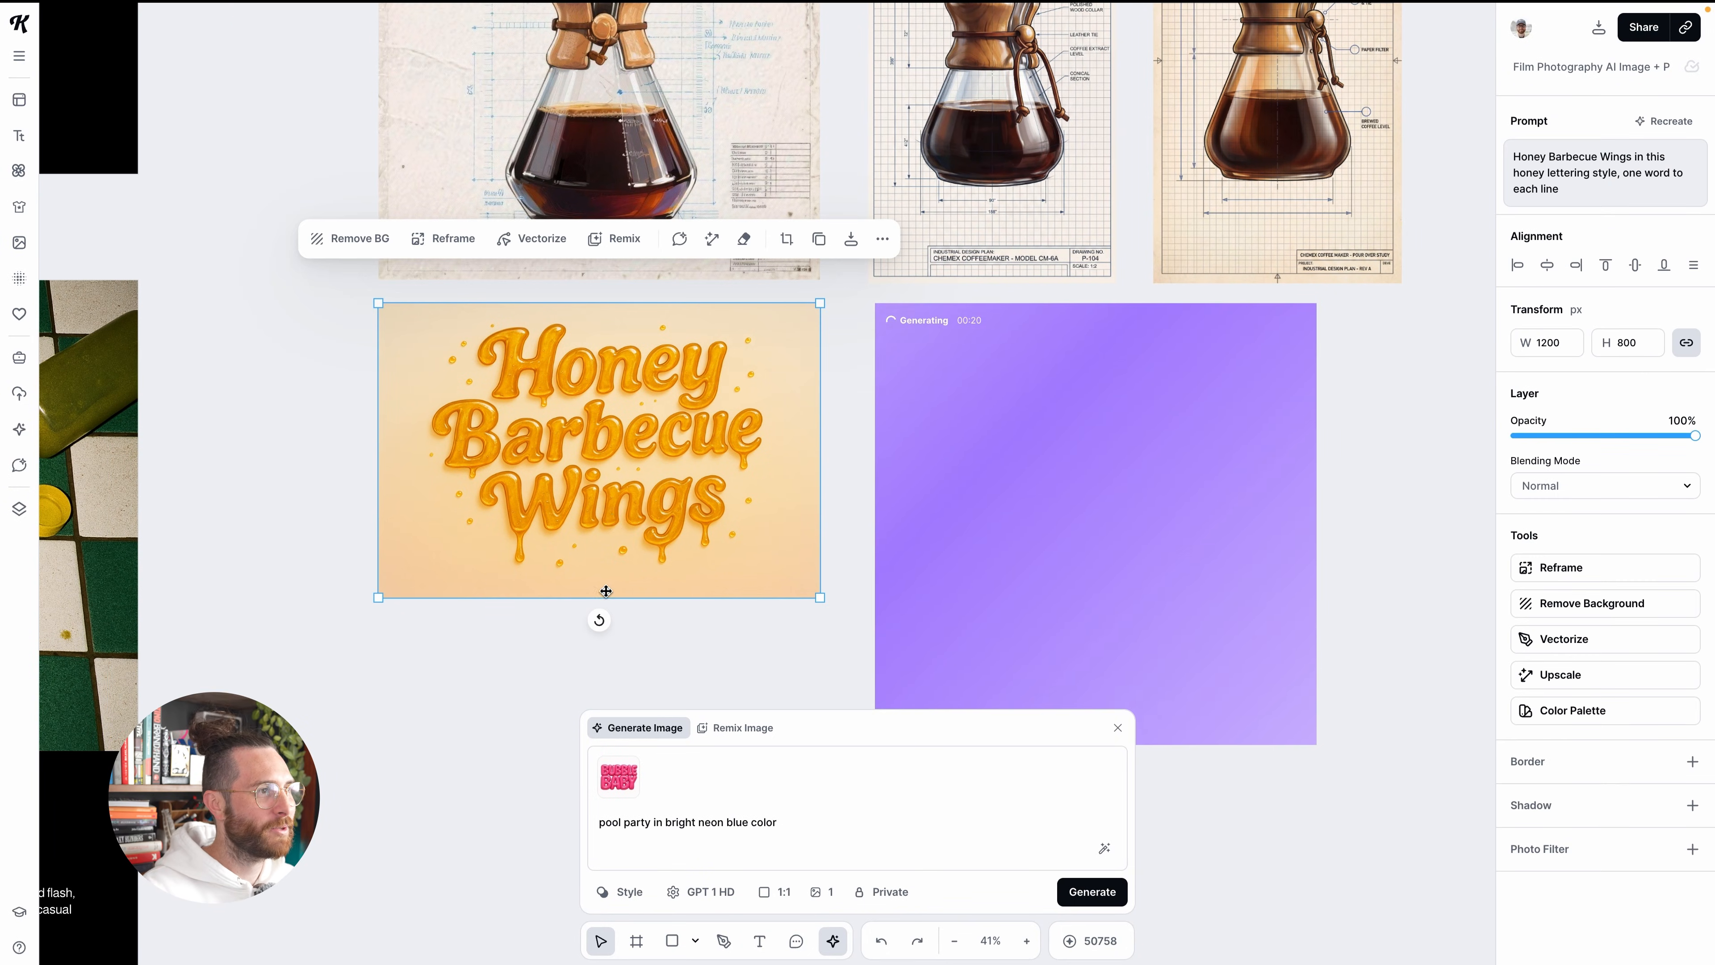
scroll(624, 502, "up", 1)
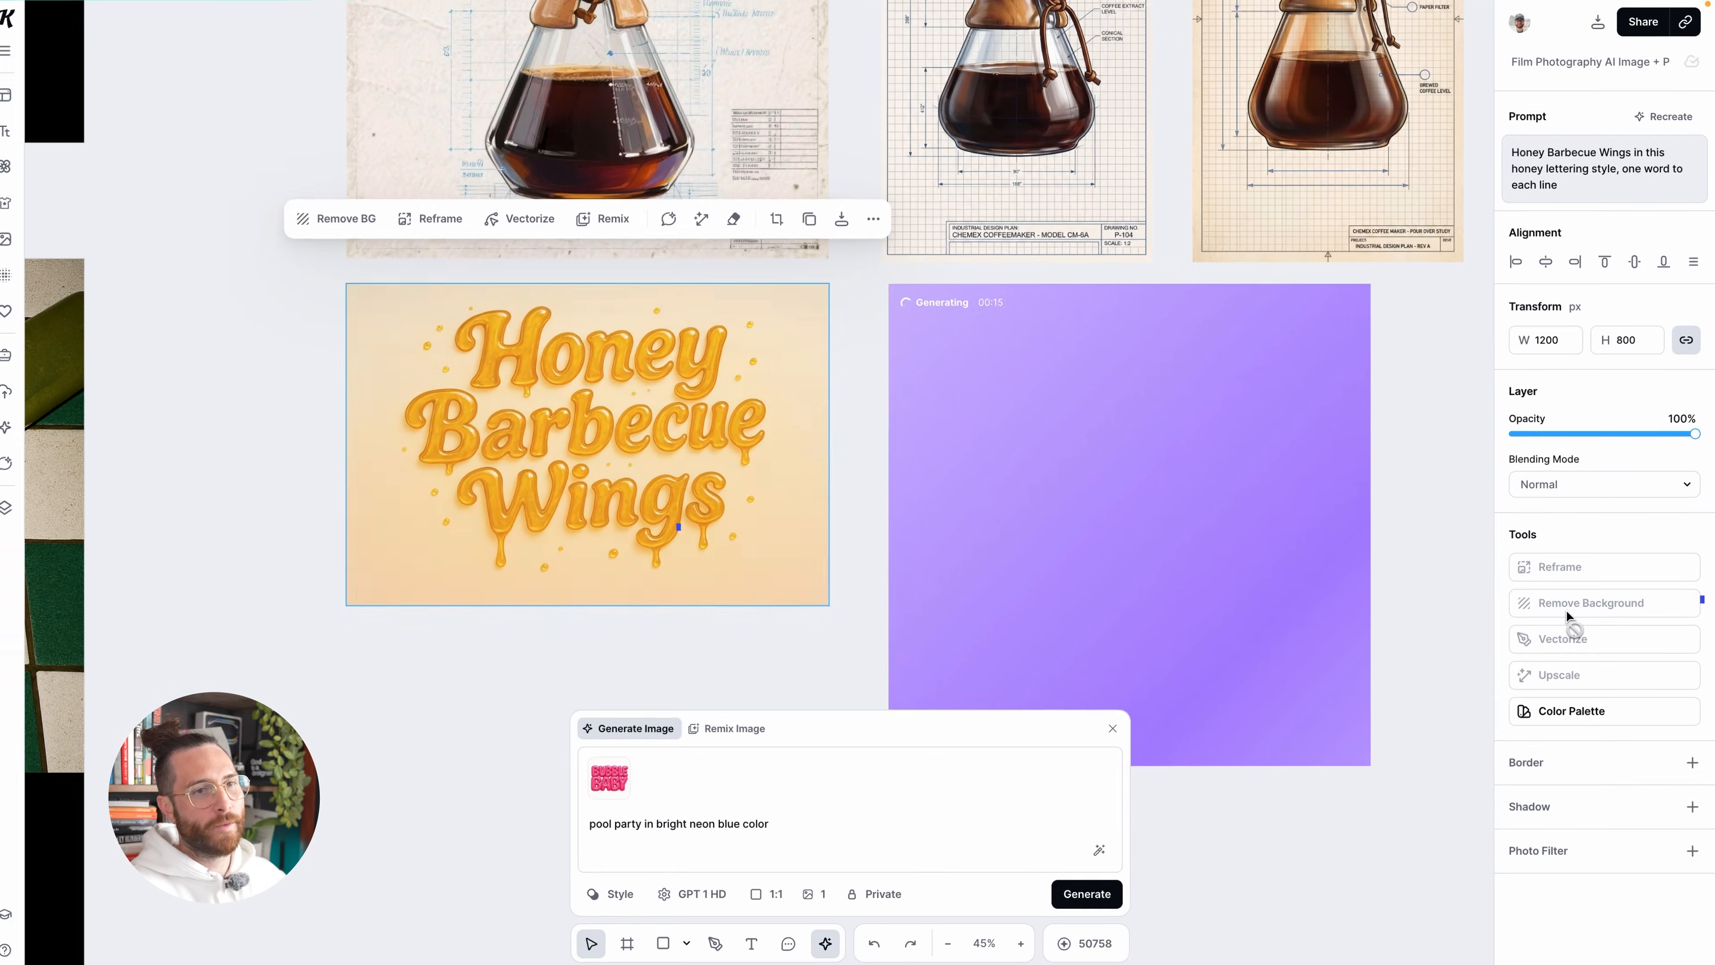
left_click(1432, 582)
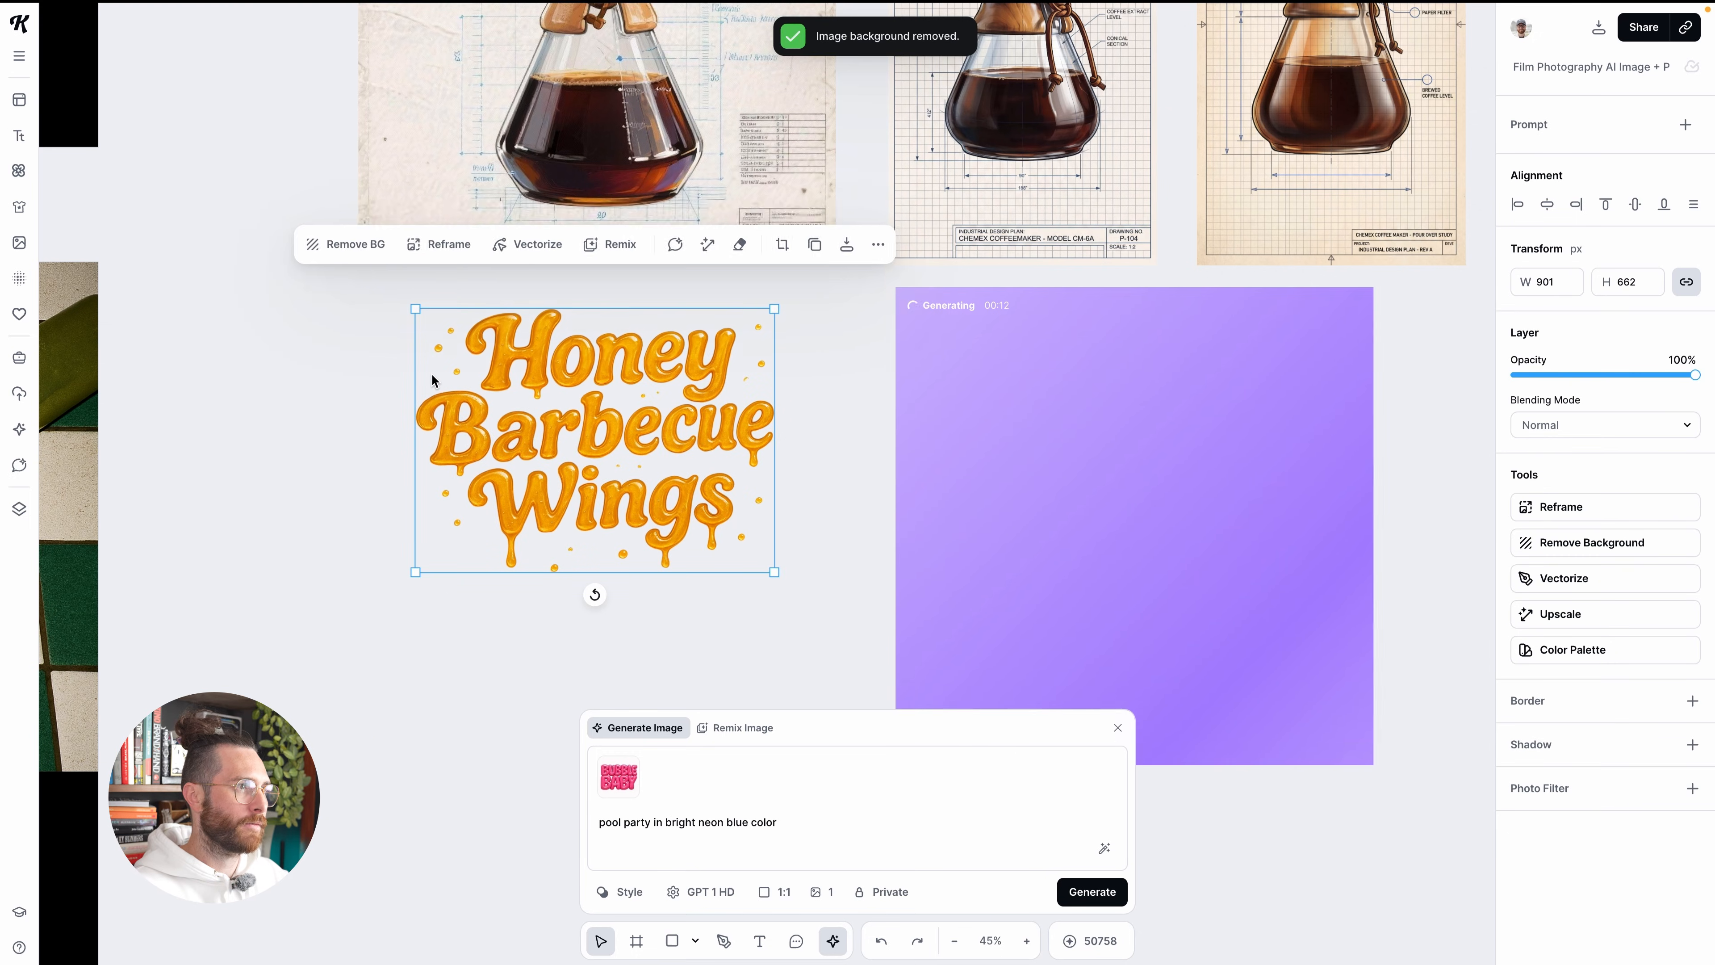
Scale the cut-out Honey Barbecue Wings lettering down to about 729 × 535 px and shift it slightly left
scroll(405, 358, "up", 4)
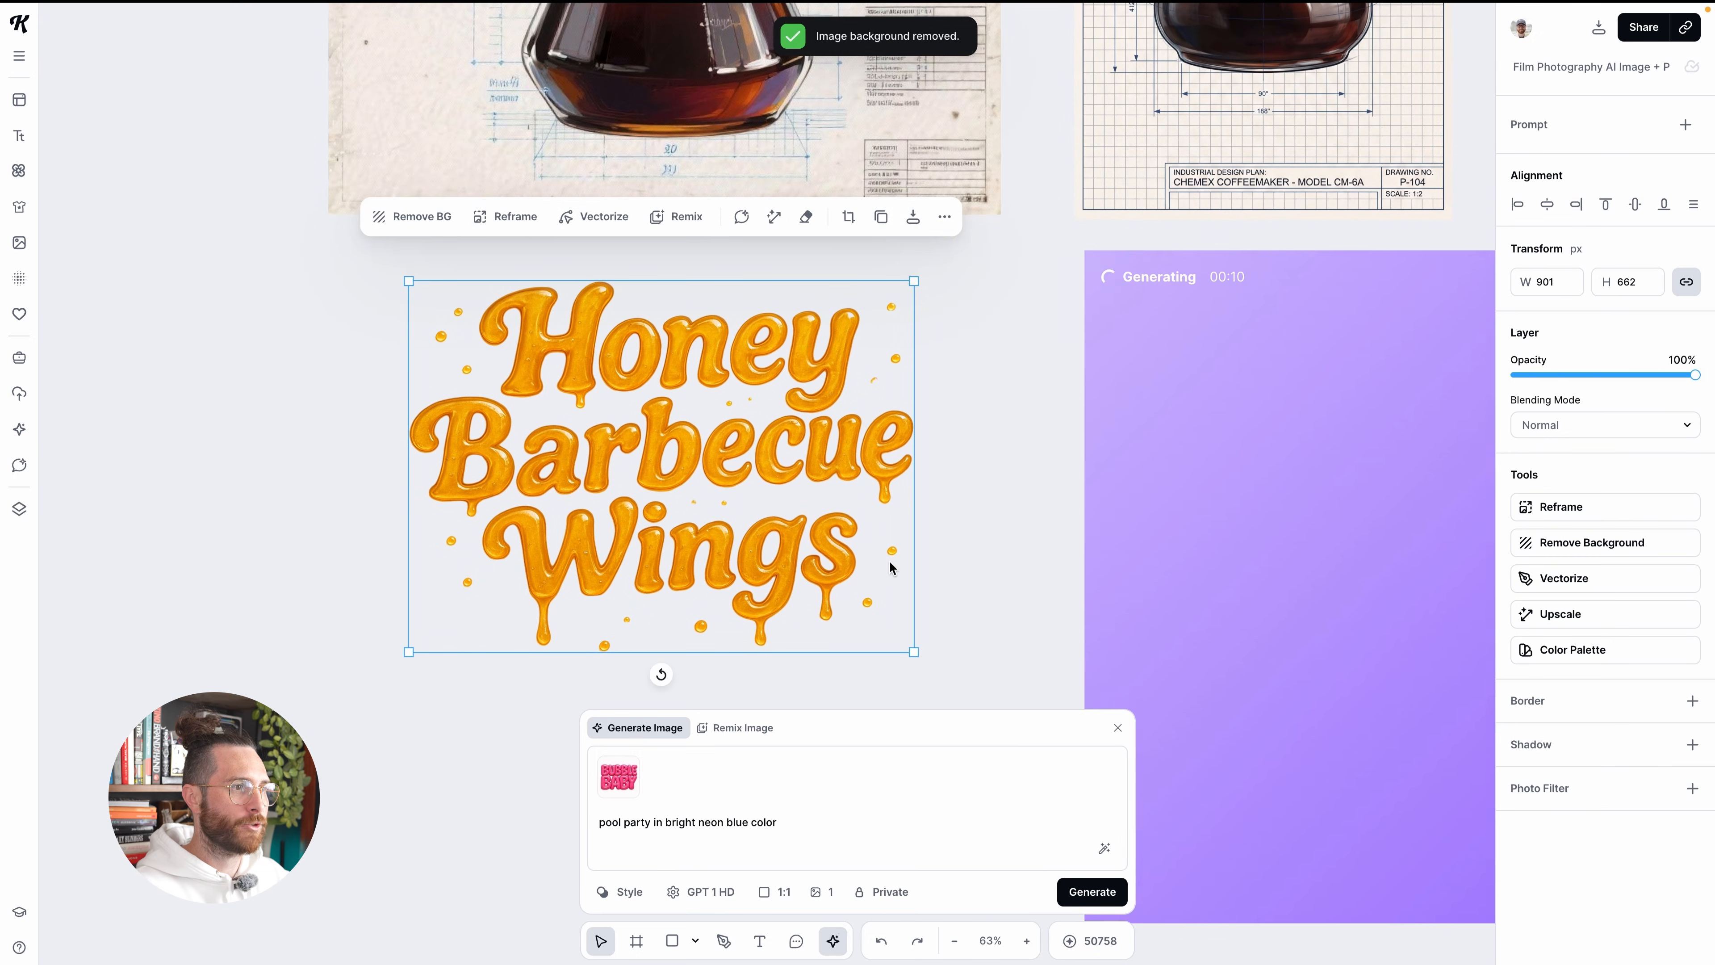
left_click_drag(914, 653, 815, 583)
scroll(820, 583, "down", 3)
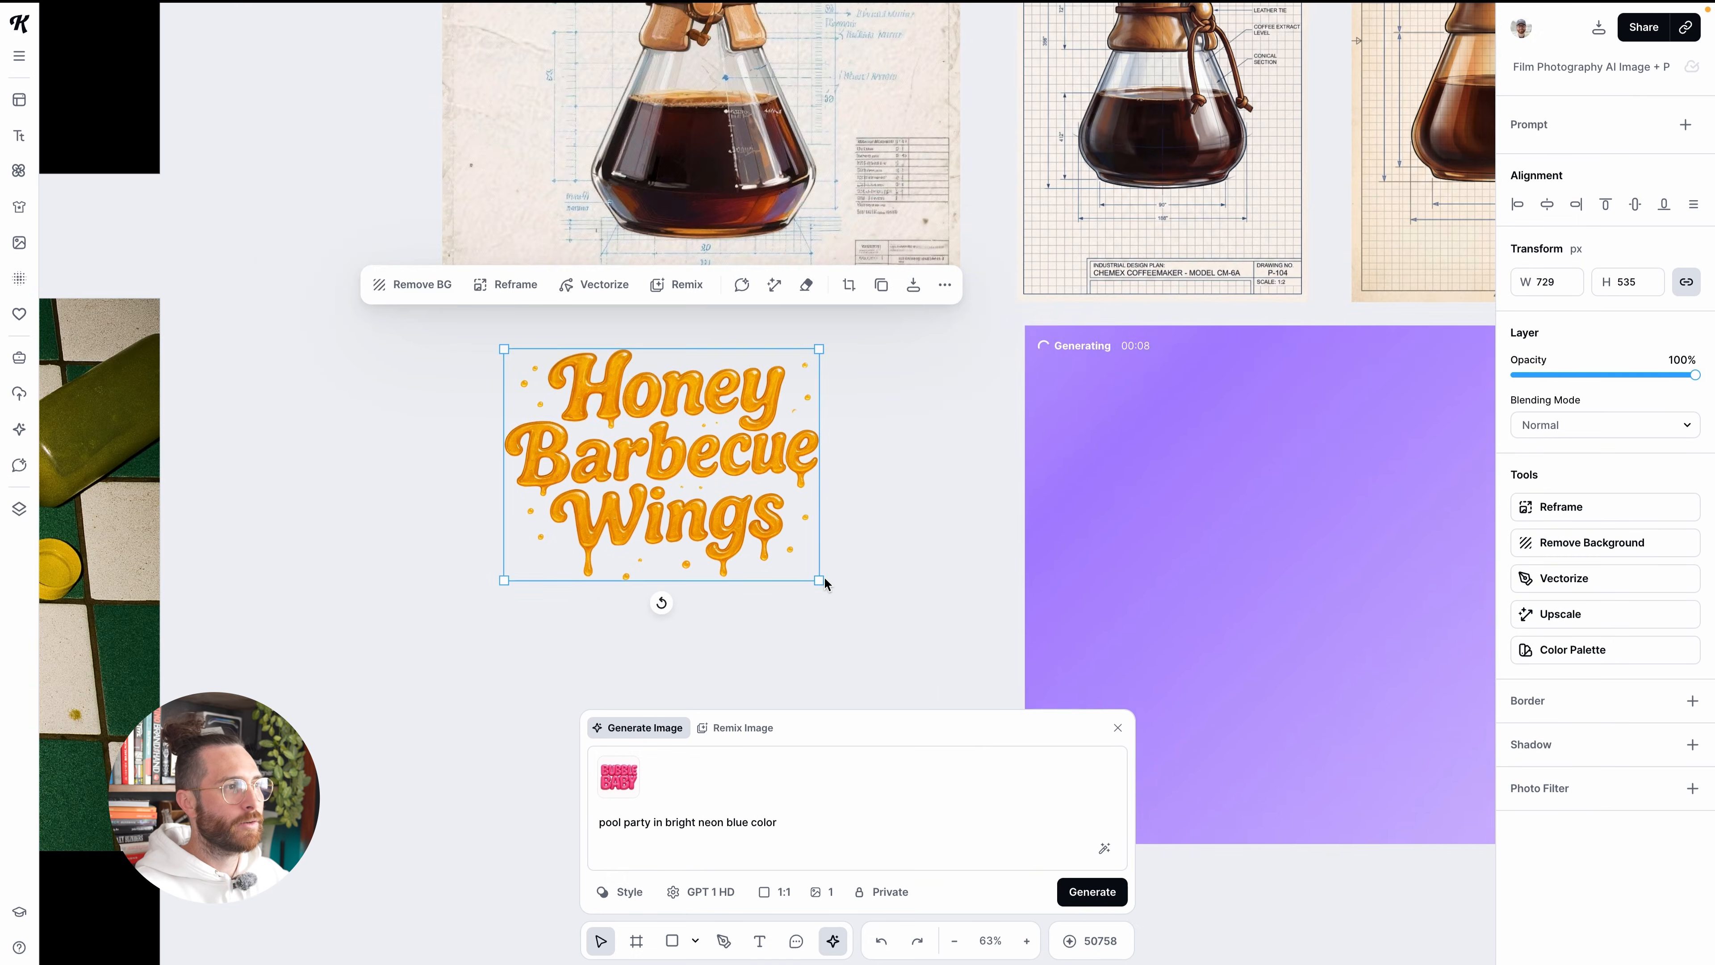
left_click_drag(756, 475, 705, 477)
scroll(985, 583, "down", 2)
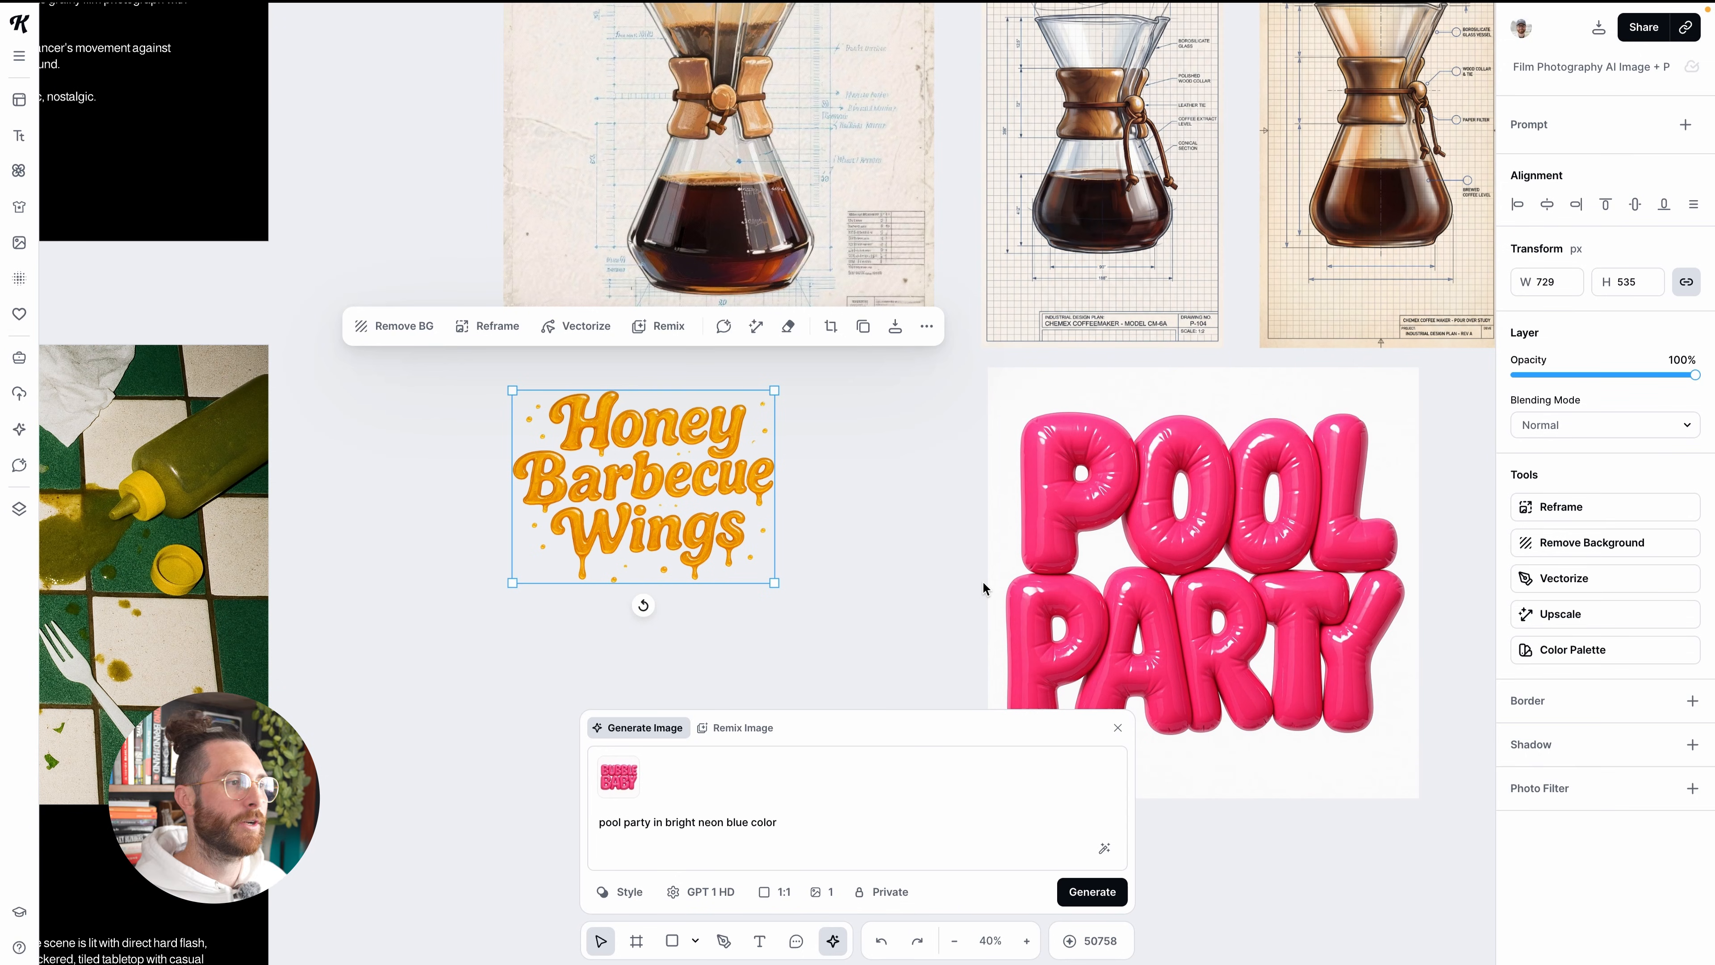
Set up a remix of the pink Pool Party balloon image with the prompt "change the pink color to be bright neon blue"
scroll(983, 583, "down", 3)
scroll(983, 582, "right", 3)
scroll(988, 590, "right", 3)
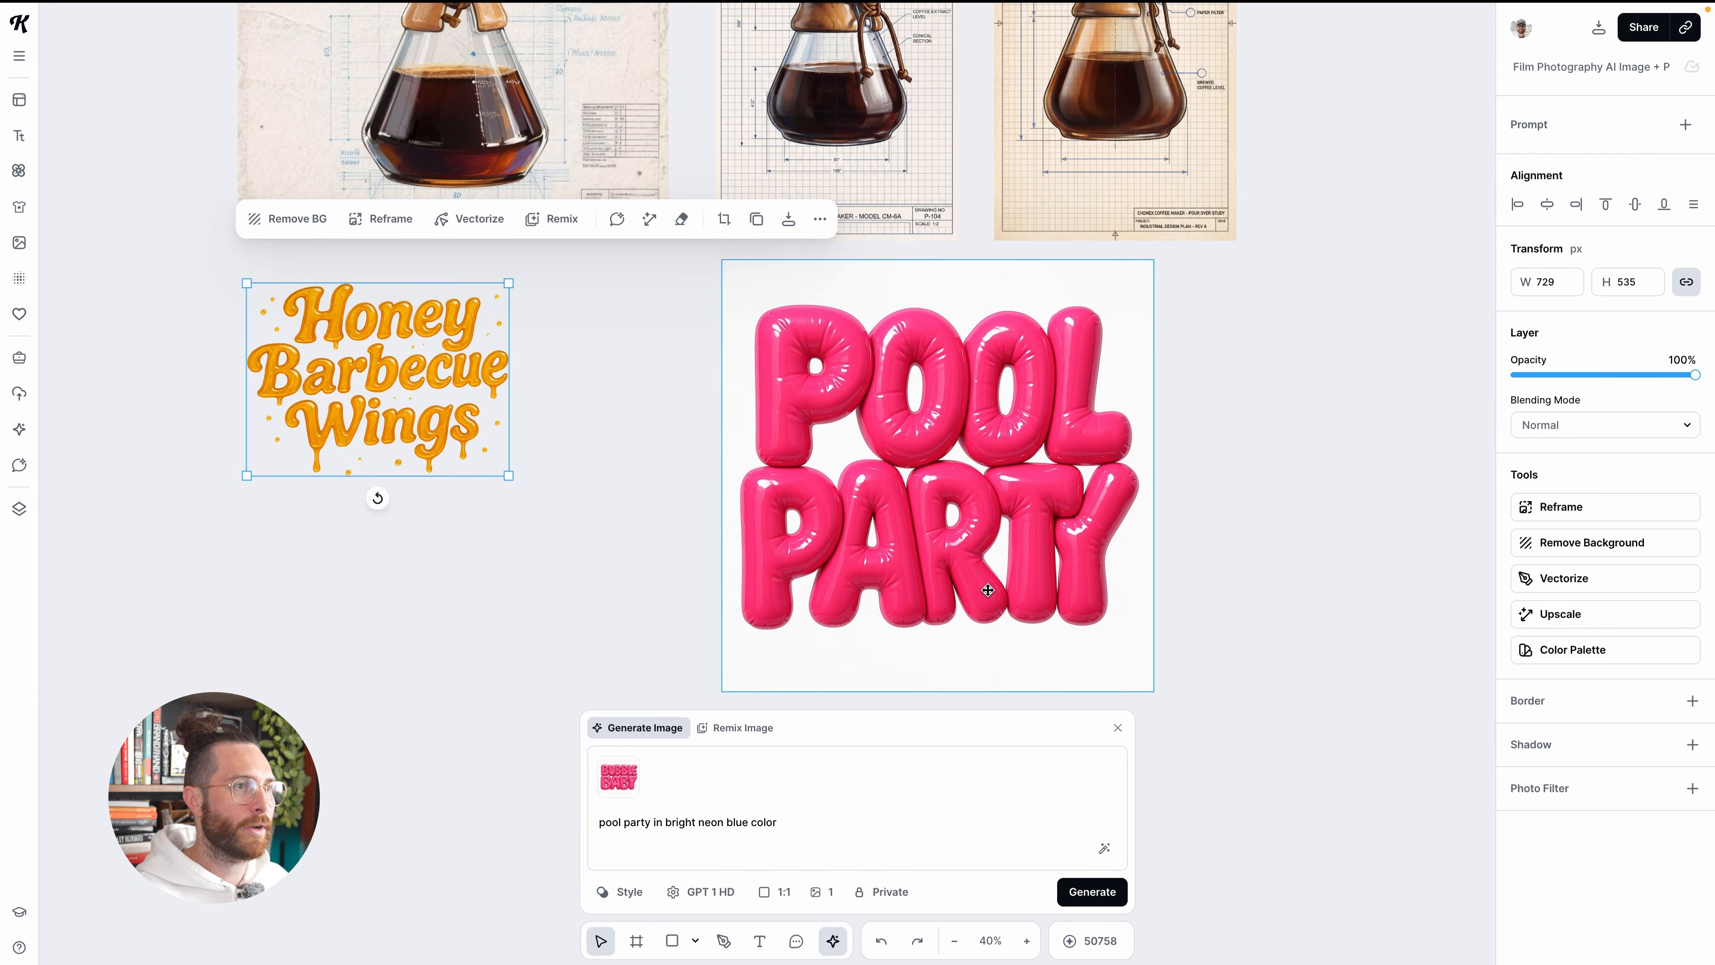
left_click(1101, 416)
scroll(1114, 480, "down", 1)
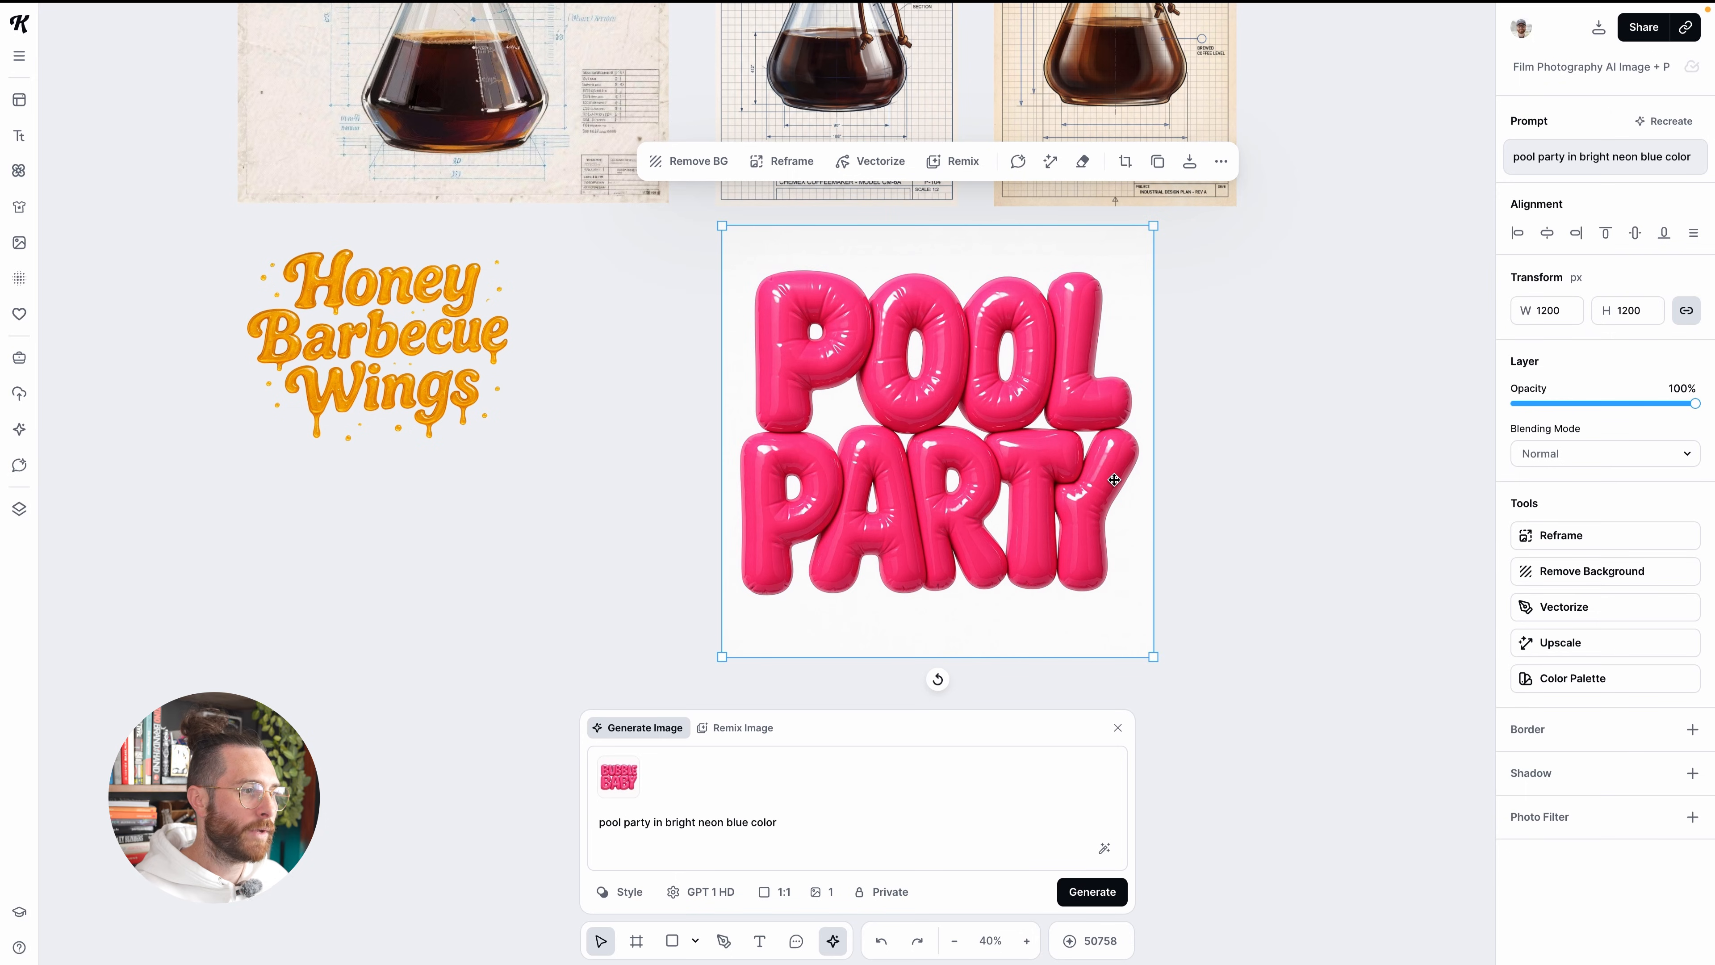
scroll(1113, 480, "right", 5)
scroll(758, 481, "left", 1)
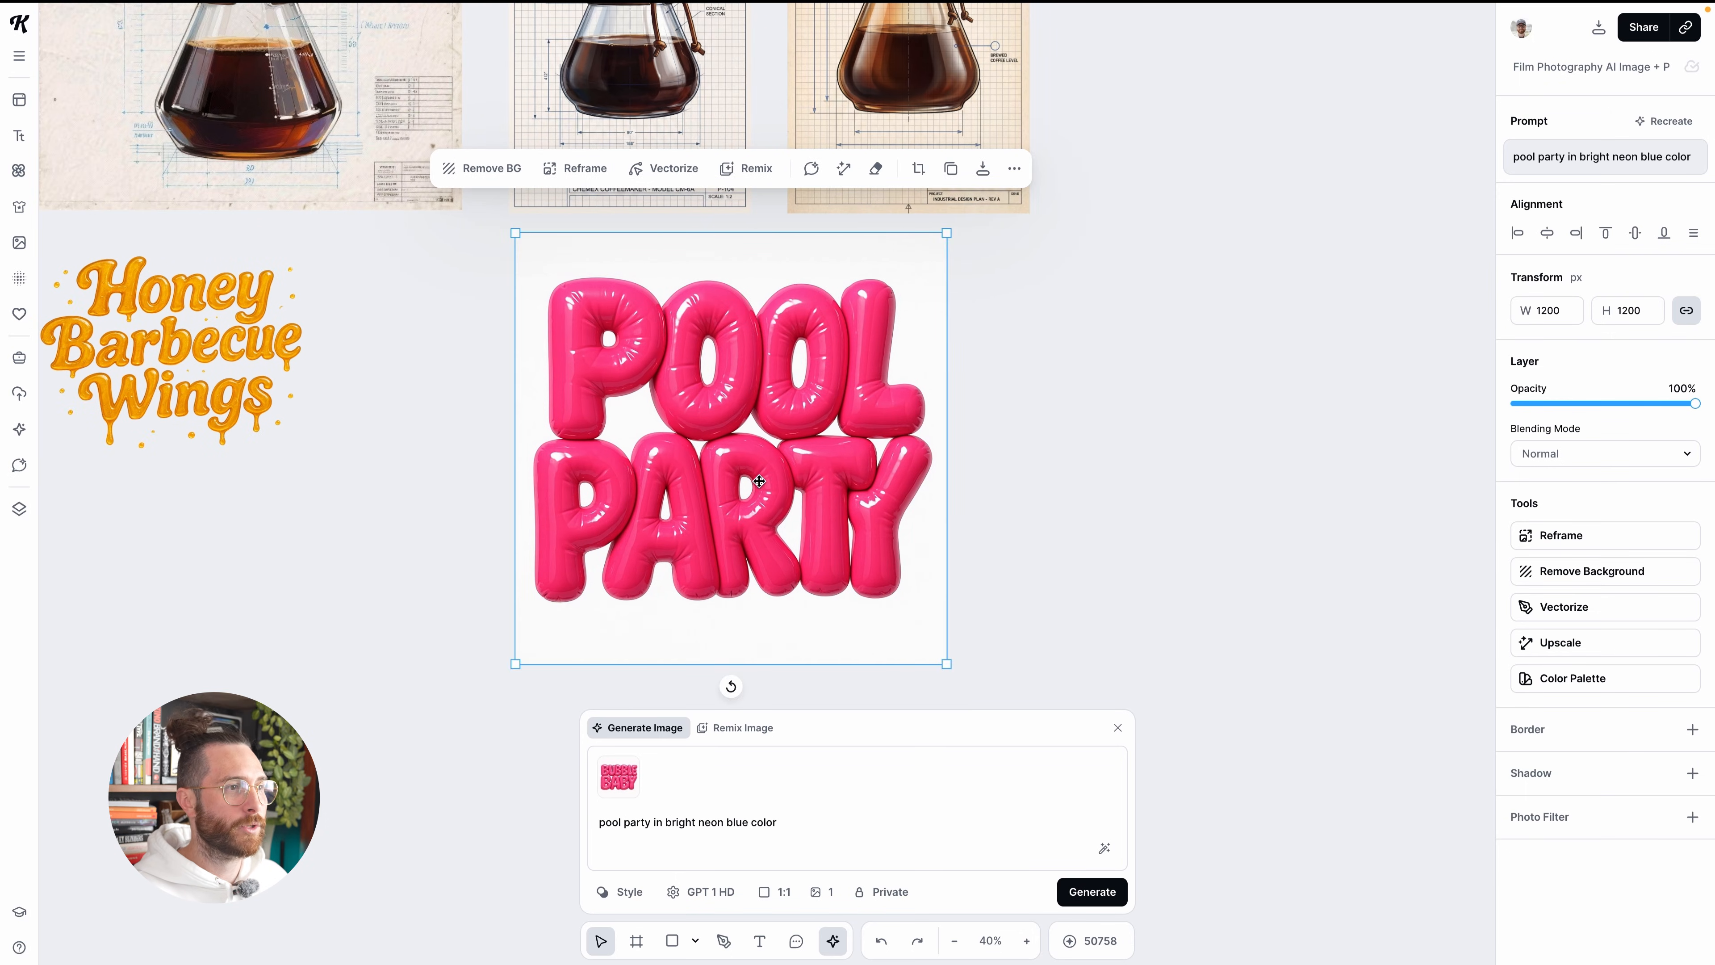
scroll(795, 475, "up", 3)
scroll(796, 475, "down", 2)
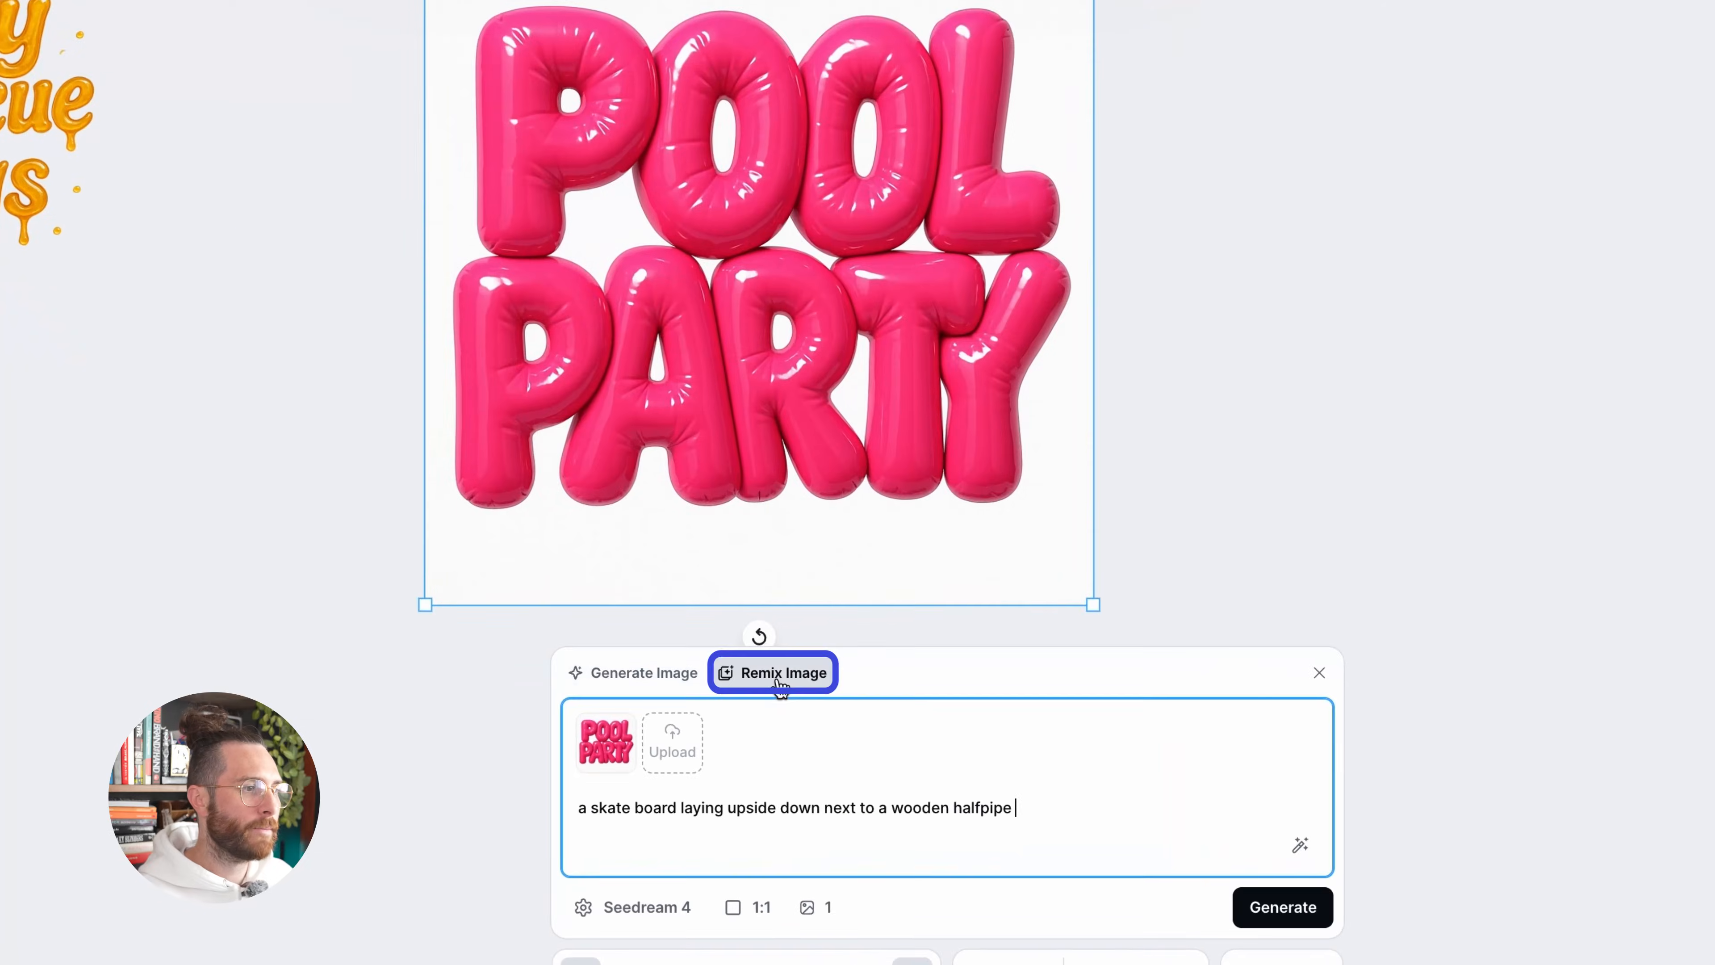
triple_click(767, 814)
type("ch")
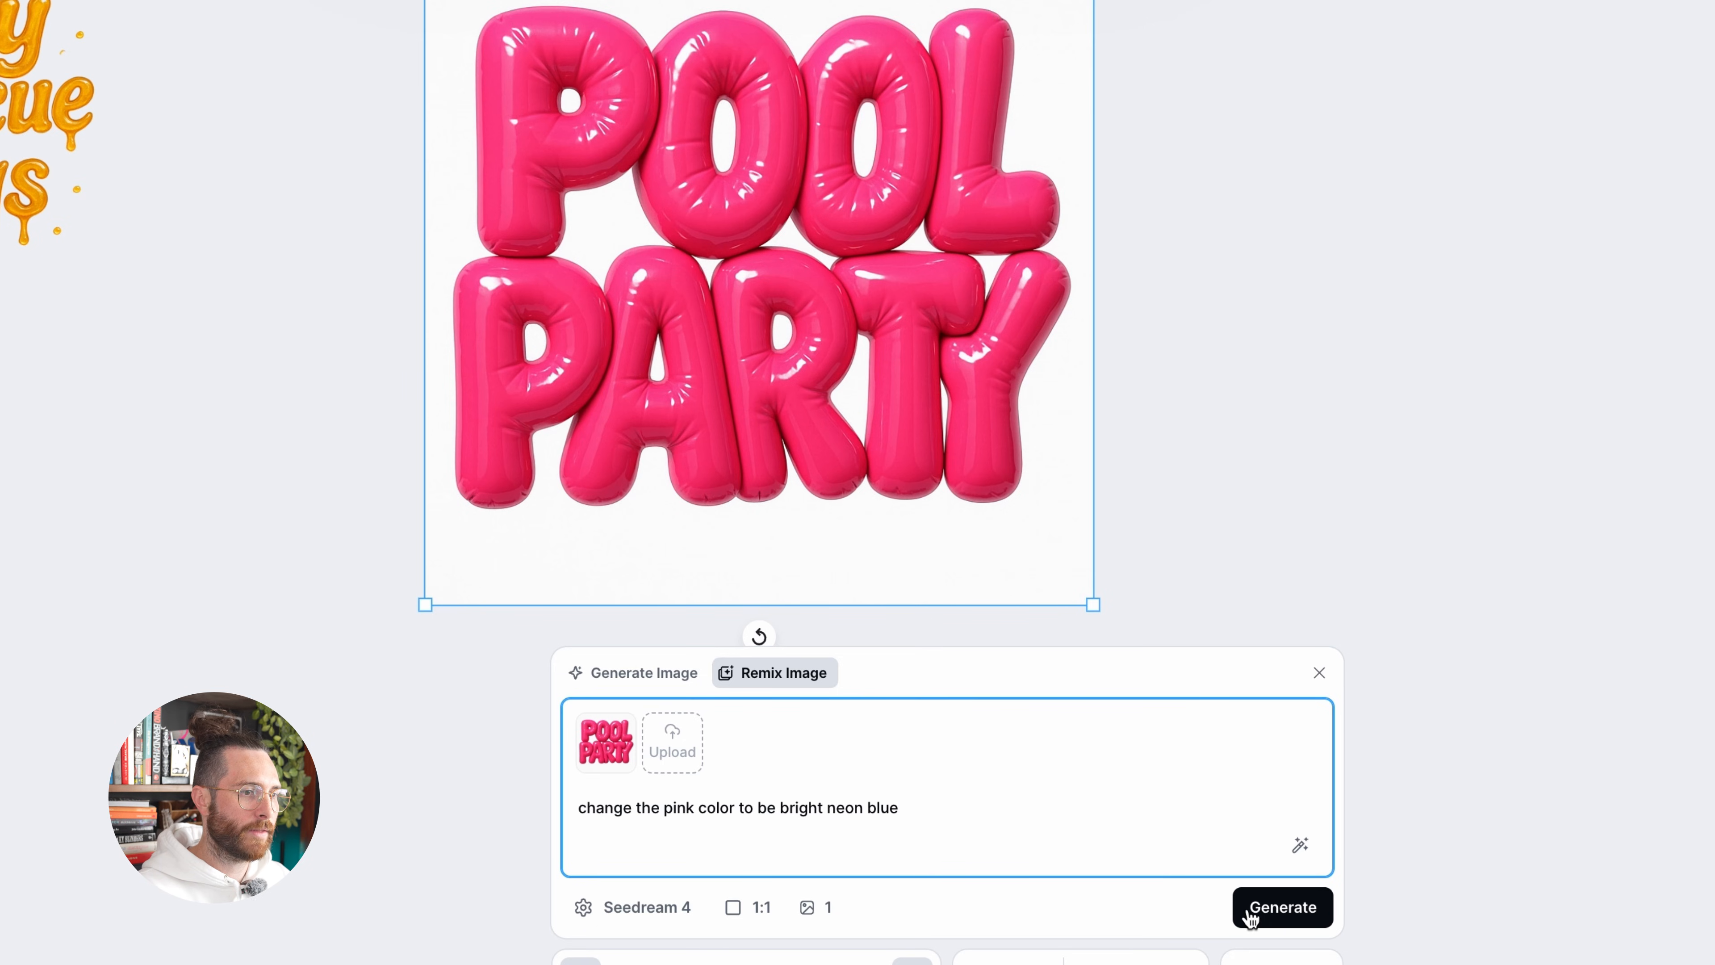
Switch the remix model to Nano Banana and generate one 1:1 version of the Pool Party image
left_click(631, 905)
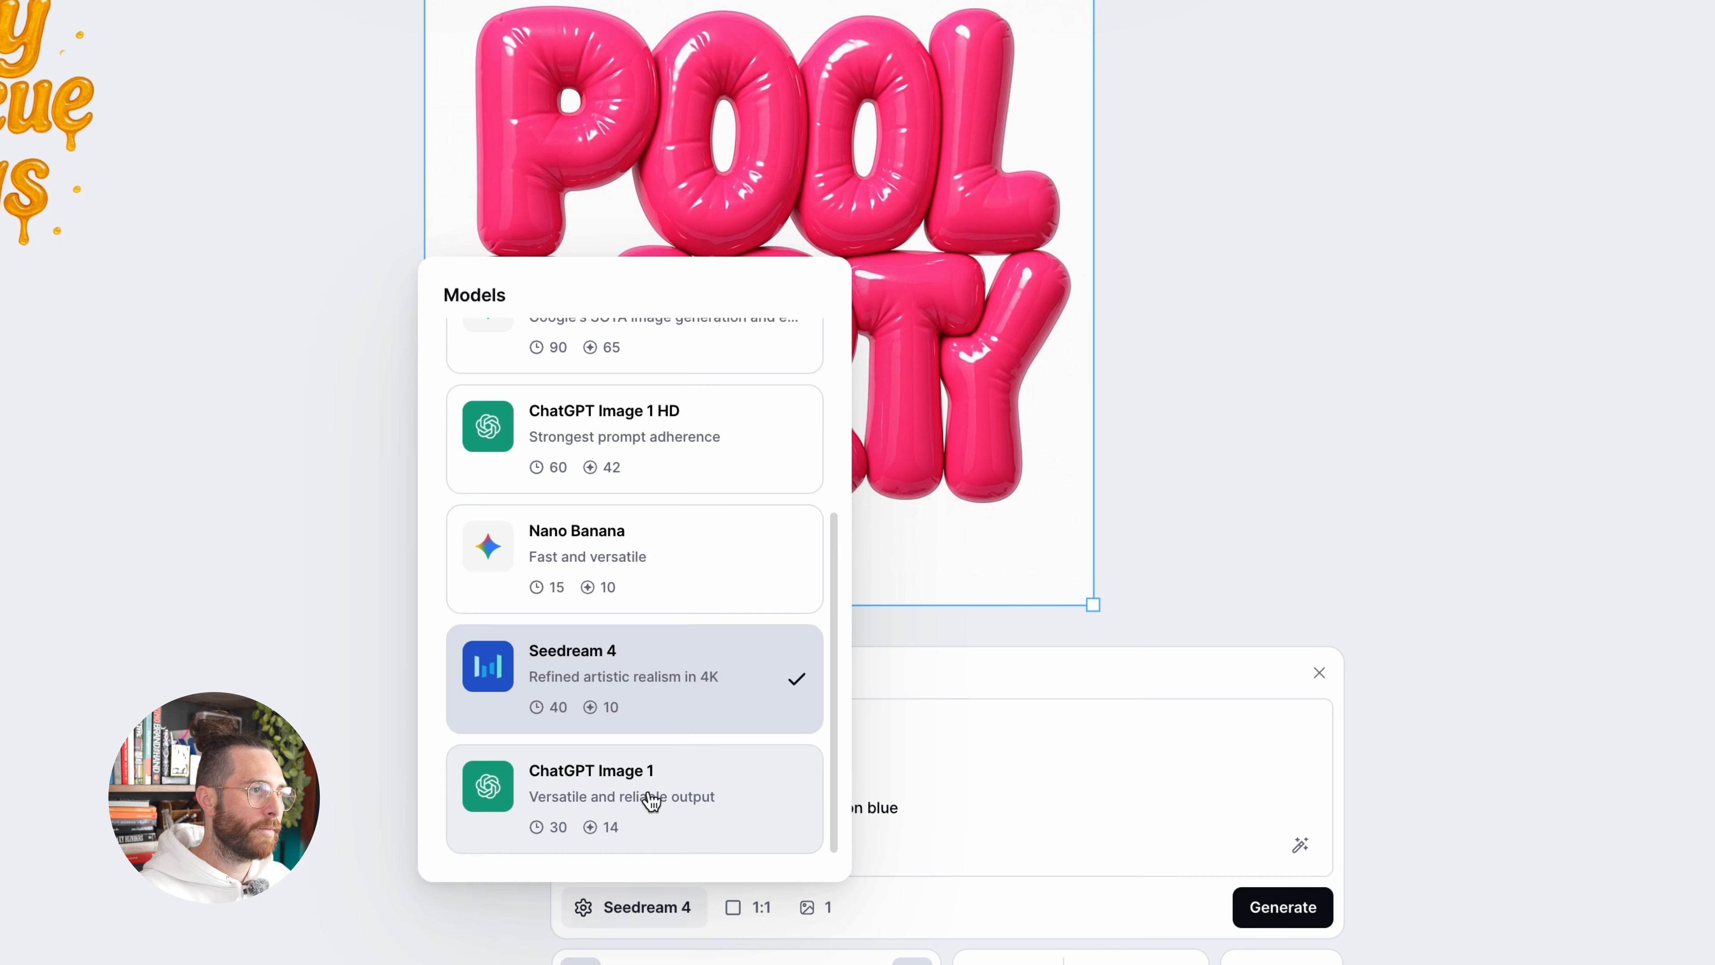
scroll(652, 776, "up", 5)
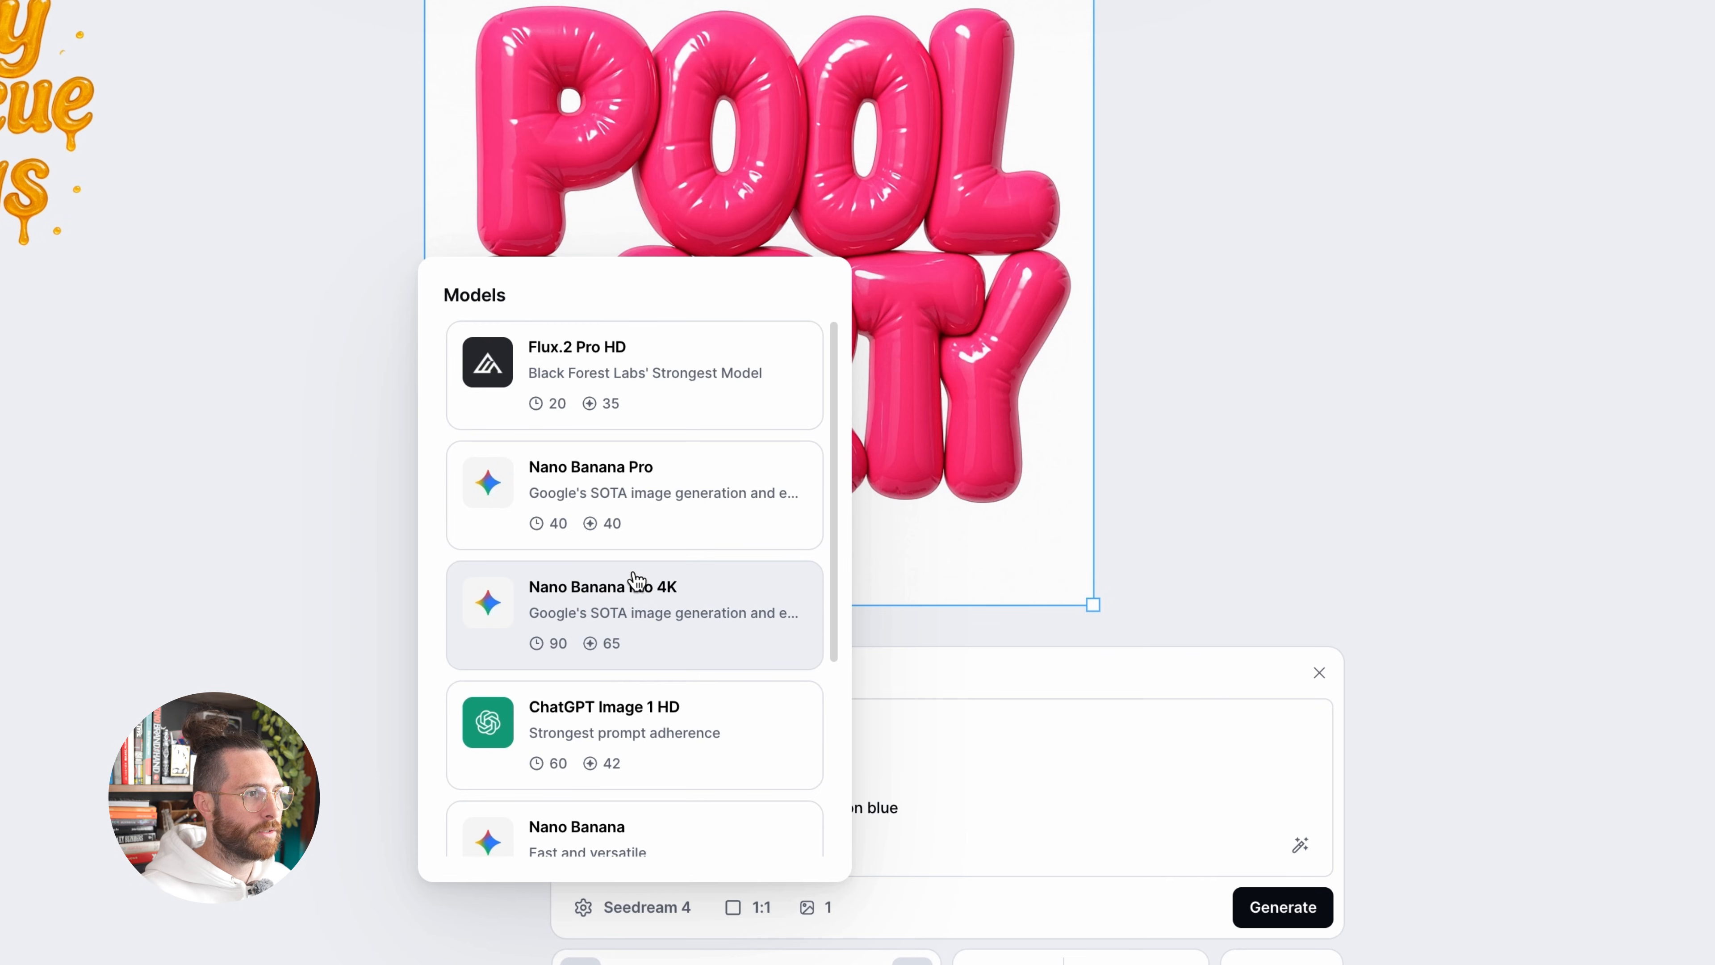
scroll(665, 696, "down", 3)
left_click(638, 596)
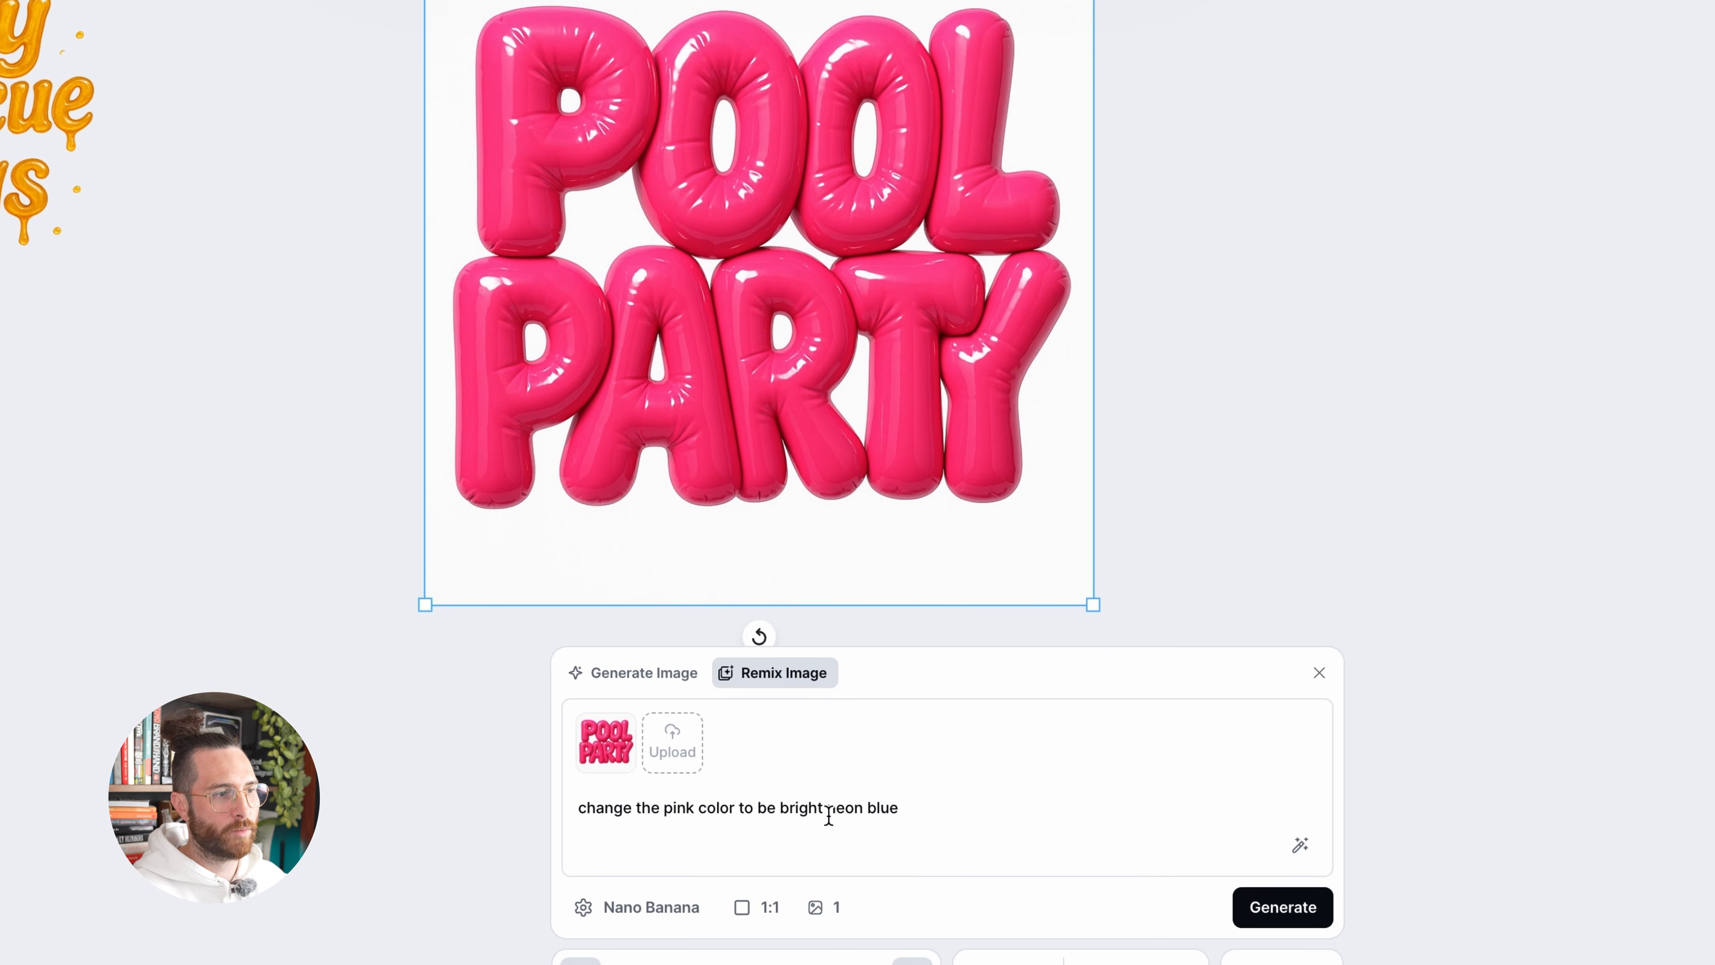
left_click(1282, 906)
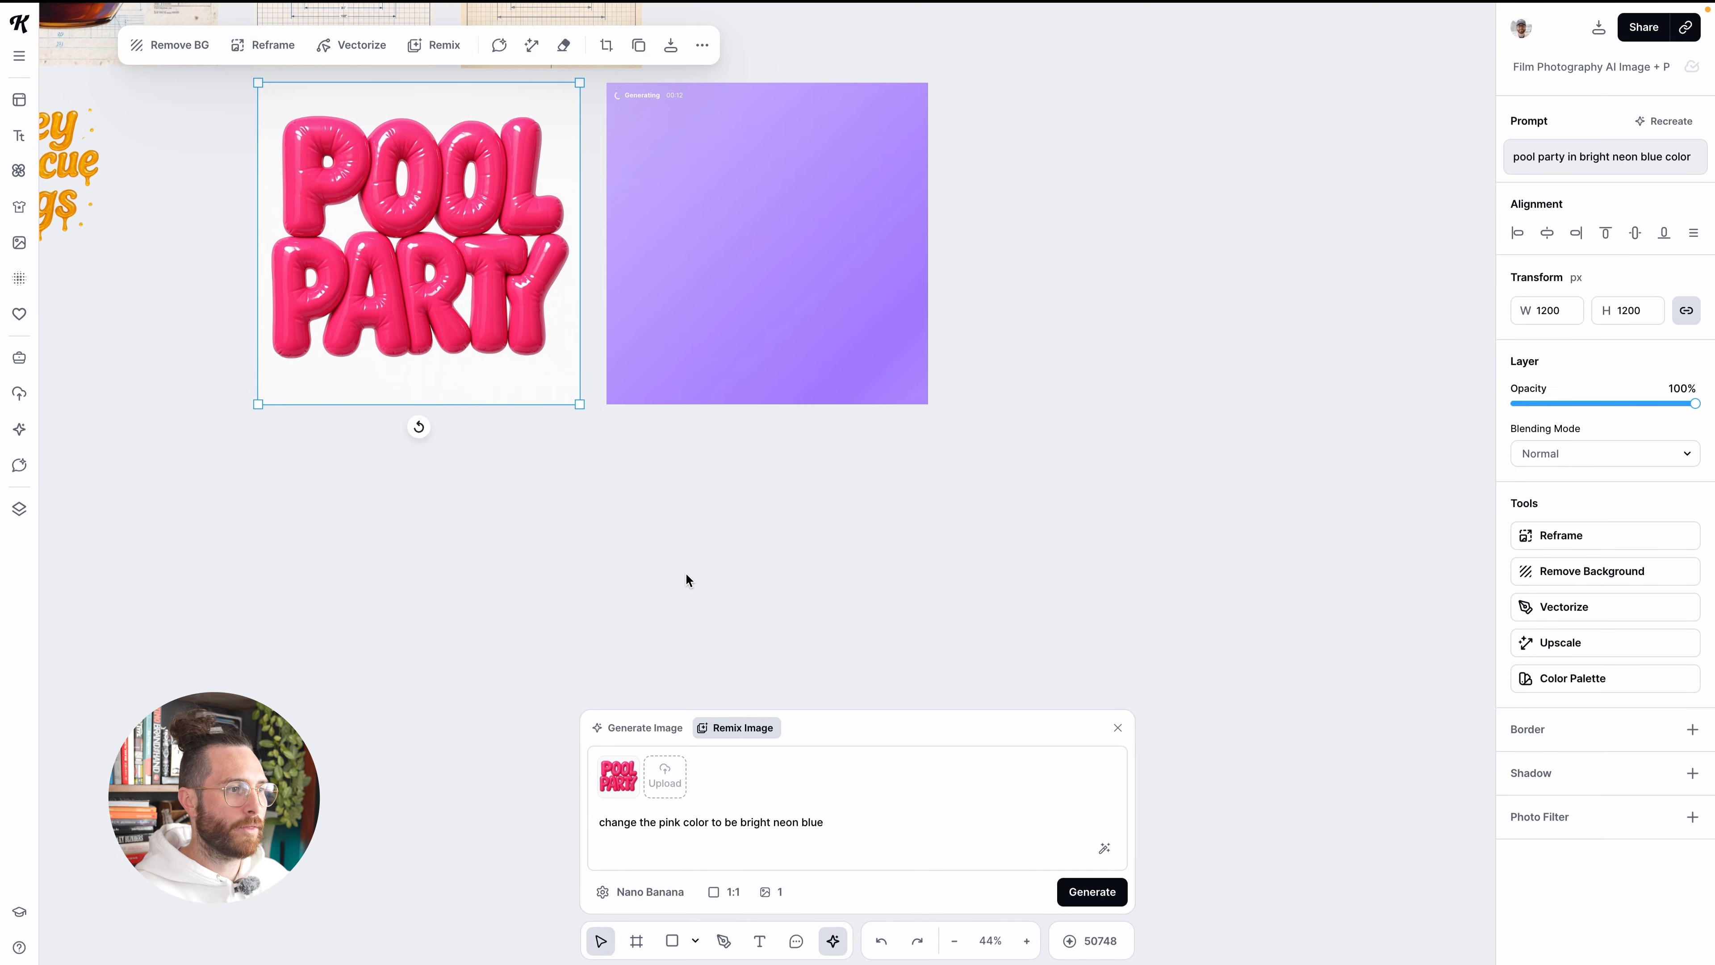
Compare the remixed Pool Party lettering with the pink original up close
scroll(685, 573, "left", 3)
scroll(862, 417, "up", 1)
scroll(921, 543, "up", 1)
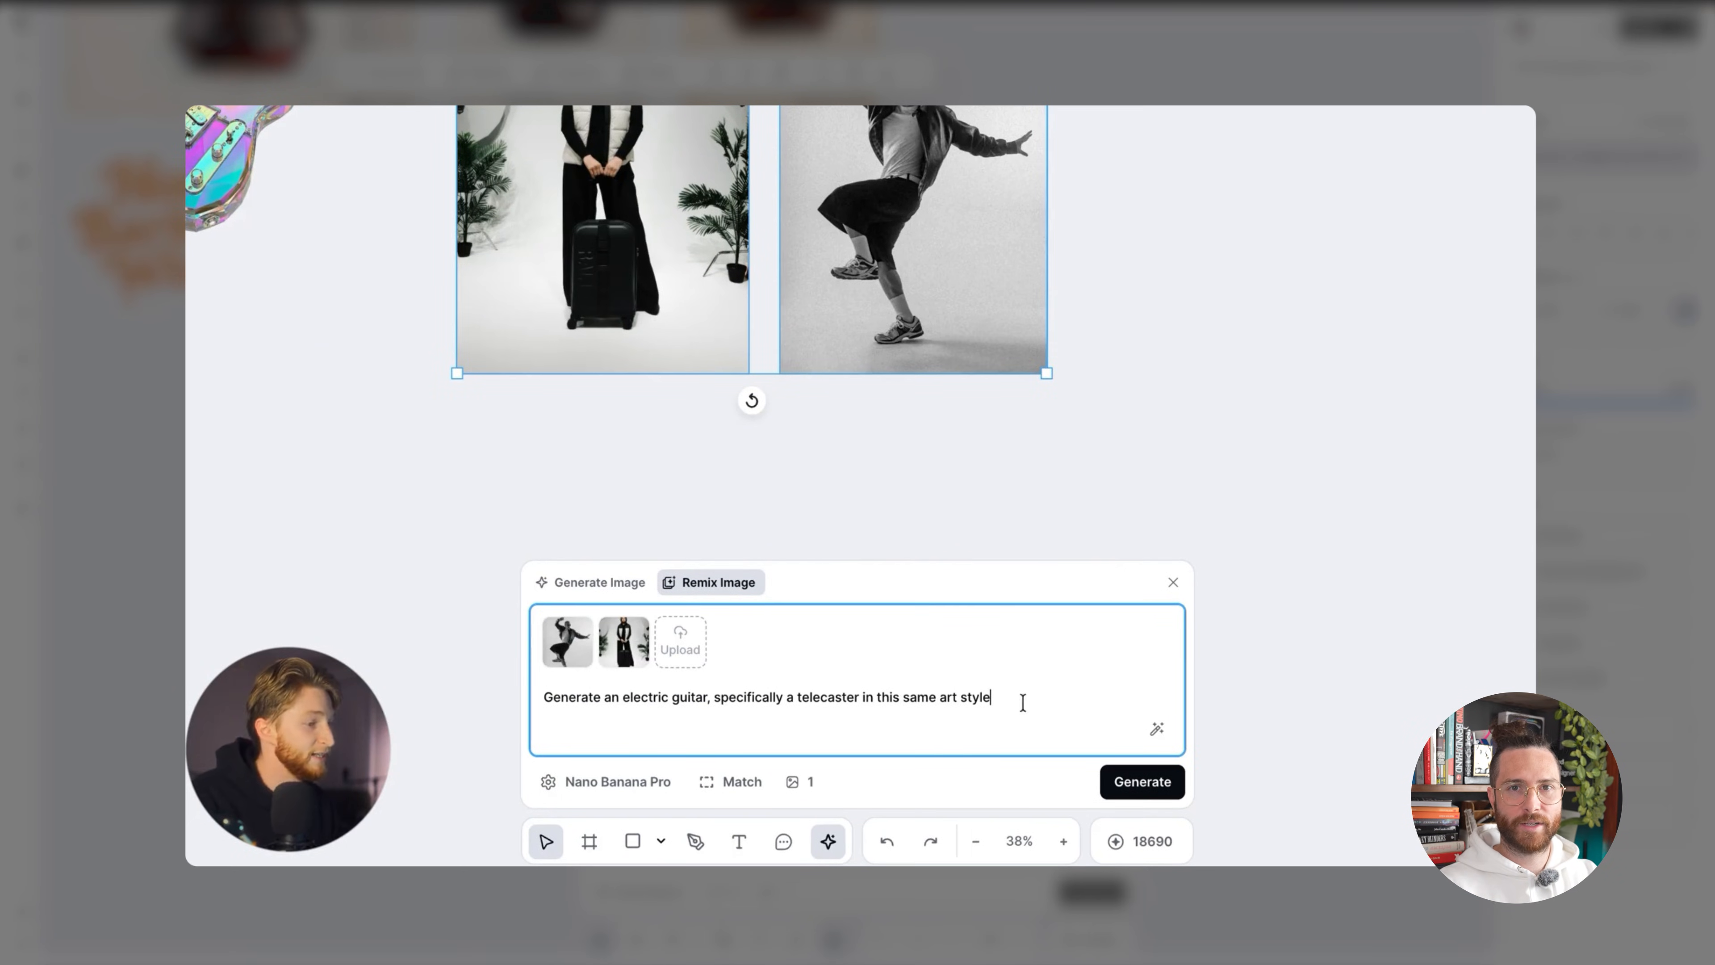
left_click_drag(1023, 703, 483, 700)
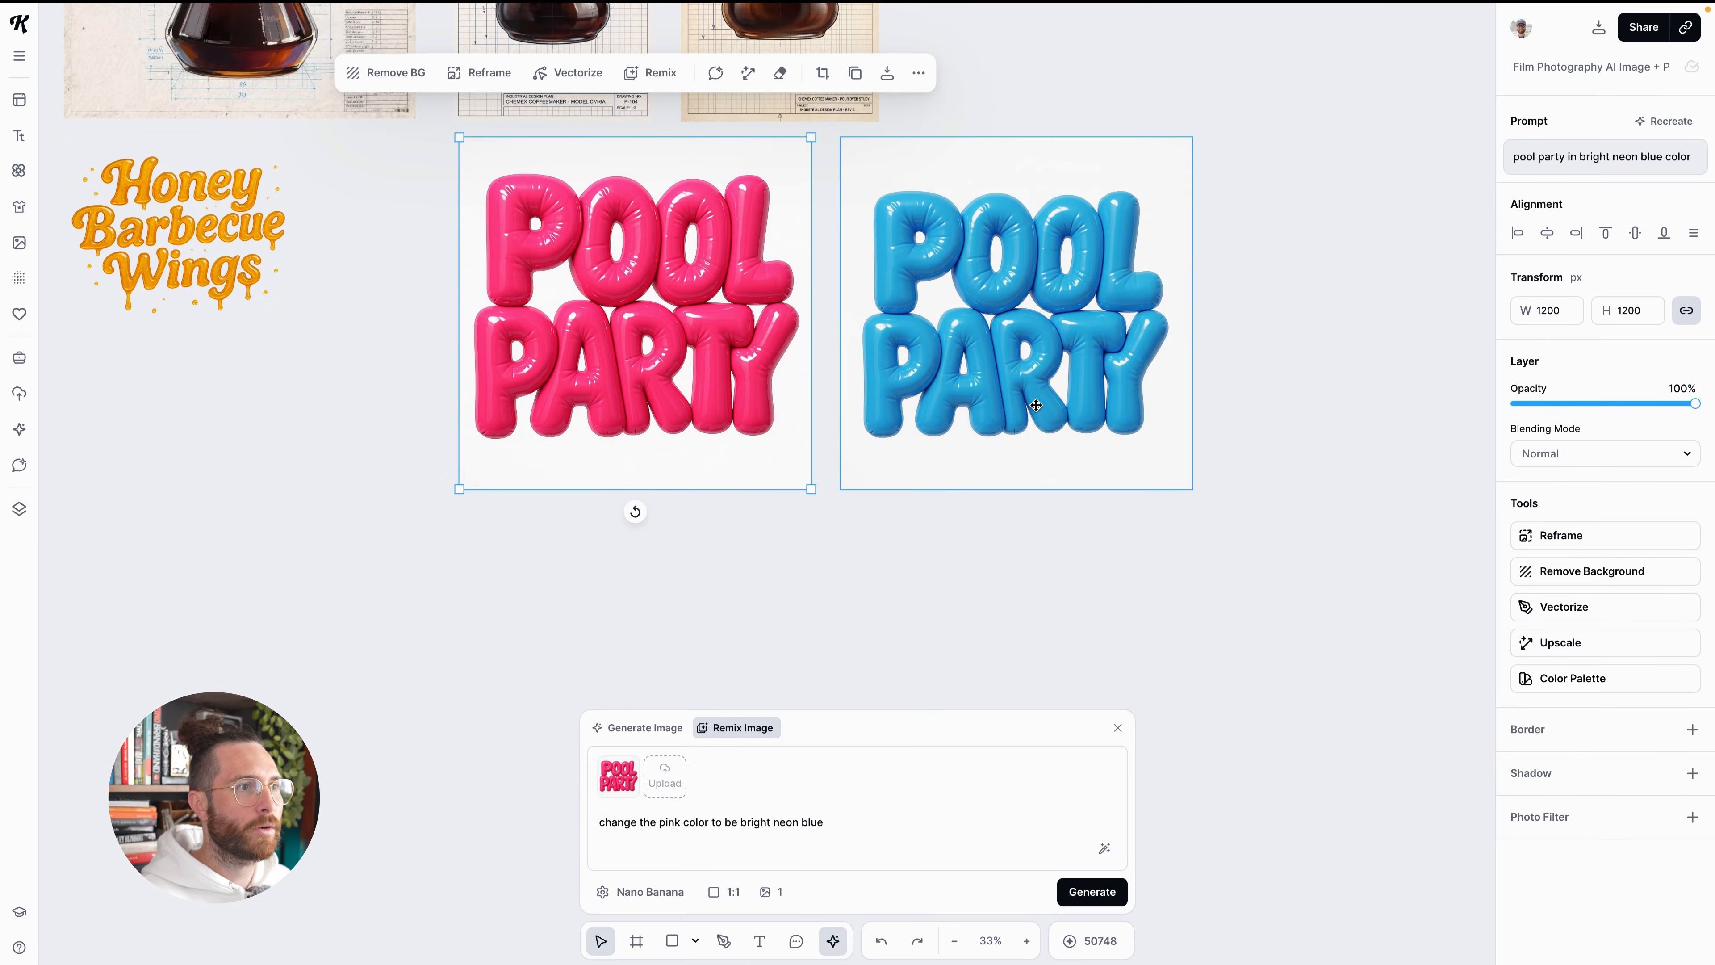
scroll(1059, 385, "up", 2)
scroll(1058, 390, "up", 2)
scroll(1056, 407, "down", 2)
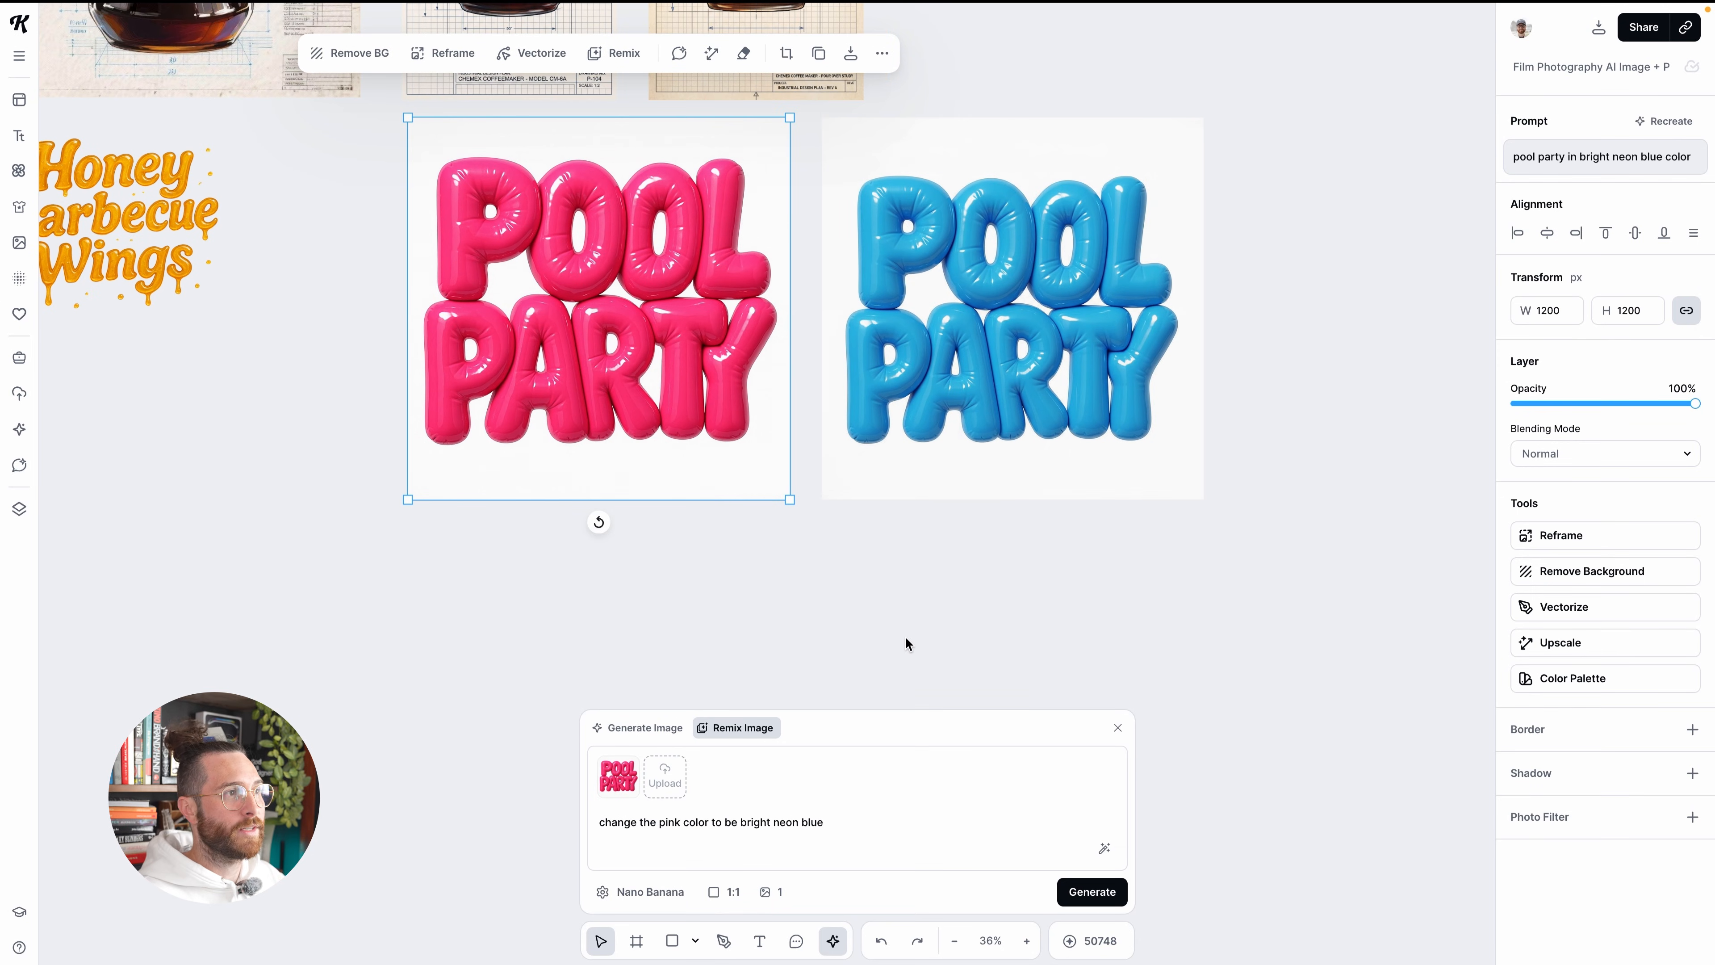
scroll(904, 639, "up", 2)
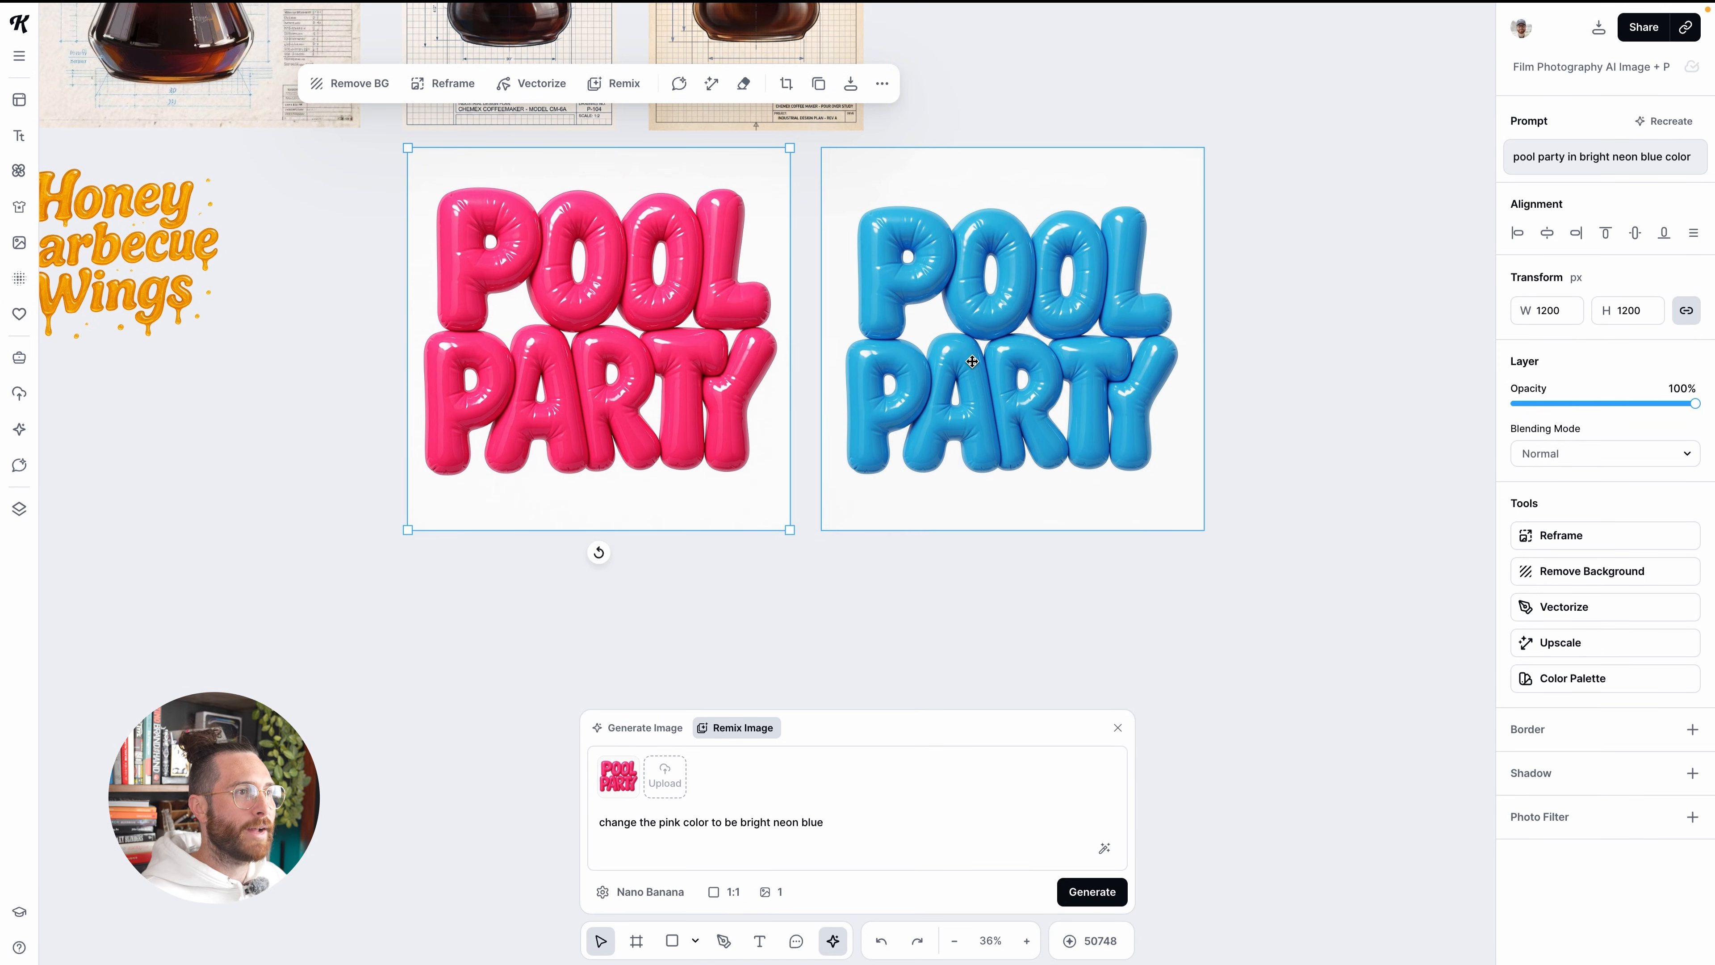
Look through the available remix models, including the Nano Banana Pro variants, keeping the current choice
left_click(650, 893)
scroll(700, 750, "up", 3)
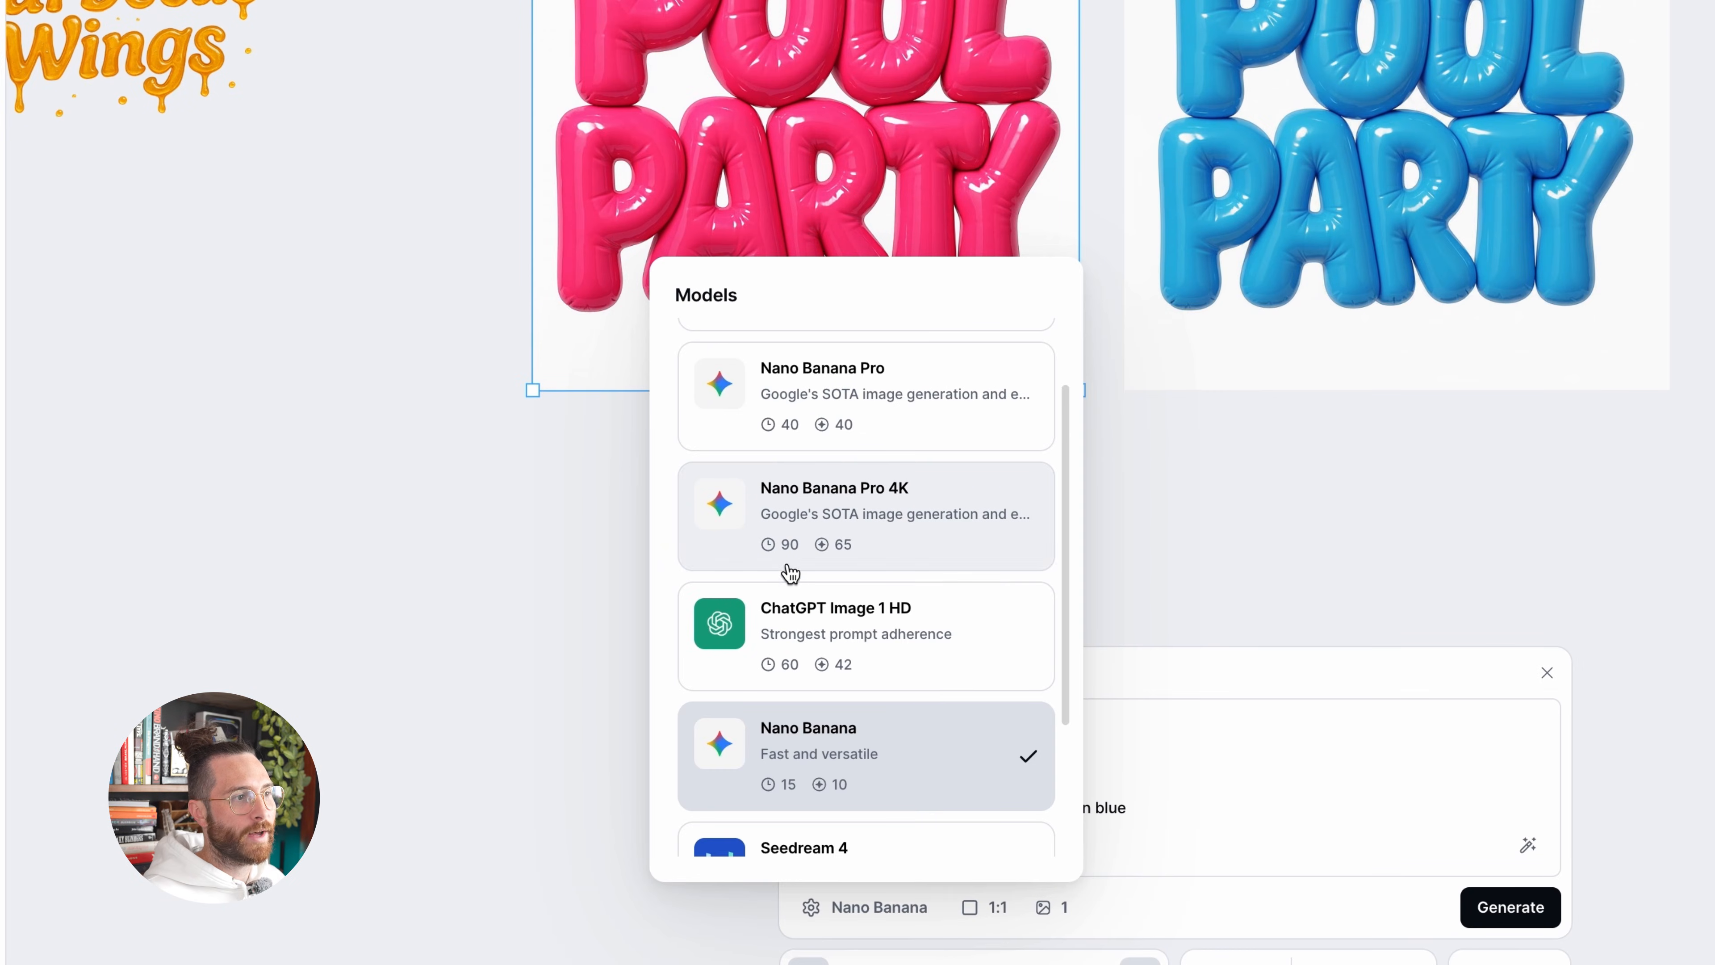
left_click(837, 532)
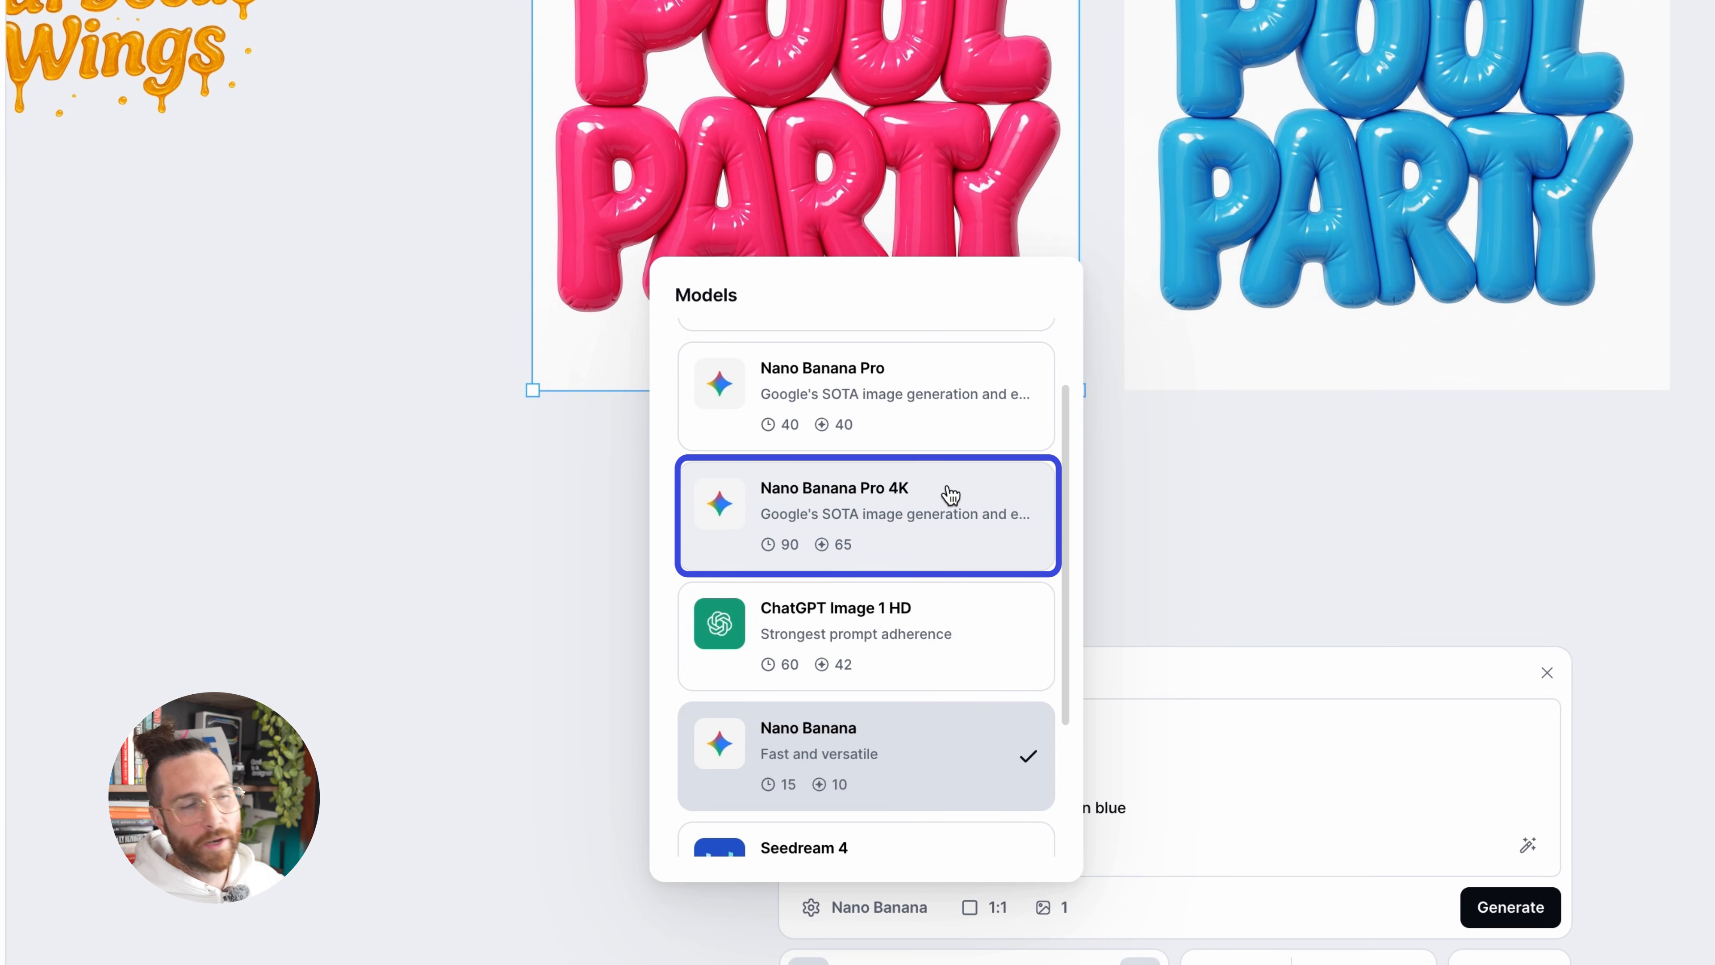
left_click(1310, 464)
Remove the backgrounds from the pink and blue Pool Party images together
scroll(1310, 464, "down", 3)
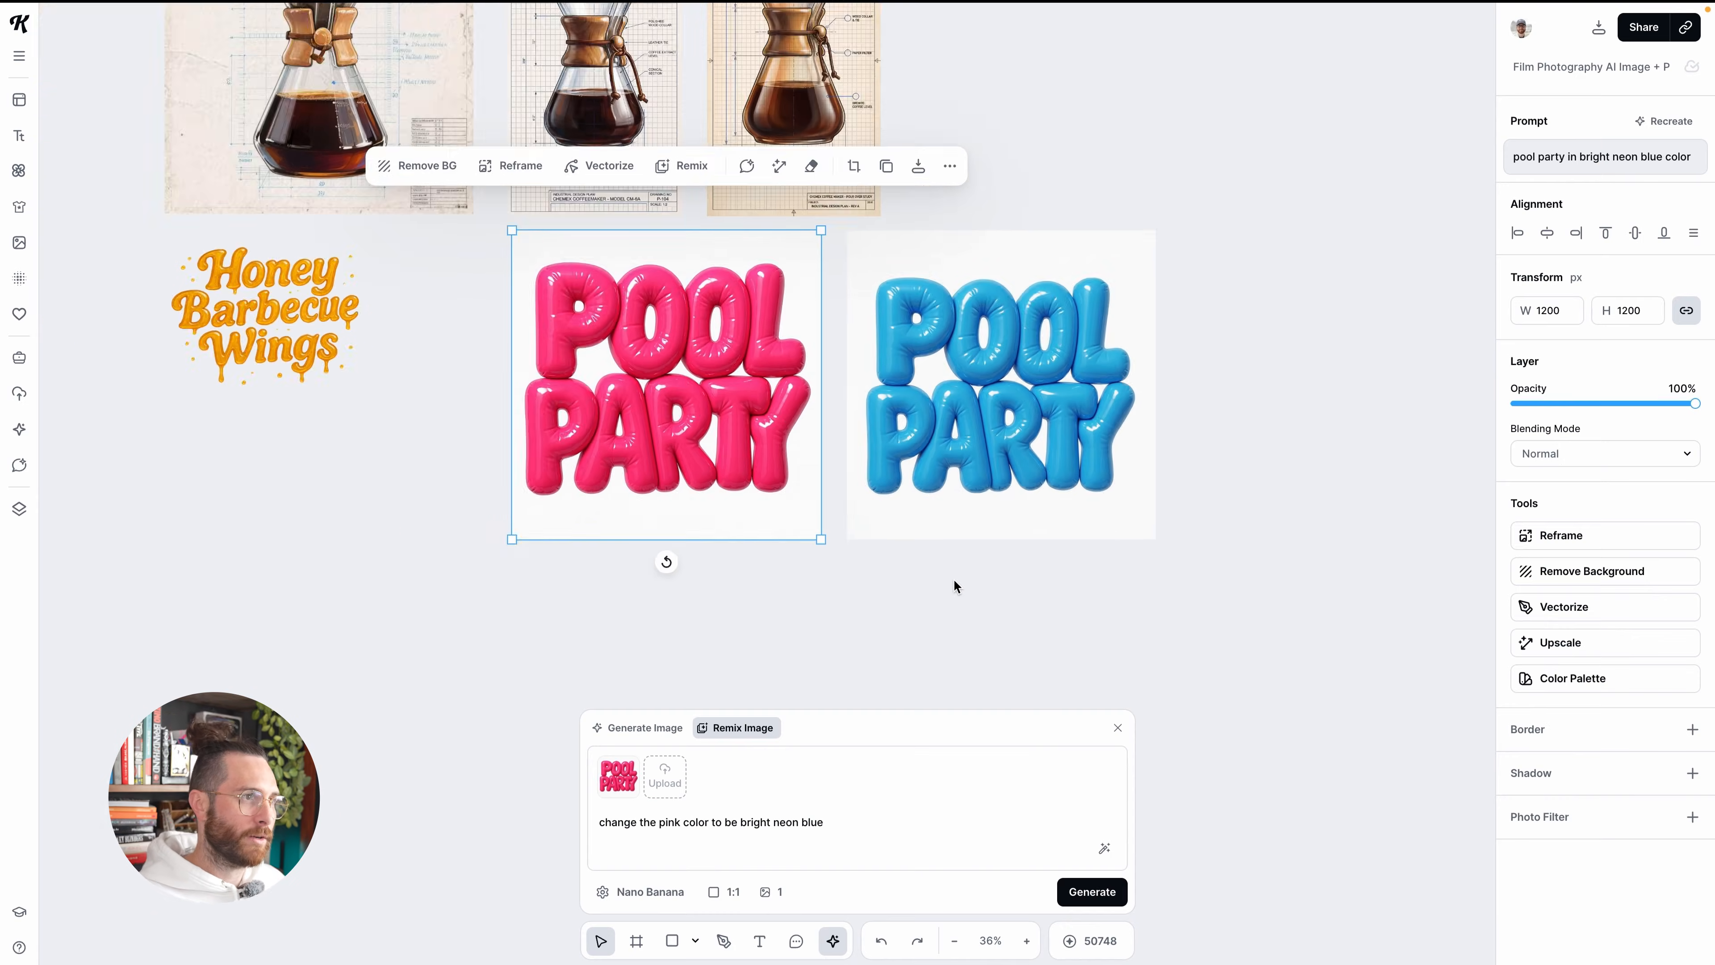
left_click_drag(699, 601, 1093, 364)
left_click(1607, 424)
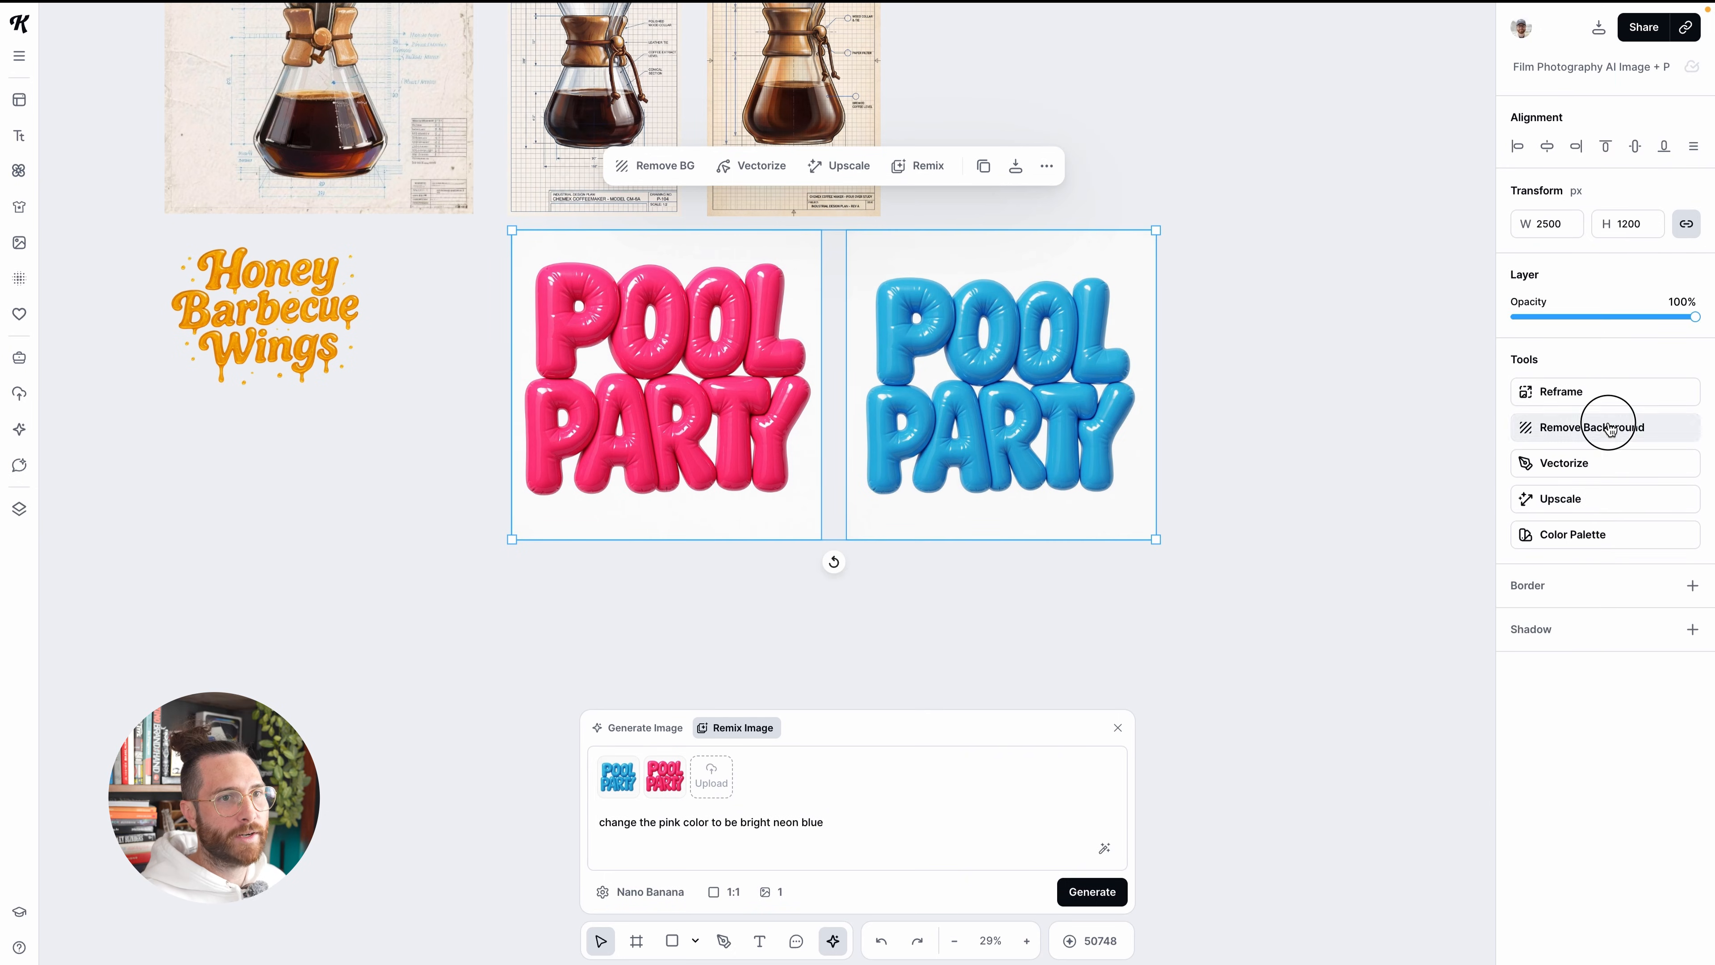
left_click(1190, 591)
Enlarge the blue Pool Party lettering slightly to match the size of the pink one
left_click(1099, 432)
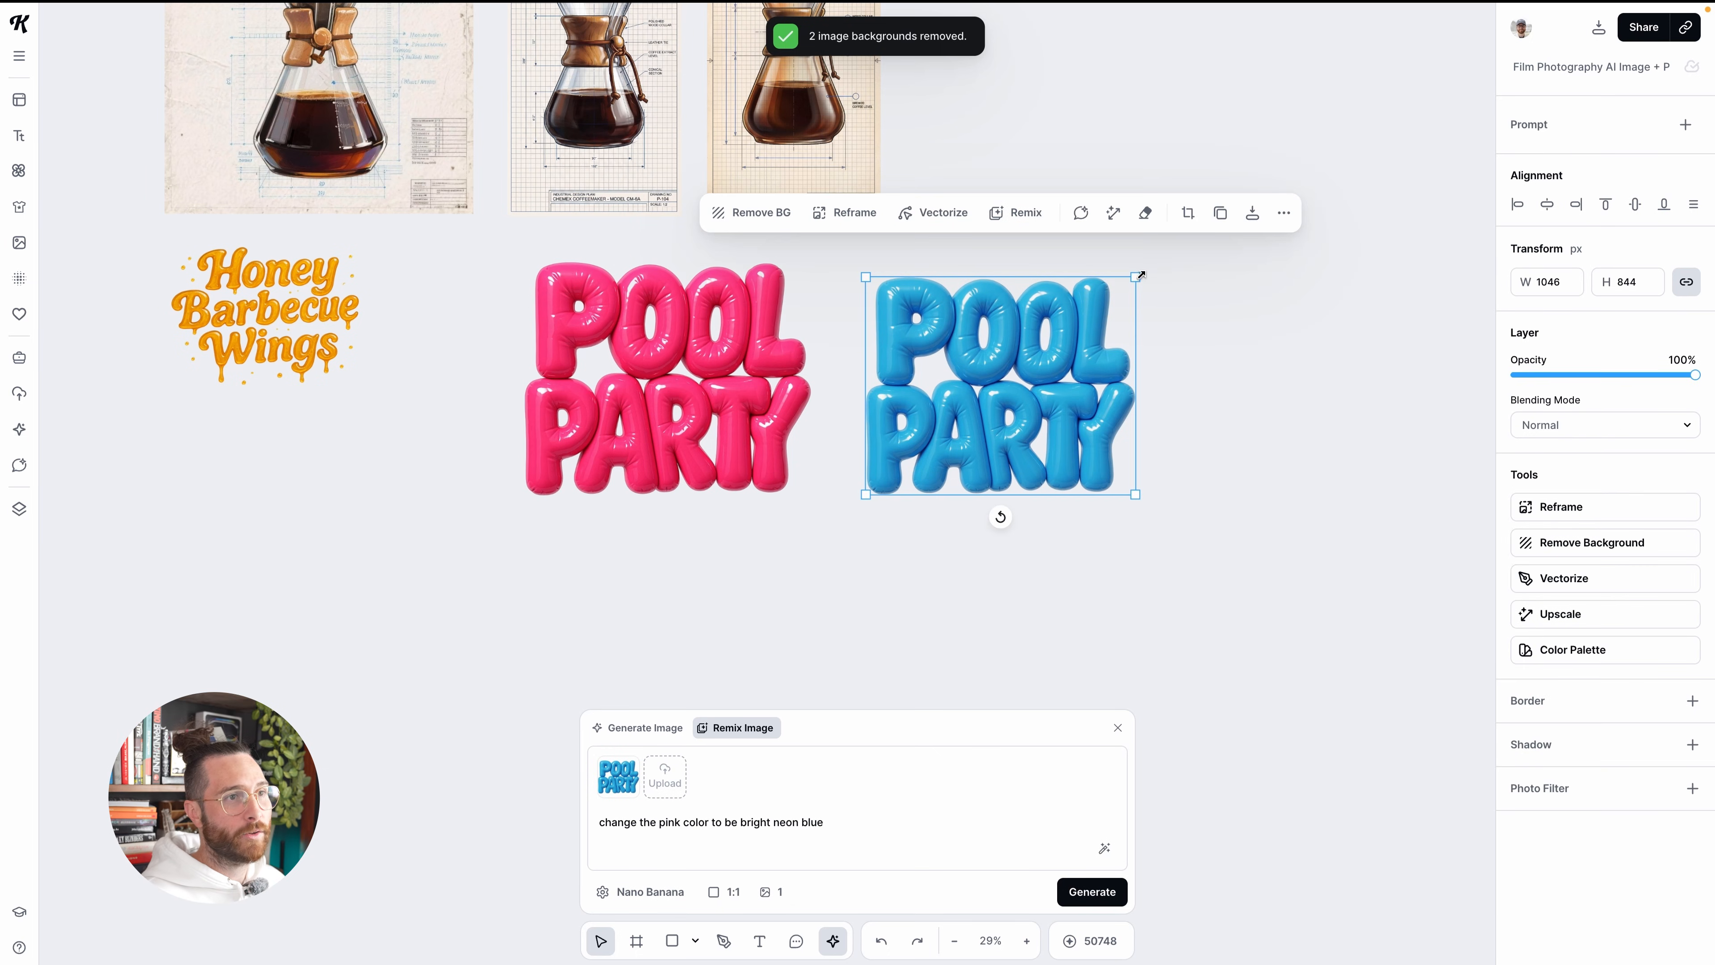
left_click_drag(1139, 277, 1158, 262)
left_click(1184, 496)
scroll(1164, 497, "down", 3)
left_click_drag(733, 578, 1004, 420)
scroll(1004, 420, "up", 1)
left_click(1366, 333)
Look back over the rows of generated images and illustrations on the canvas
scroll(1239, 377, "up", 1)
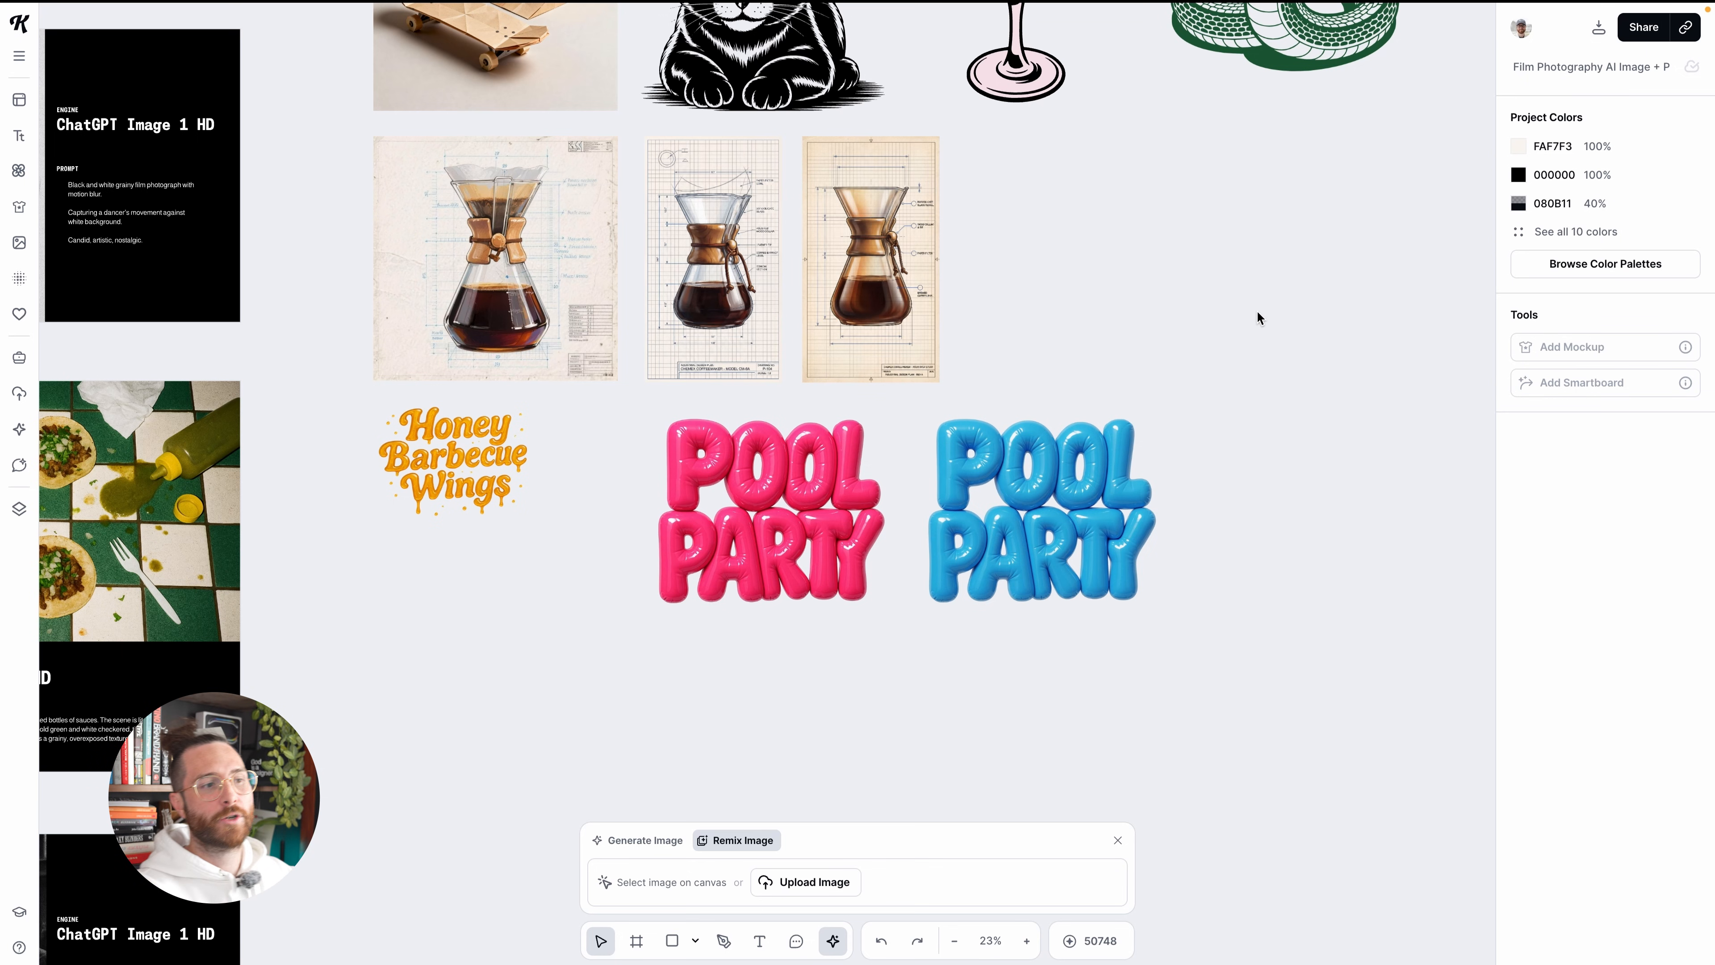
scroll(1255, 318, "up", 3)
scroll(1228, 504, "up", 3)
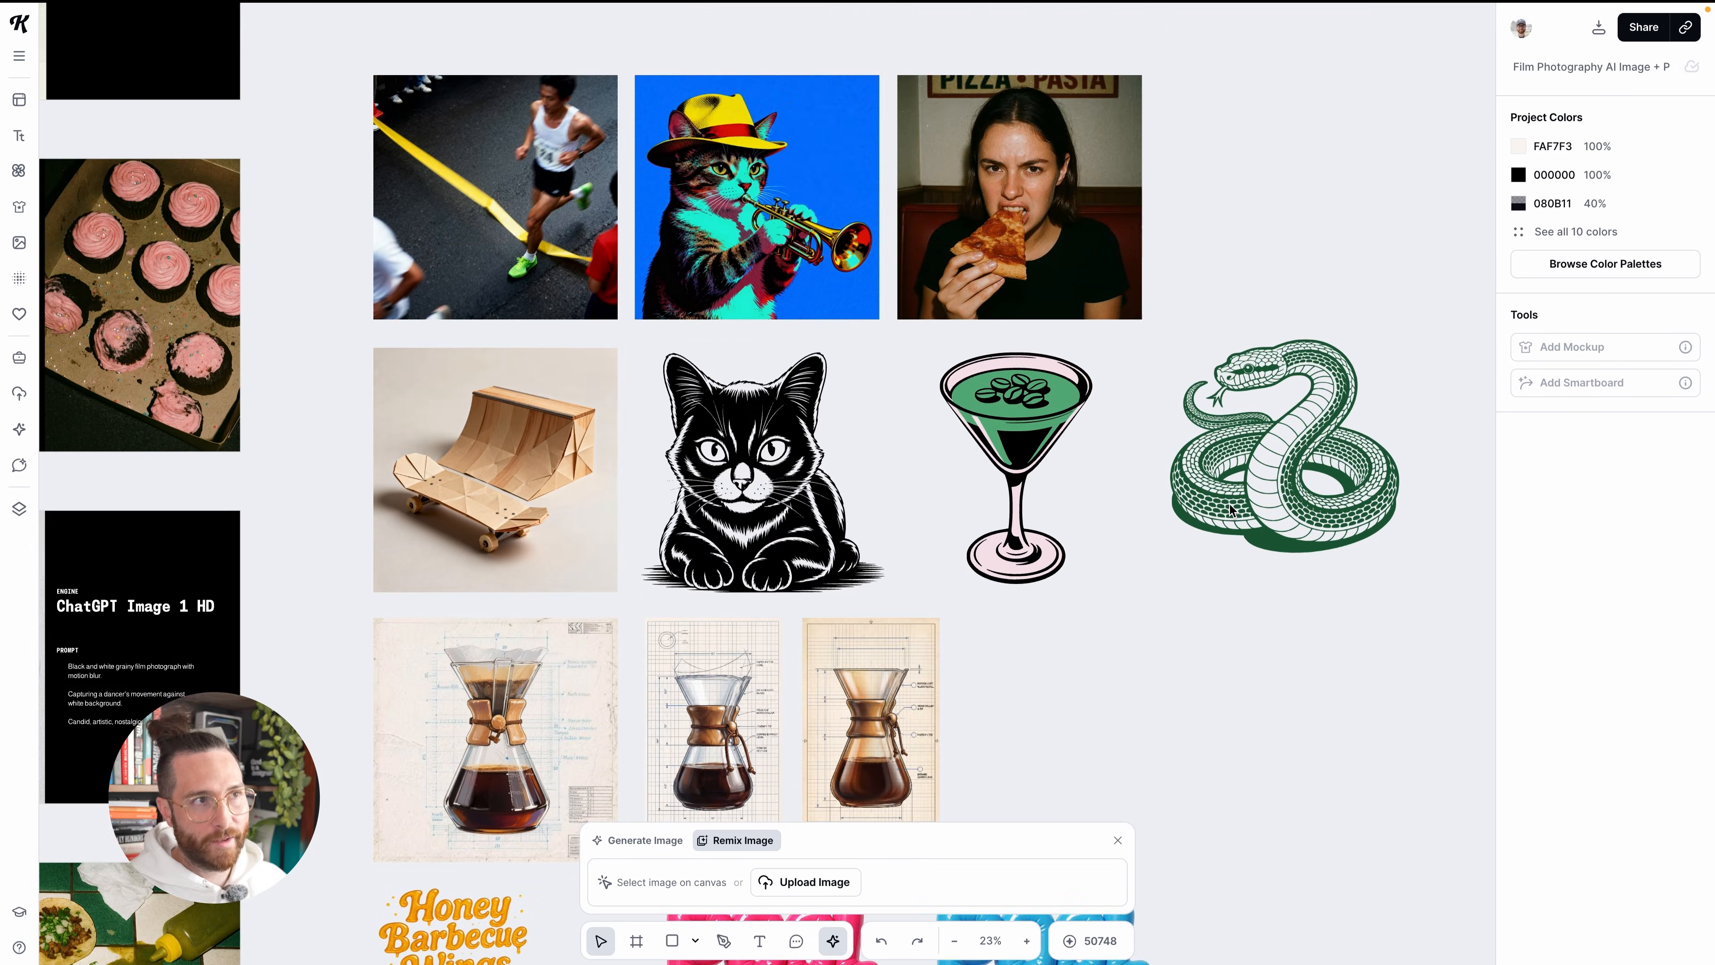
scroll(1244, 491, "up", 2)
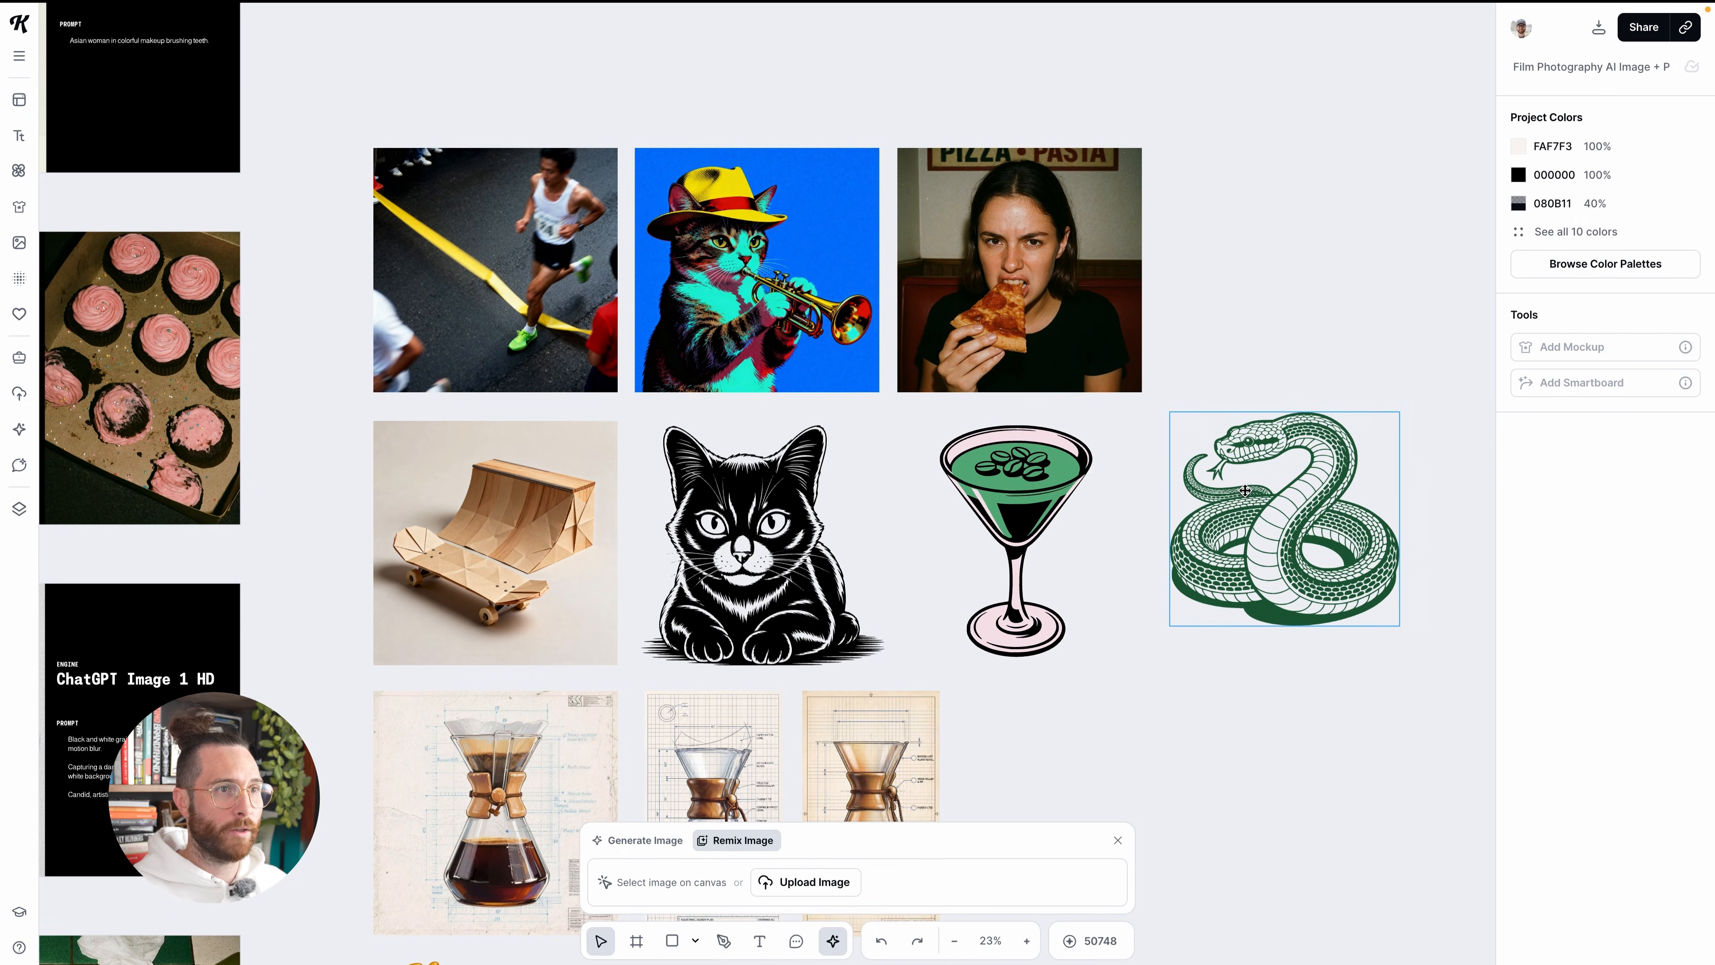
scroll(1245, 490, "up", 6)
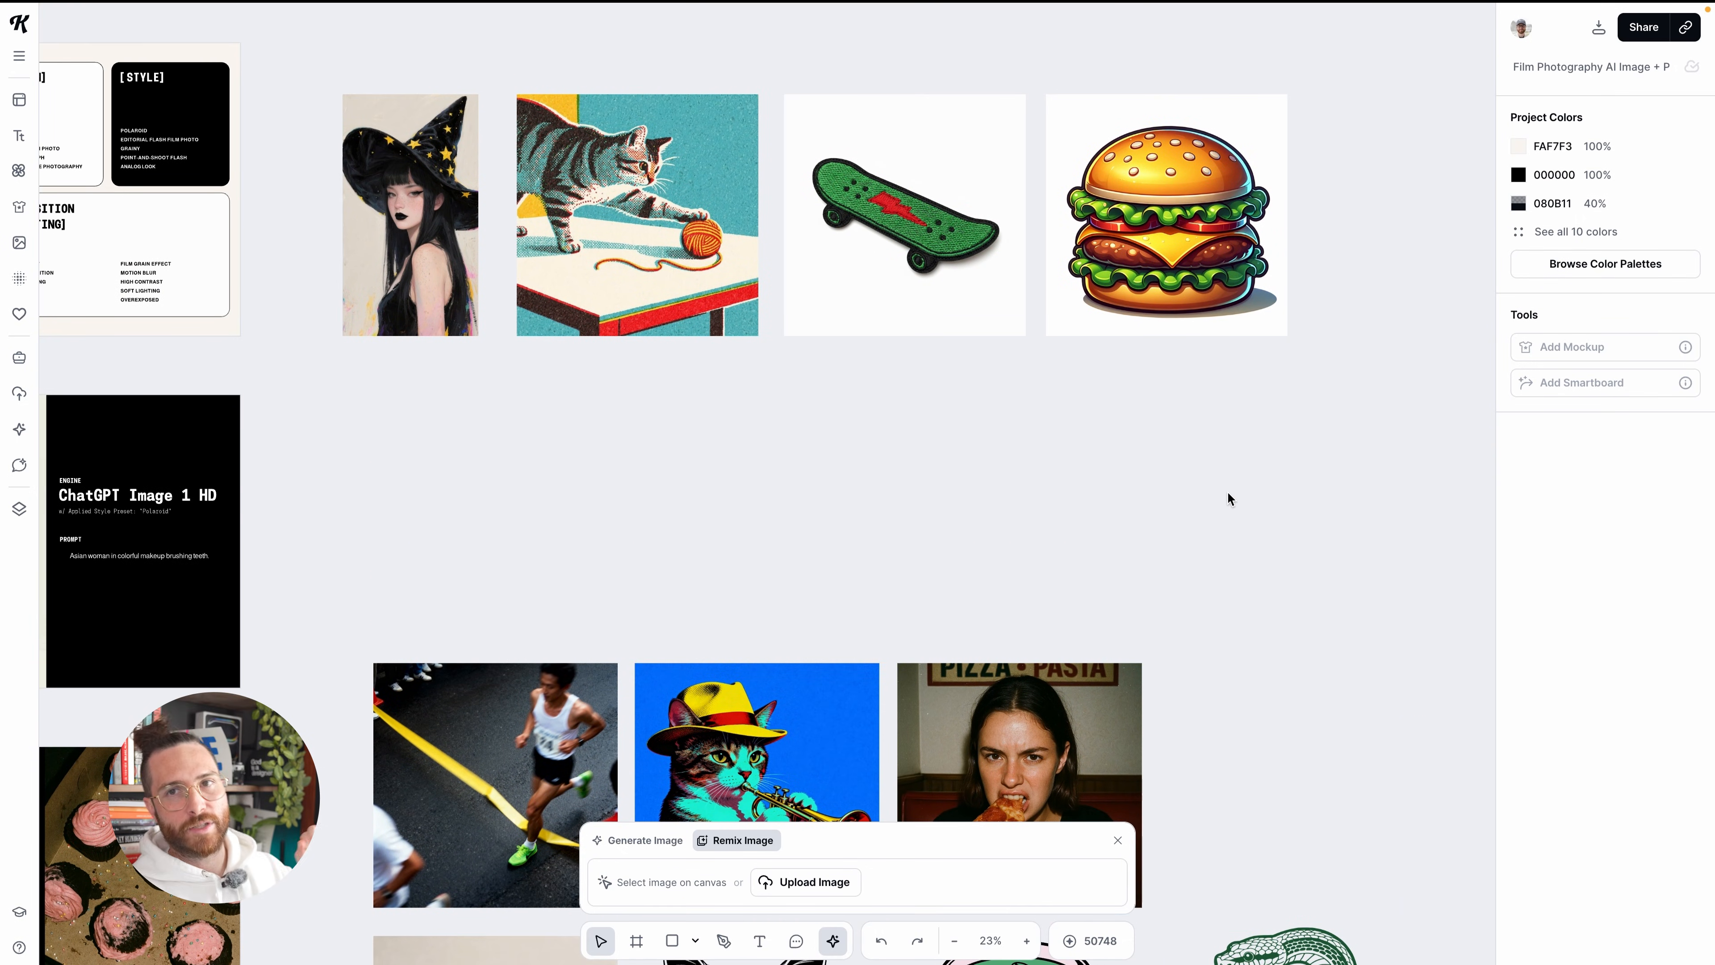
scroll(1229, 490, "down", 1)
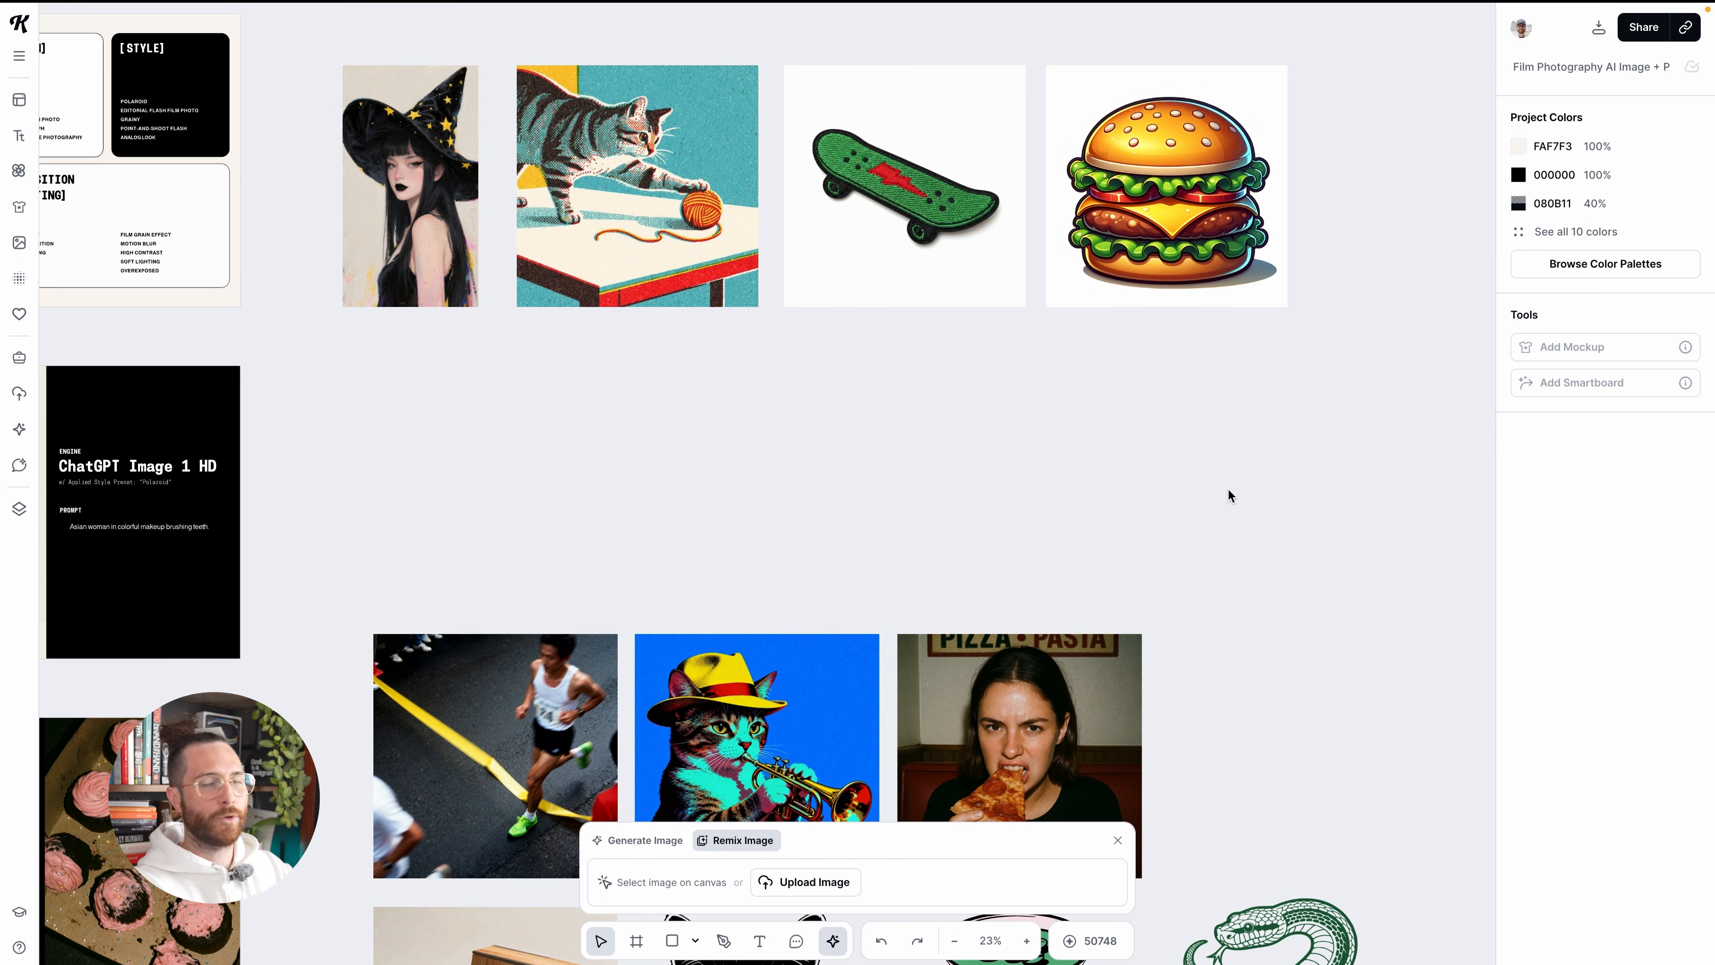
scroll(973, 514, "up", 1)
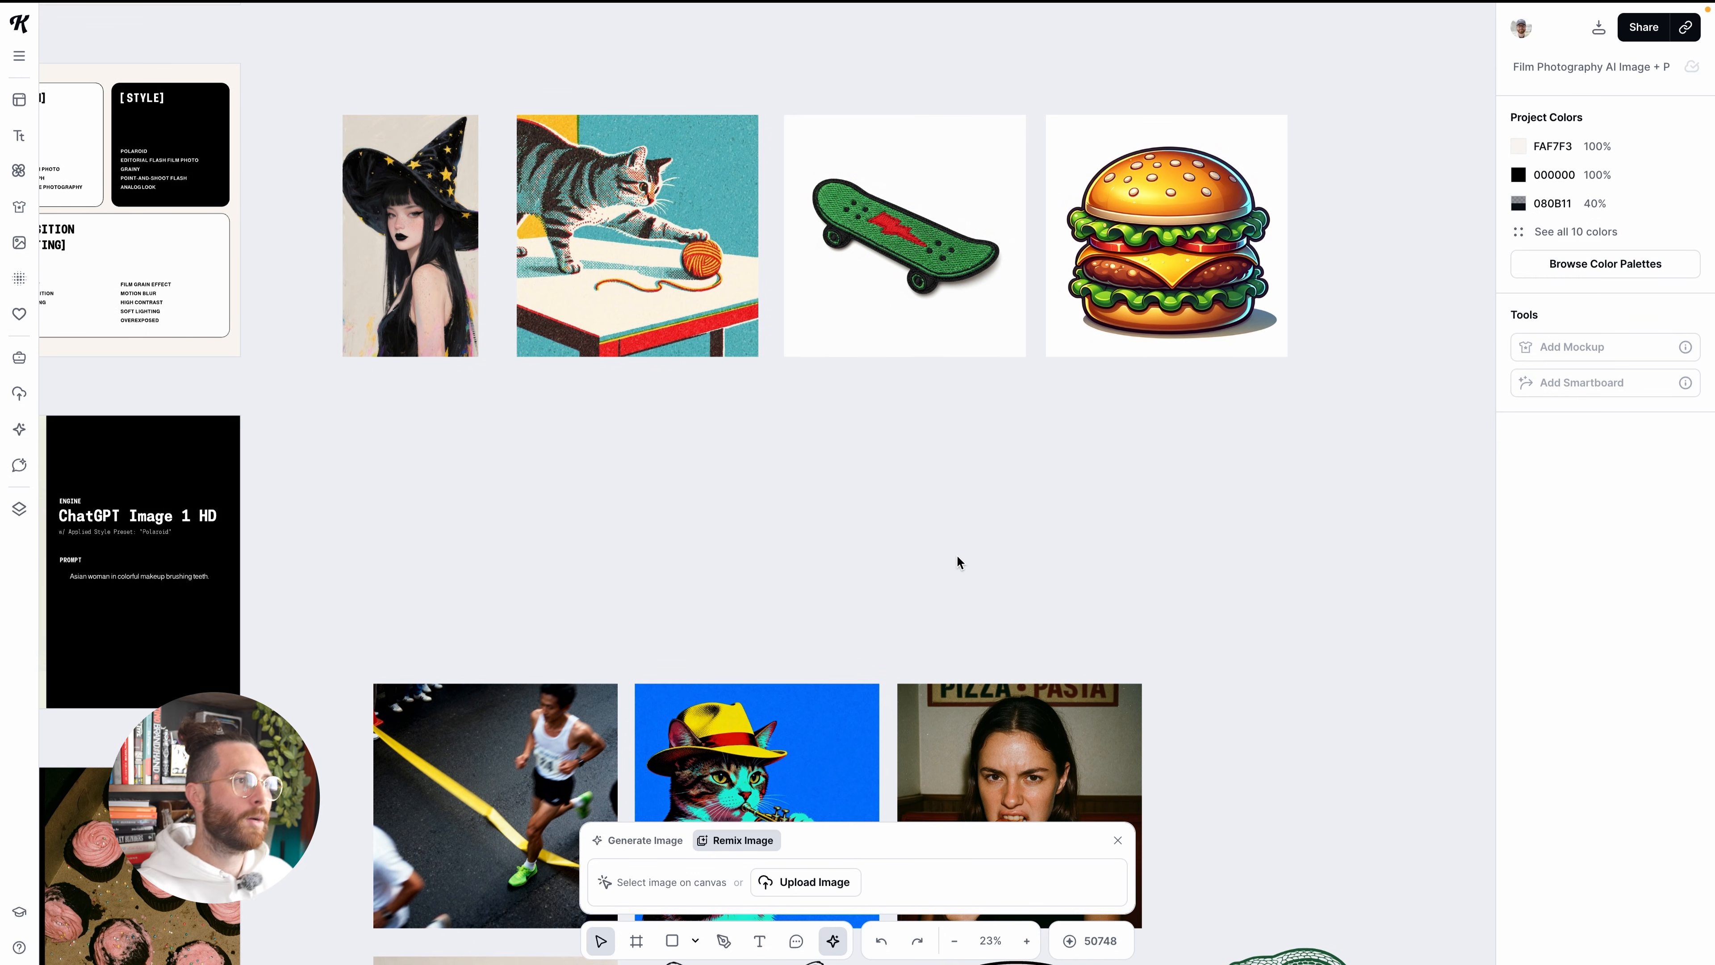
left_click(28, 428)
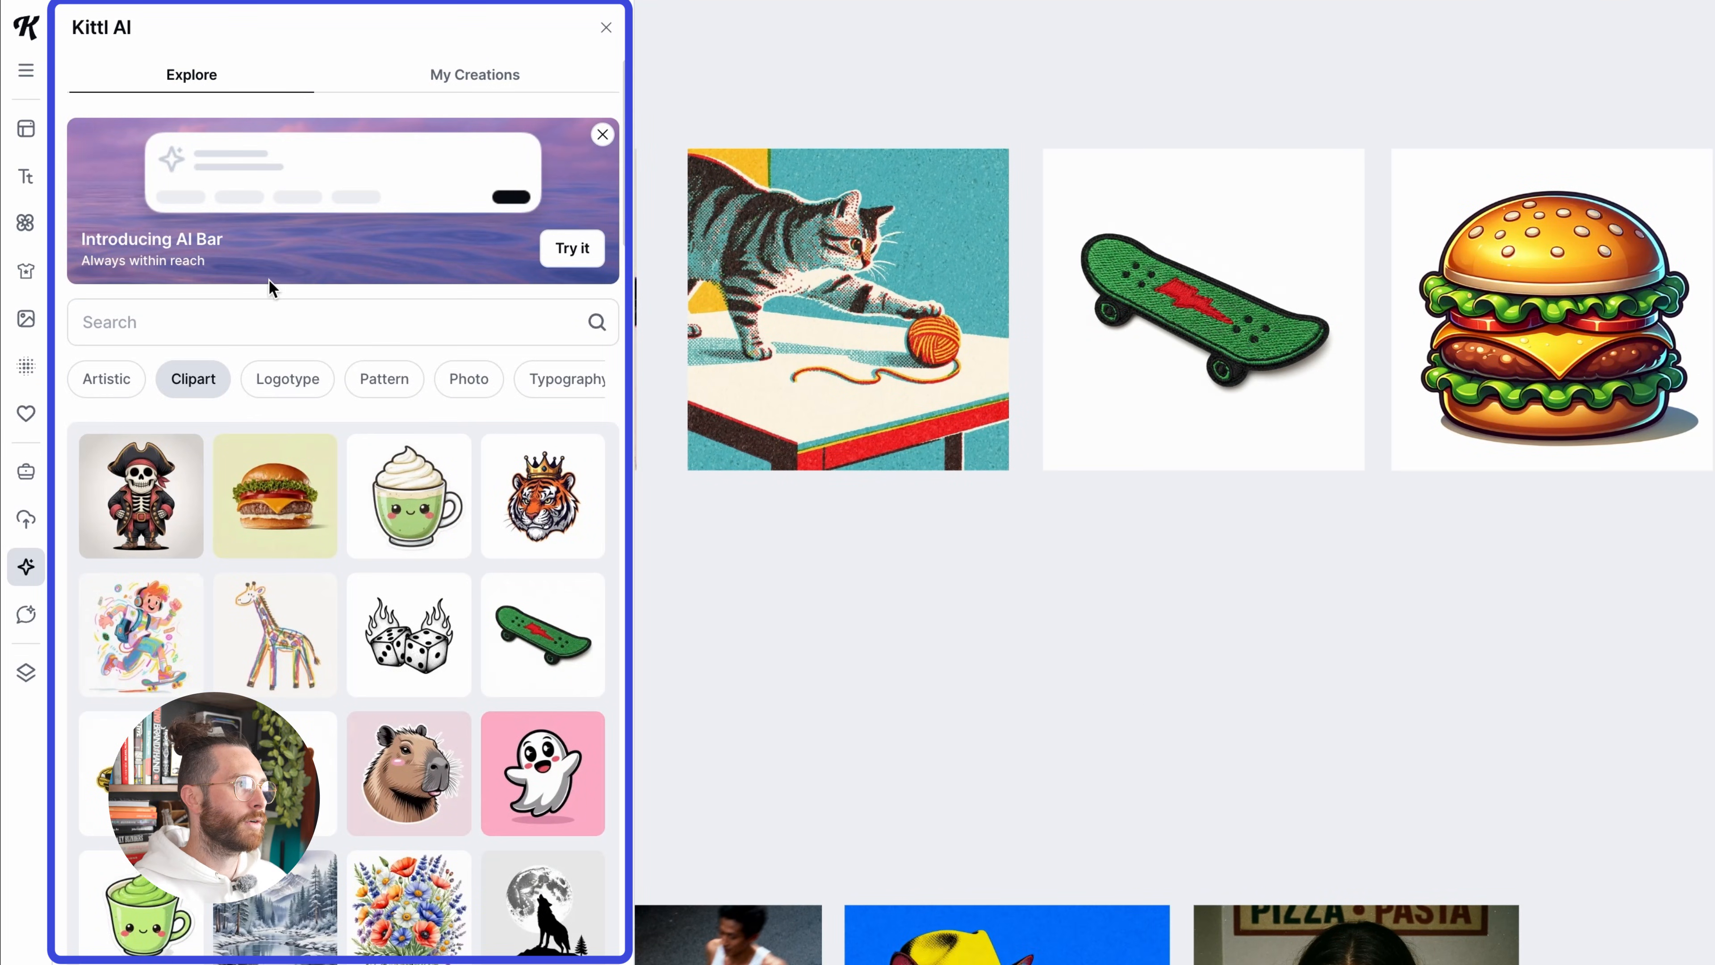
left_click(243, 309)
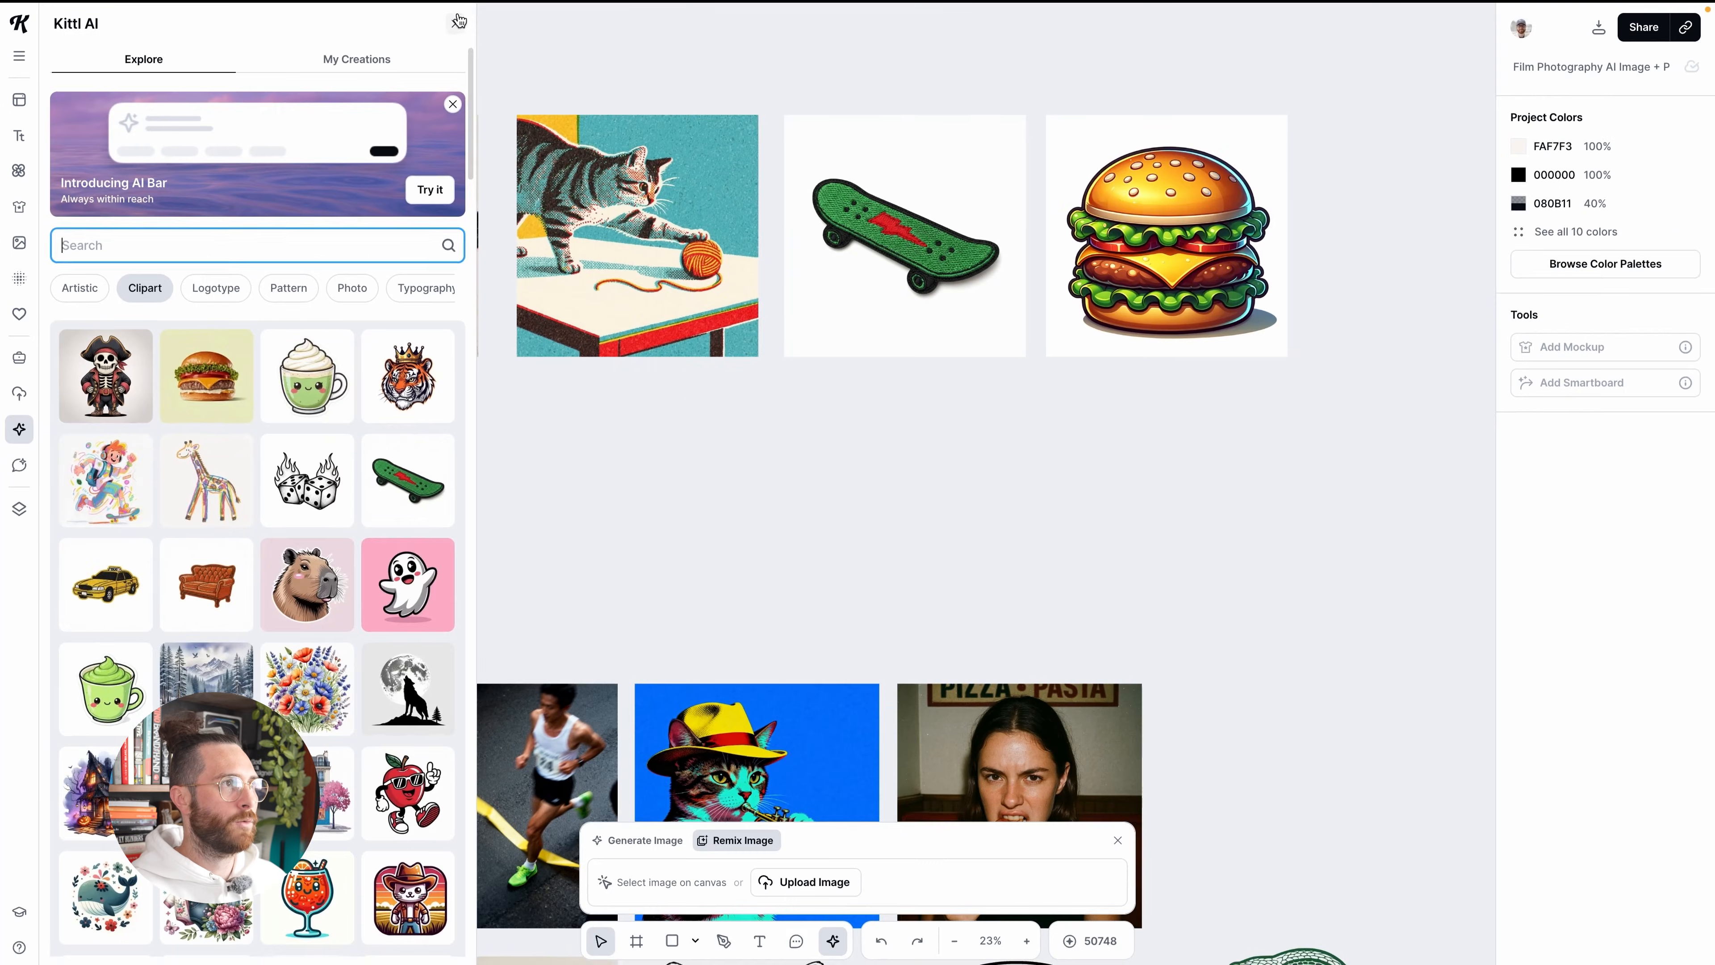
left_click(606, 28)
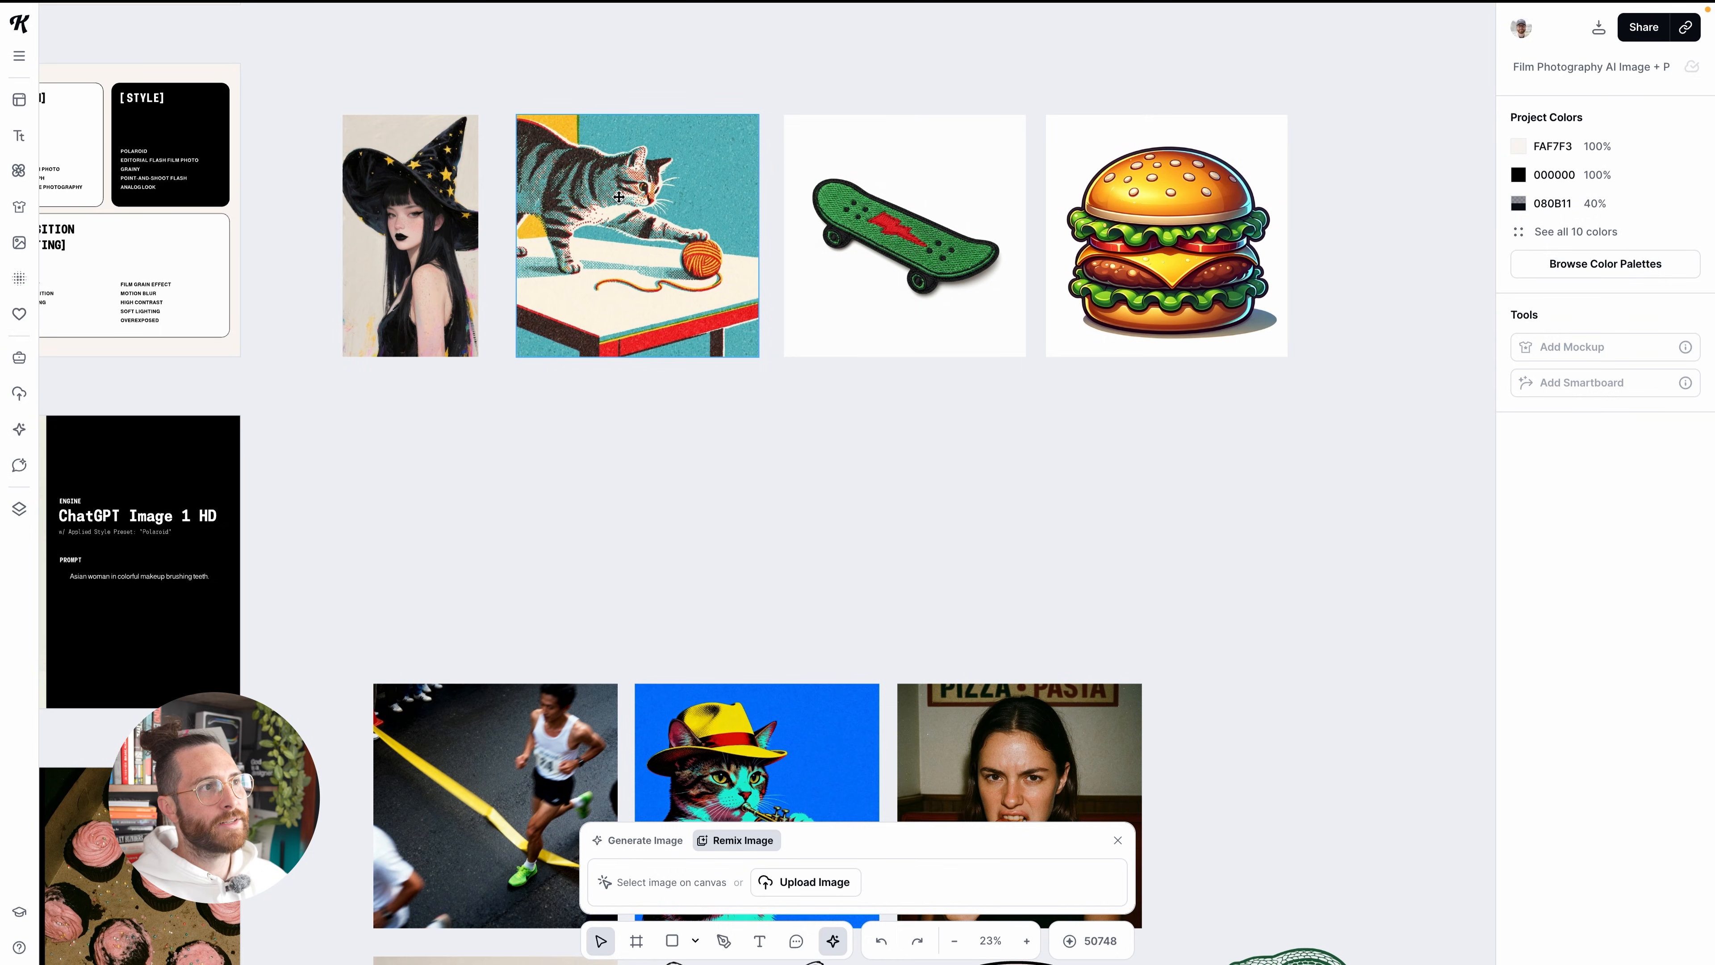
Expand the full prompt of the cat-and-yarn image and load it into the generator for recreating
left_click(628, 217)
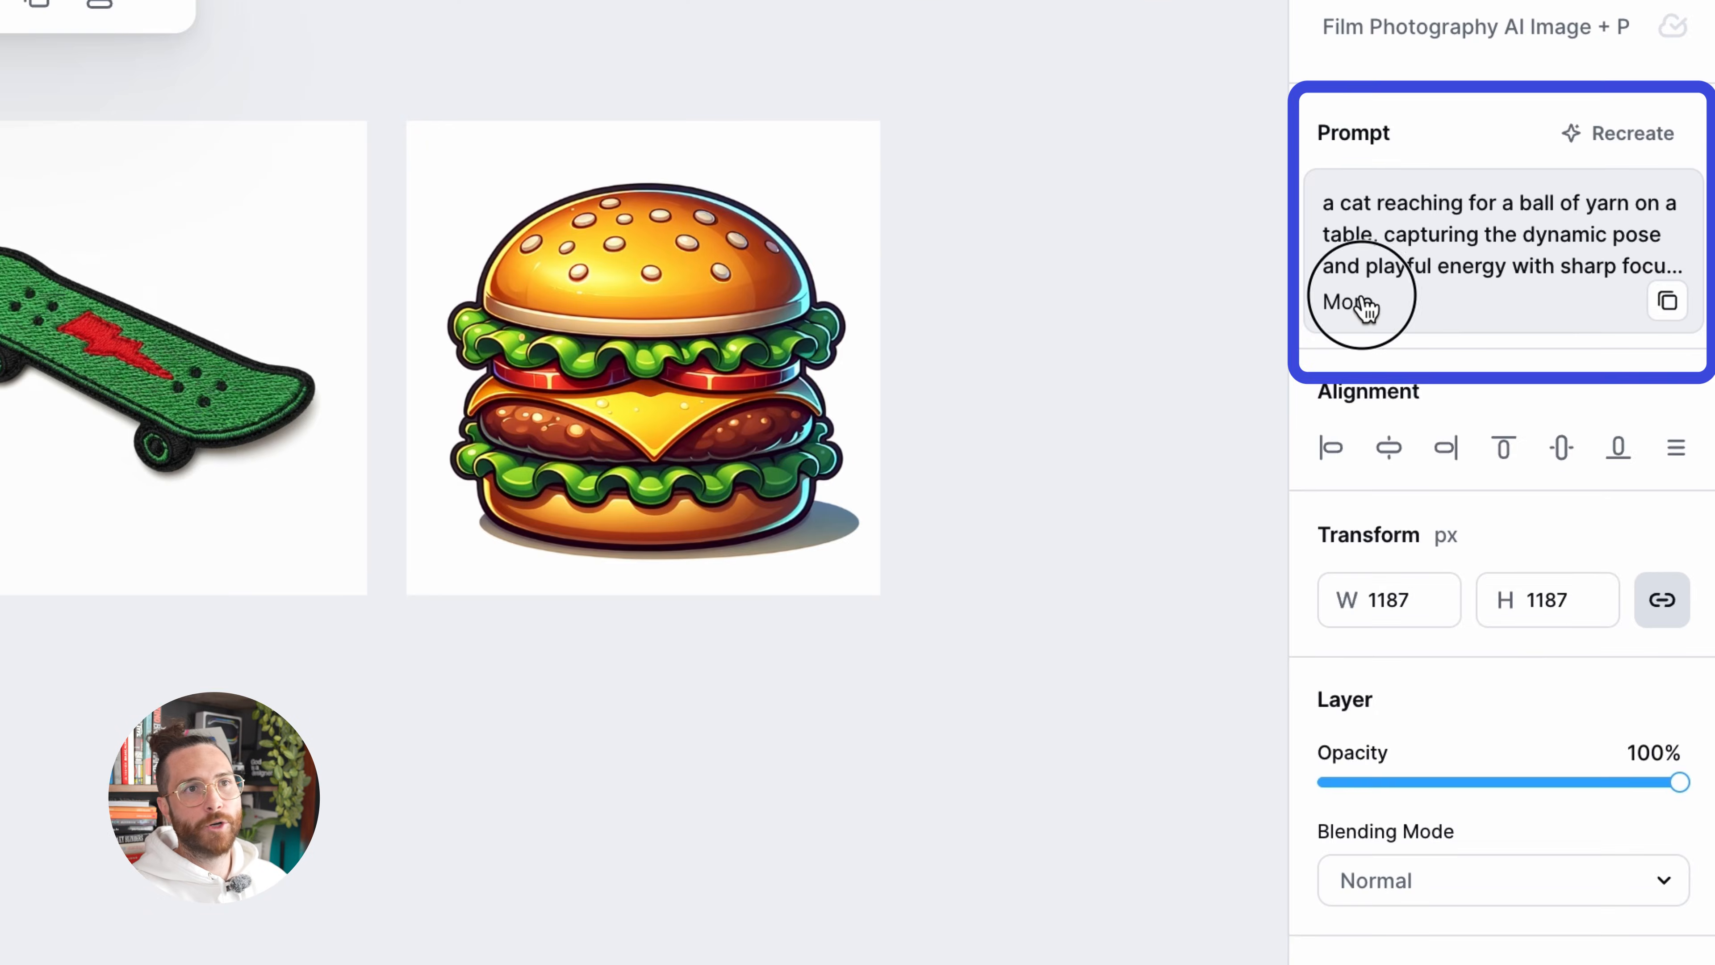
left_click(1526, 206)
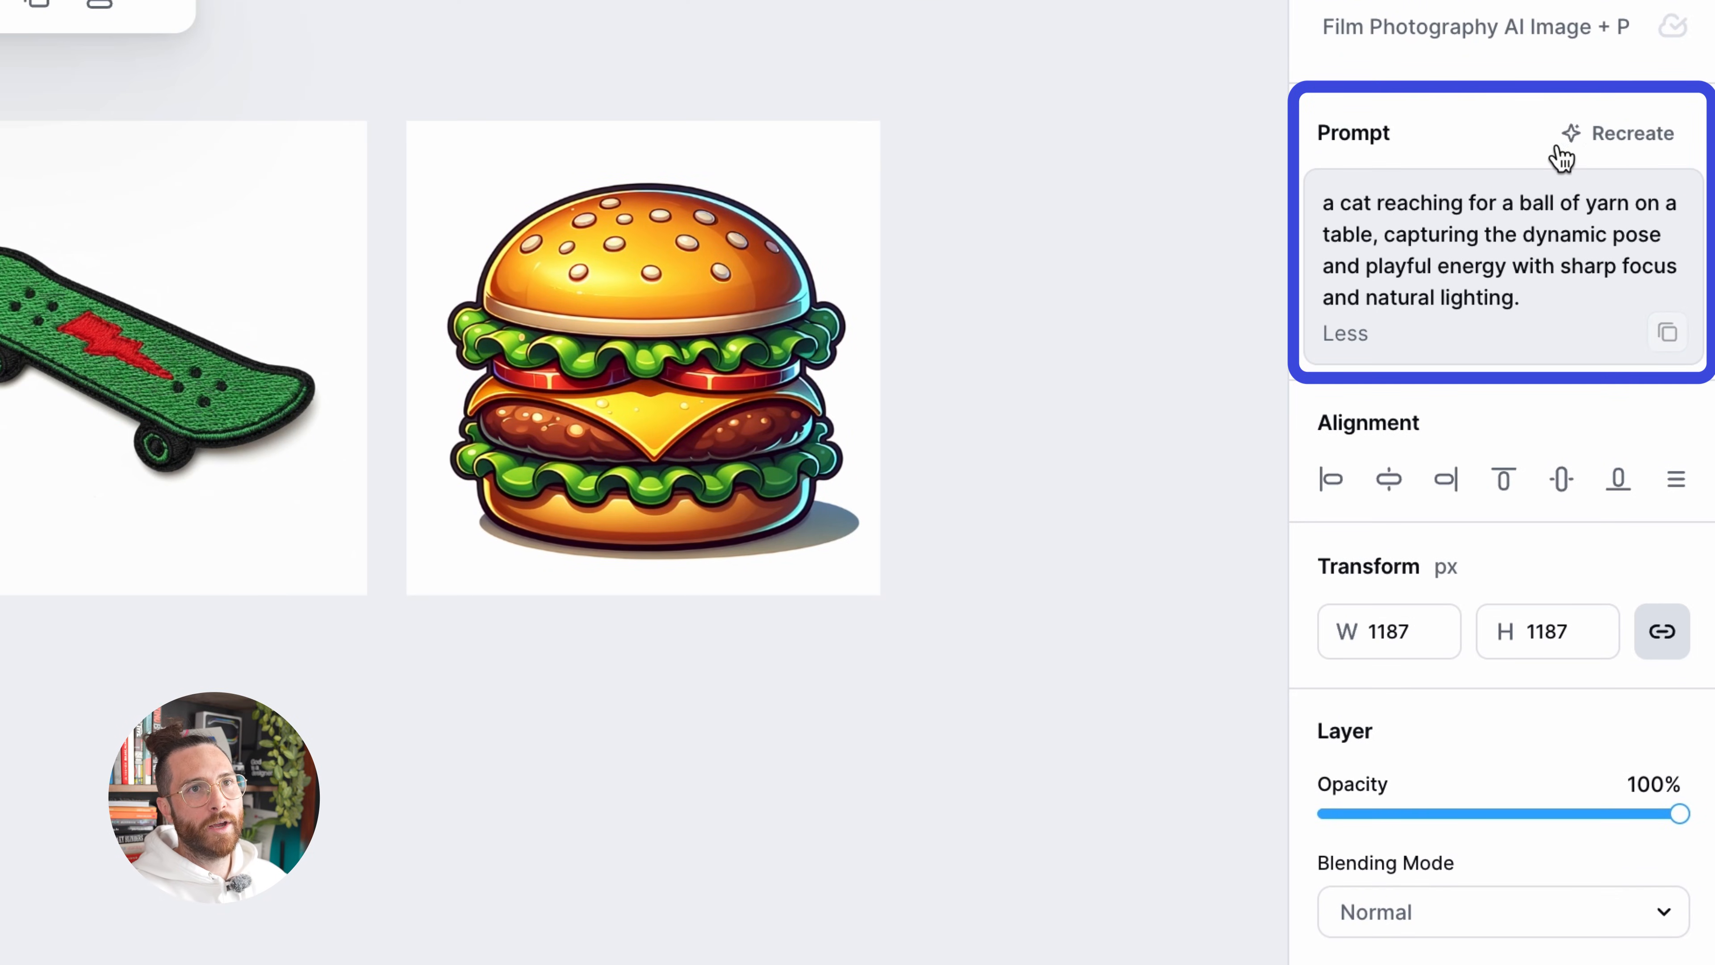
left_click(1579, 139)
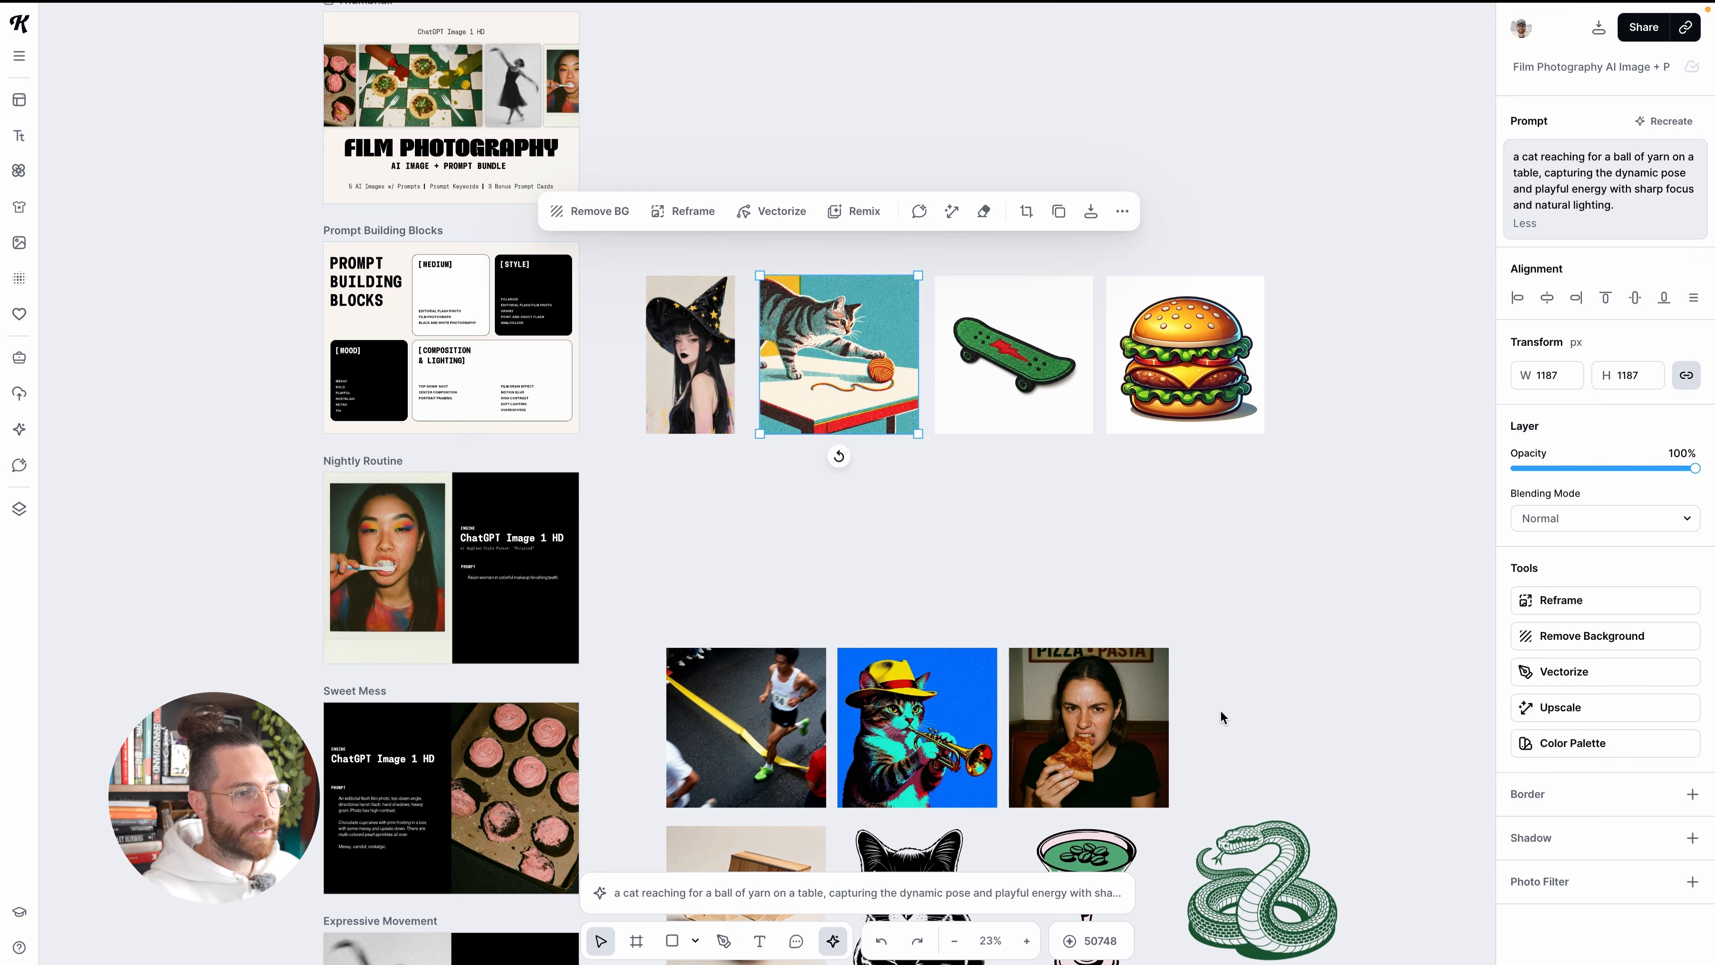
left_click(1223, 716)
scroll(1221, 713, "down", 5)
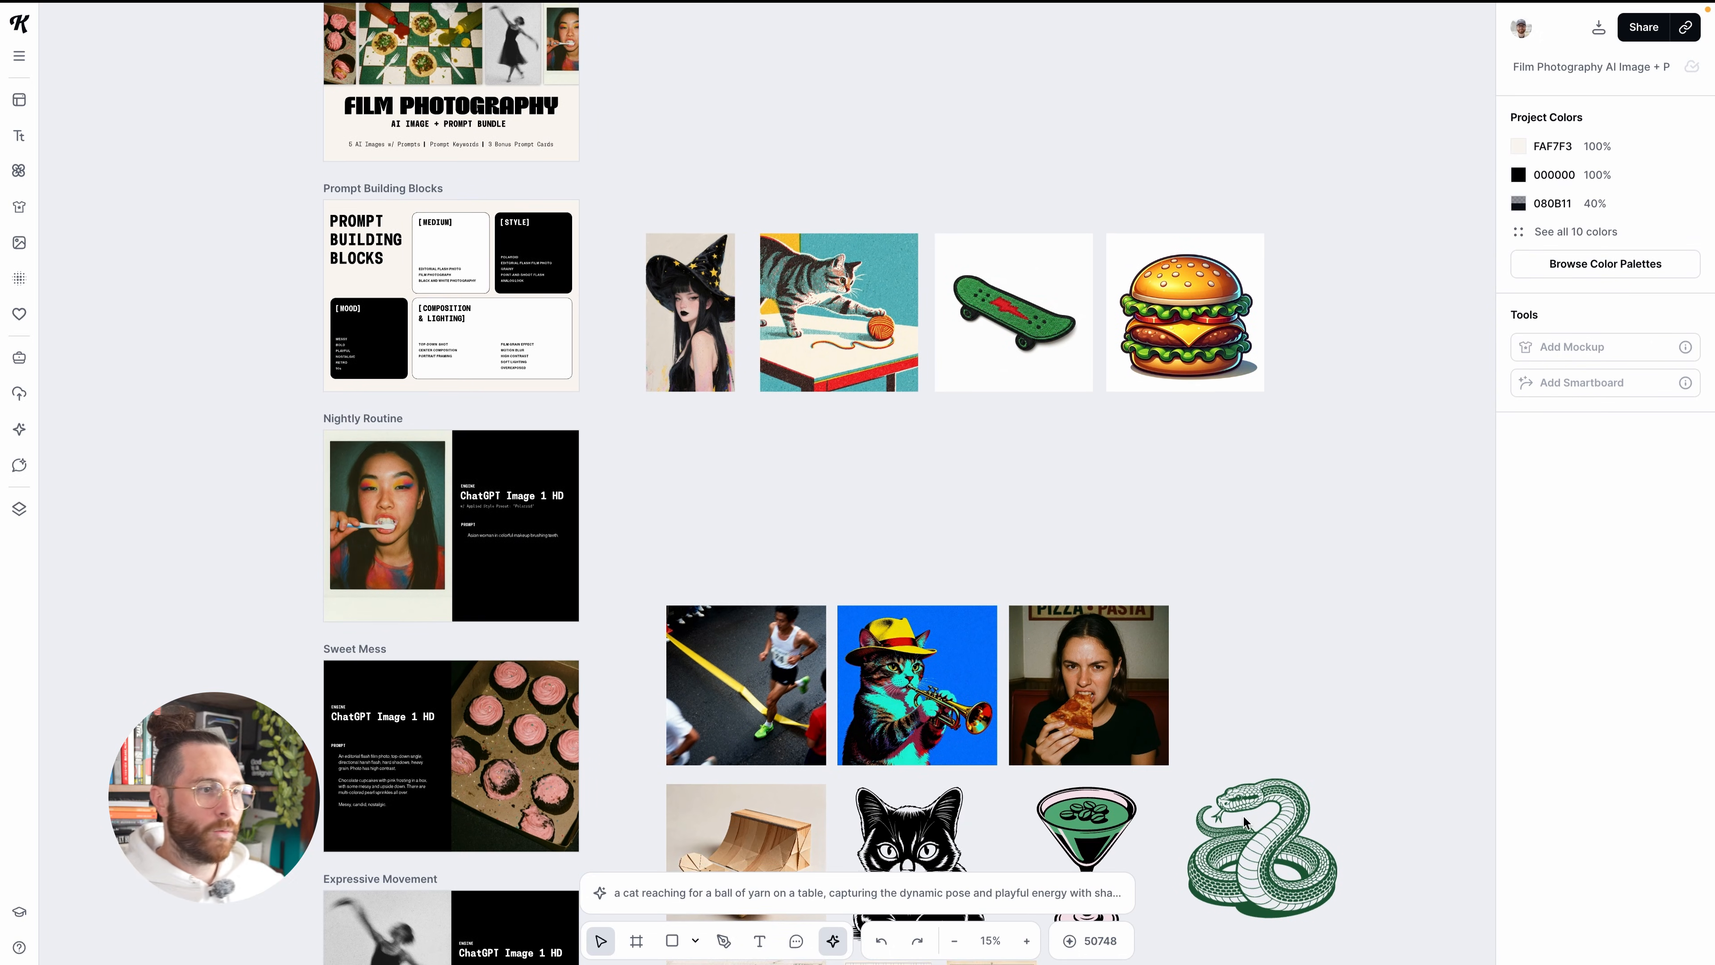
scroll(1006, 828, "down", 1)
scroll(1006, 828, "up", 5)
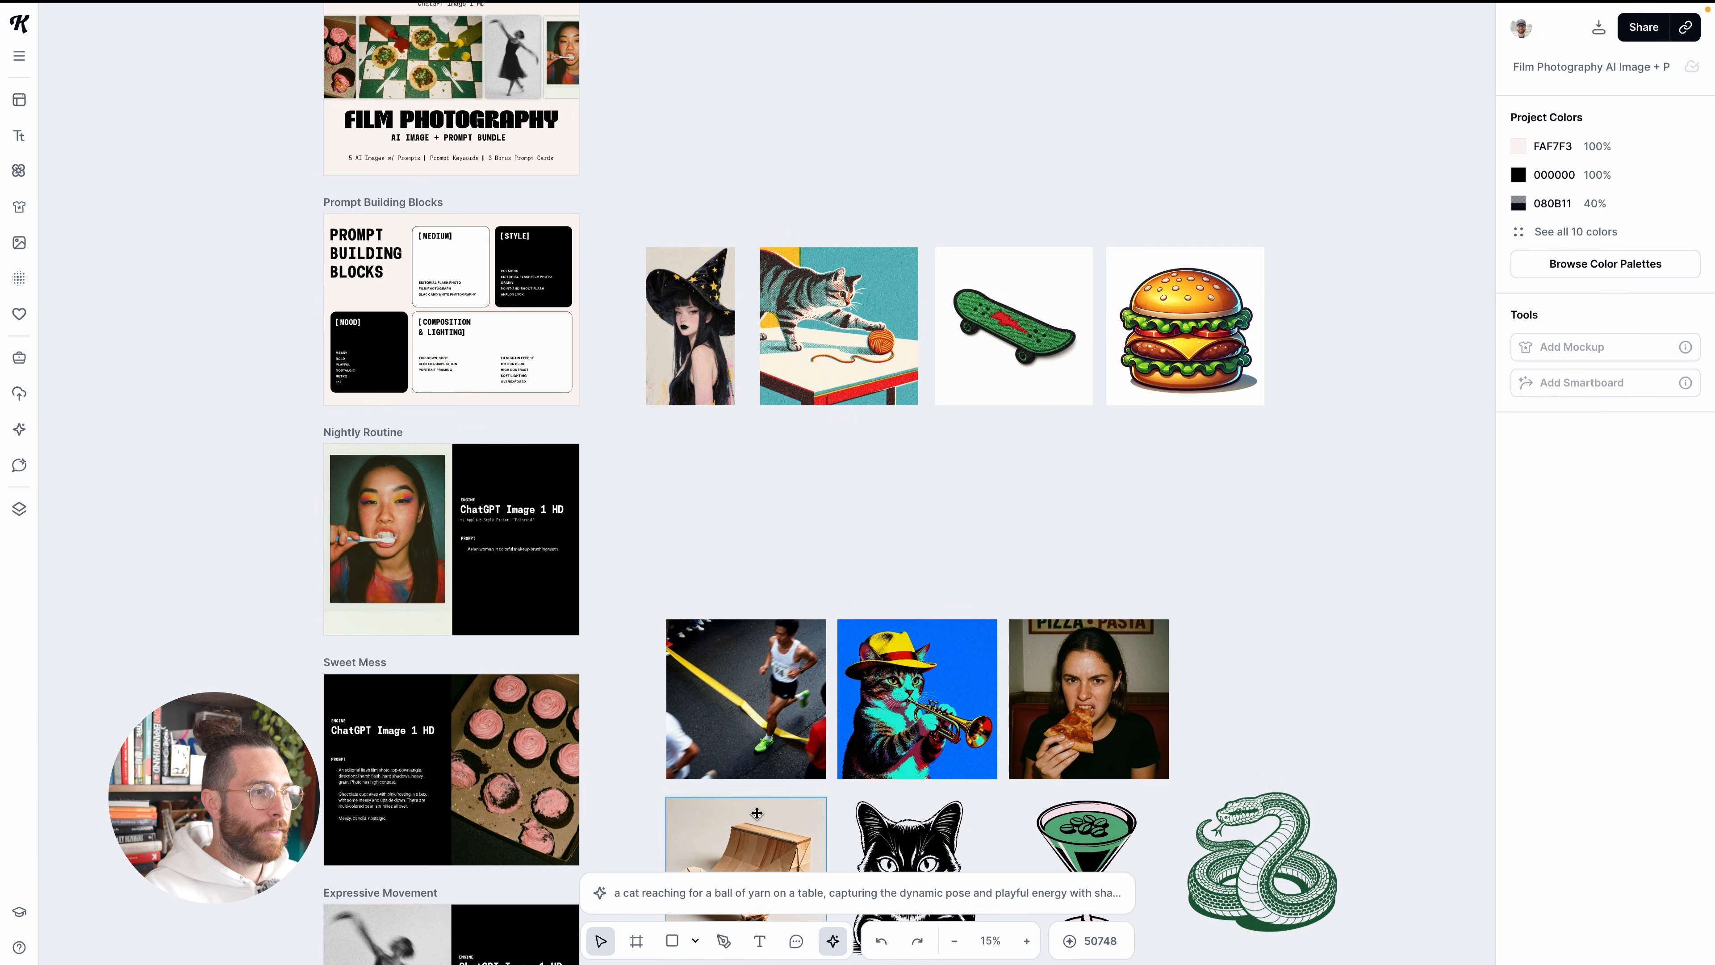
Place the runner photo and the cat-and-yarn image side by side in the empty canvas area beyond the burger
scroll(751, 815, "down", 3)
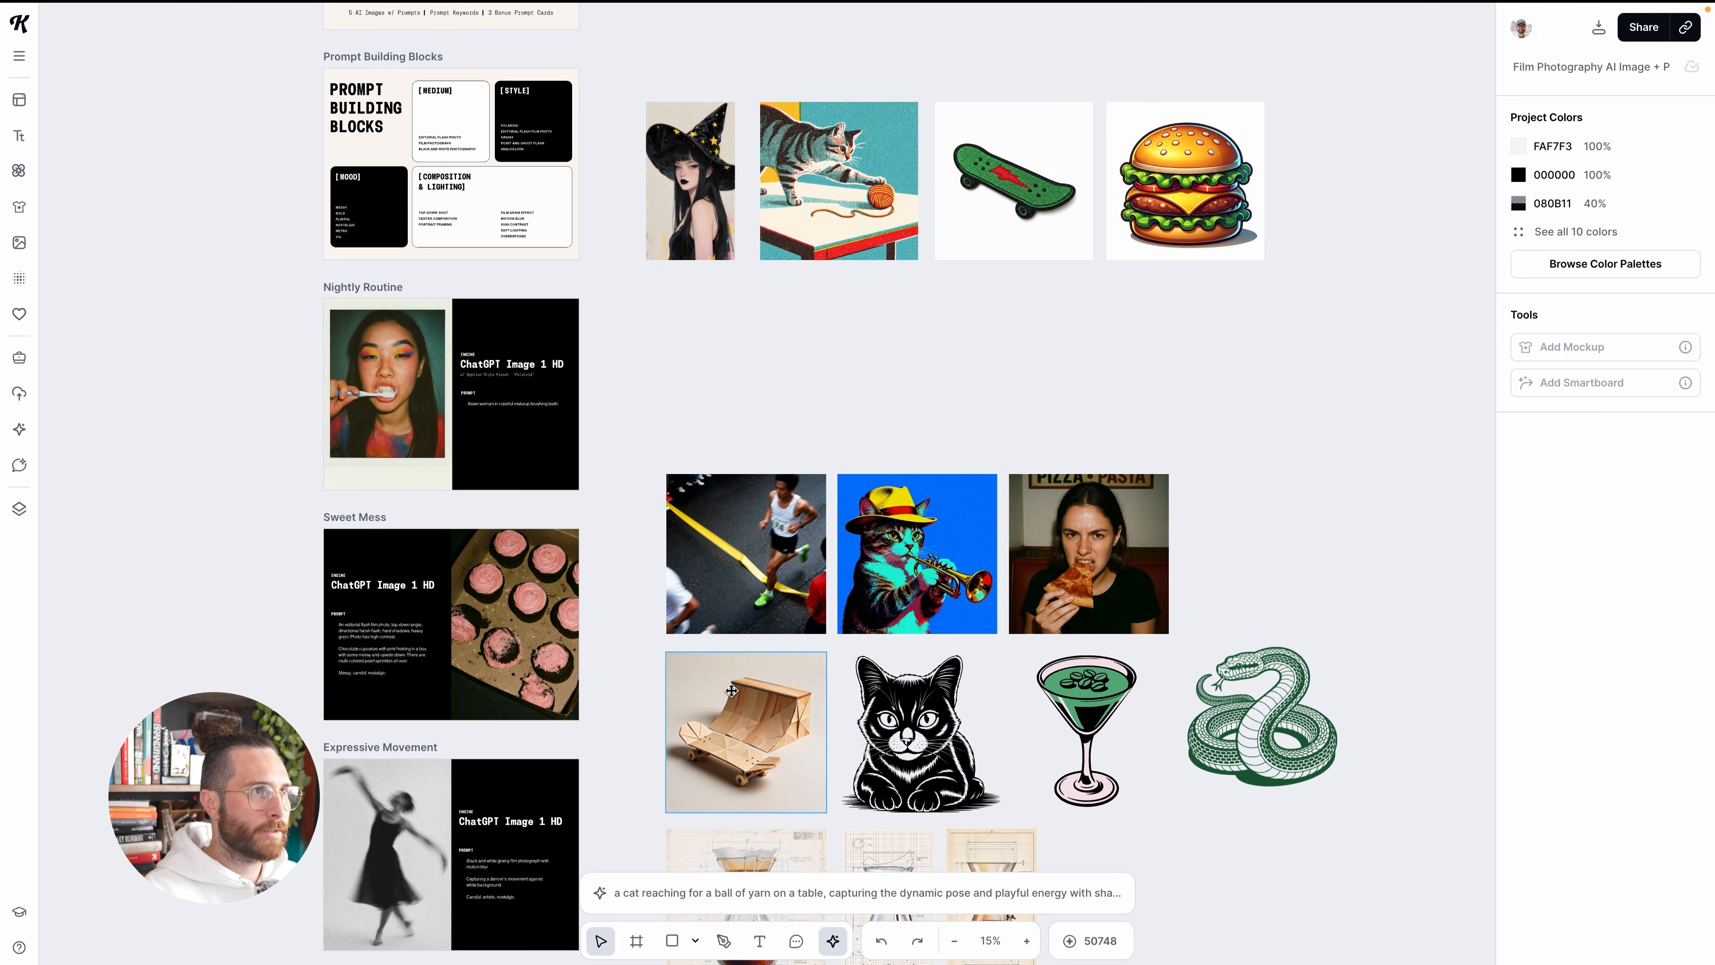
scroll(732, 682, "up", 1)
left_click_drag(728, 639, 1375, 363)
key("super+z")
left_click(648, 622)
scroll(1375, 363, "right", 3)
left_click_drag(624, 303, 1399, 420, "alt")
left_click_drag(1187, 559, 1291, 418)
left_click_drag(1313, 400, 1327, 432)
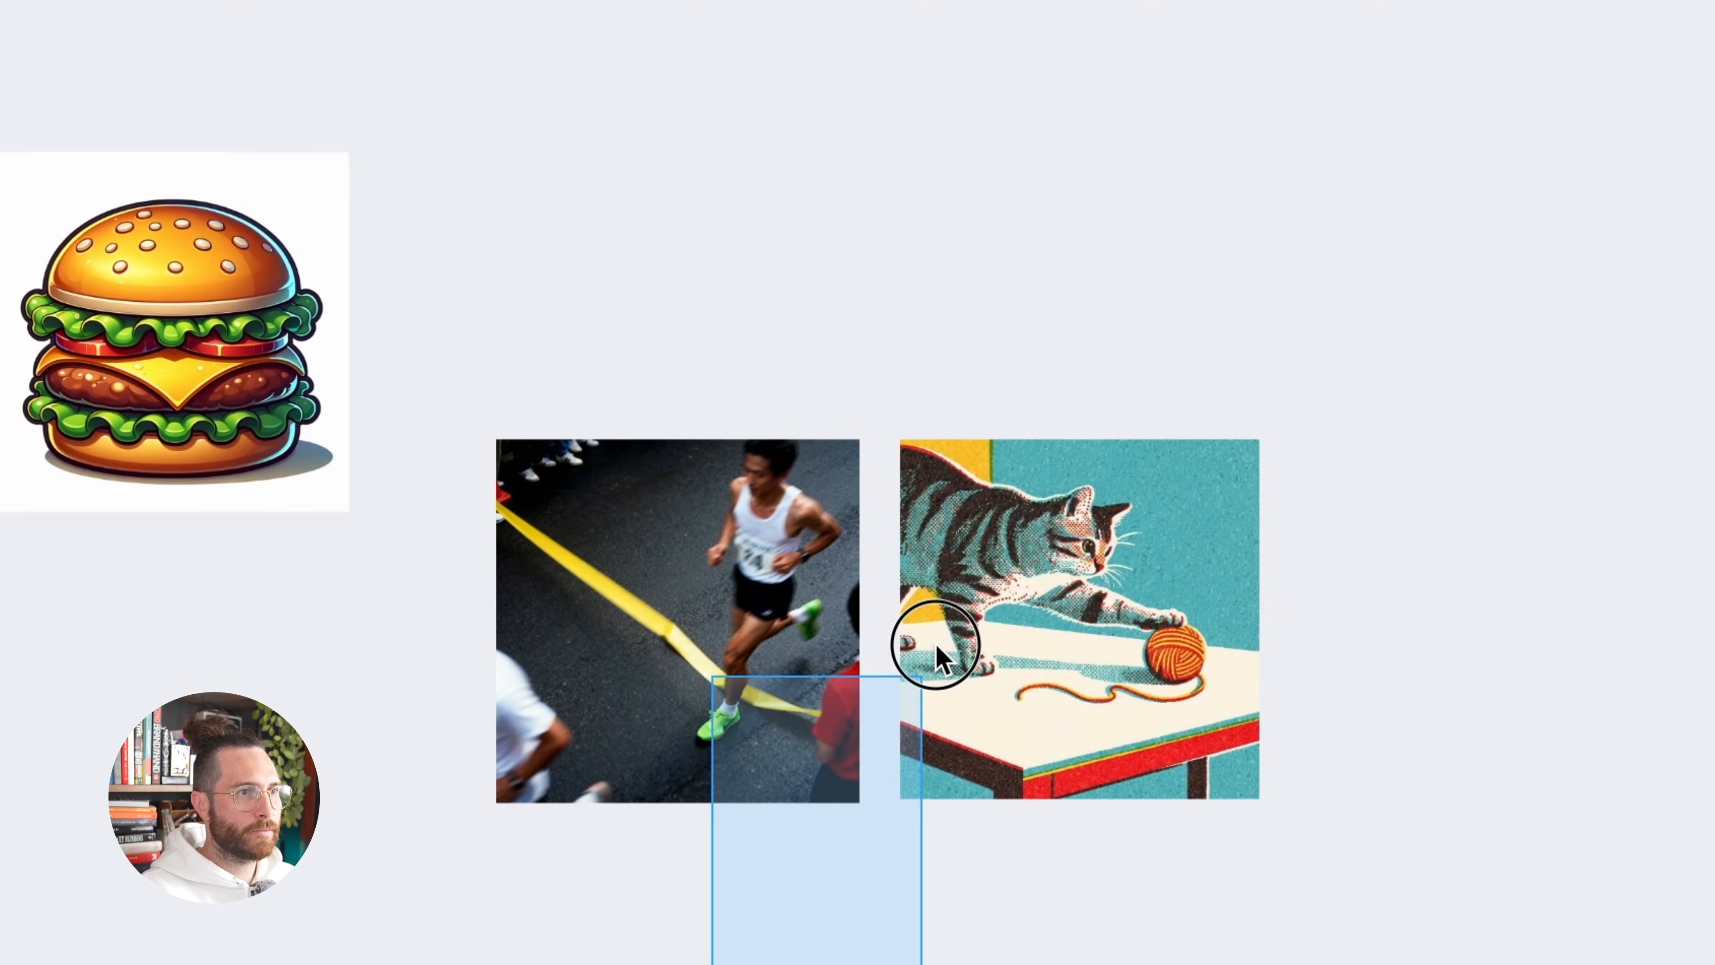
left_click_drag(1029, 704, 1028, 716)
scroll(919, 804, "down", 2)
scroll(702, 908, "right", 1)
Remix the runner and cat images with "apply the style of the cat to the runner photo so that it is the same color and illustration"
left_click_drag(635, 920, 1024, 508)
left_click_drag(487, 962, 1035, 456)
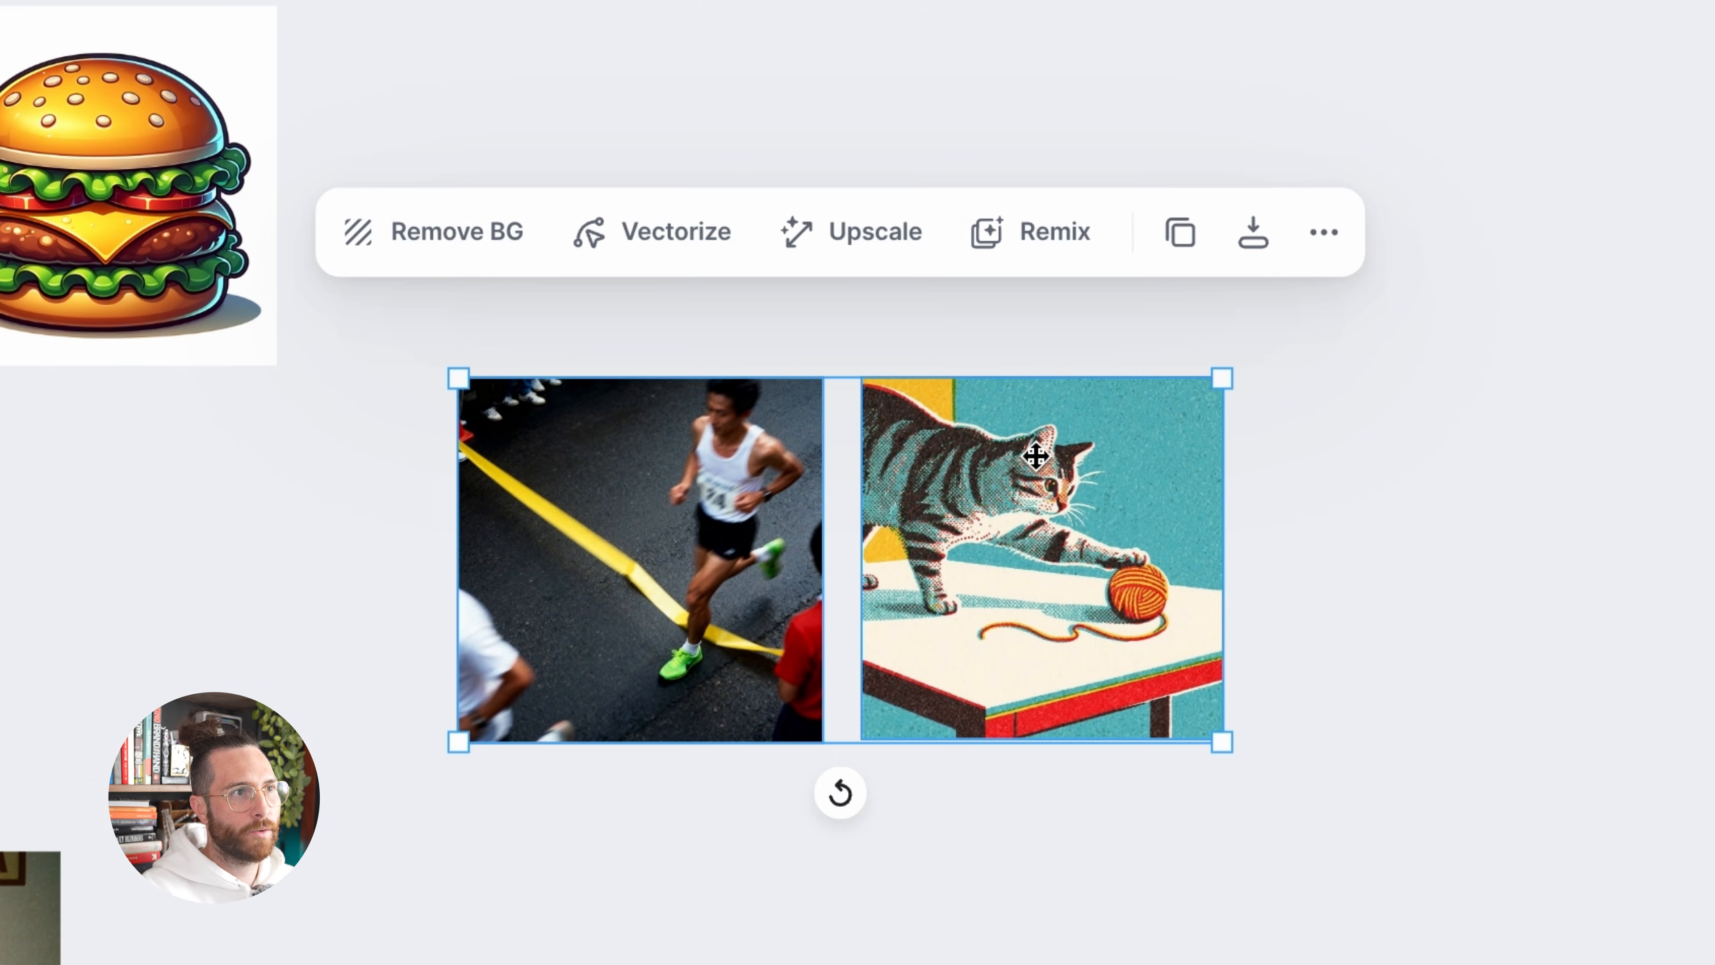
left_click(1005, 247)
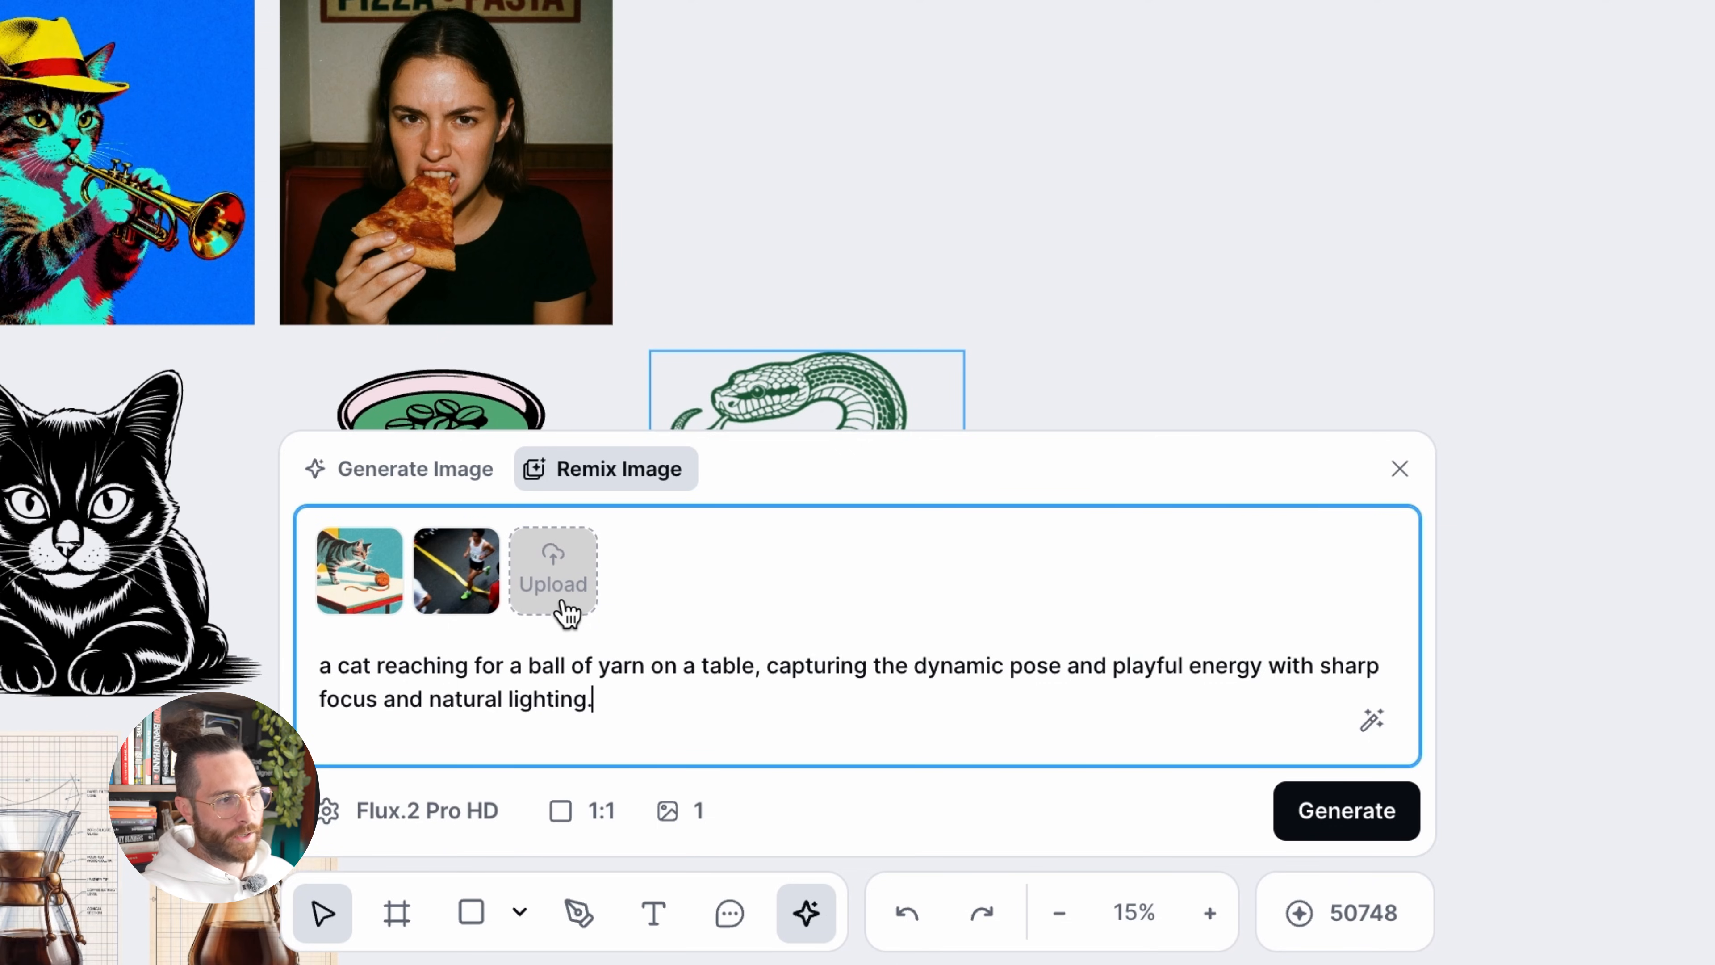
left_click_drag(600, 700, 317, 666)
type("app")
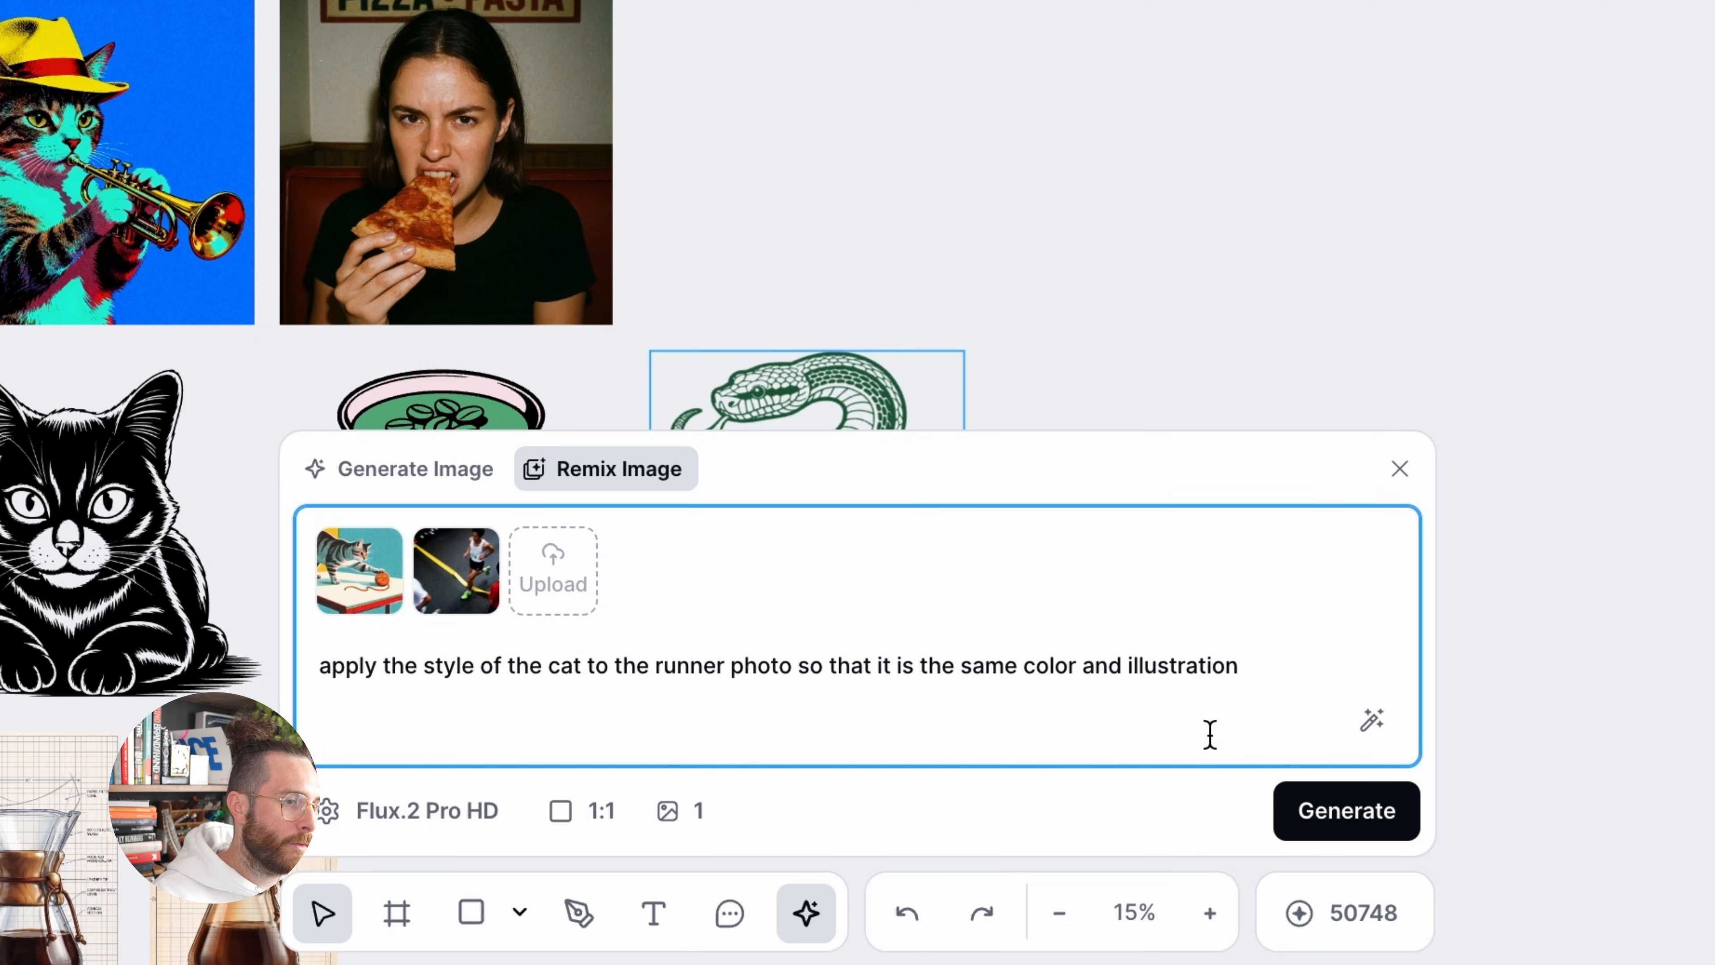
left_click(1350, 814)
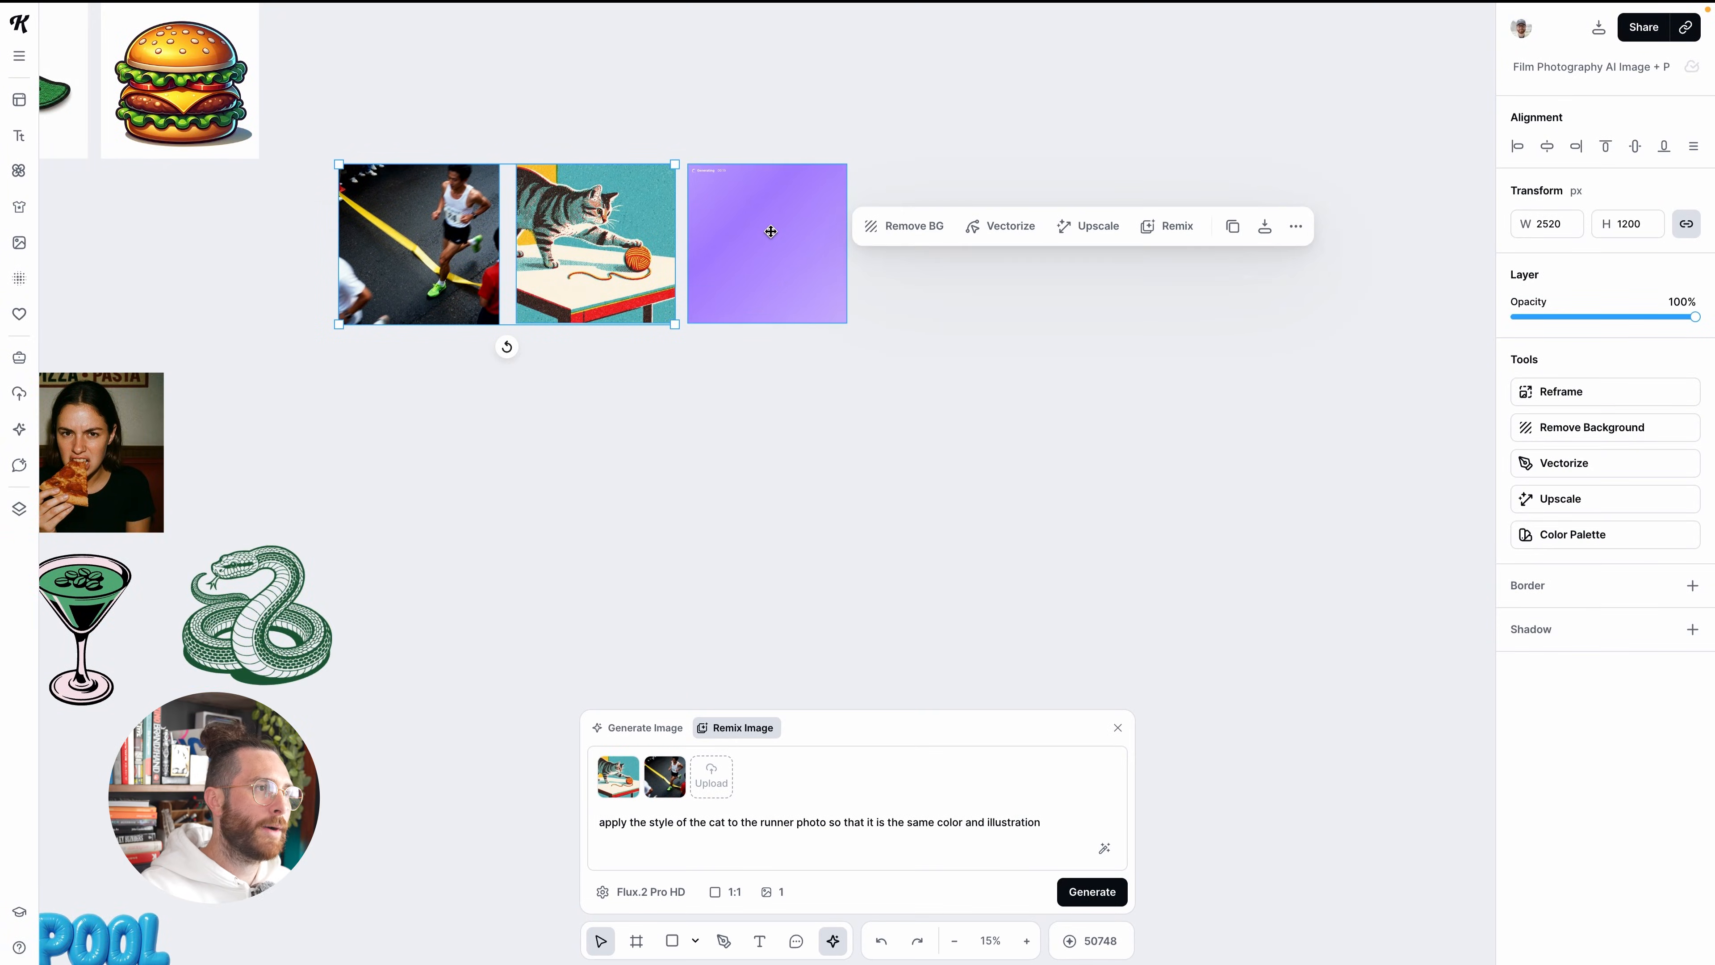
Switch the remix model to ChatGPT Image 1 and generate a second version from the same two images and prompt
scroll(770, 270, "up", 3)
scroll(757, 288, "down", 2)
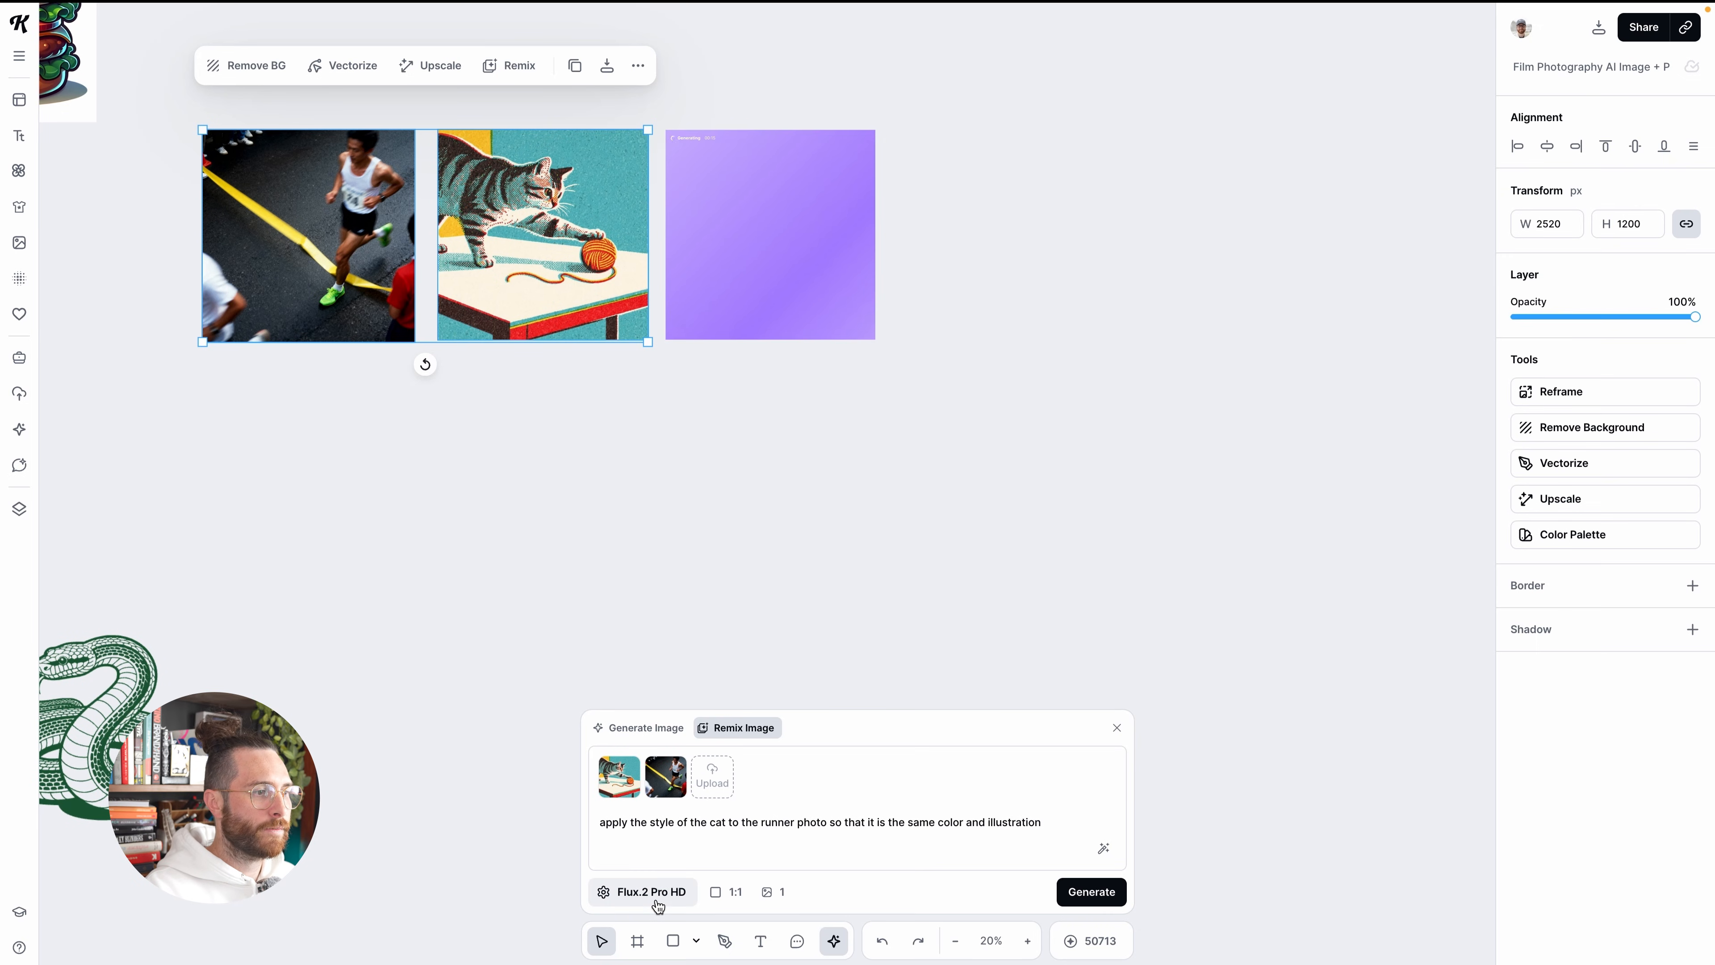
left_click(675, 904)
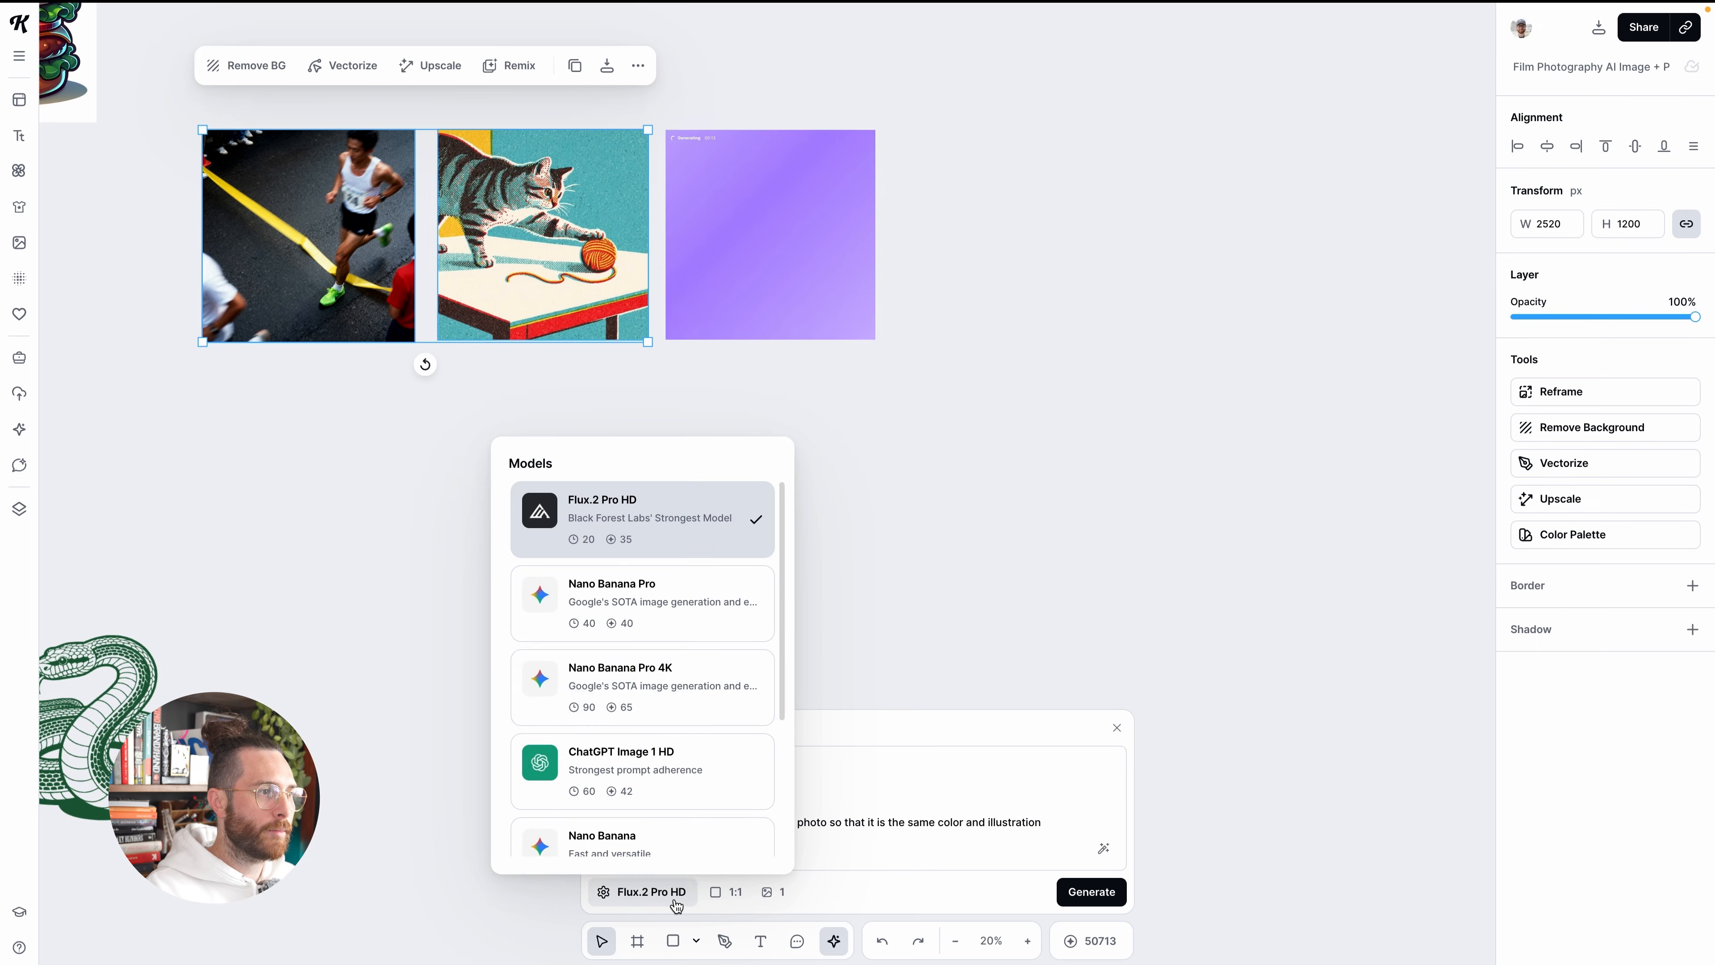
scroll(650, 629, "down", 2)
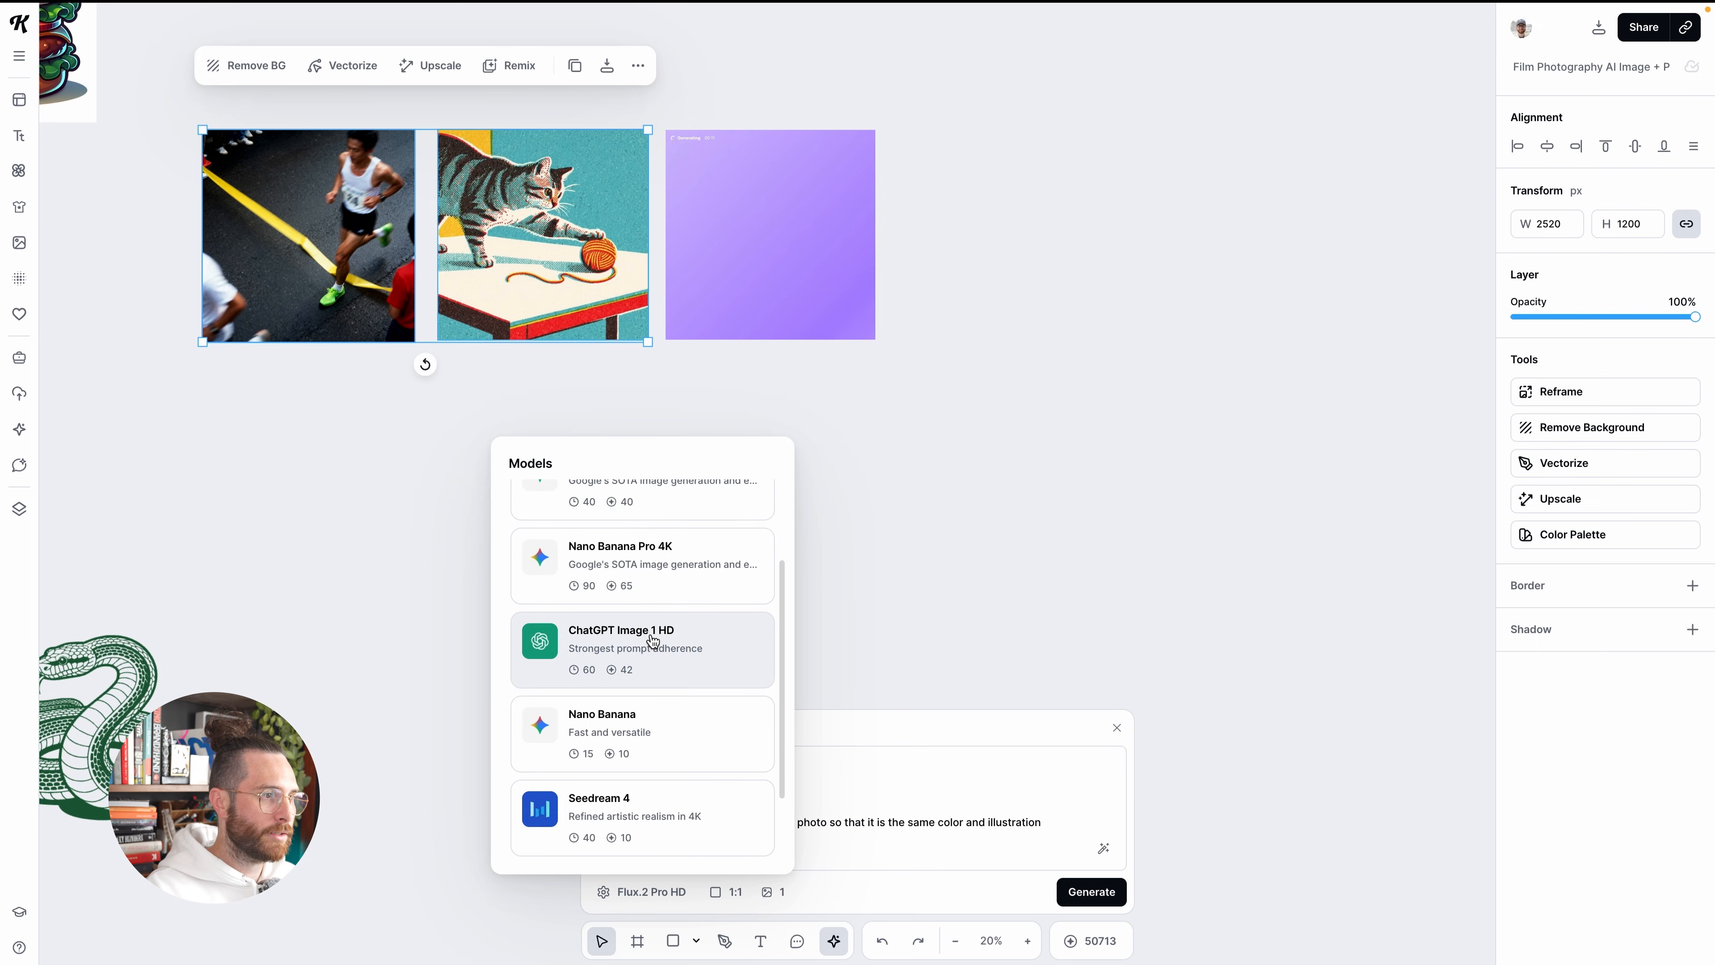
scroll(628, 667, "down", 1)
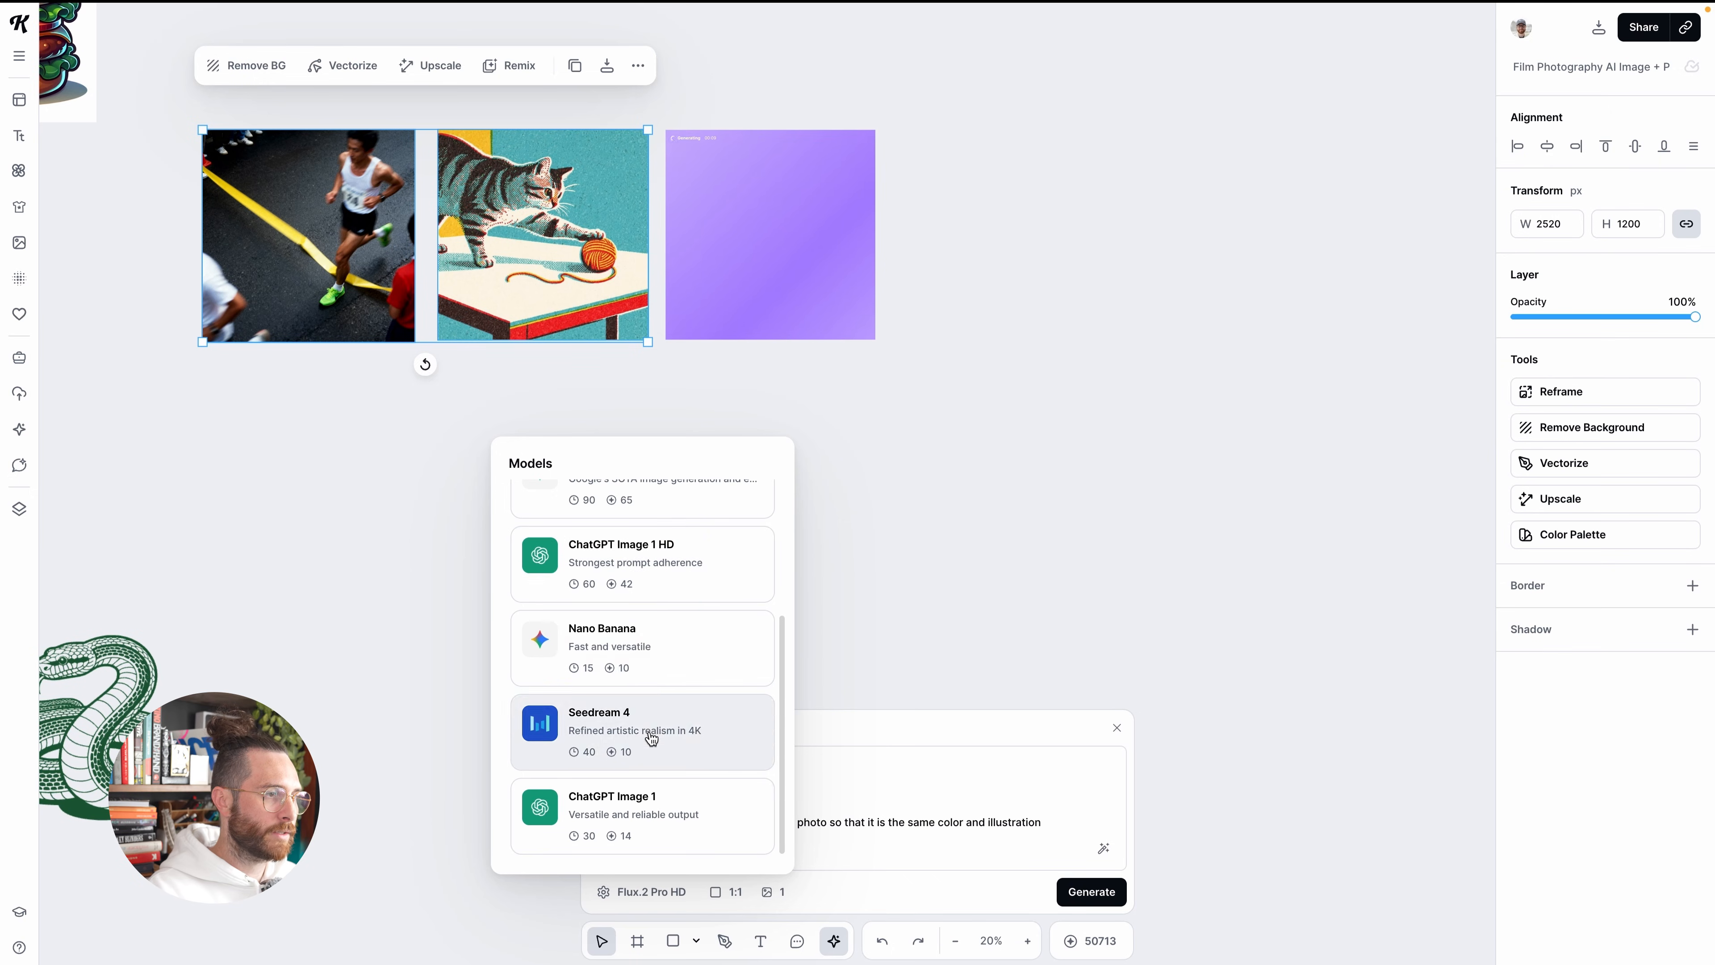
scroll(650, 737, "up", 4)
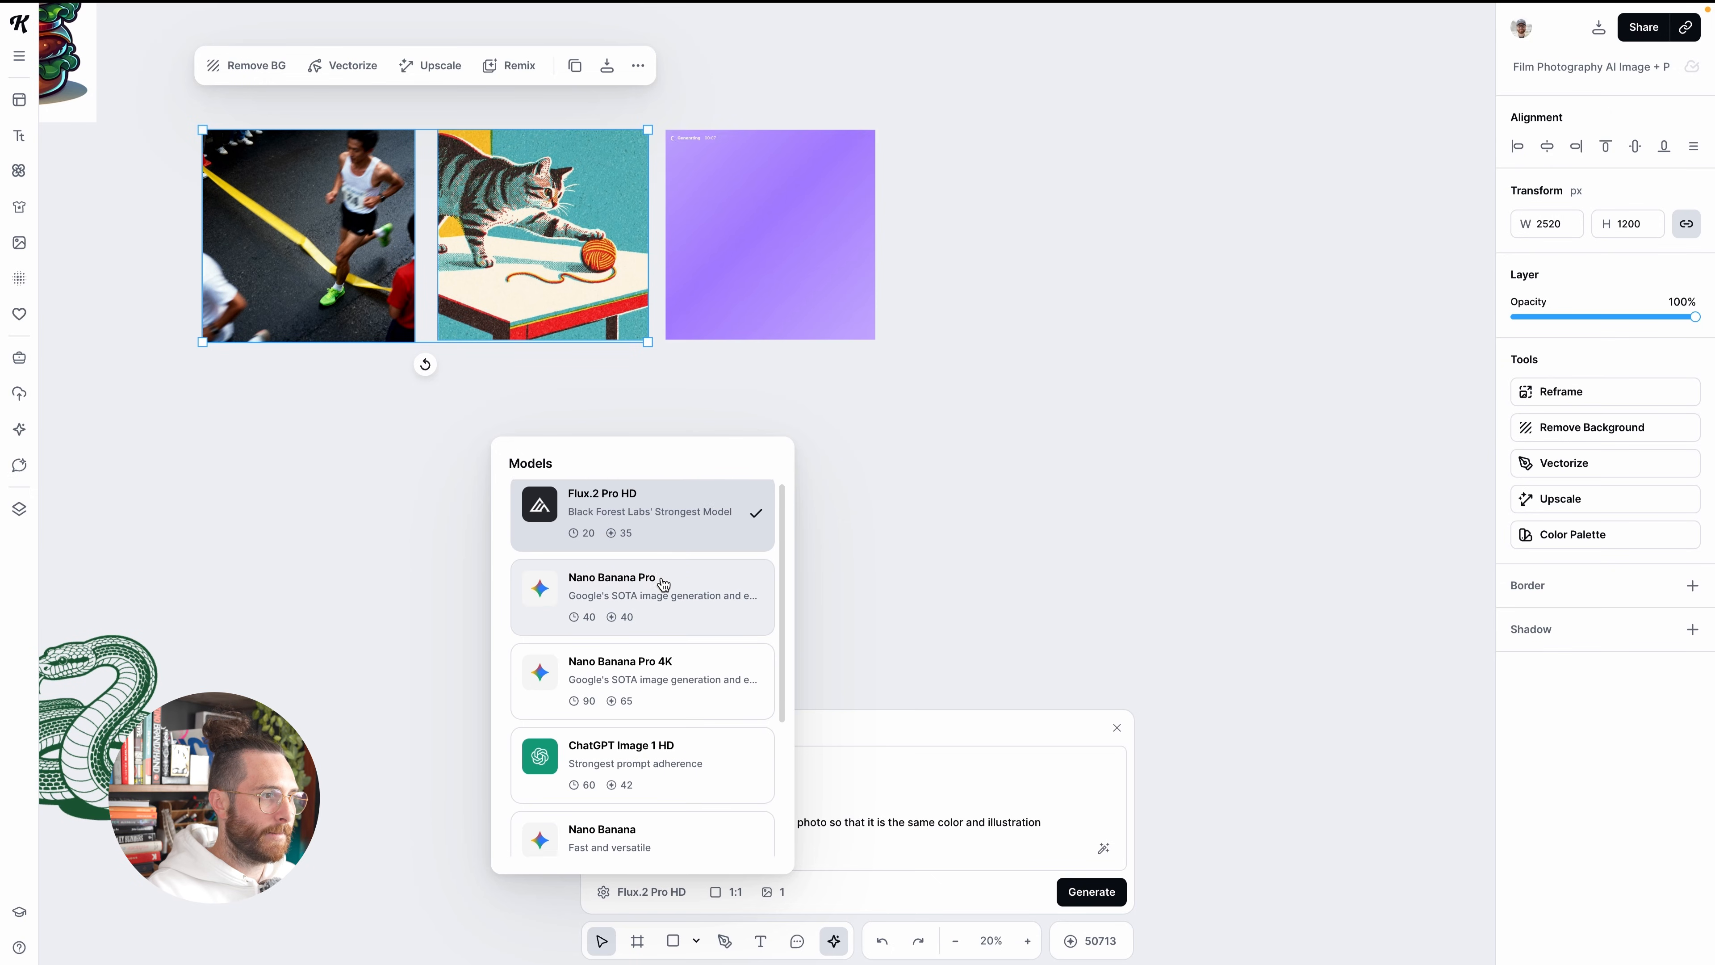
scroll(660, 595, "down", 2)
scroll(661, 608, "down", 1)
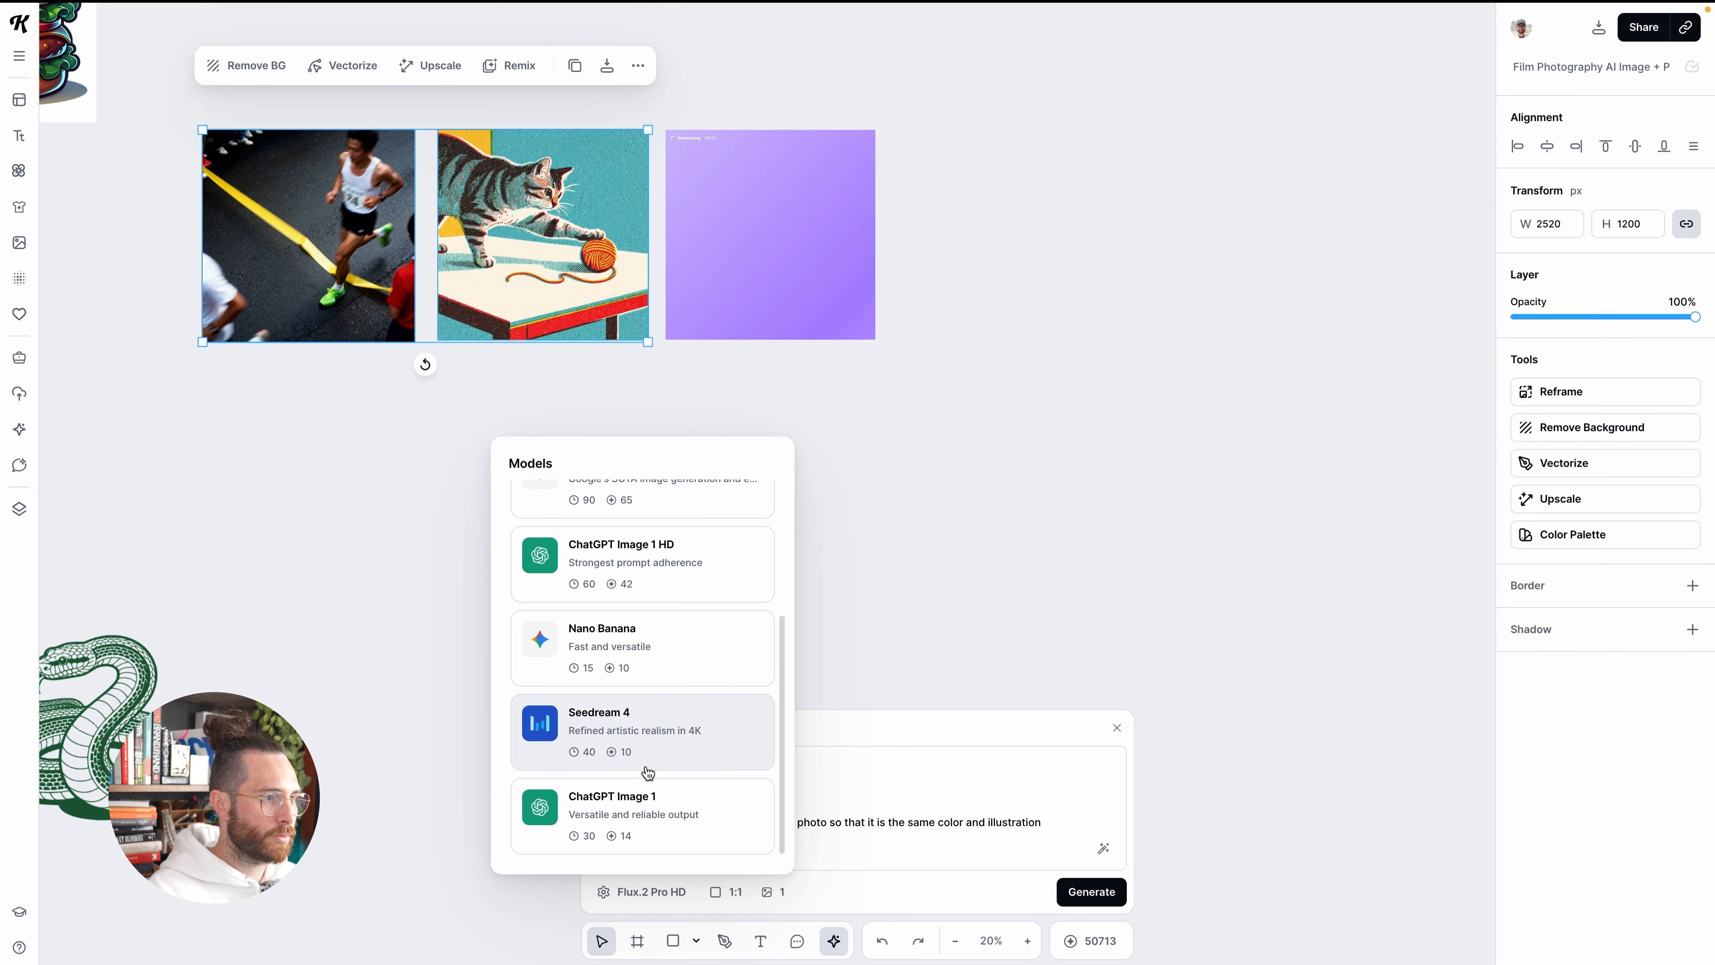
left_click(650, 810)
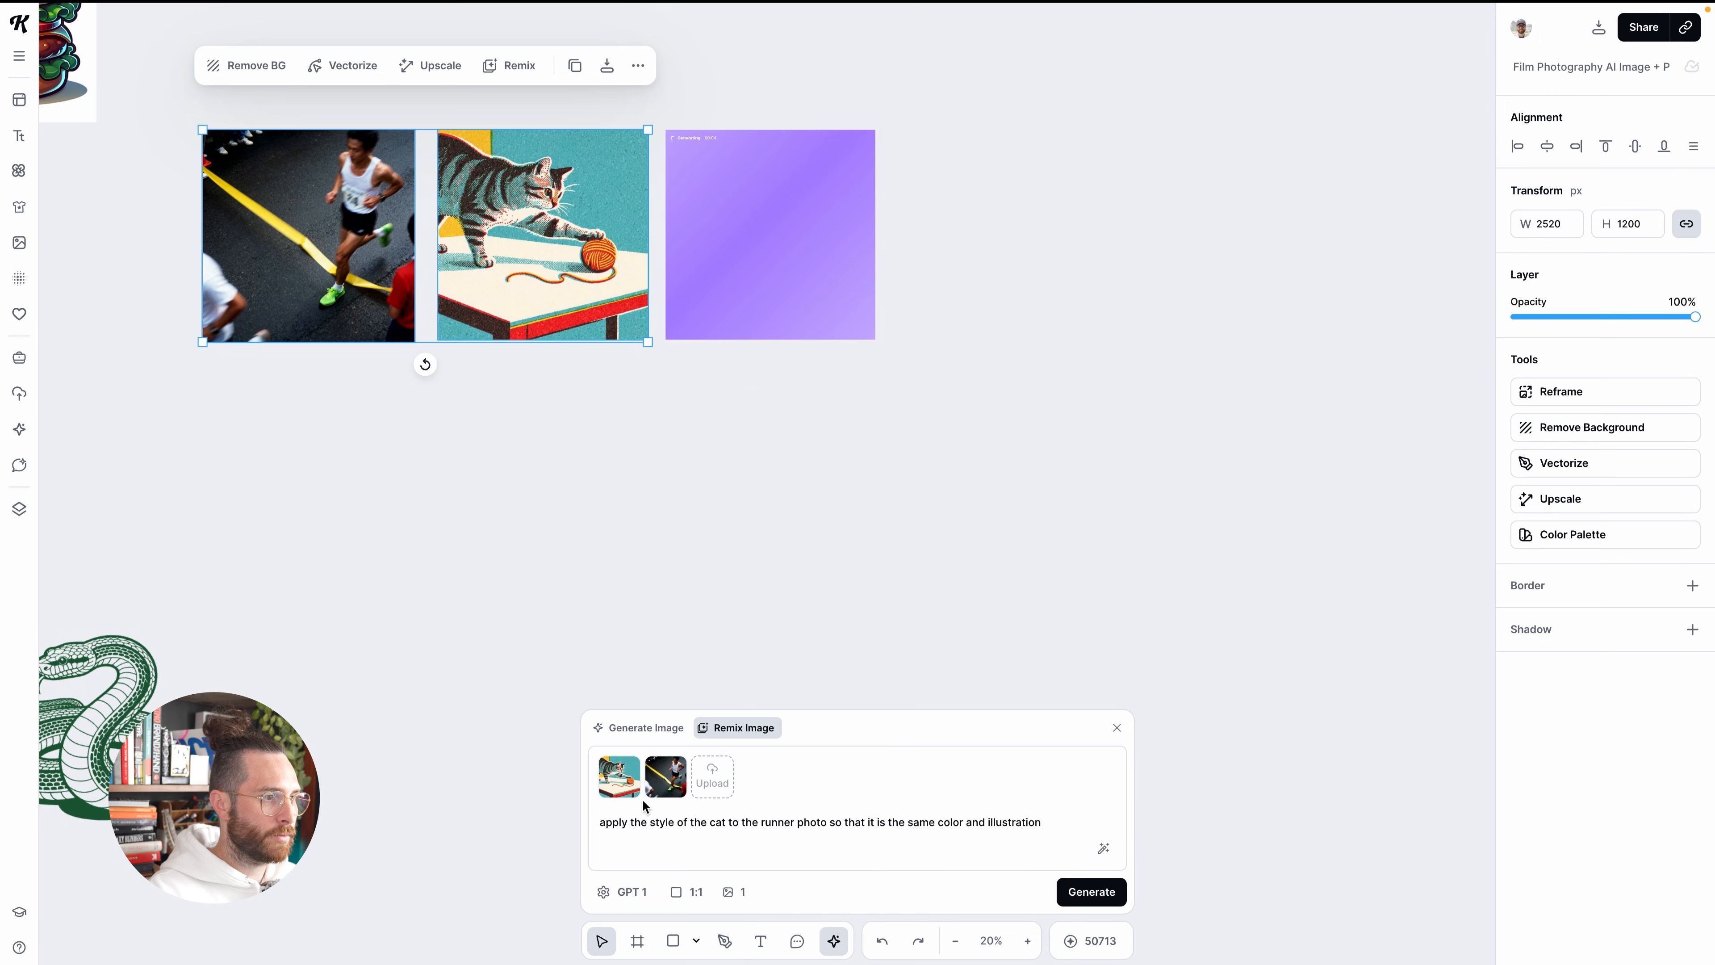
left_click(1101, 895)
Compare the generated runner remixes with the original runner photo and the cat illustration
scroll(739, 449, "left", 3)
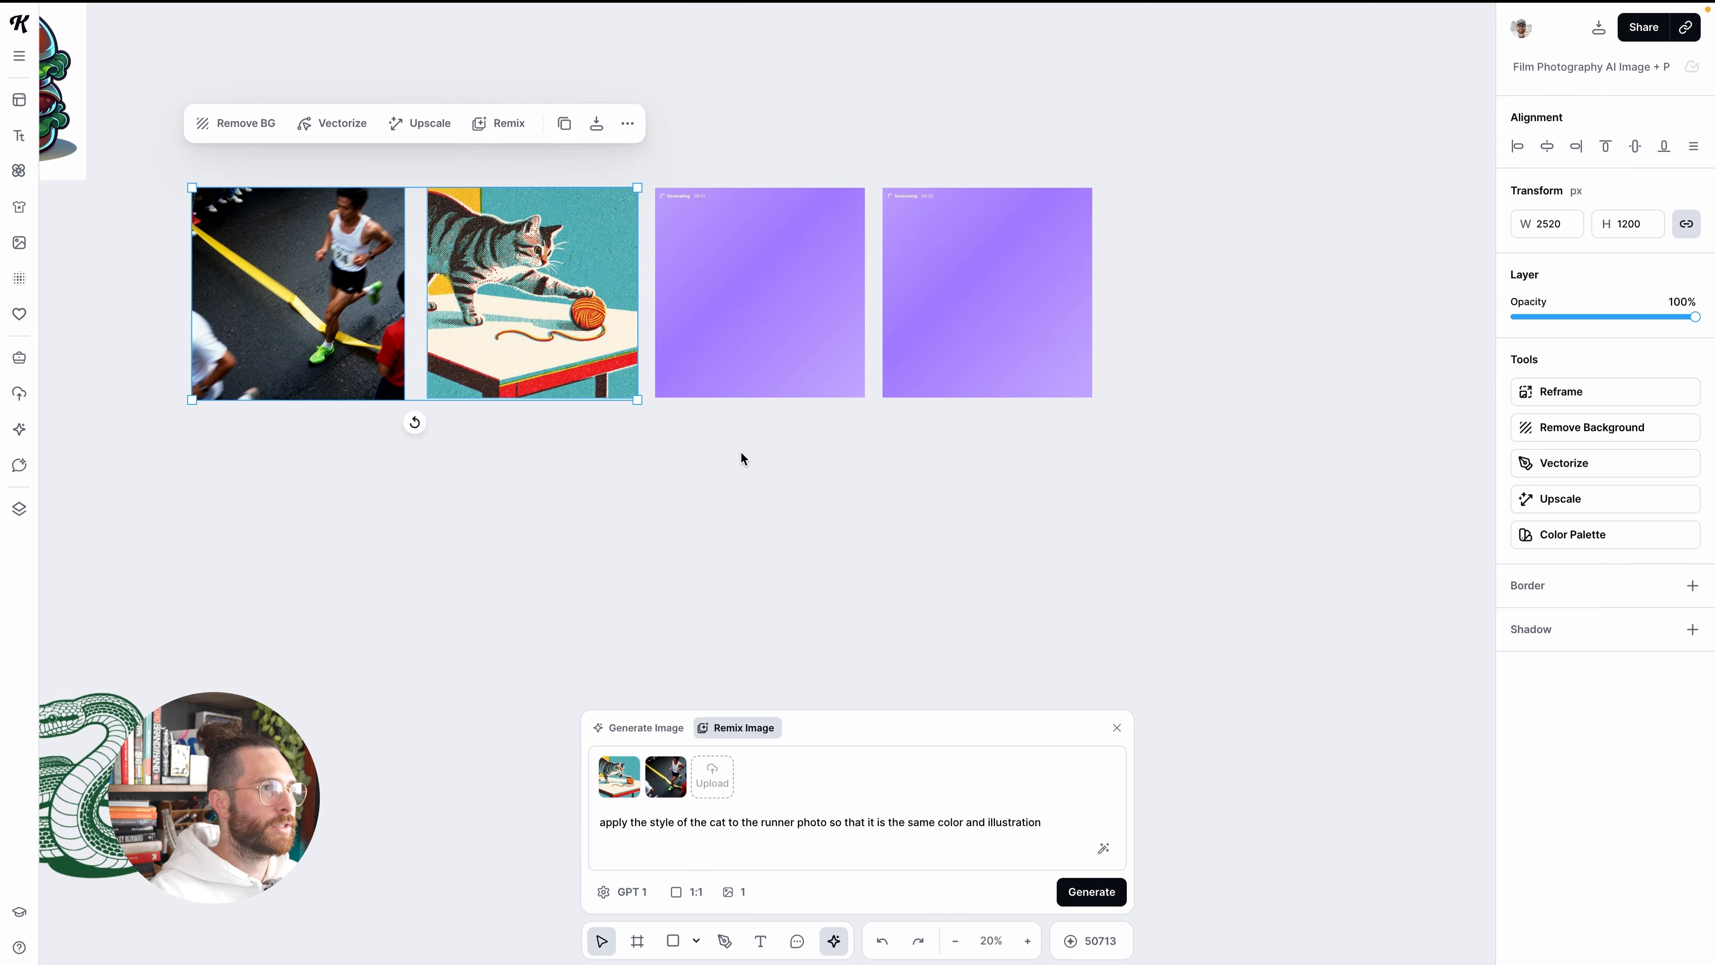
scroll(765, 492, "up", 1)
scroll(763, 493, "left", 2)
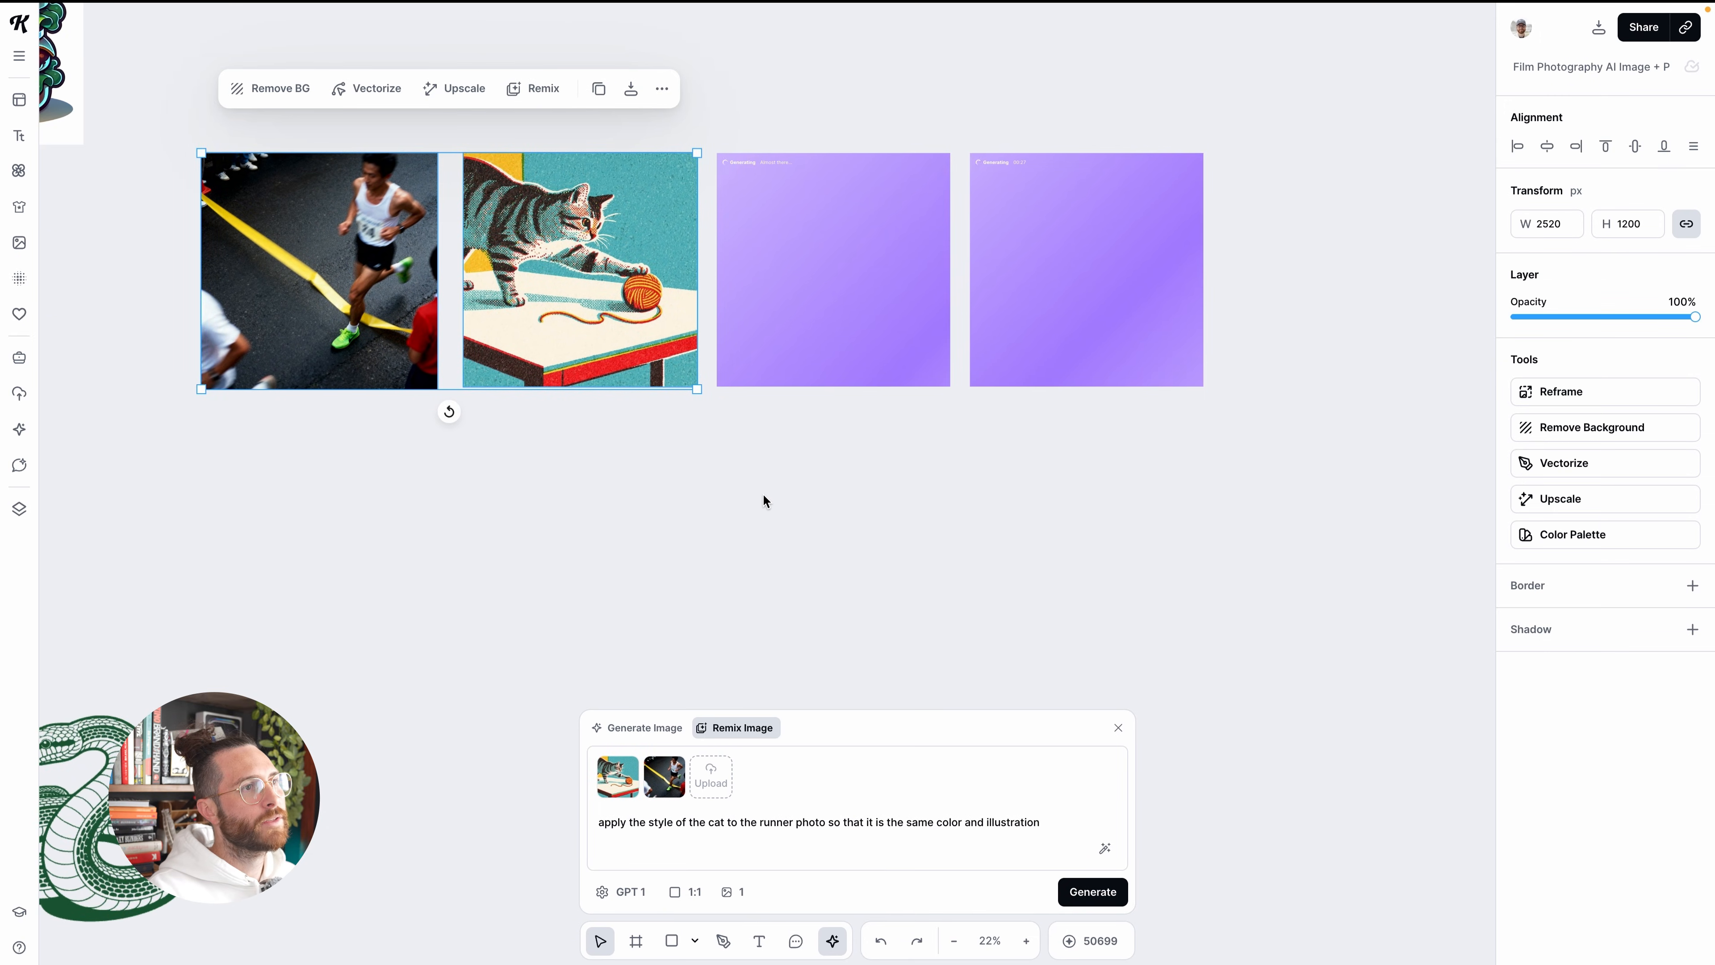
scroll(764, 500, "left", 2)
scroll(764, 499, "up", 1)
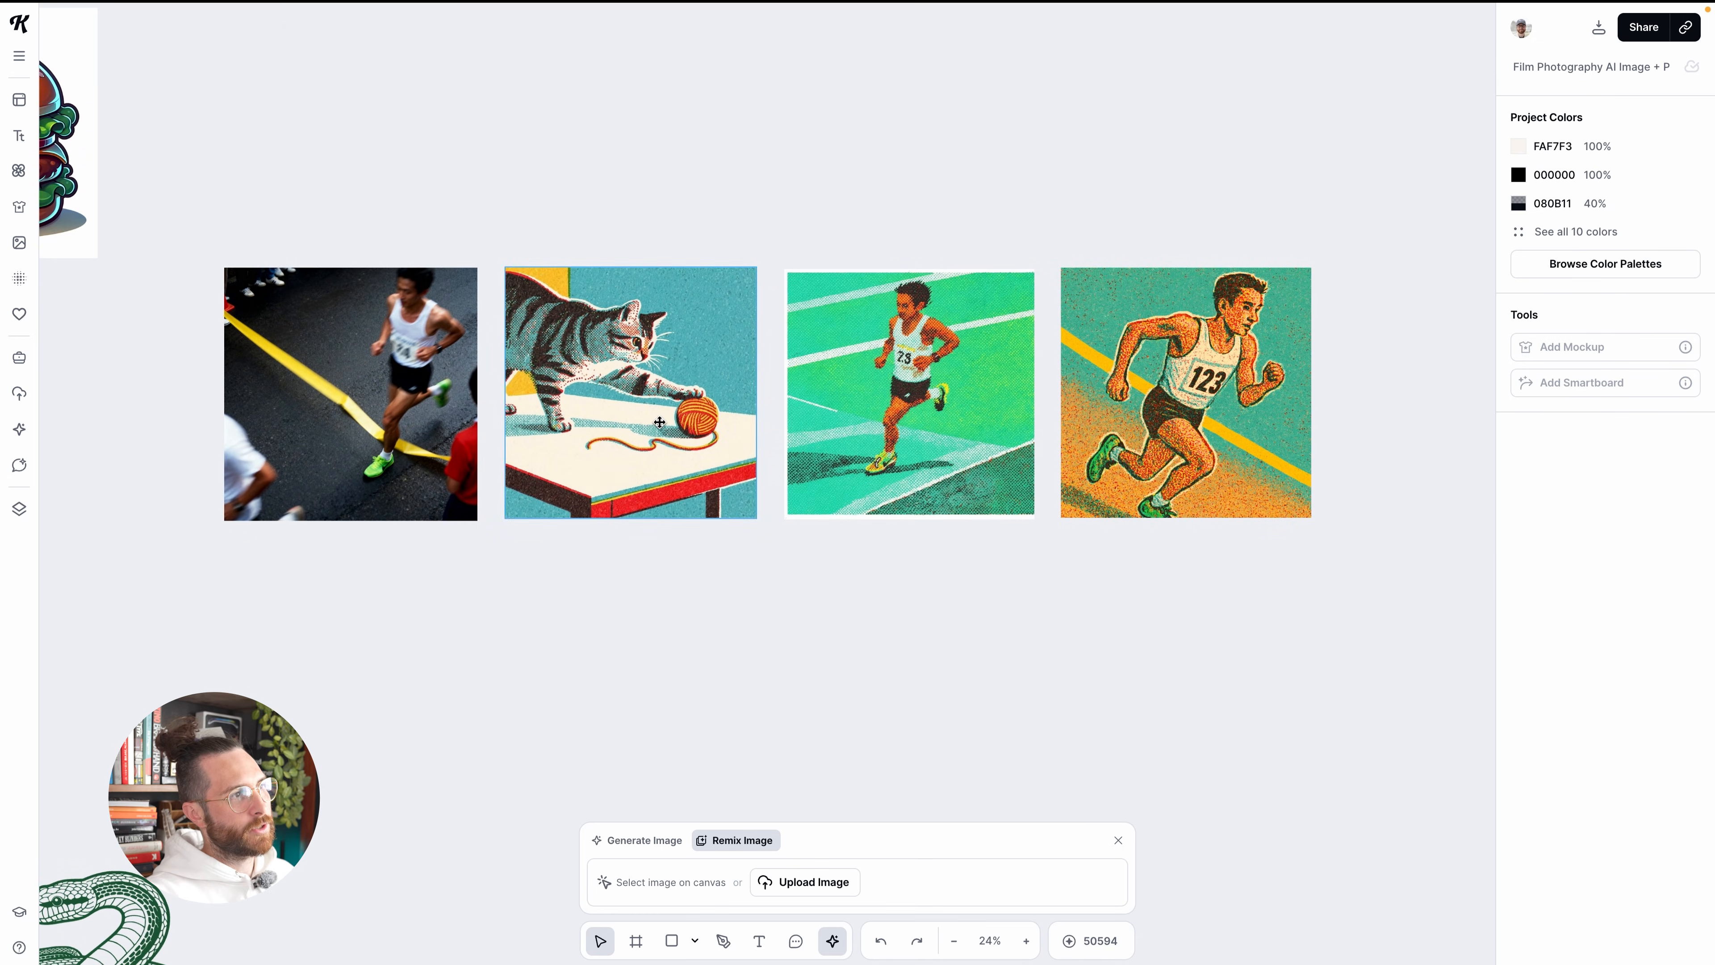
left_click(412, 380)
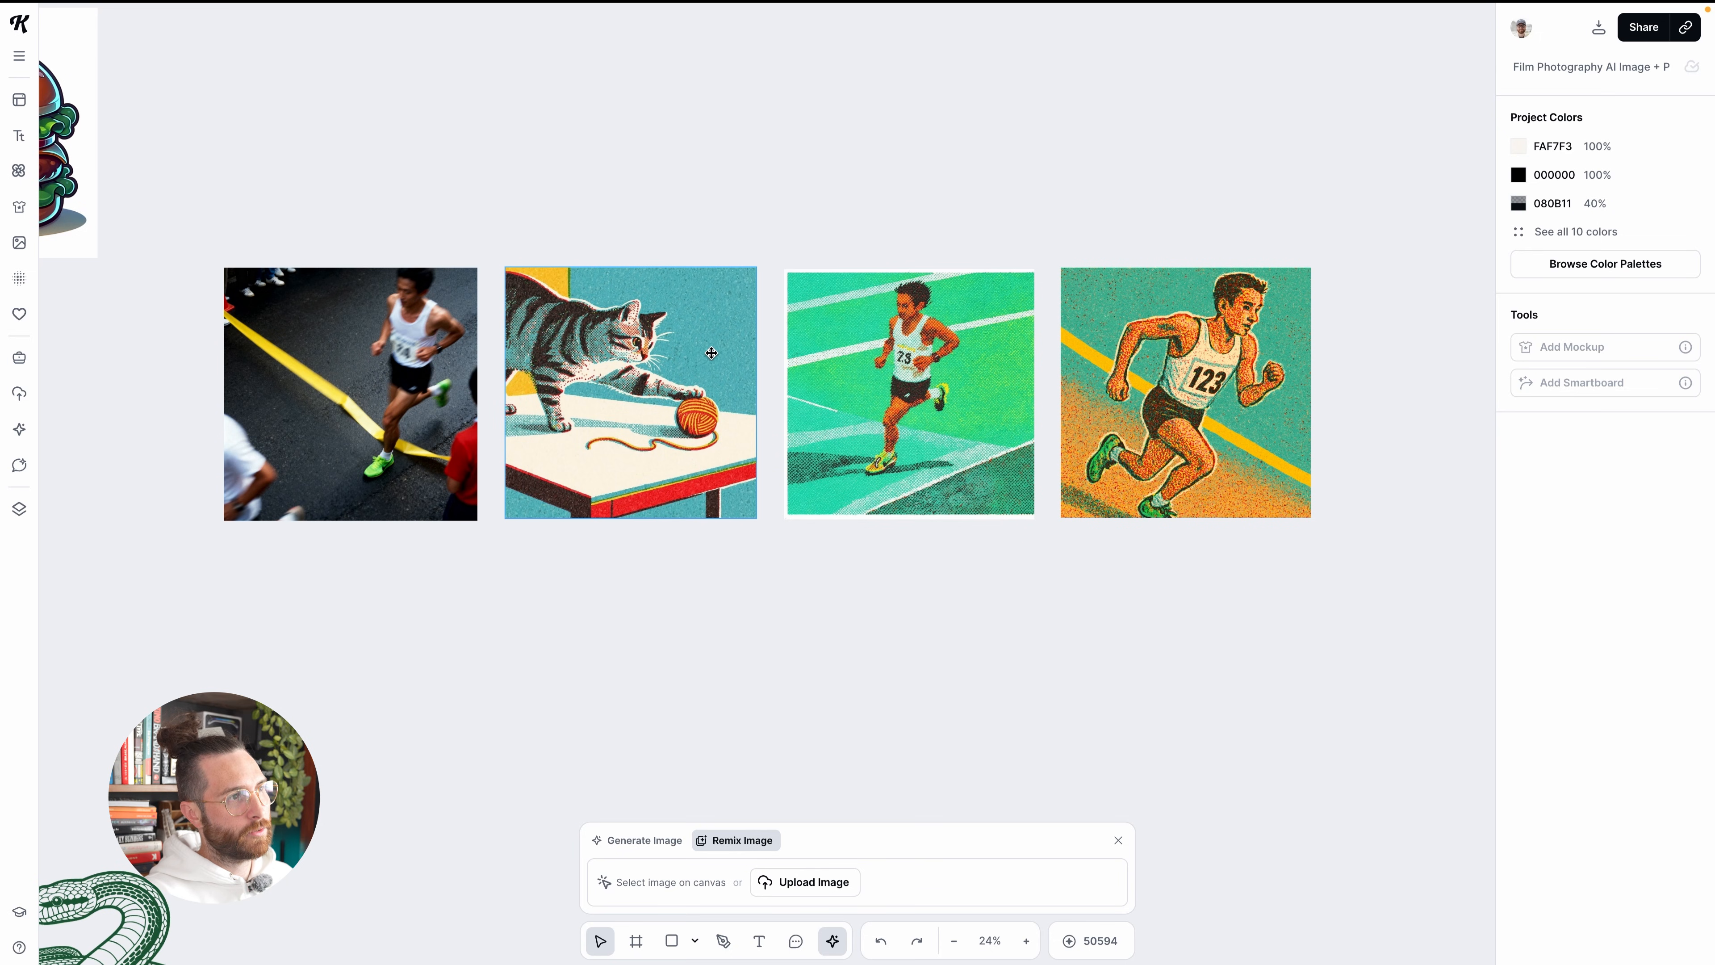
left_click_drag(939, 193, 936, 565)
left_click(937, 560)
scroll(868, 413, "up", 3)
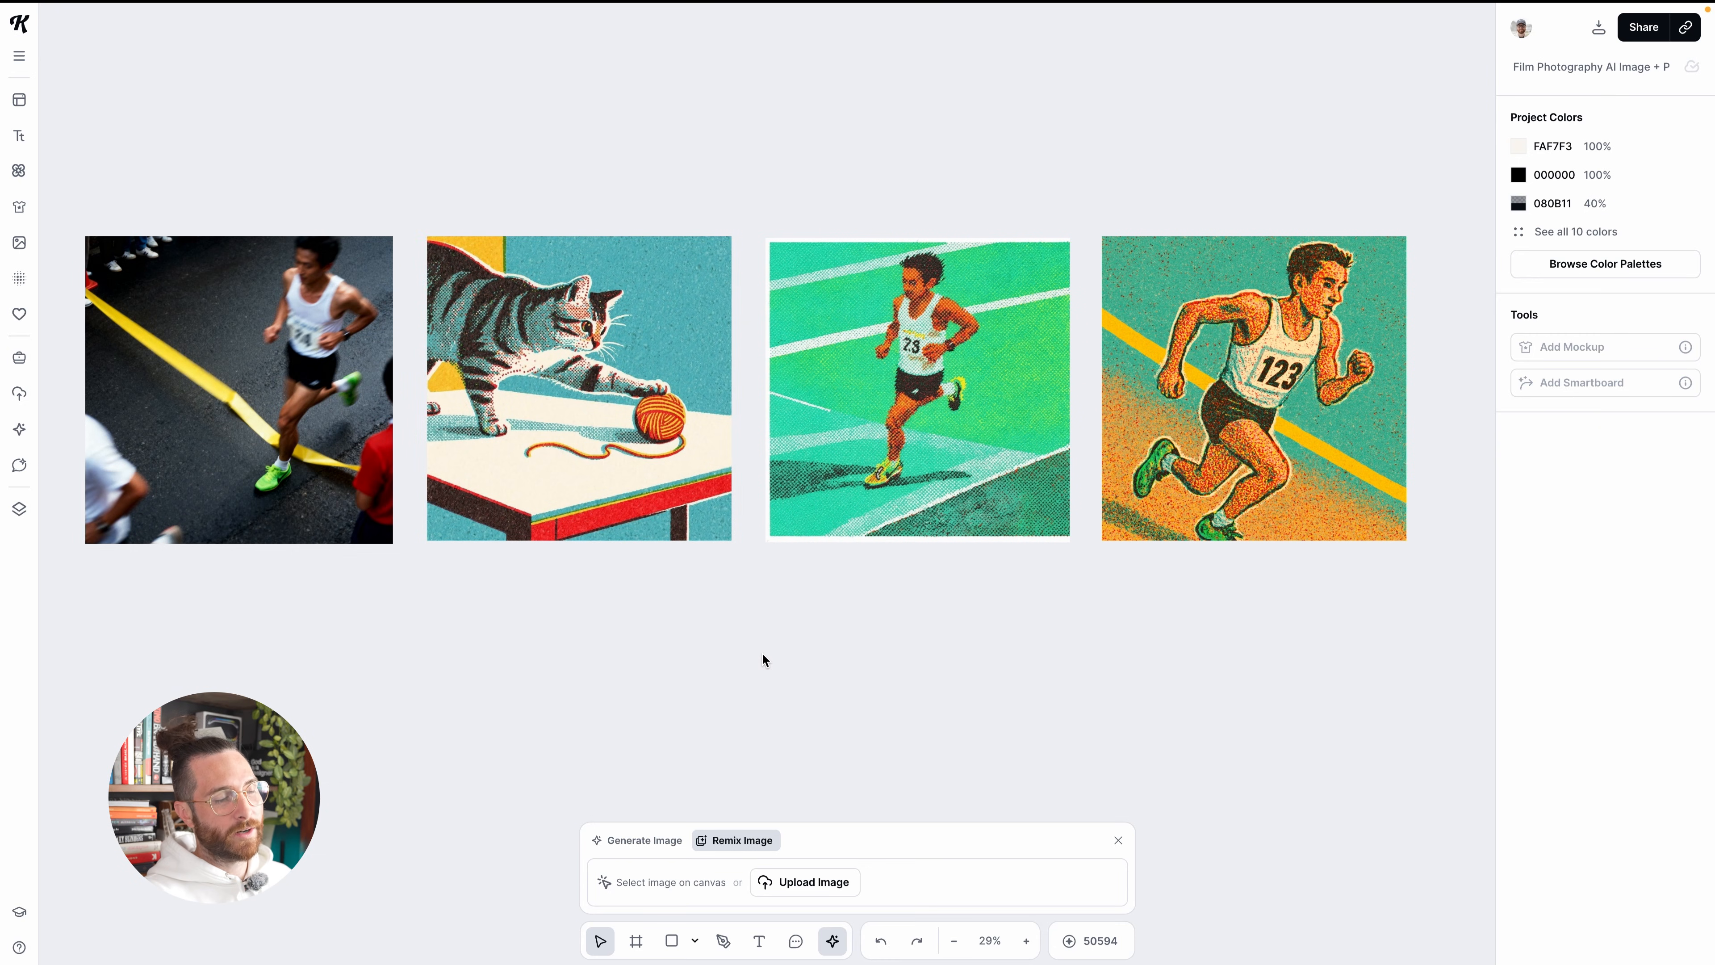
scroll(762, 655, "right", 1)
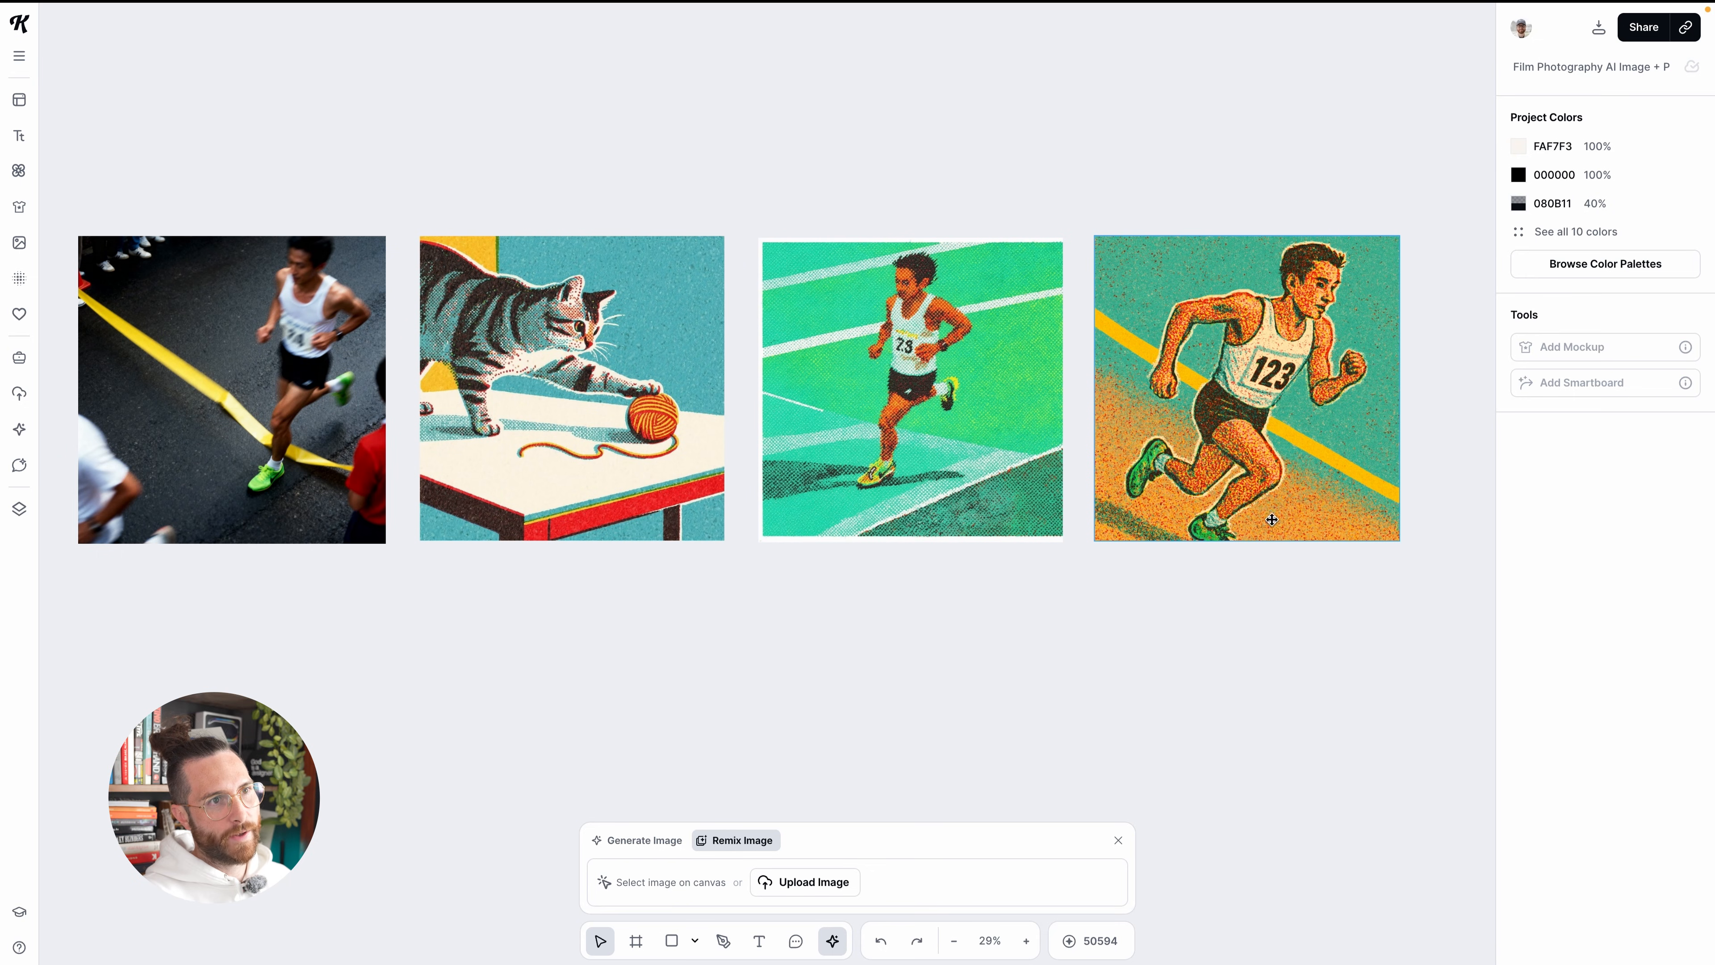
scroll(1216, 390, "right", 1)
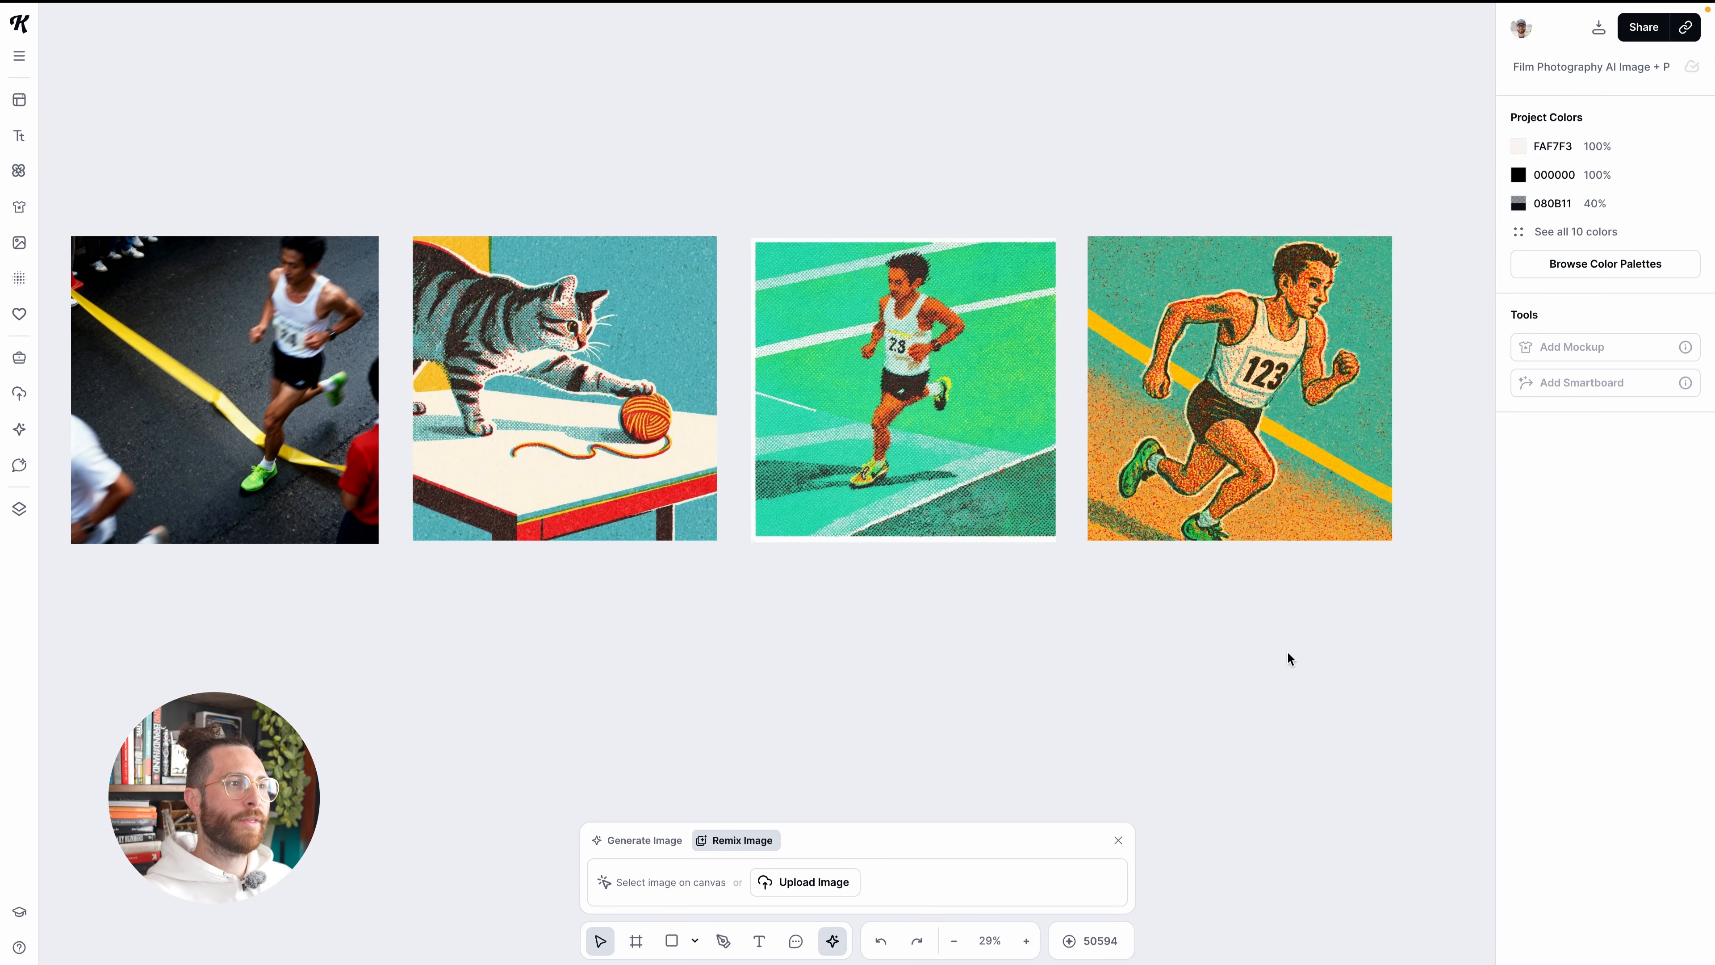
Select the runner remix with bib number 123 and close the expanded remix prompt
scroll(1287, 655, "left", 2)
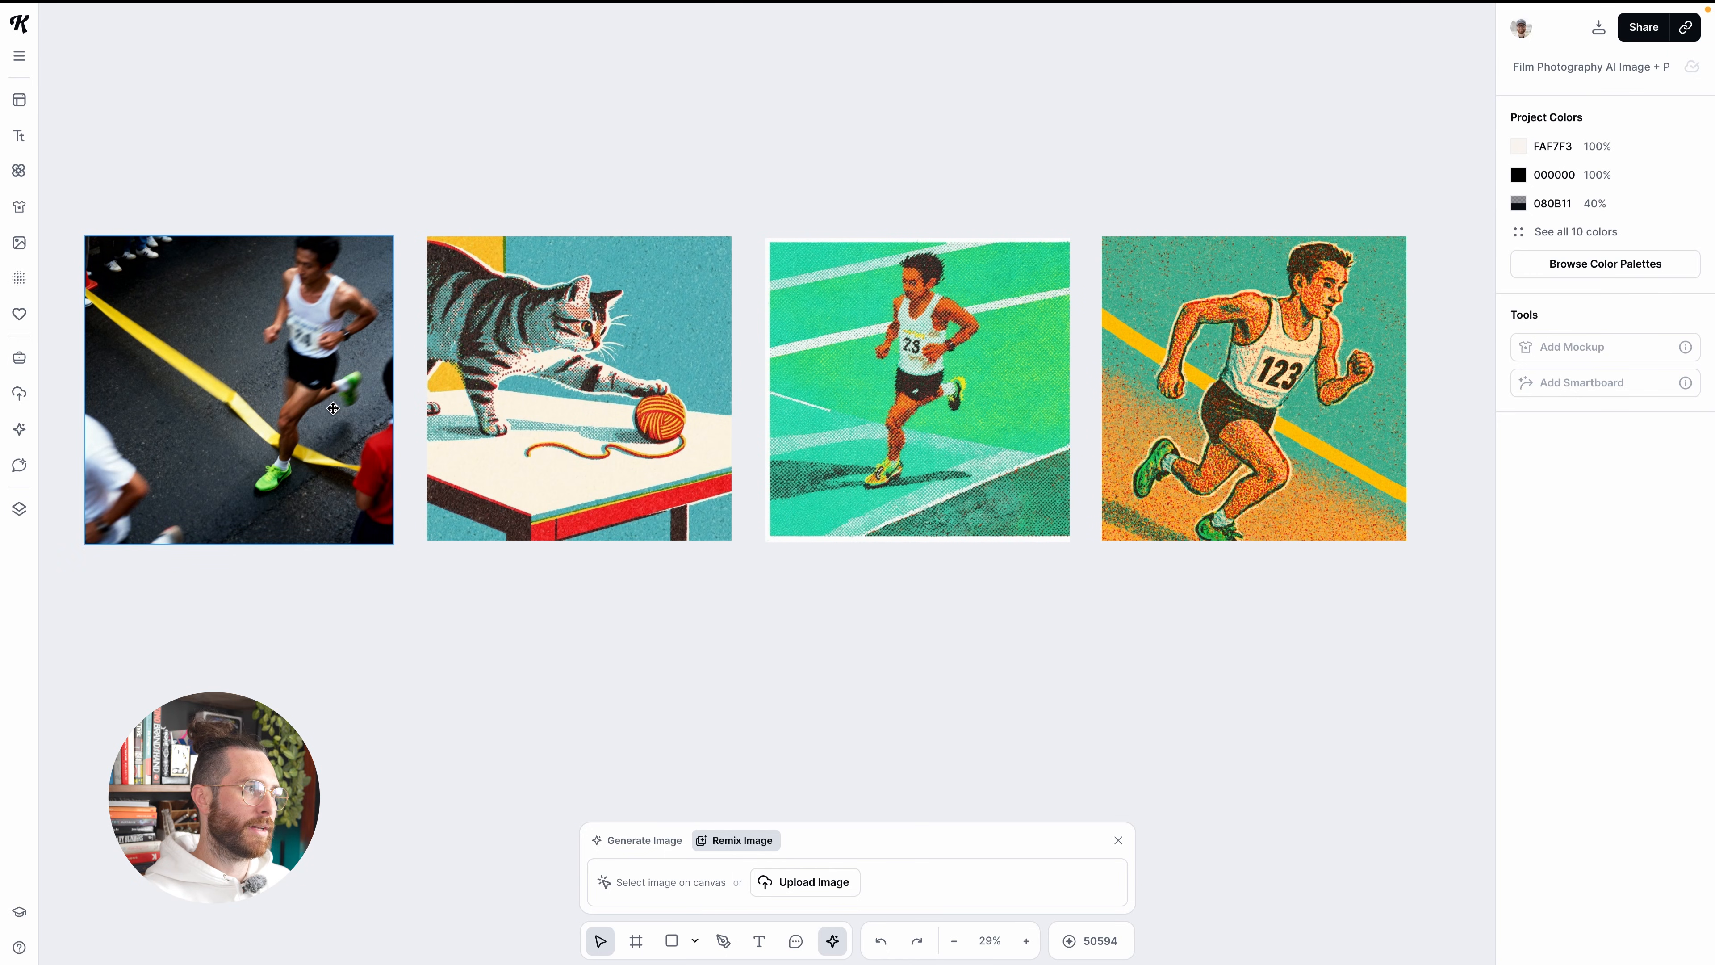
left_click(1350, 415)
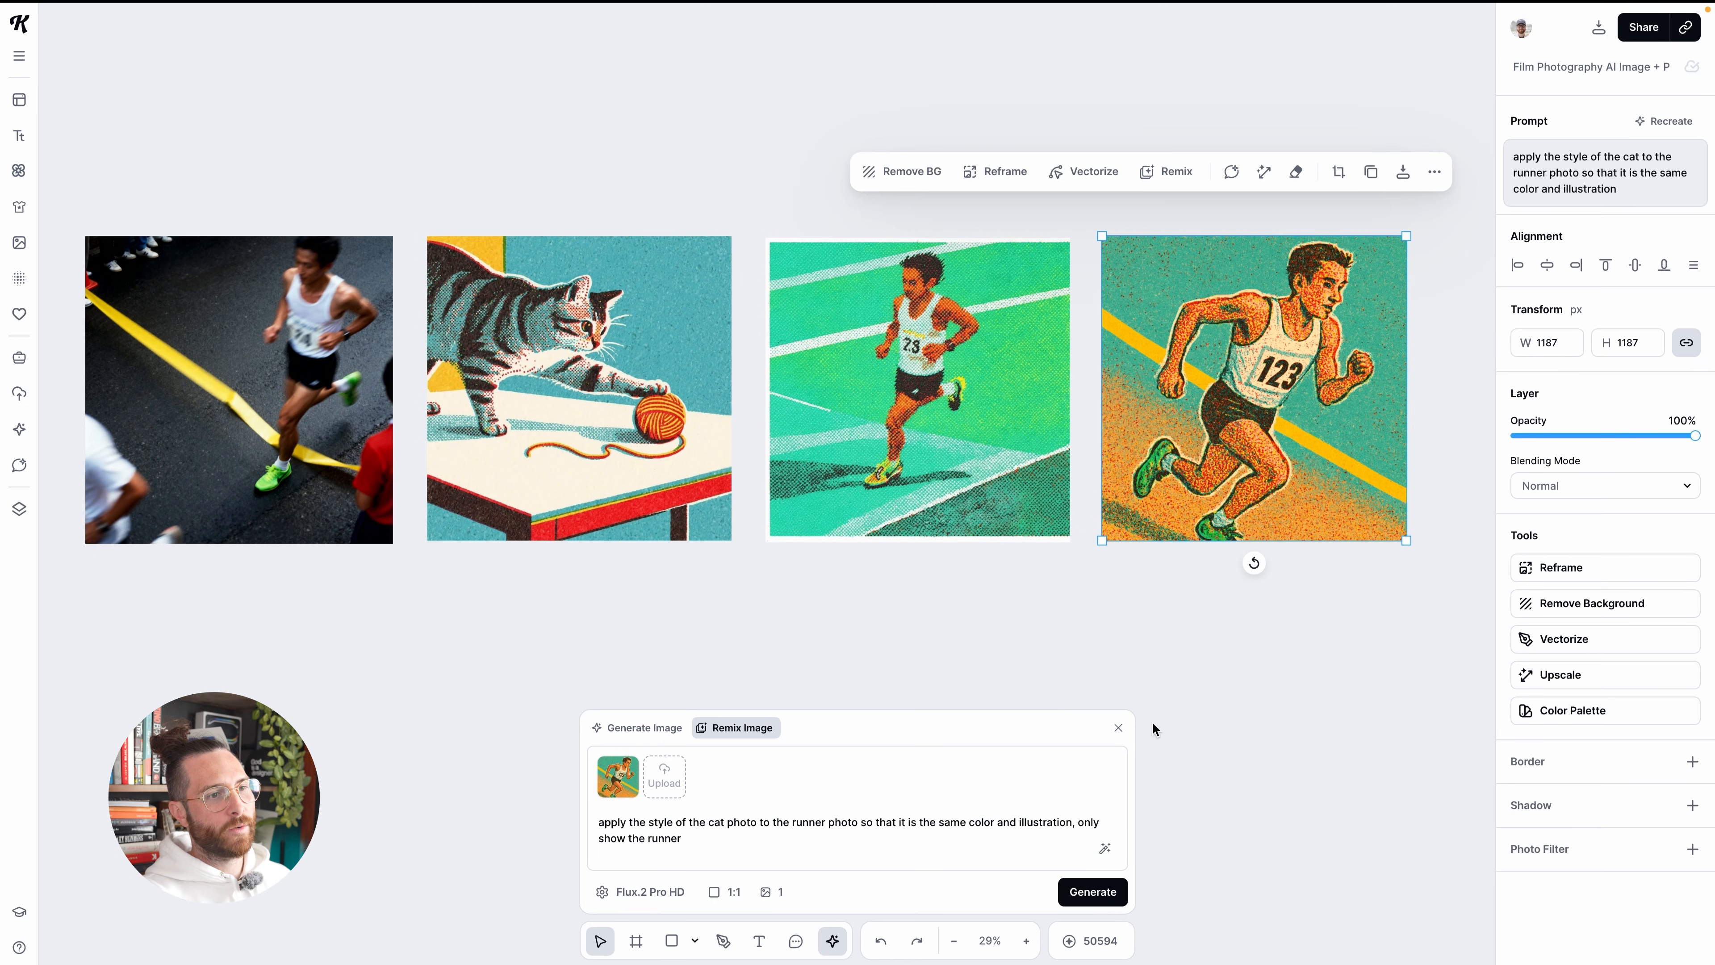
left_click(1119, 730)
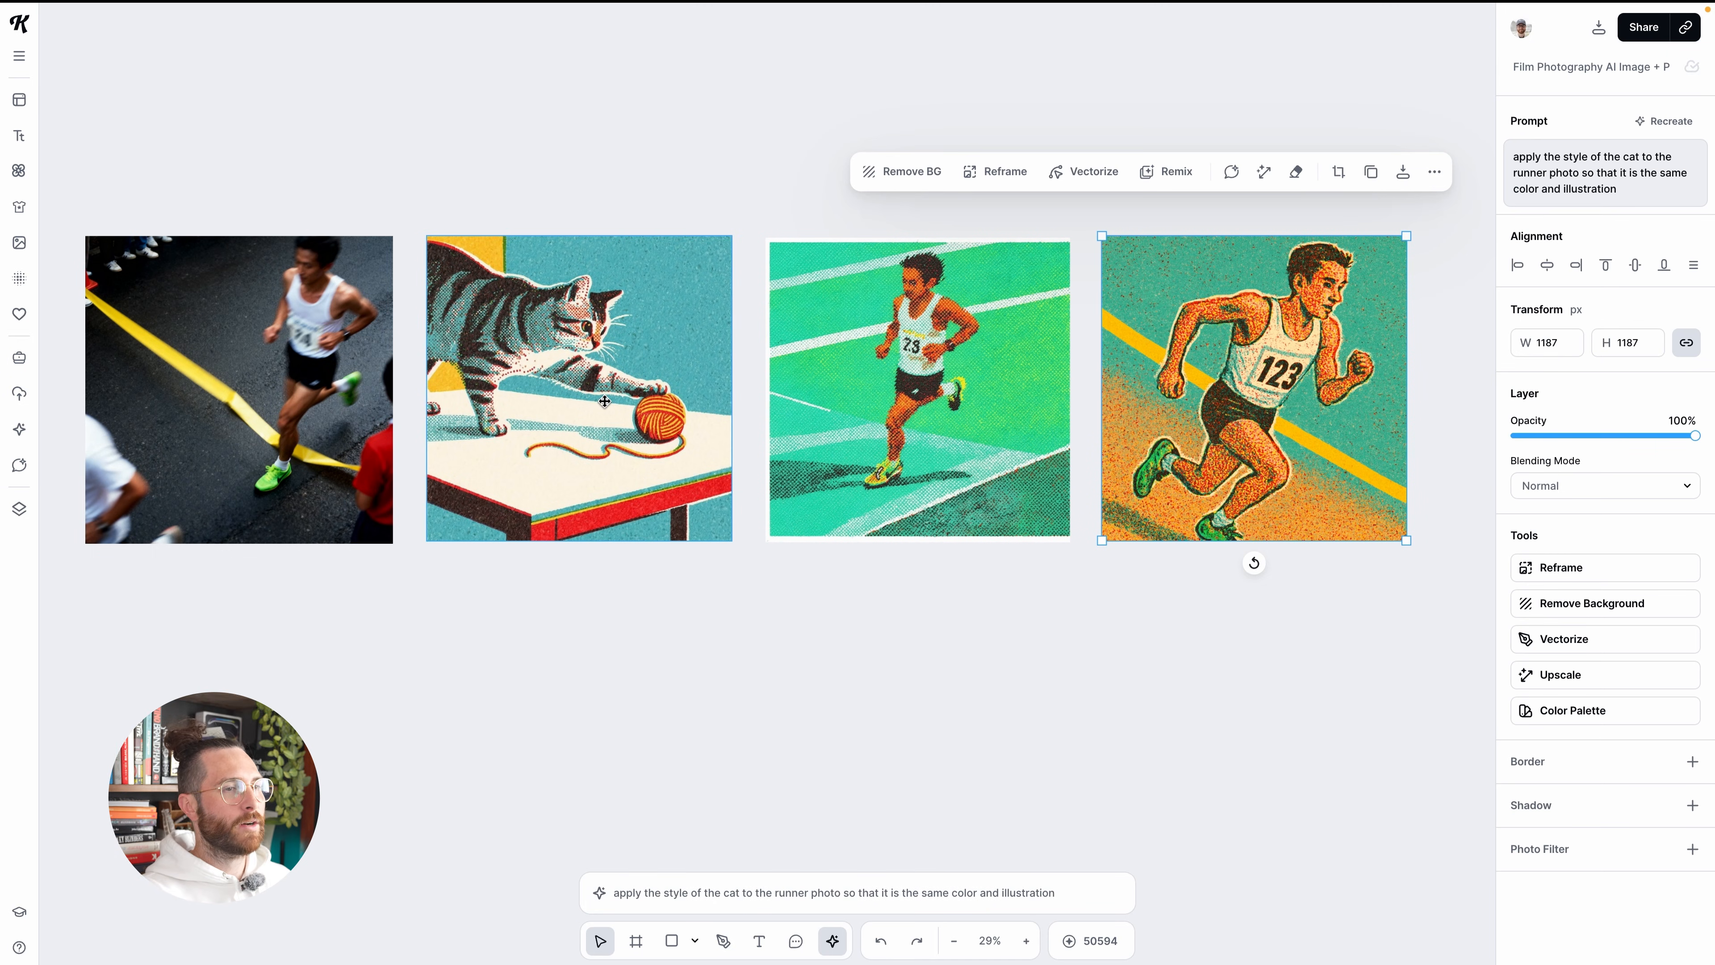